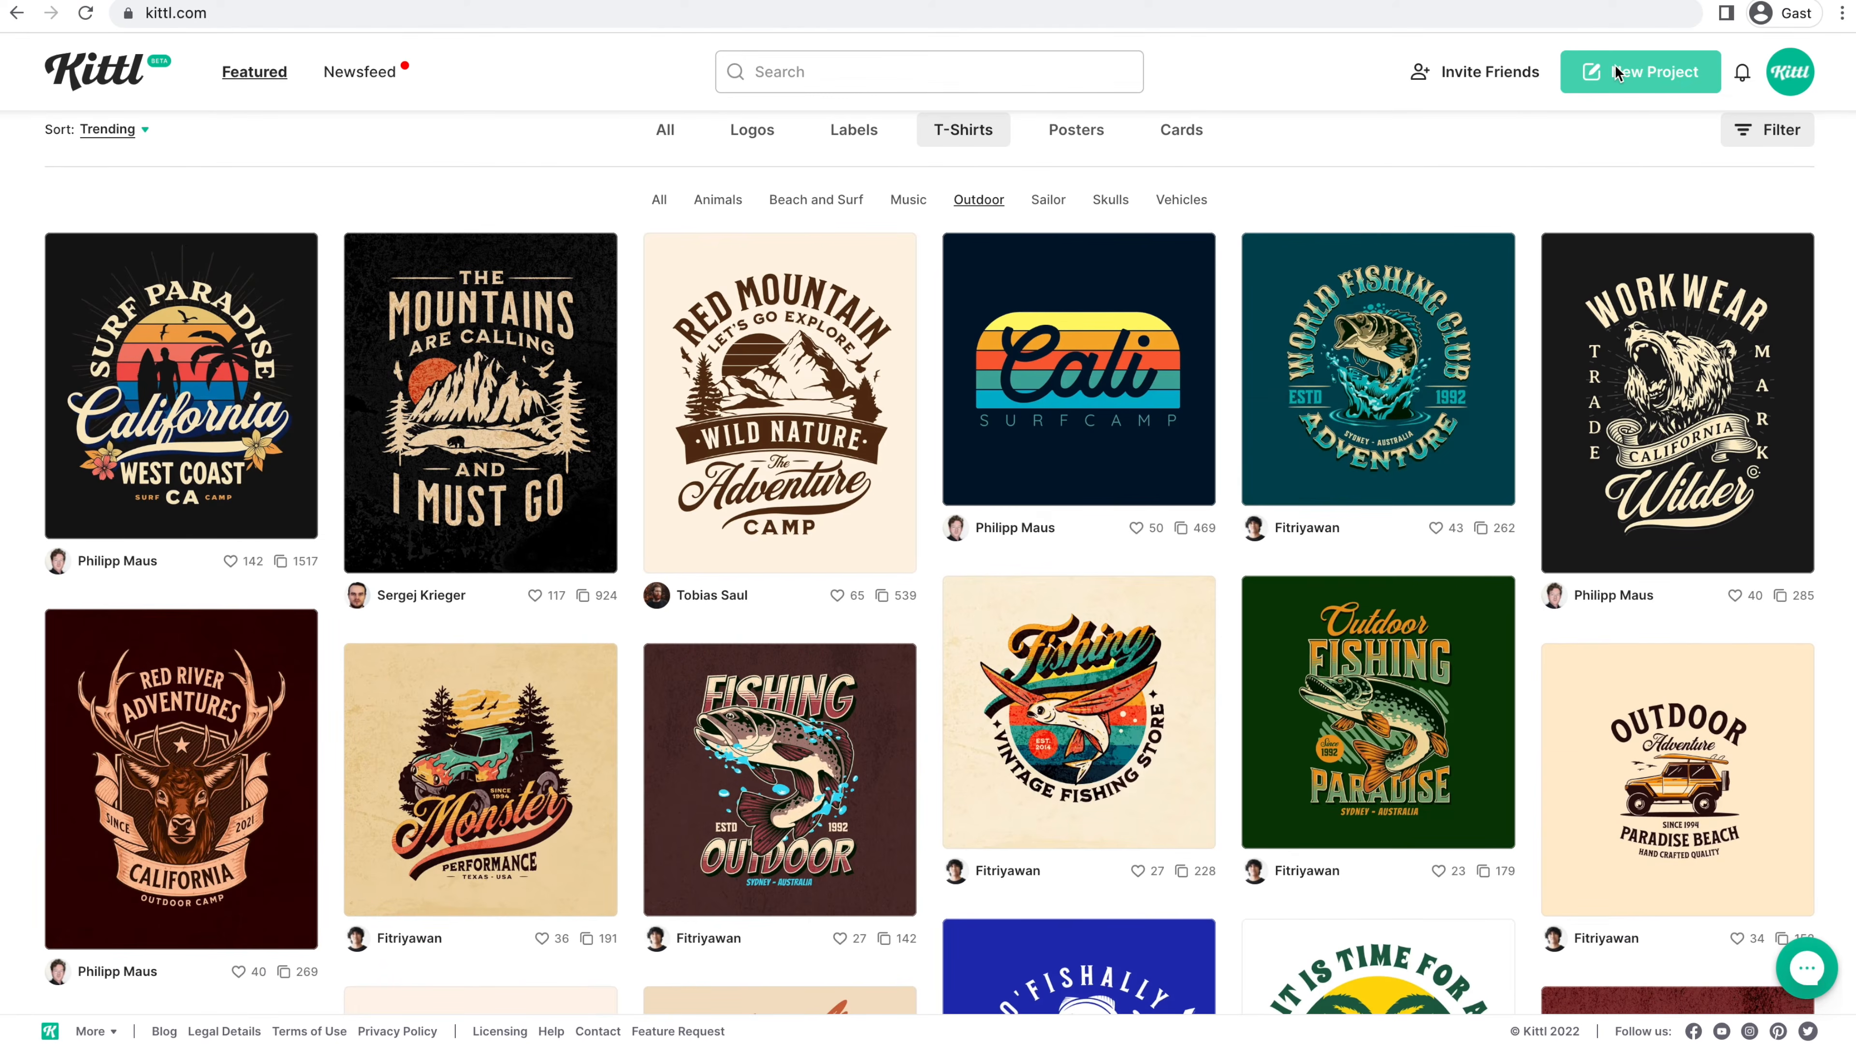
- Create a new project and name it "Retro T-shirt design"
click(1617, 73)
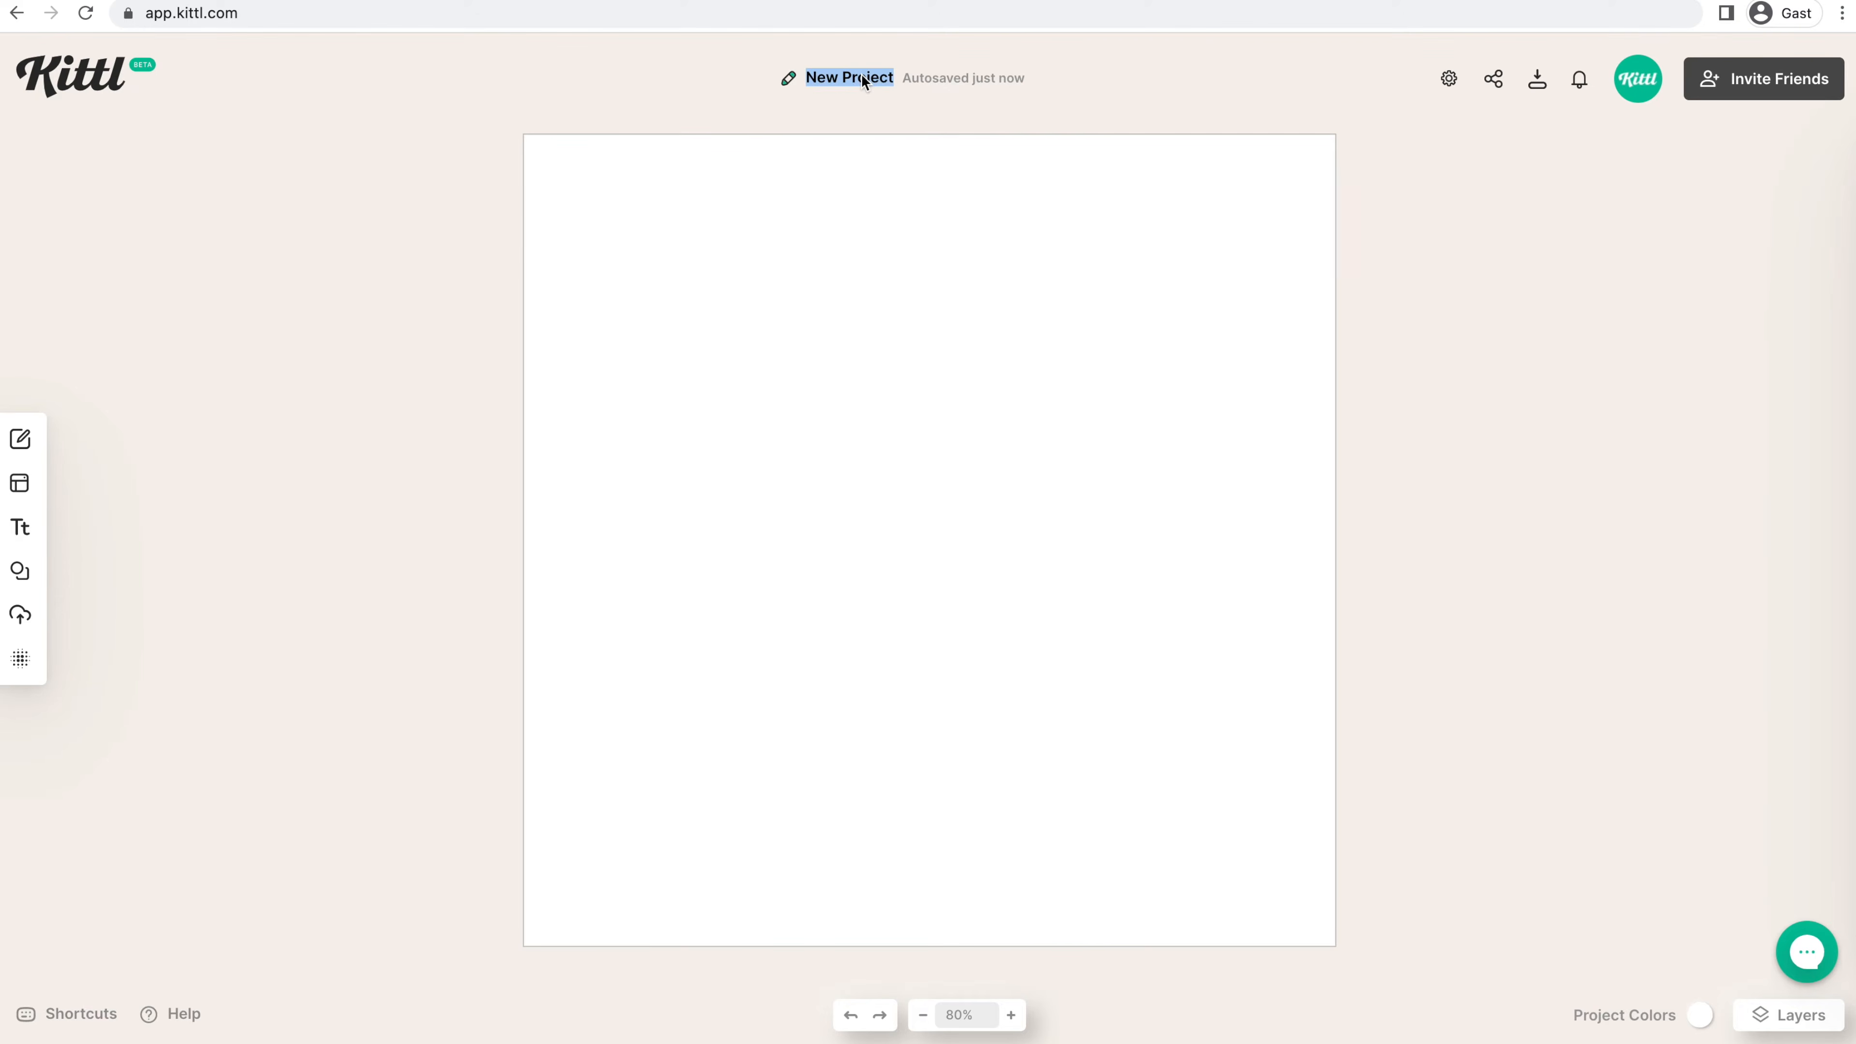
text(Retro)
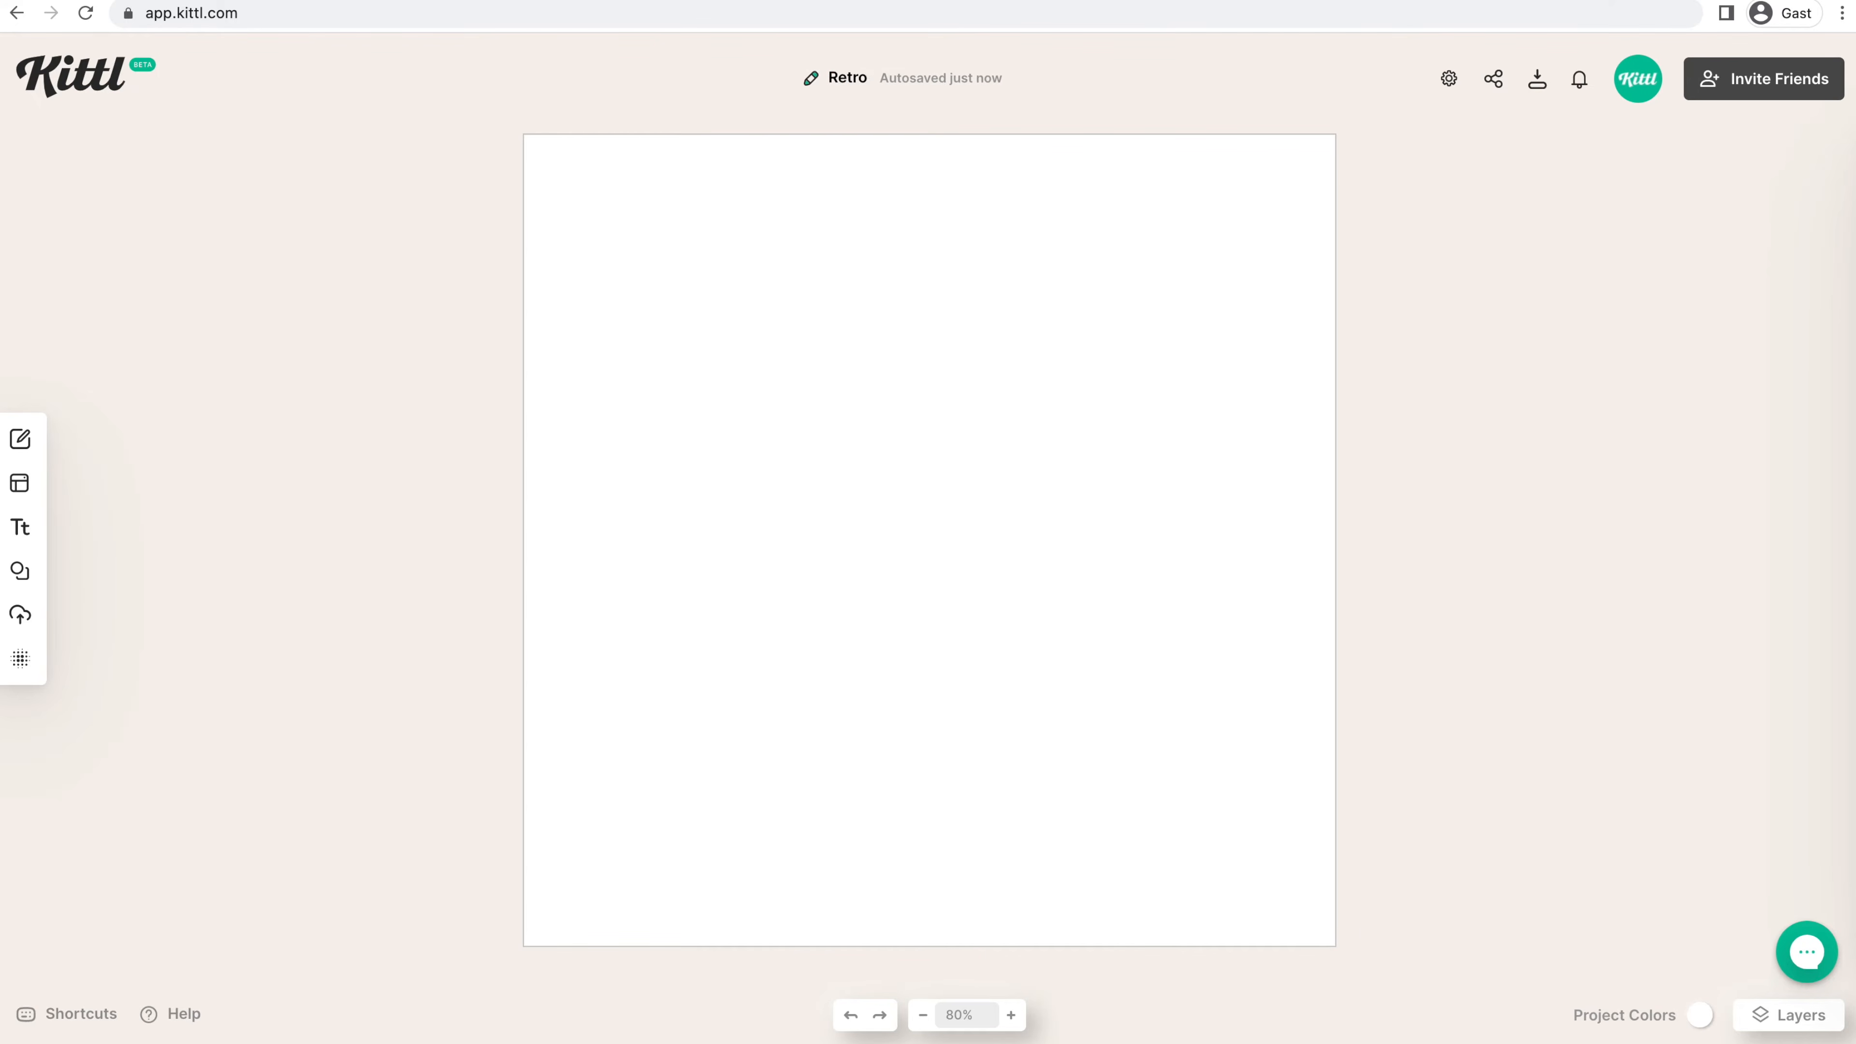
text( T-Sh)
key(BackSpace)
key(BackSpace)
text(sh)
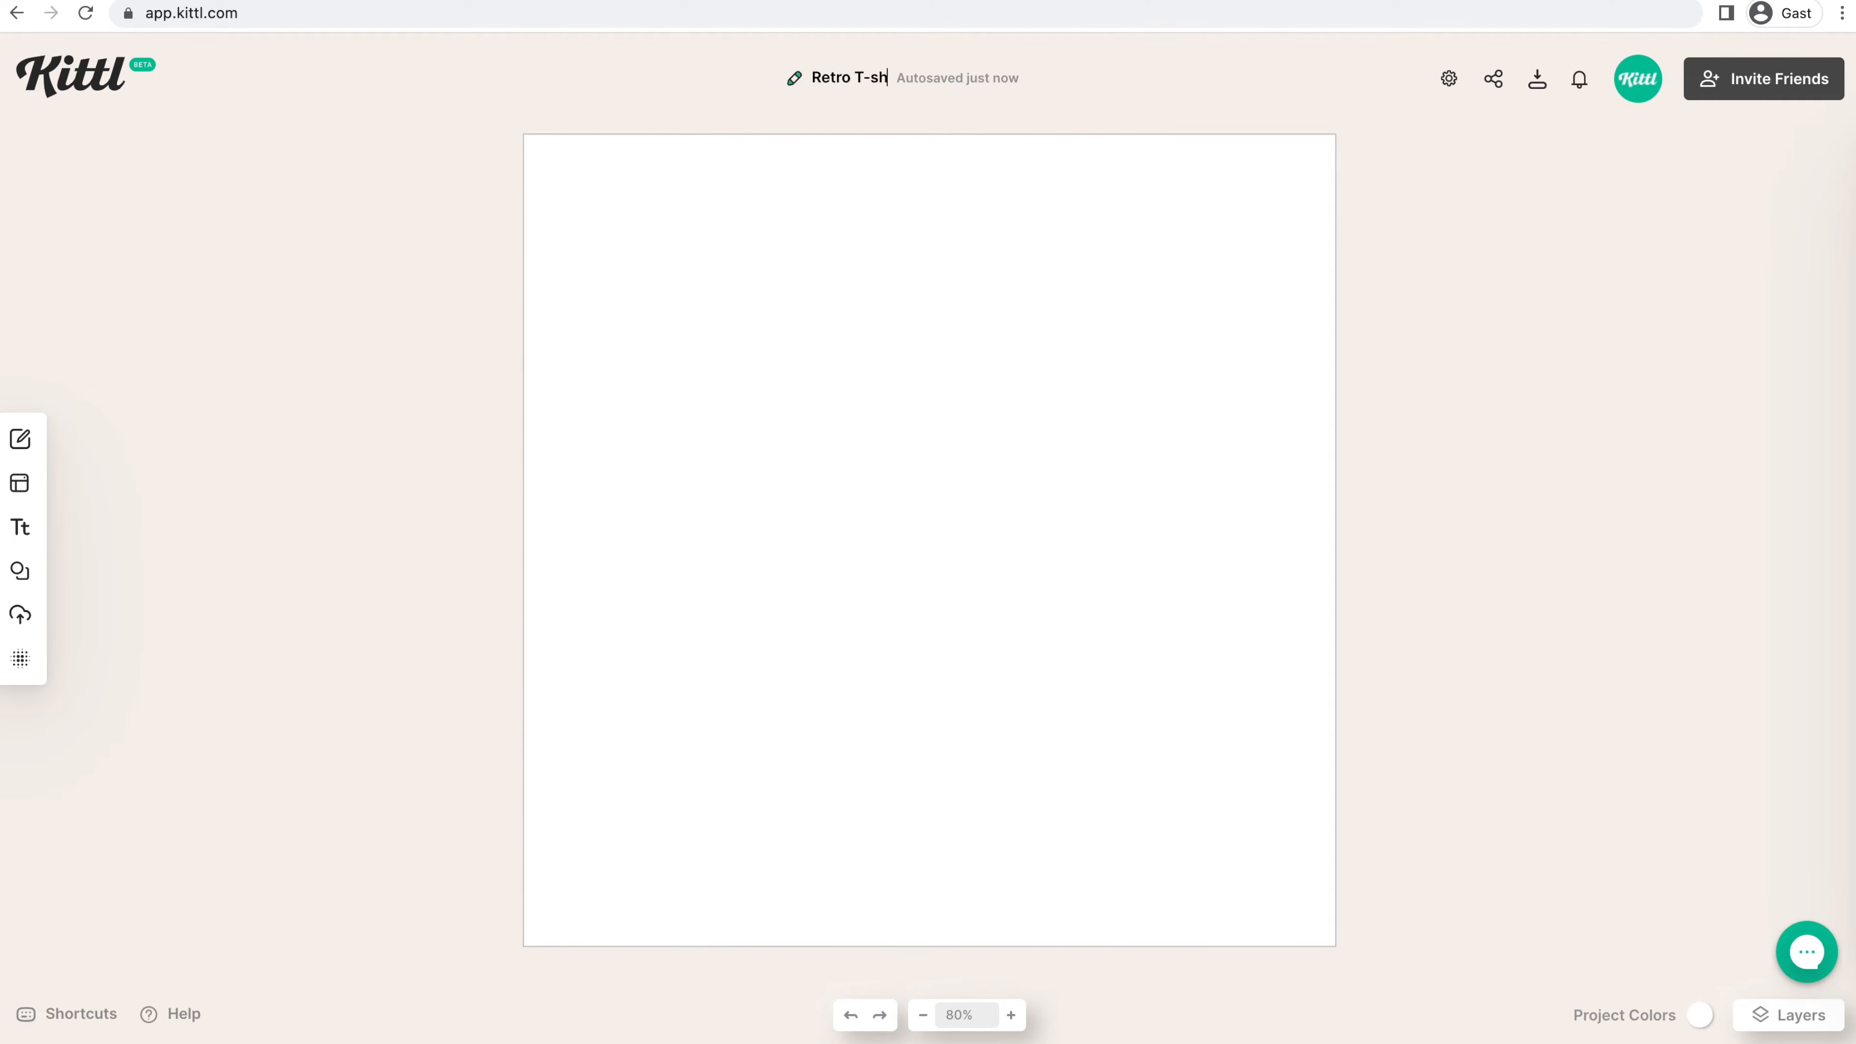
text(irt design)
key(Return)
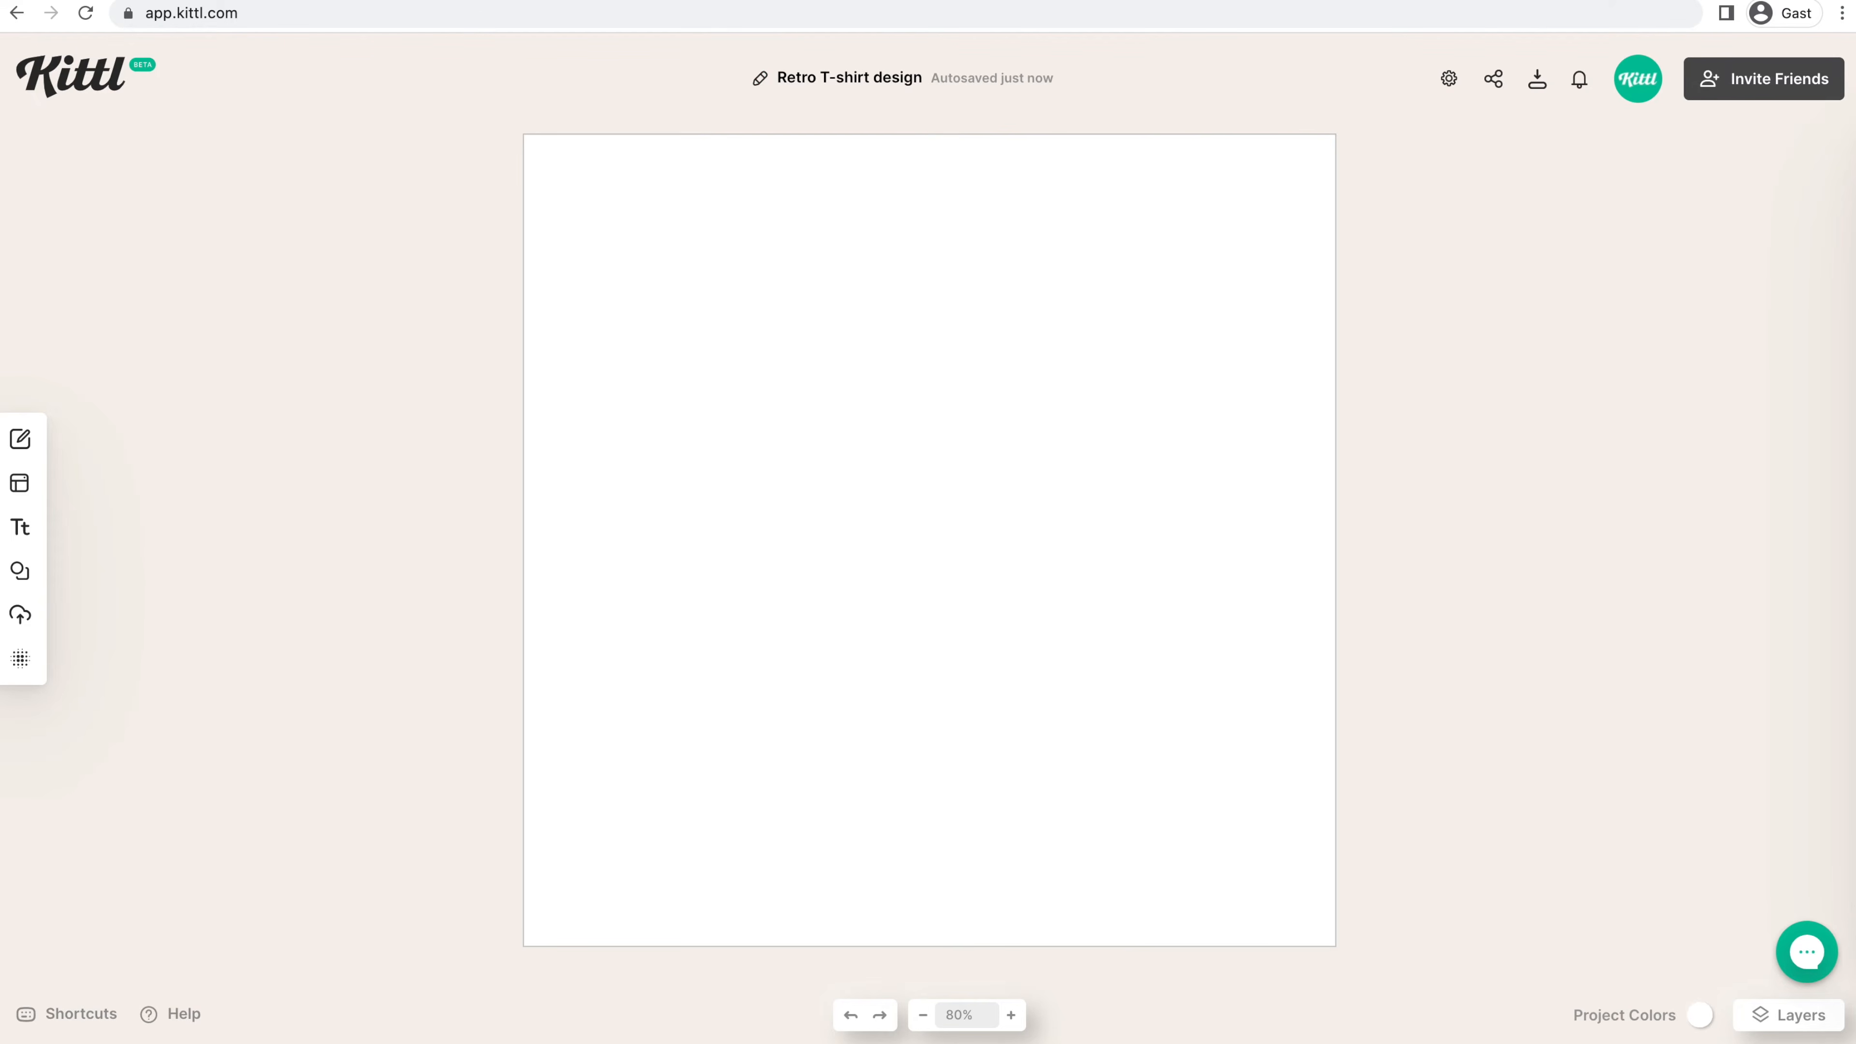
- Add a headline to the canvas, enlarge it to a font size of about 209 and change its text to "GOOD"
click(18, 527)
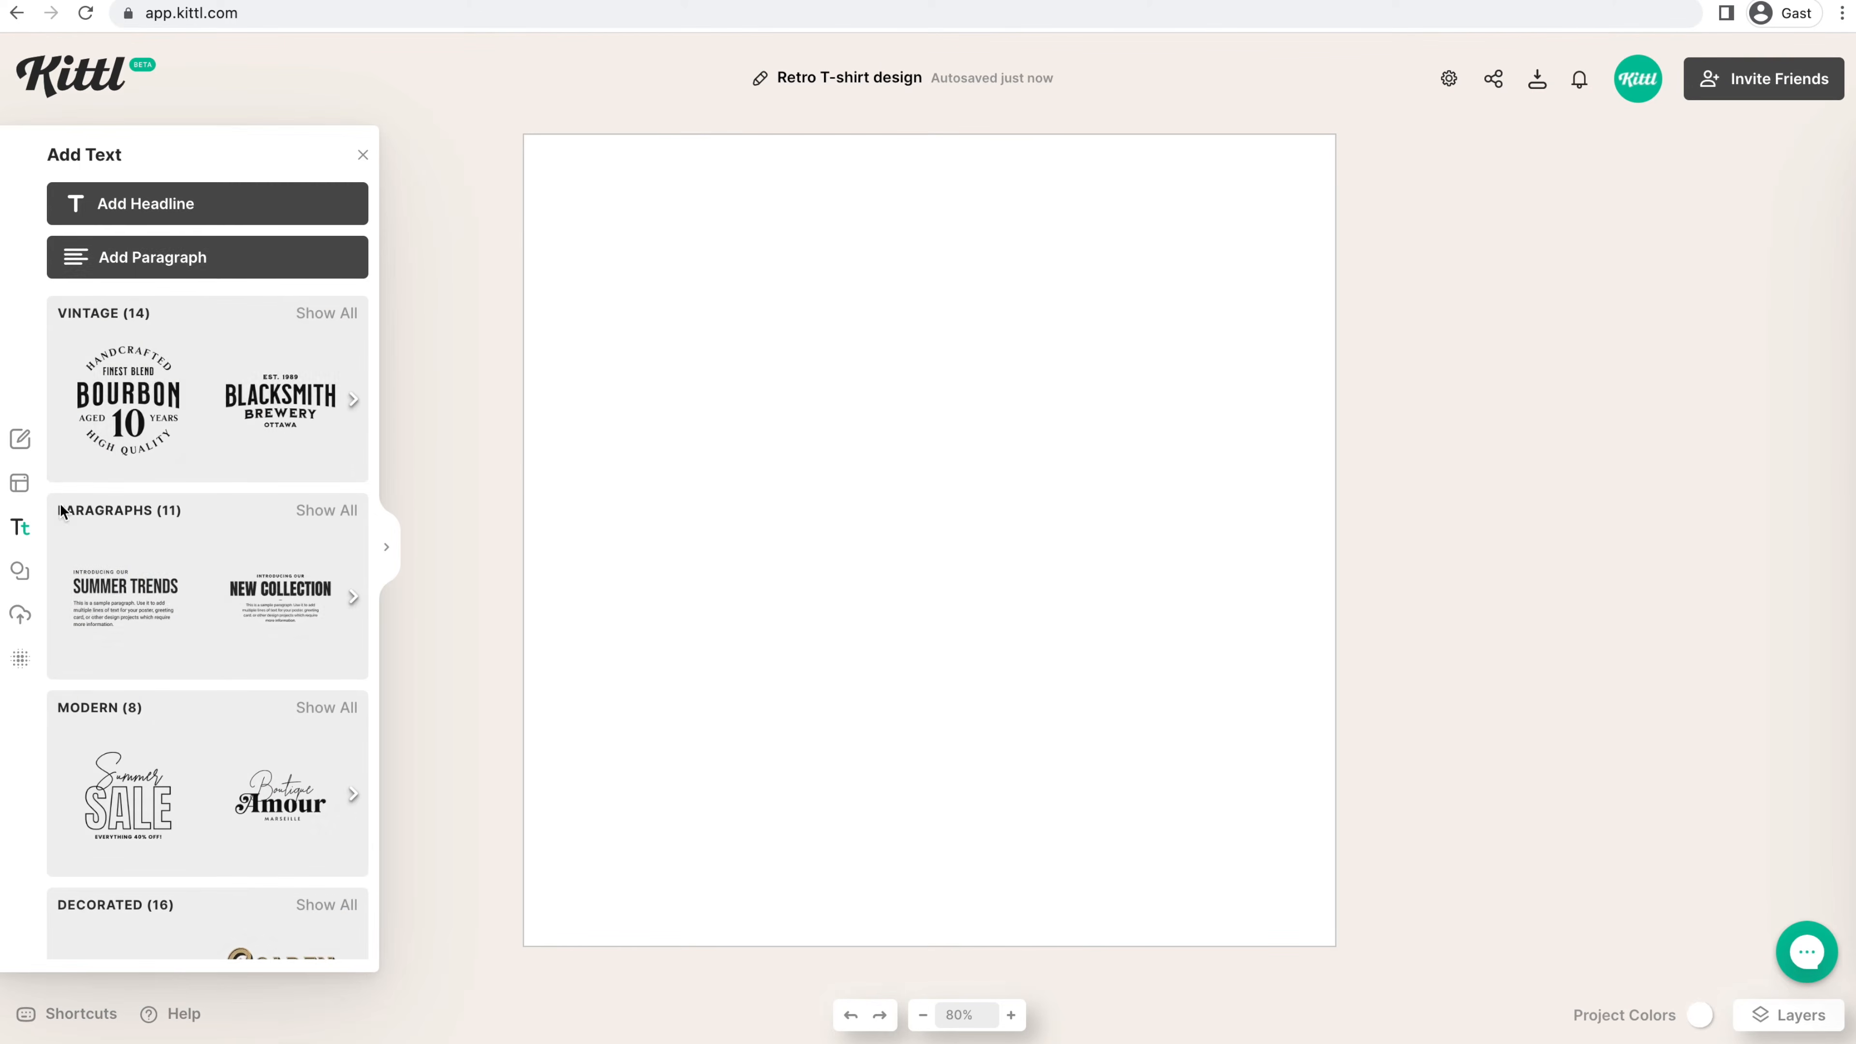
click(228, 207)
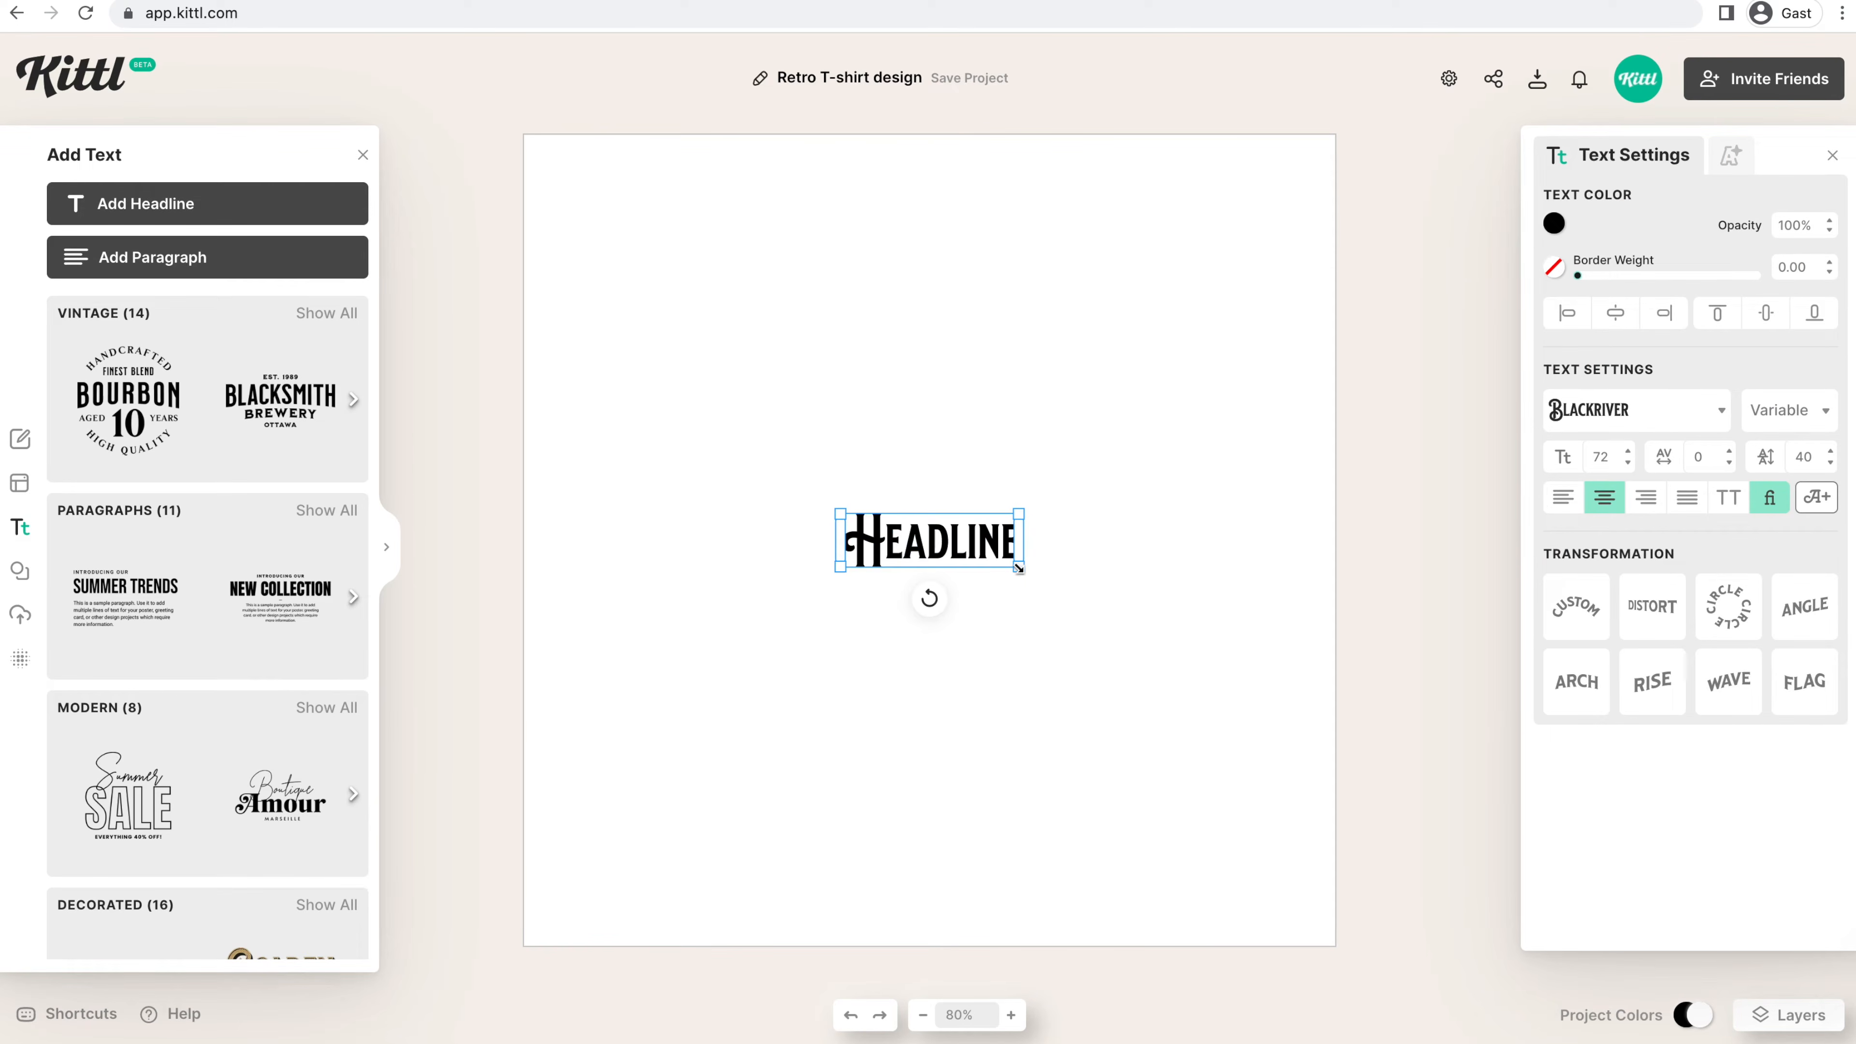
drag(1019, 567, 1155, 653)
double_click(1110, 574)
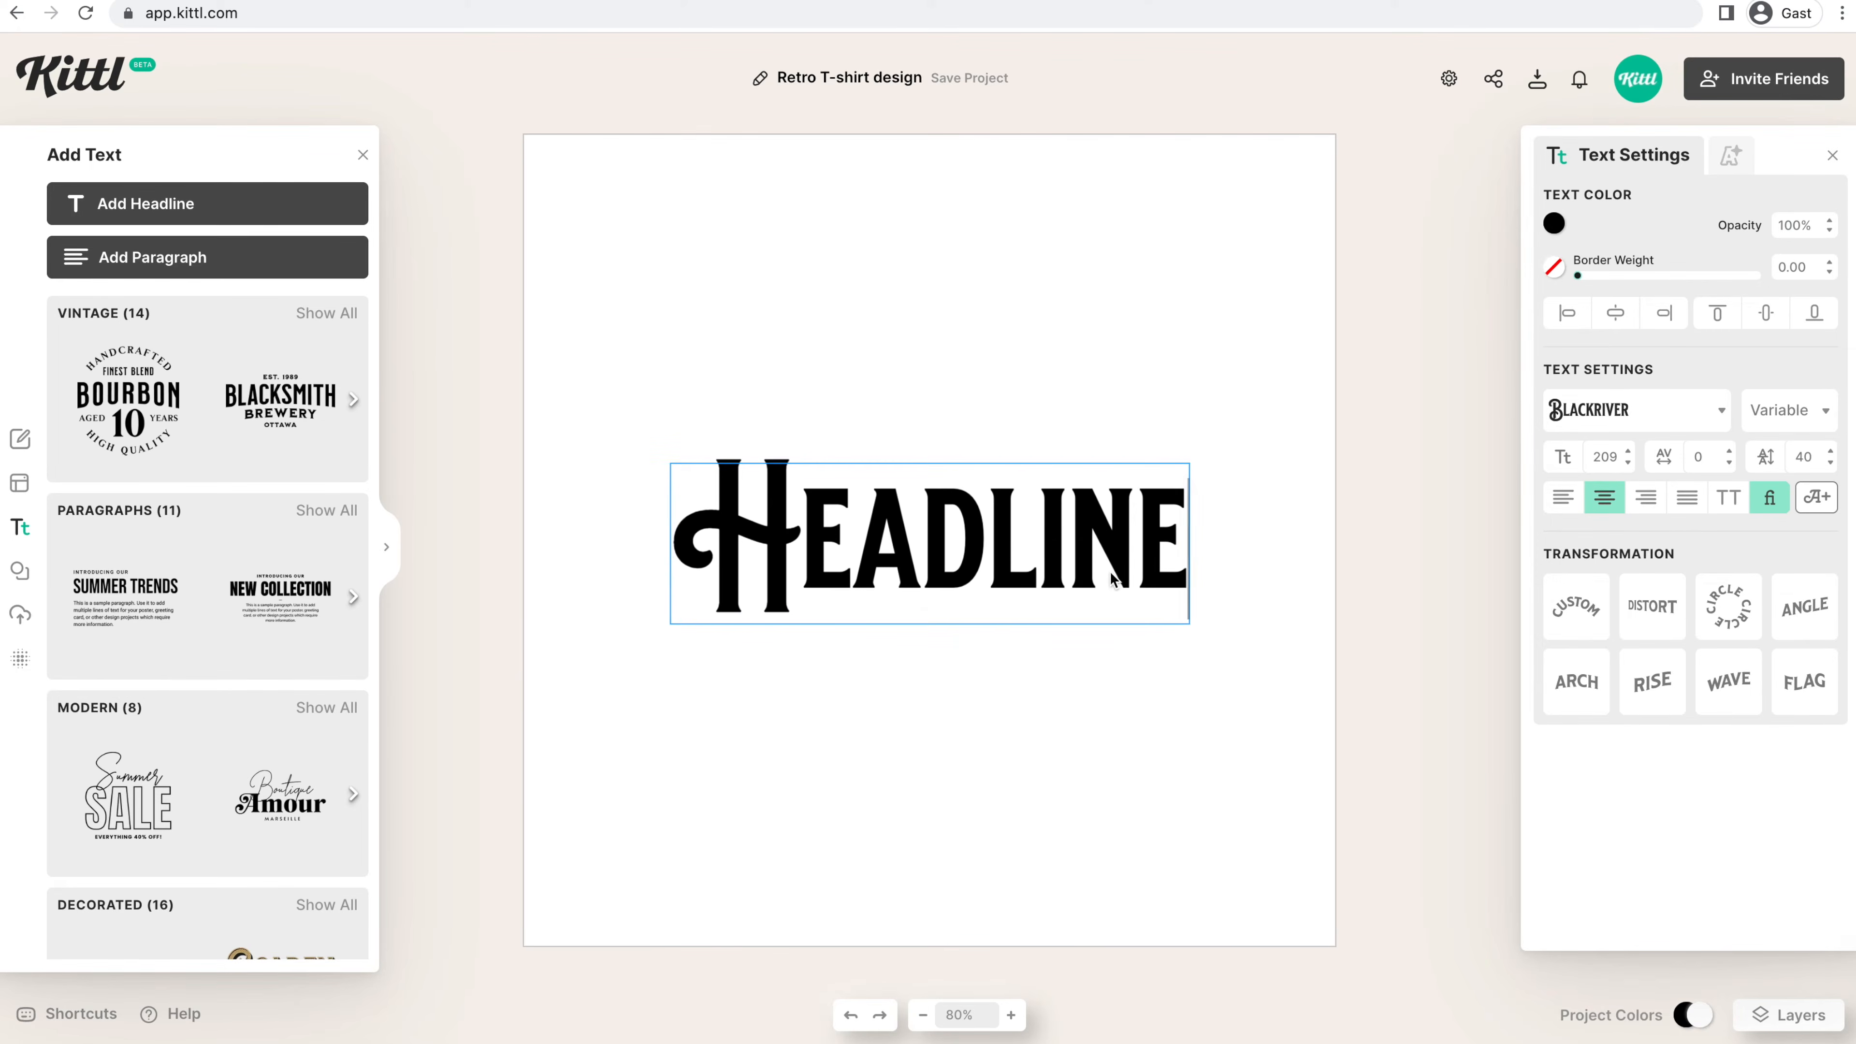
key(ctrl+a)
text(GOOD)
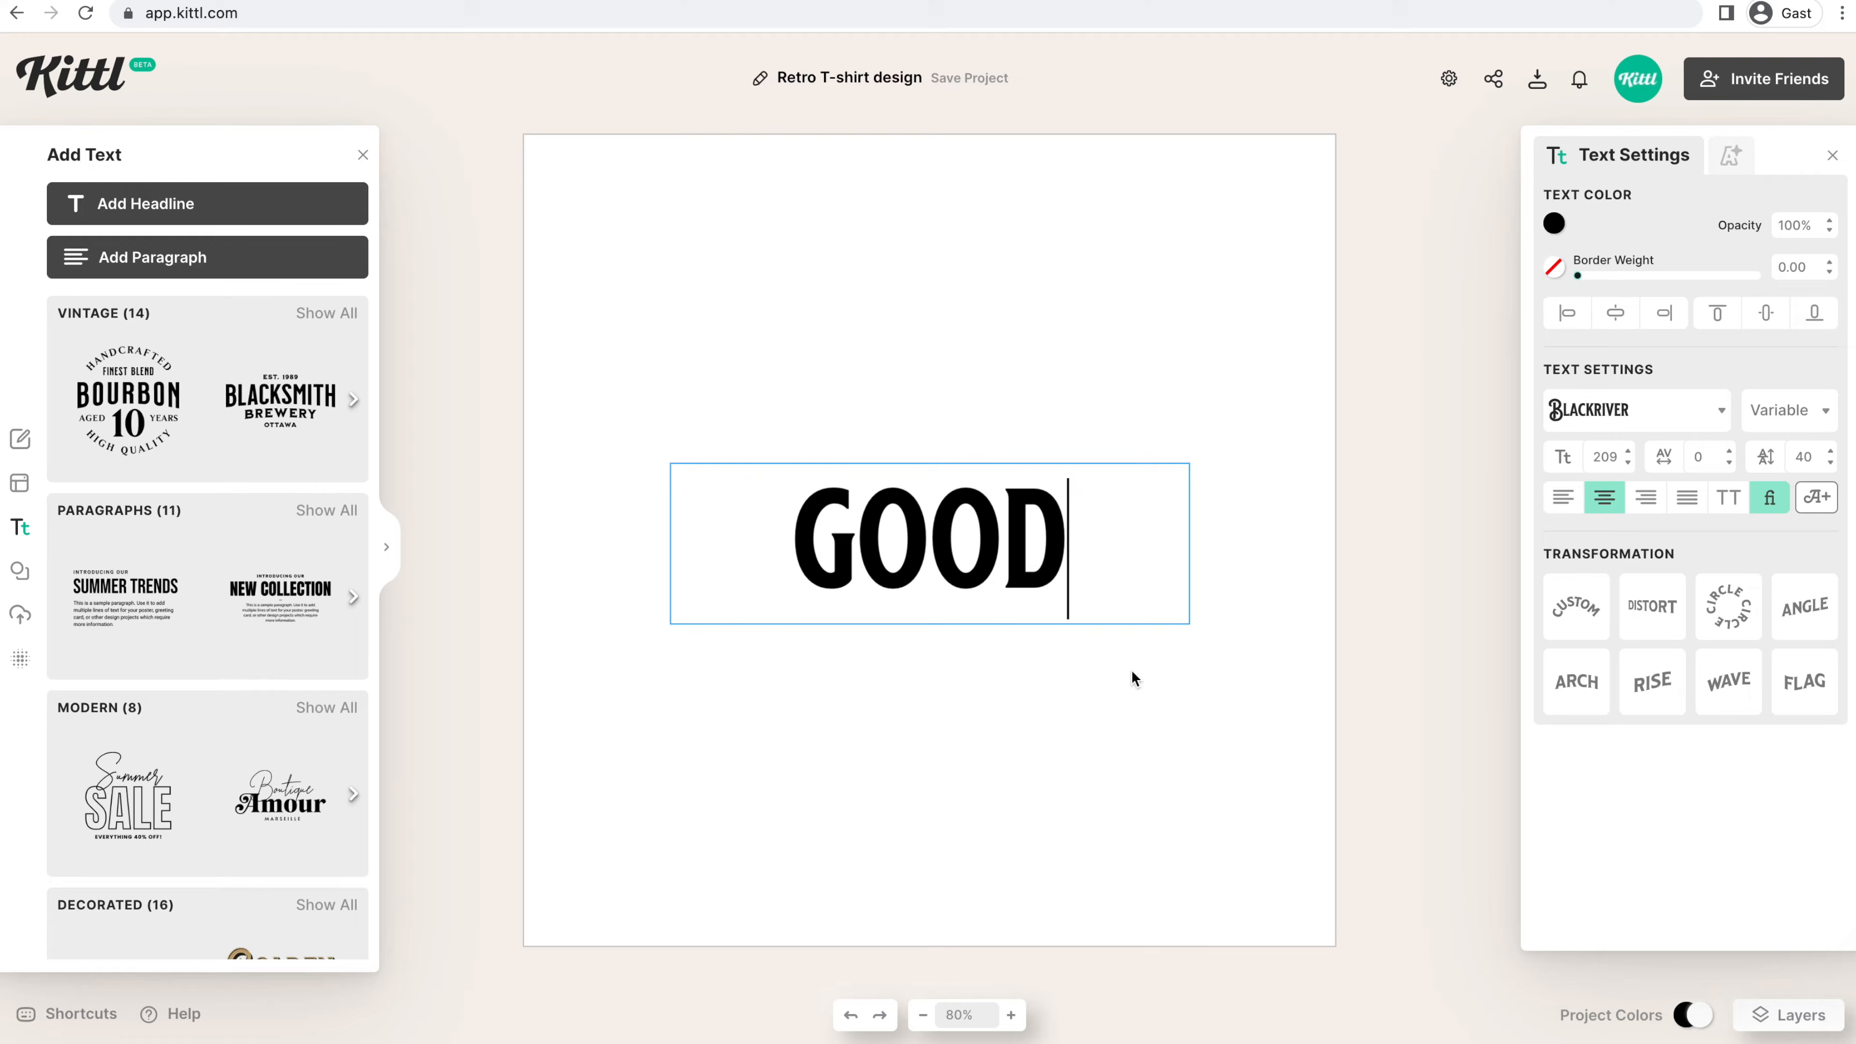
key(Escape)
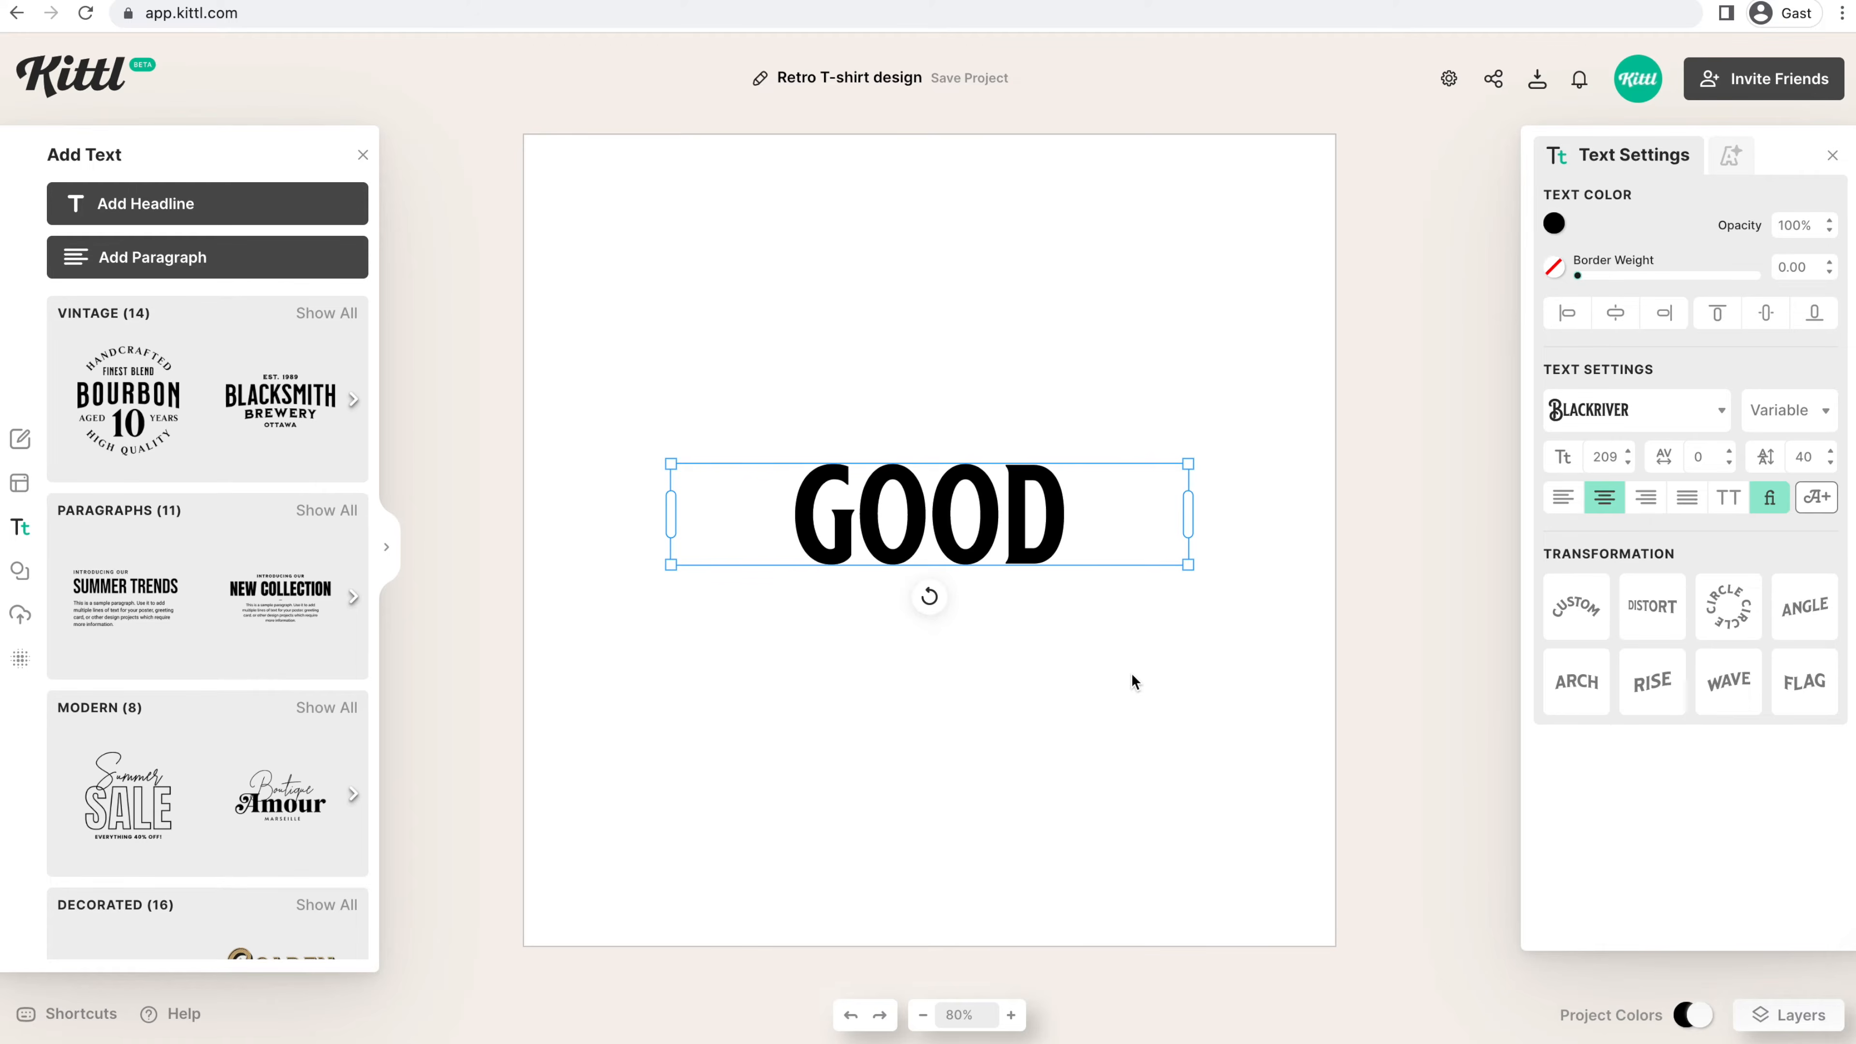
- Set the typeface of the GOOD headline to Spicy Rice from the Other font category
click(1583, 416)
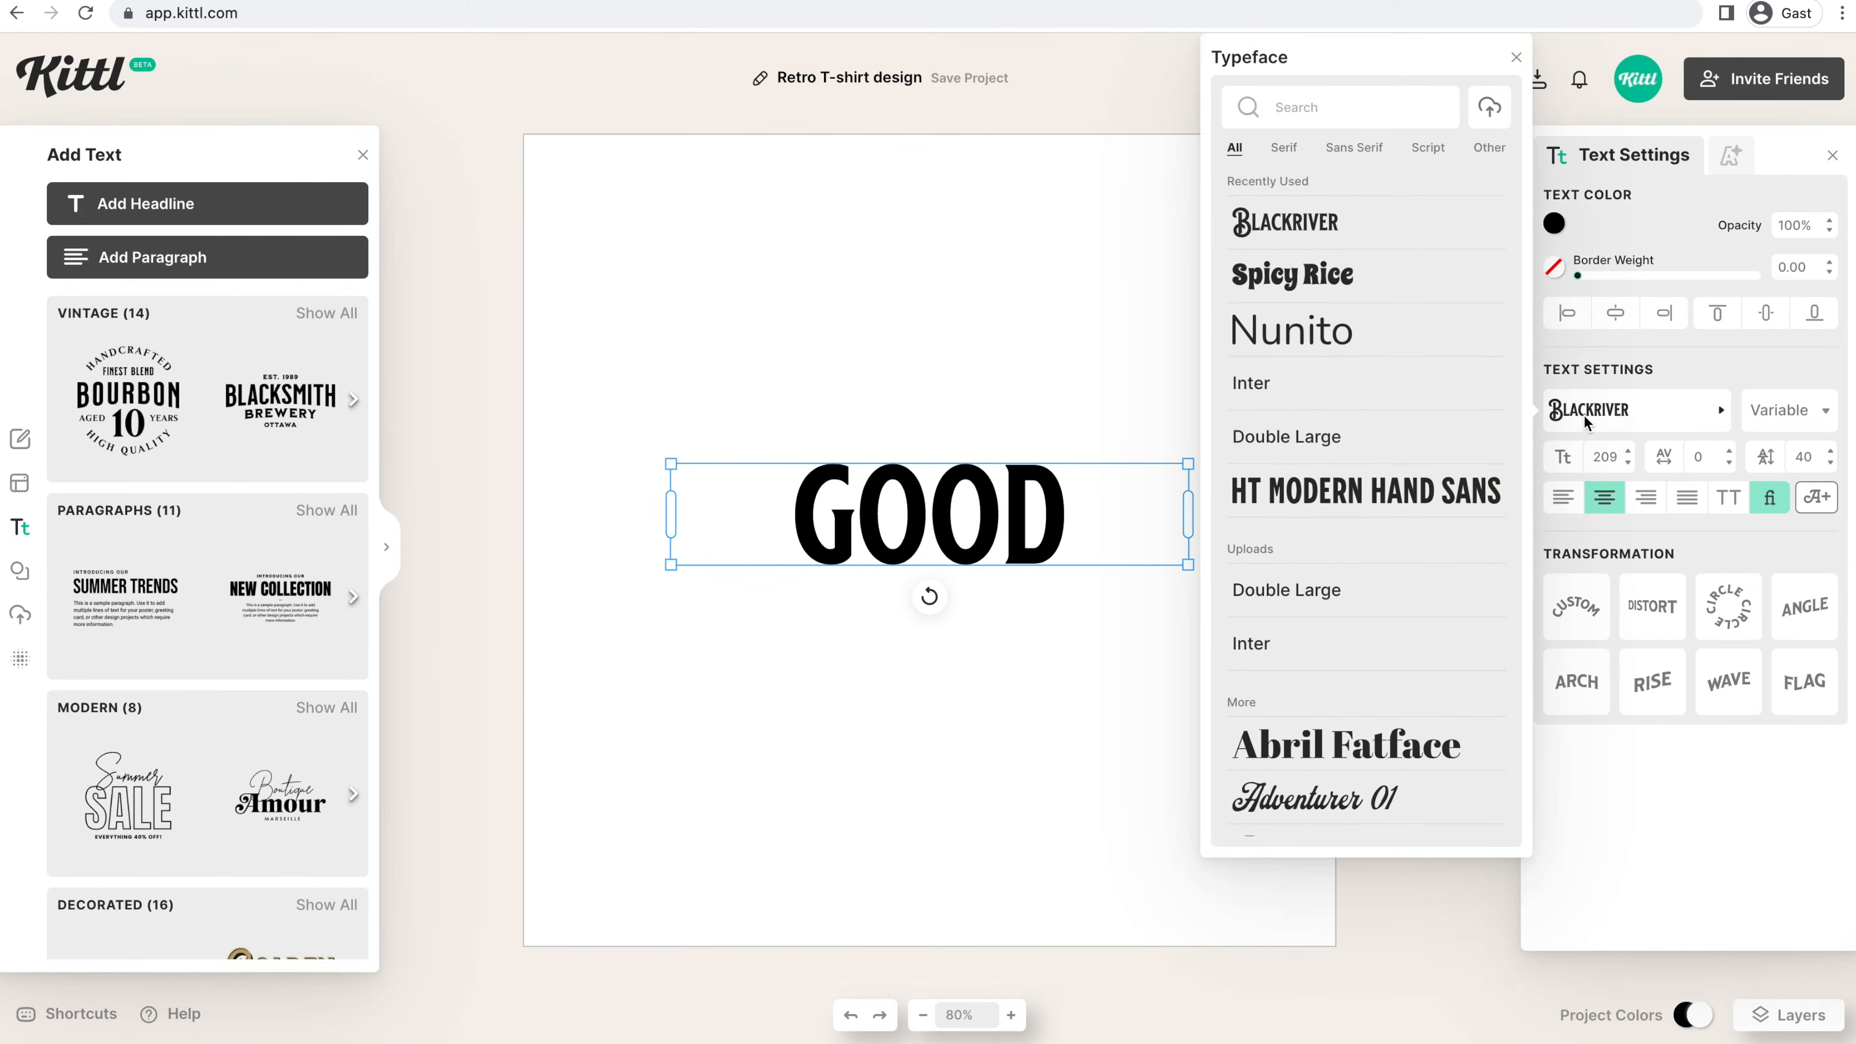
scroll(1447, 439, down, 2)
scroll(1447, 439, down, 2)
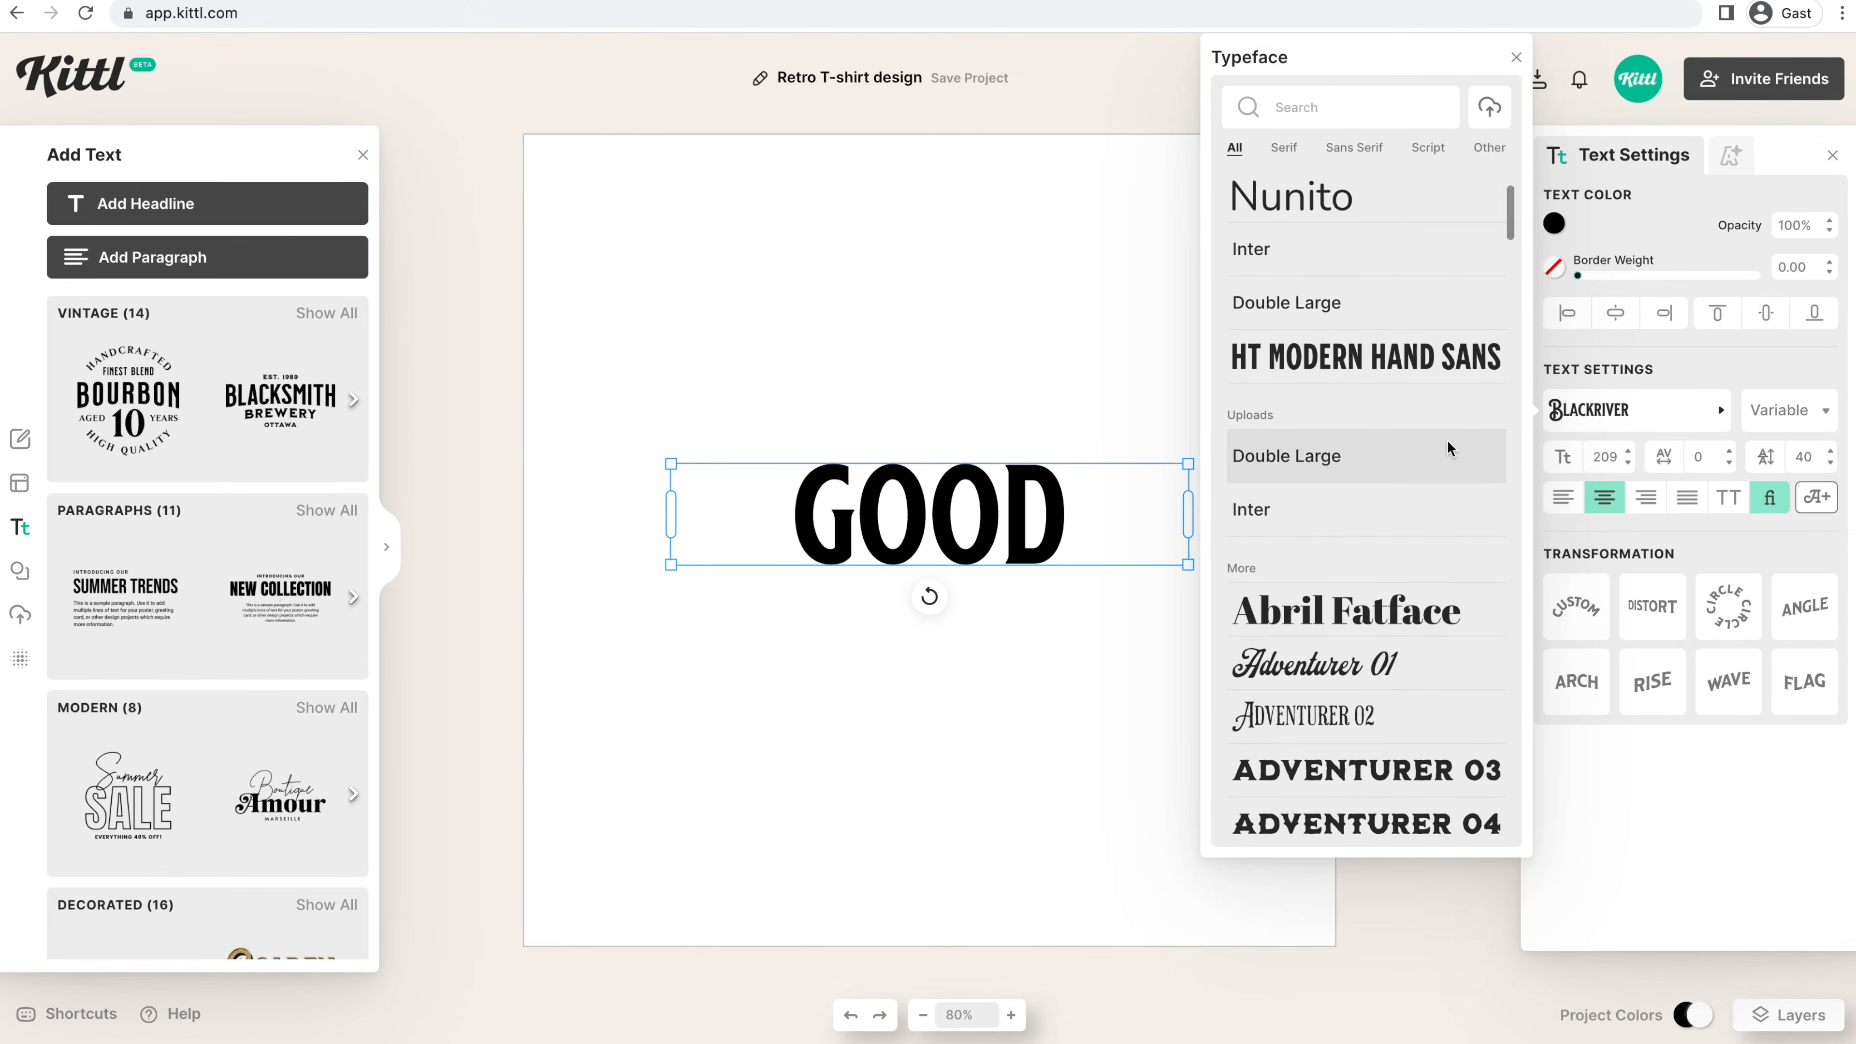
scroll(1446, 439, down, 1)
scroll(1447, 440, down, 5)
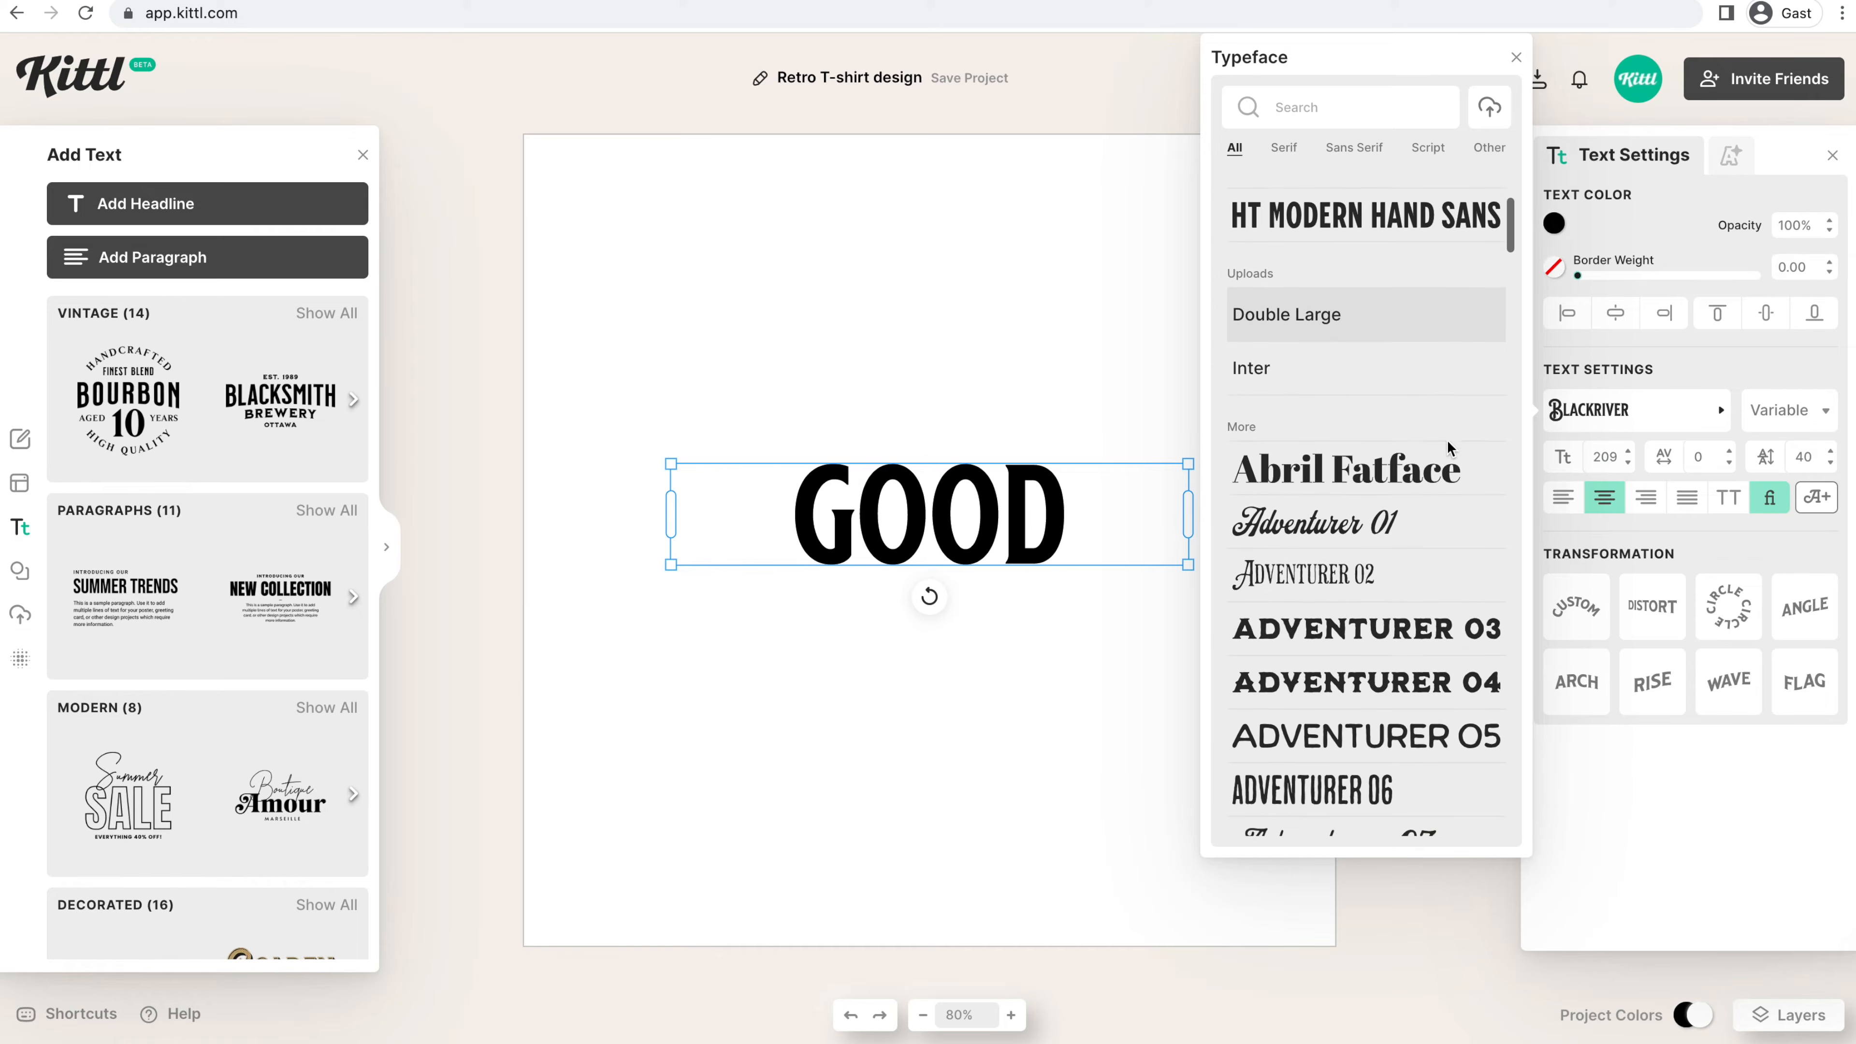
scroll(1446, 440, down, 4)
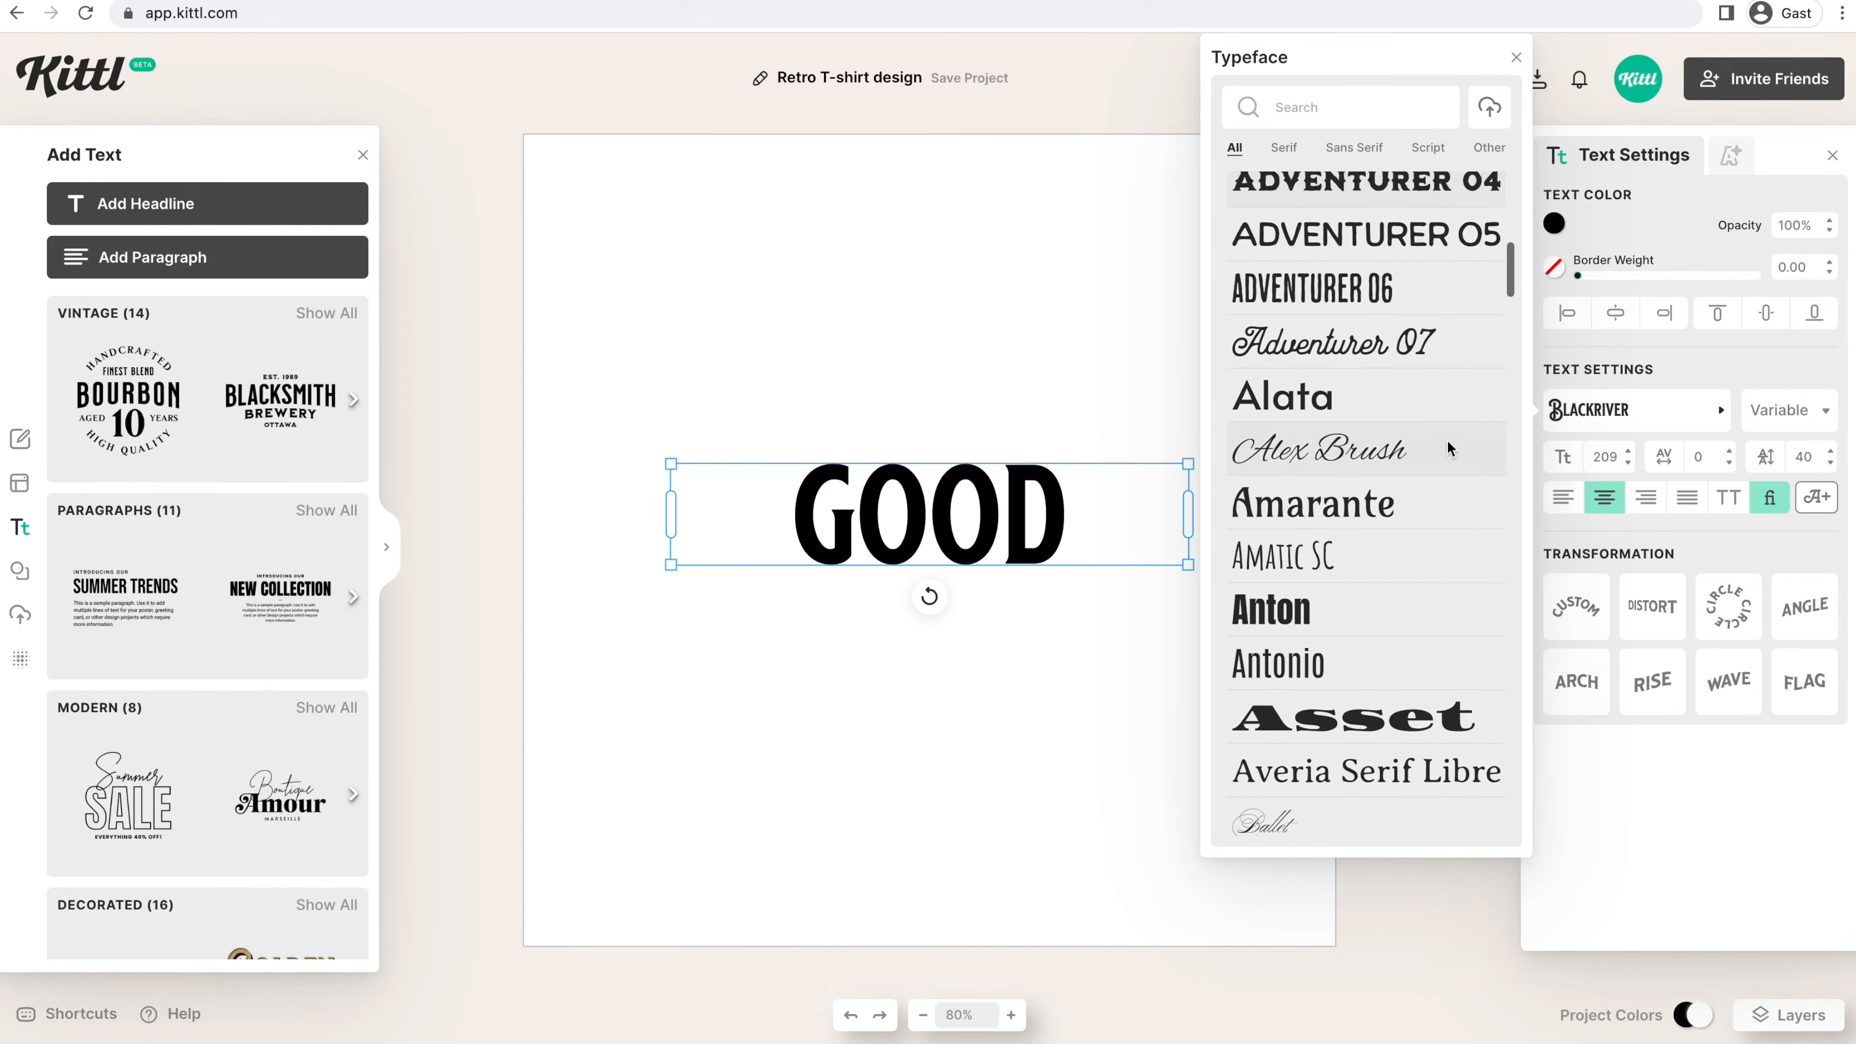
scroll(1446, 440, down, 2)
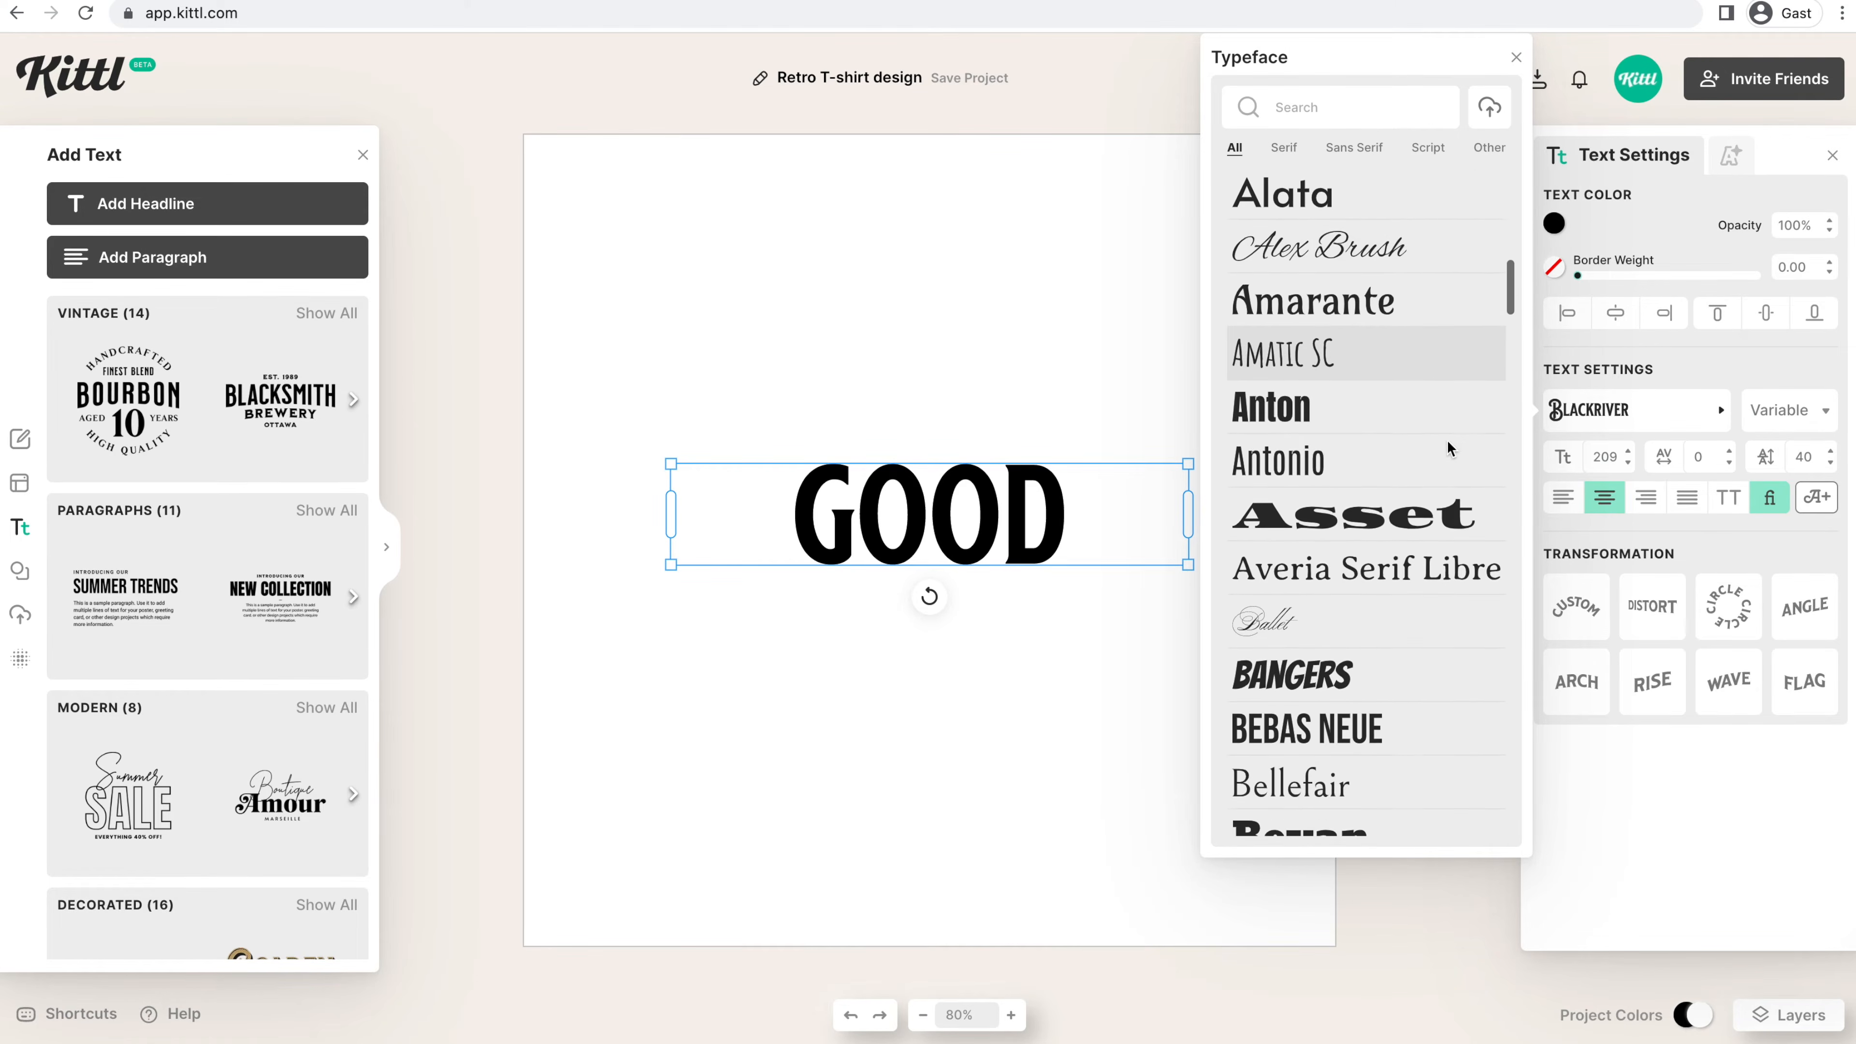
scroll(1446, 439, down, 4)
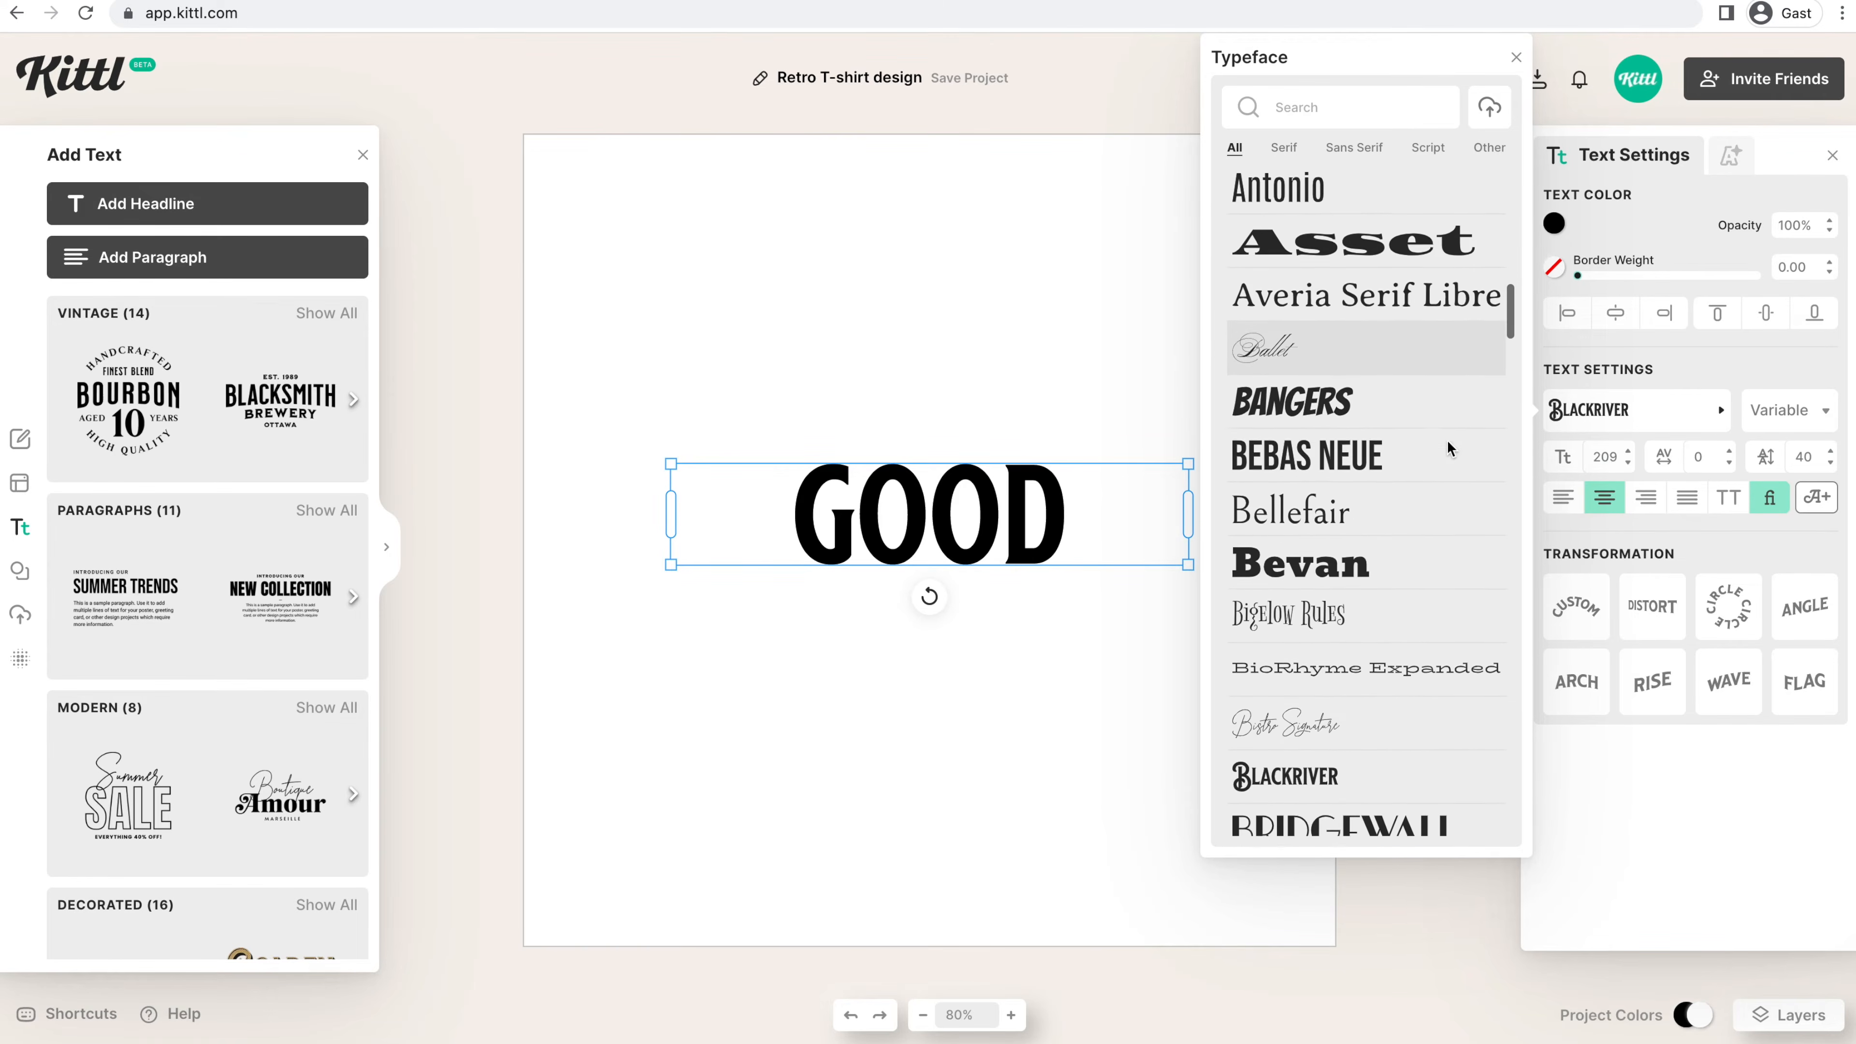
scroll(1448, 441, down, 2)
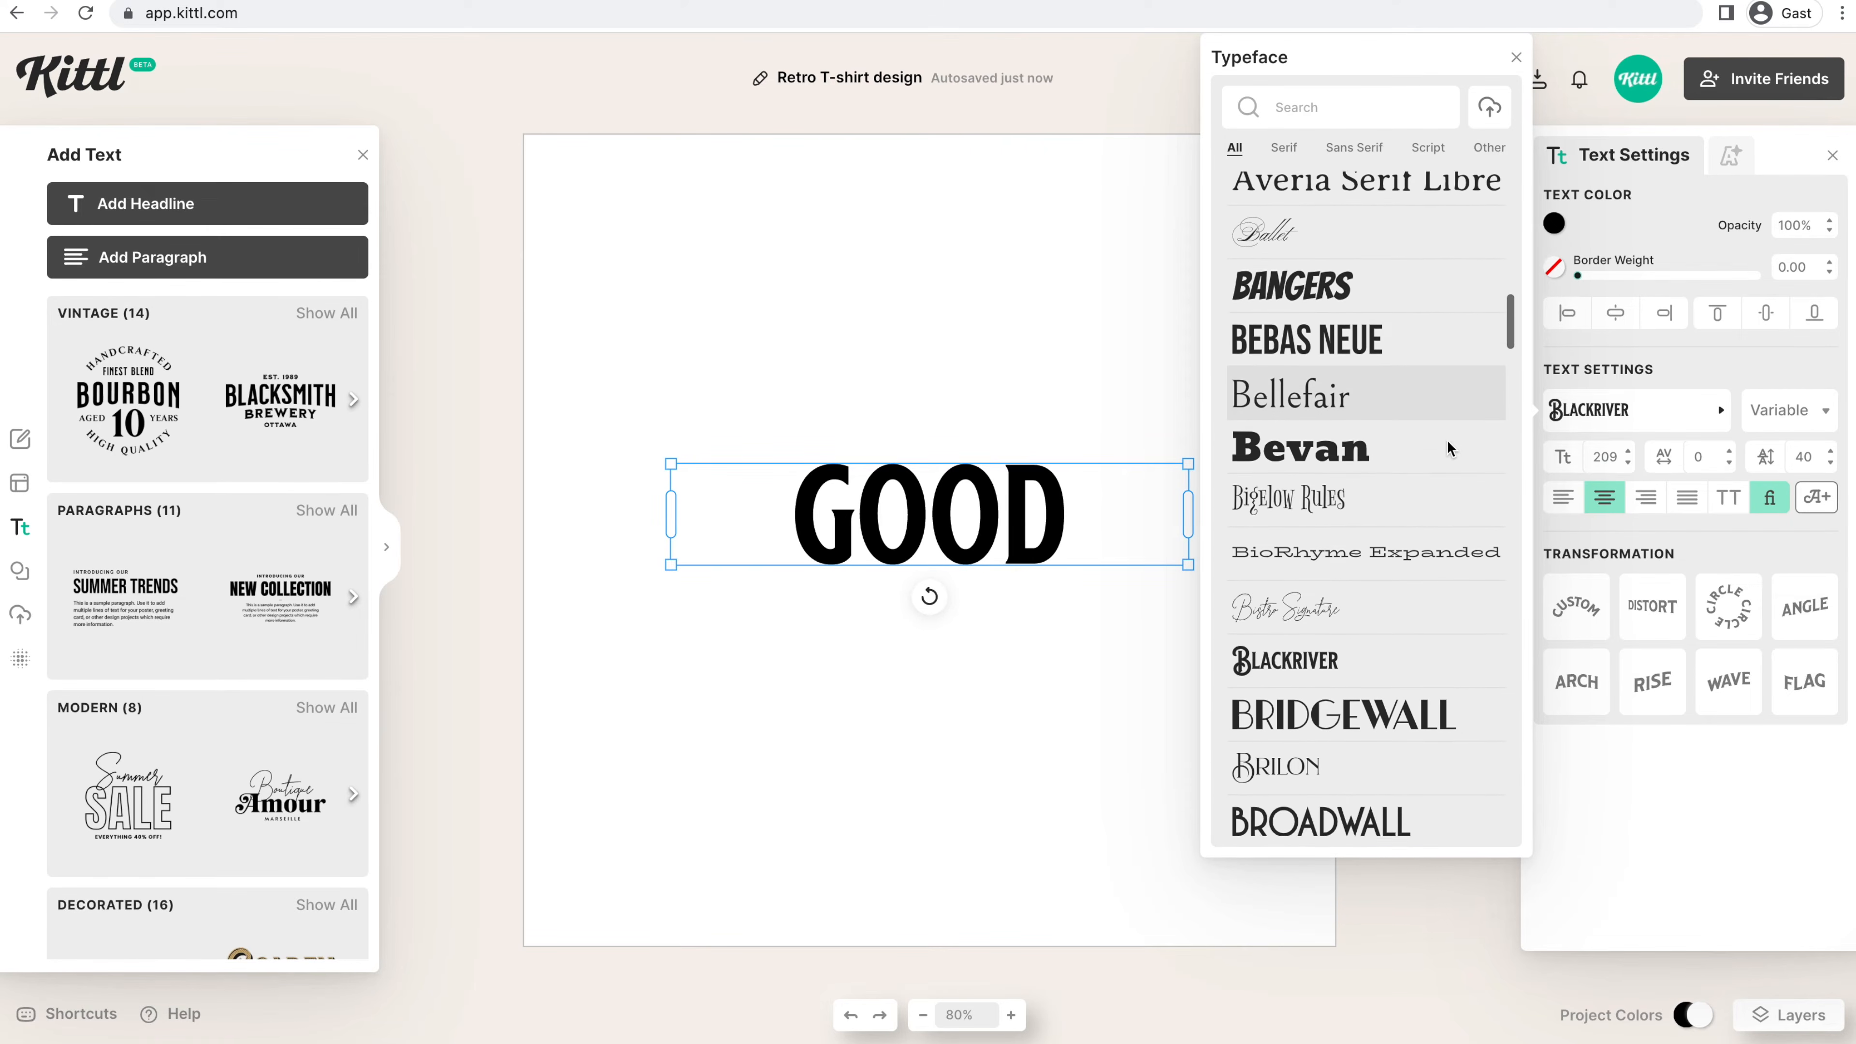
scroll(1447, 439, down, 2)
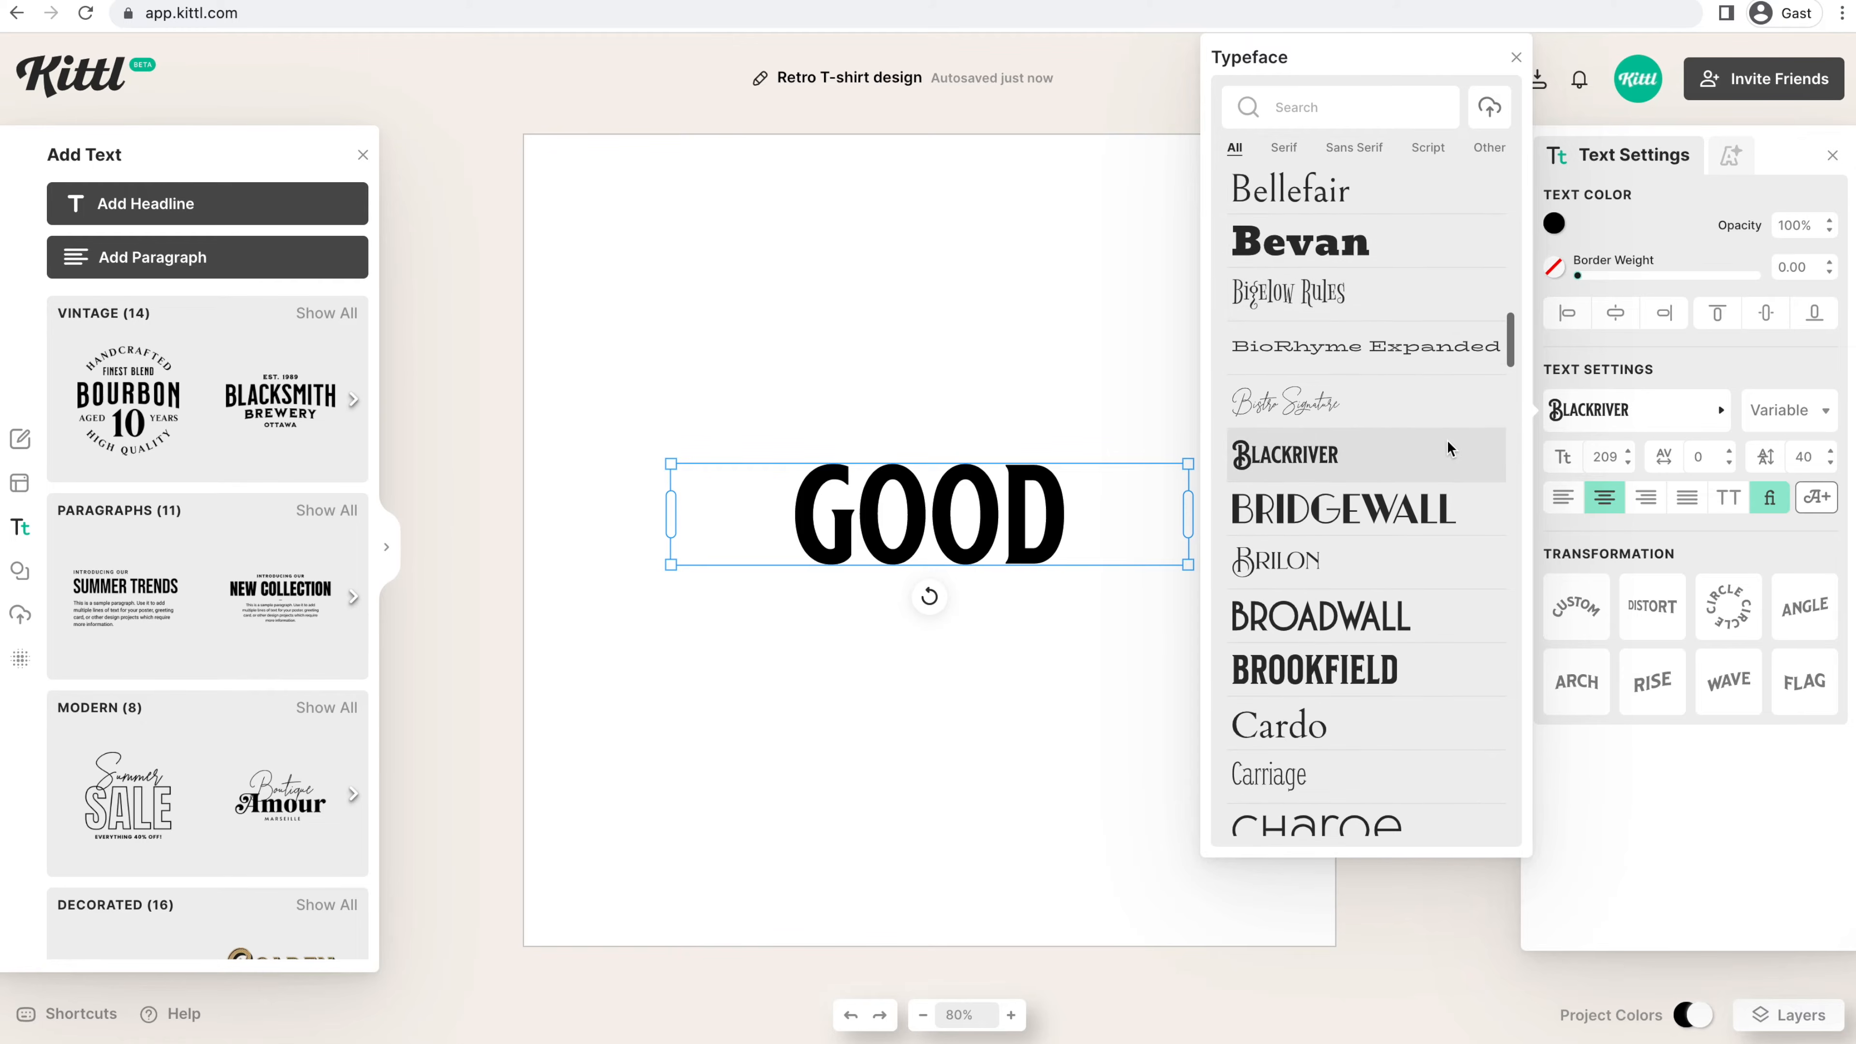
click(1486, 148)
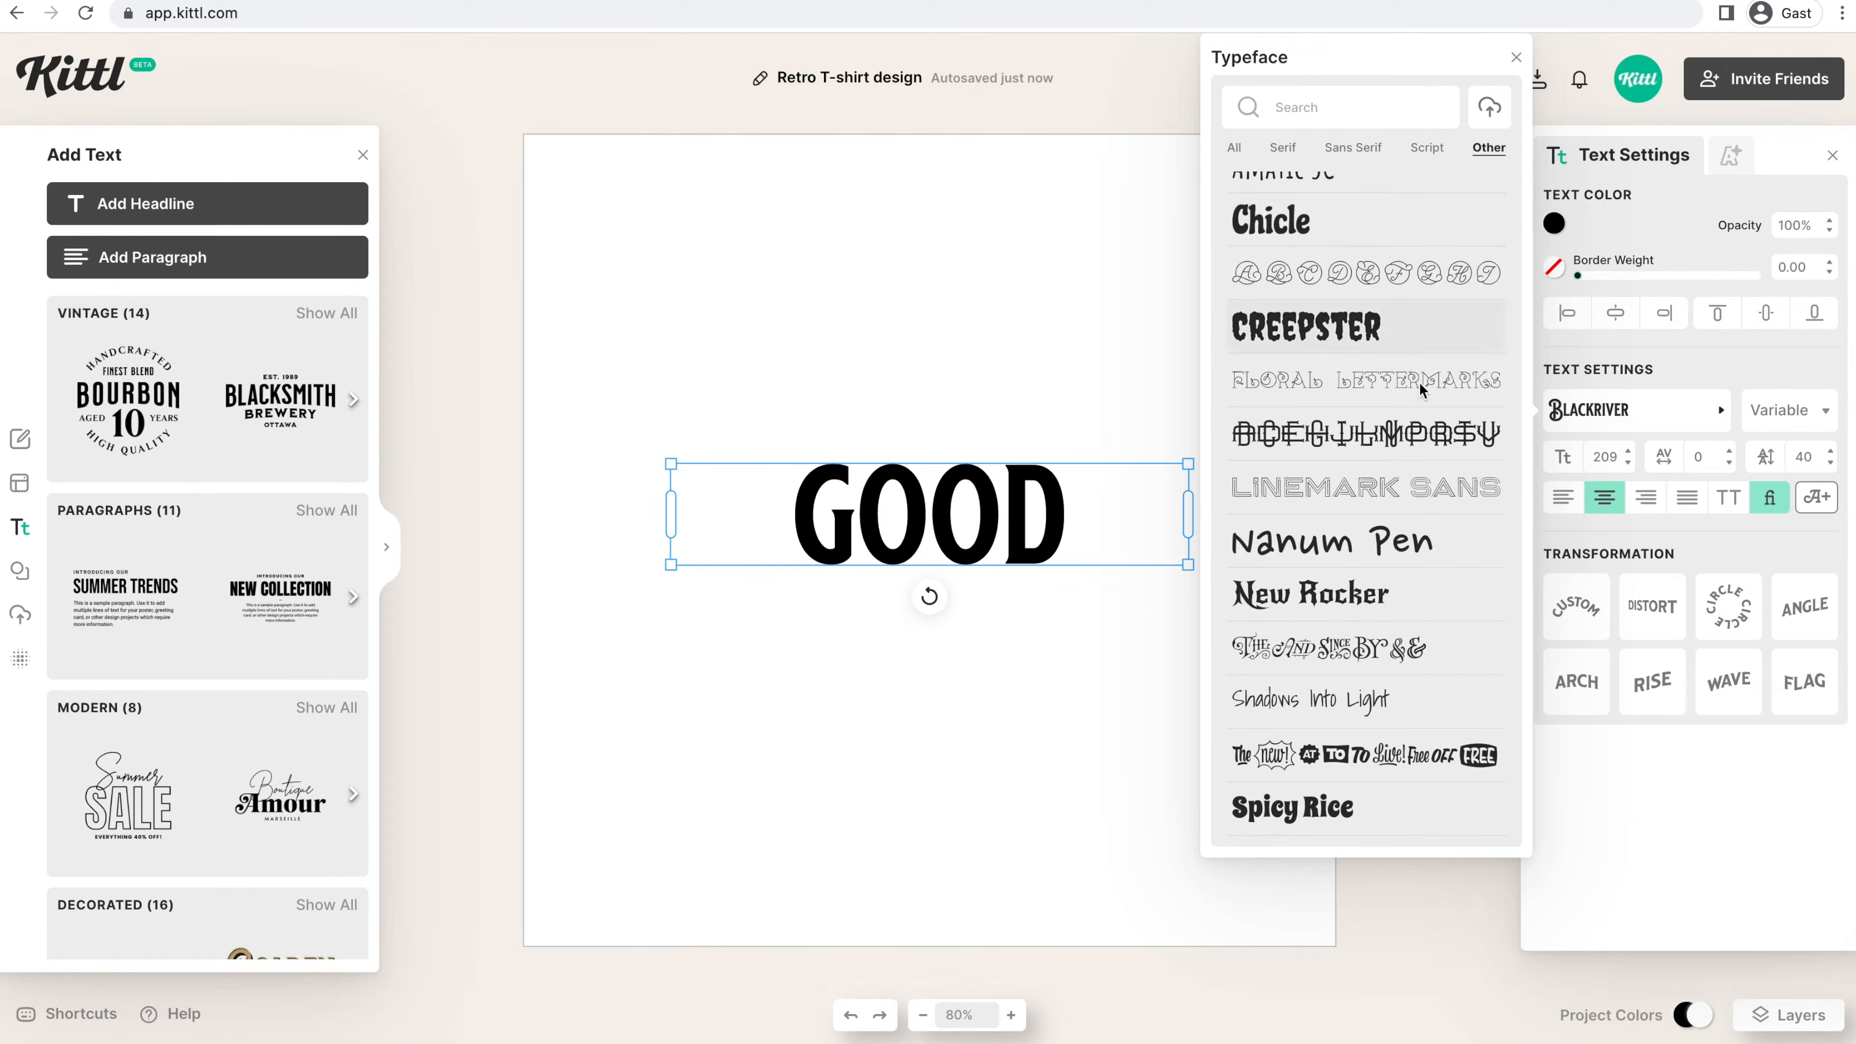
click(1353, 805)
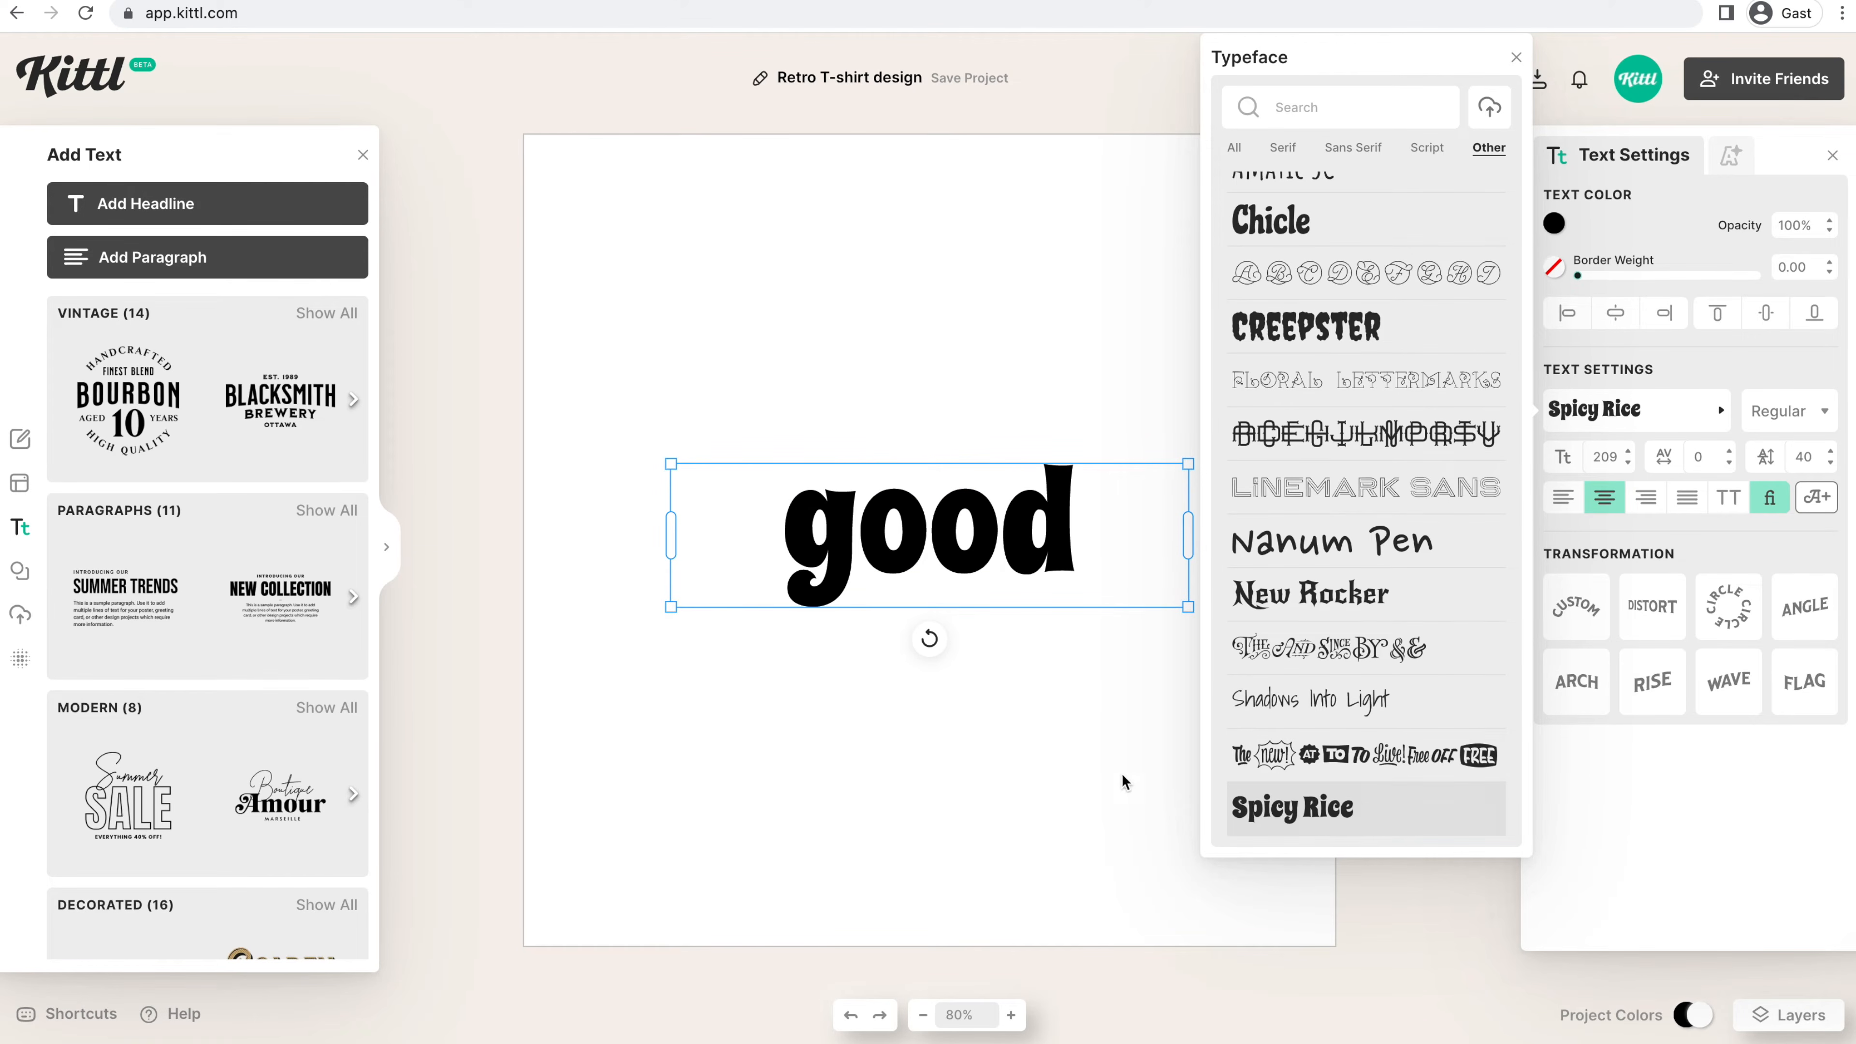
- Move the GOOD headline slightly higher on the canvas and set it in all capitals
click(1096, 720)
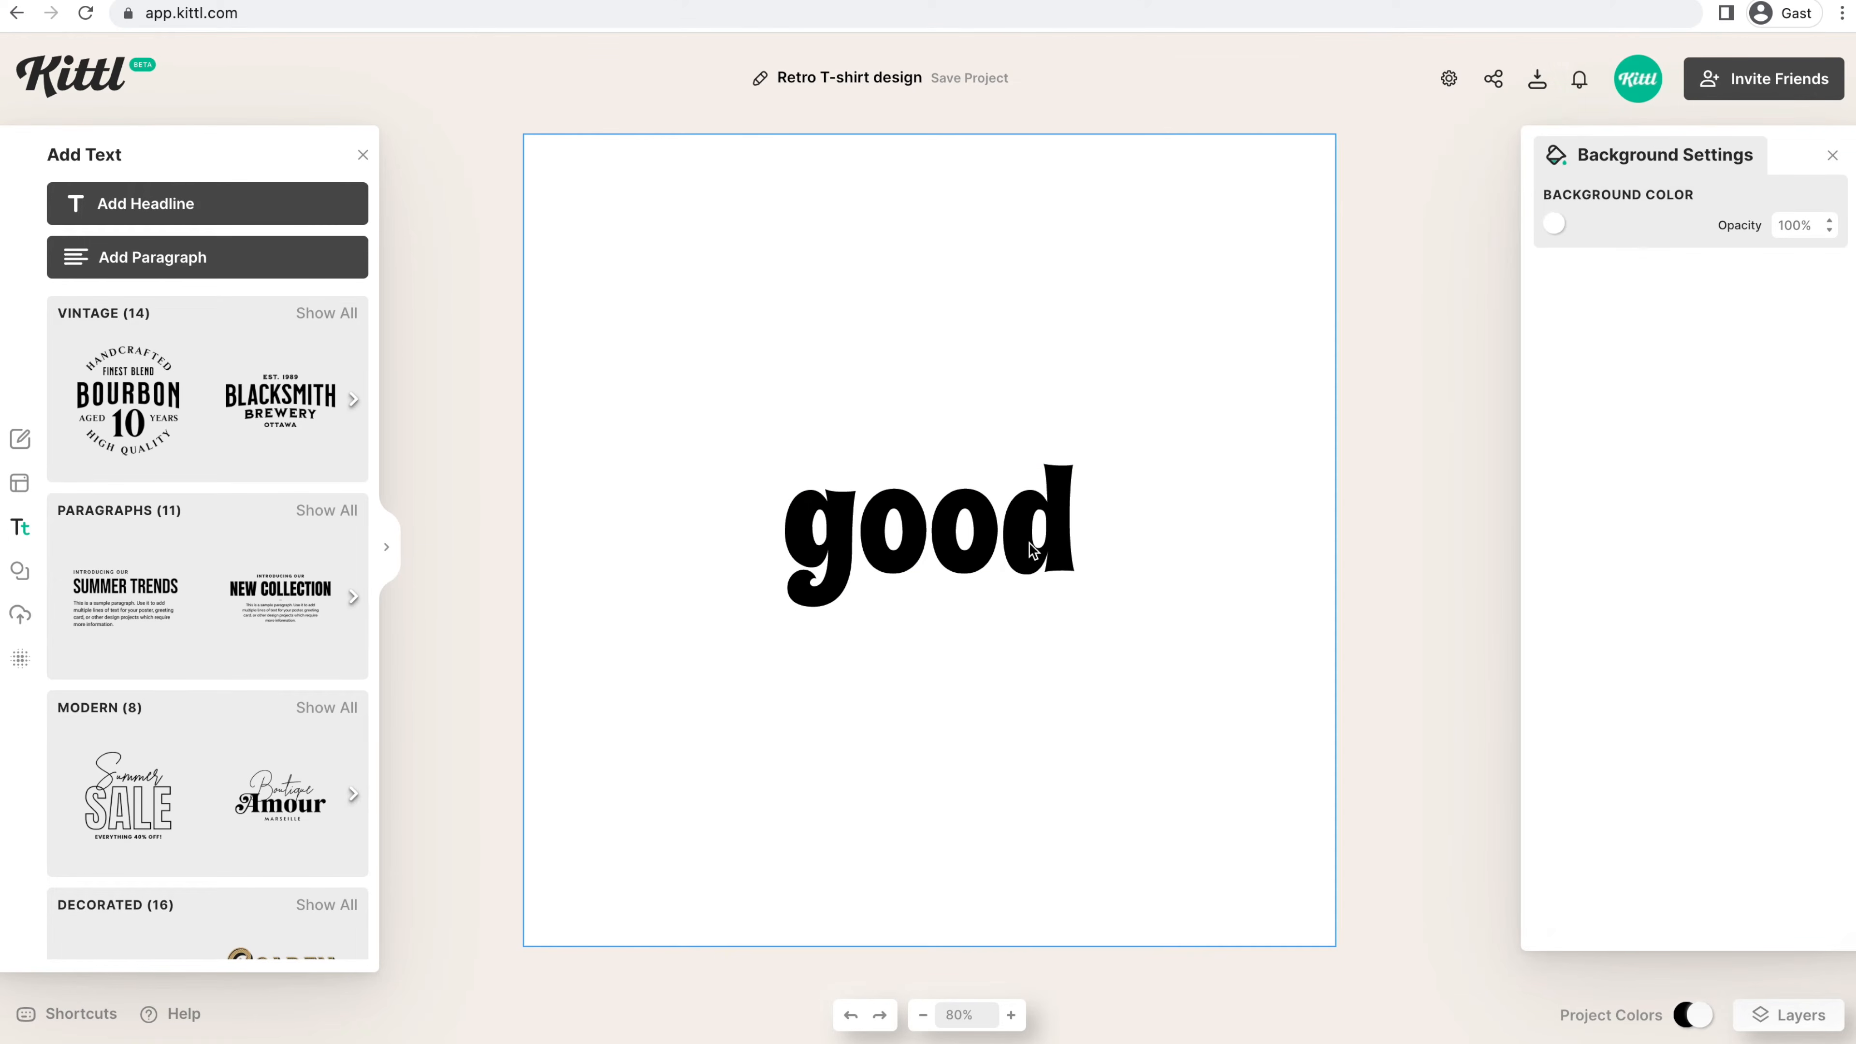
drag(1032, 557, 1032, 515)
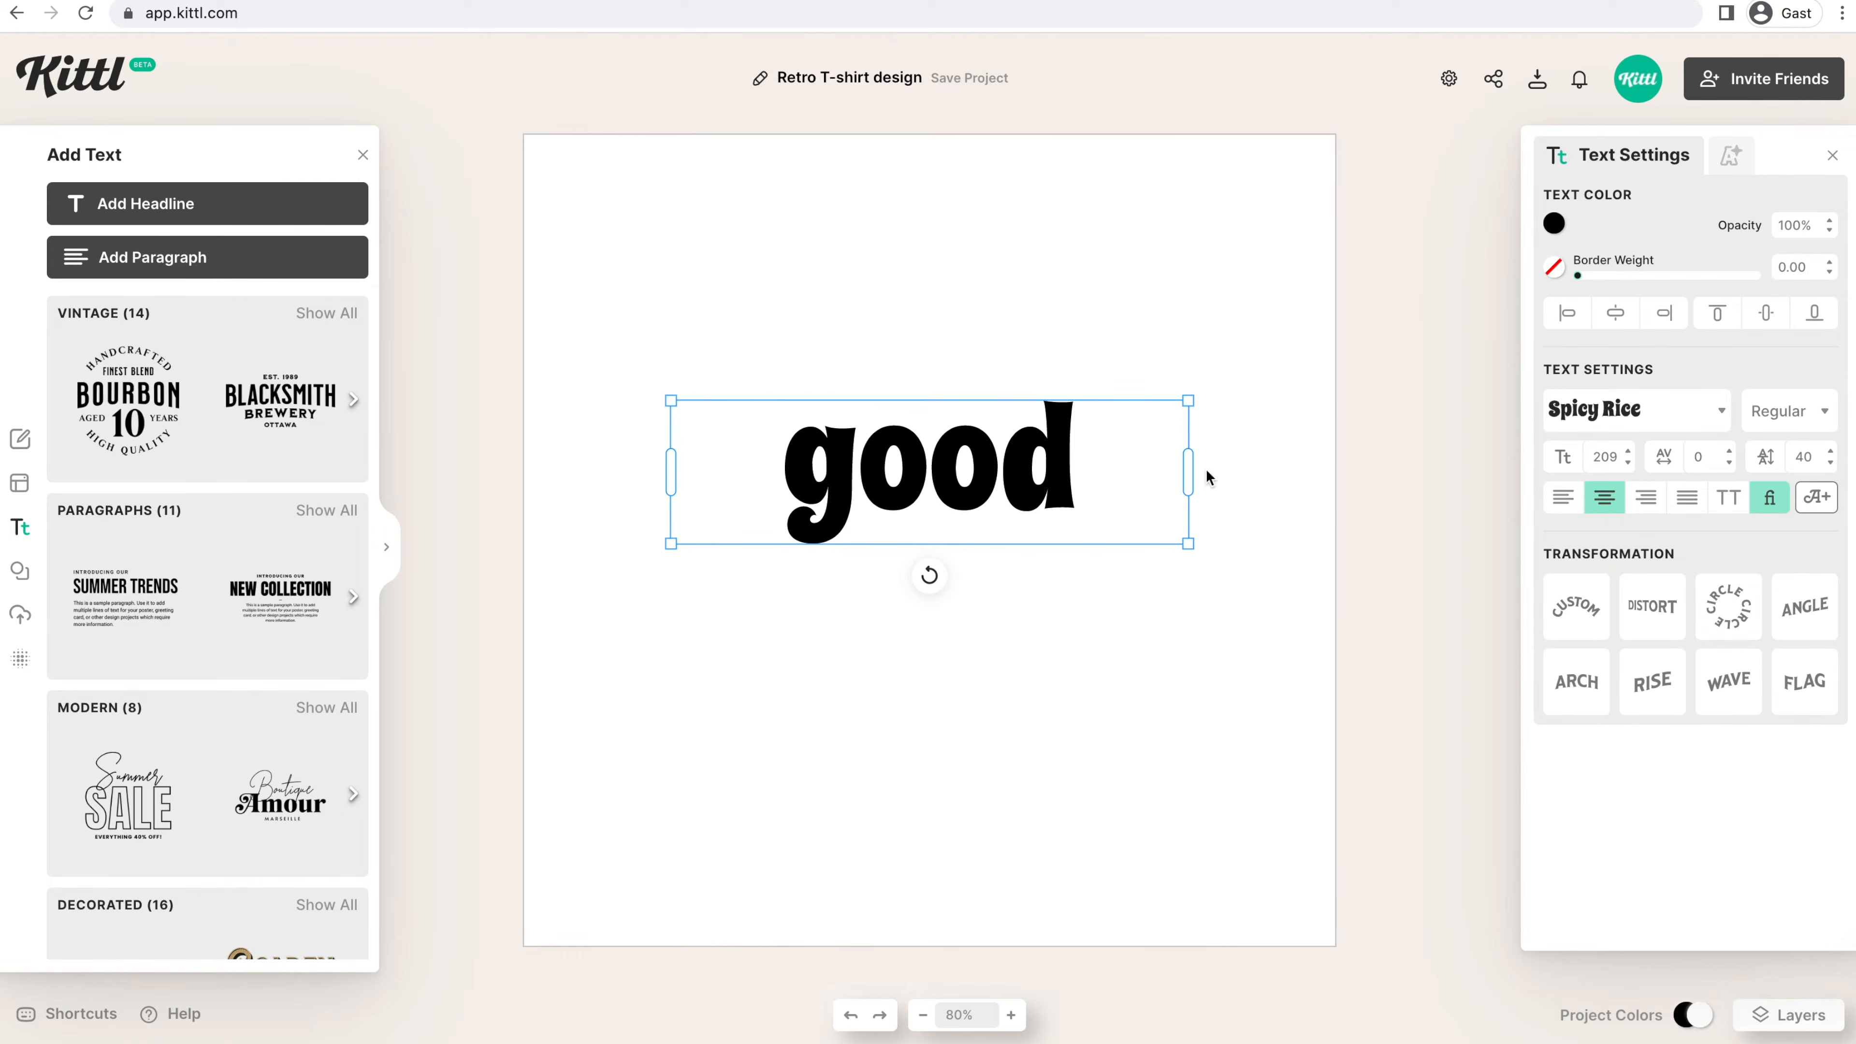
click(1714, 496)
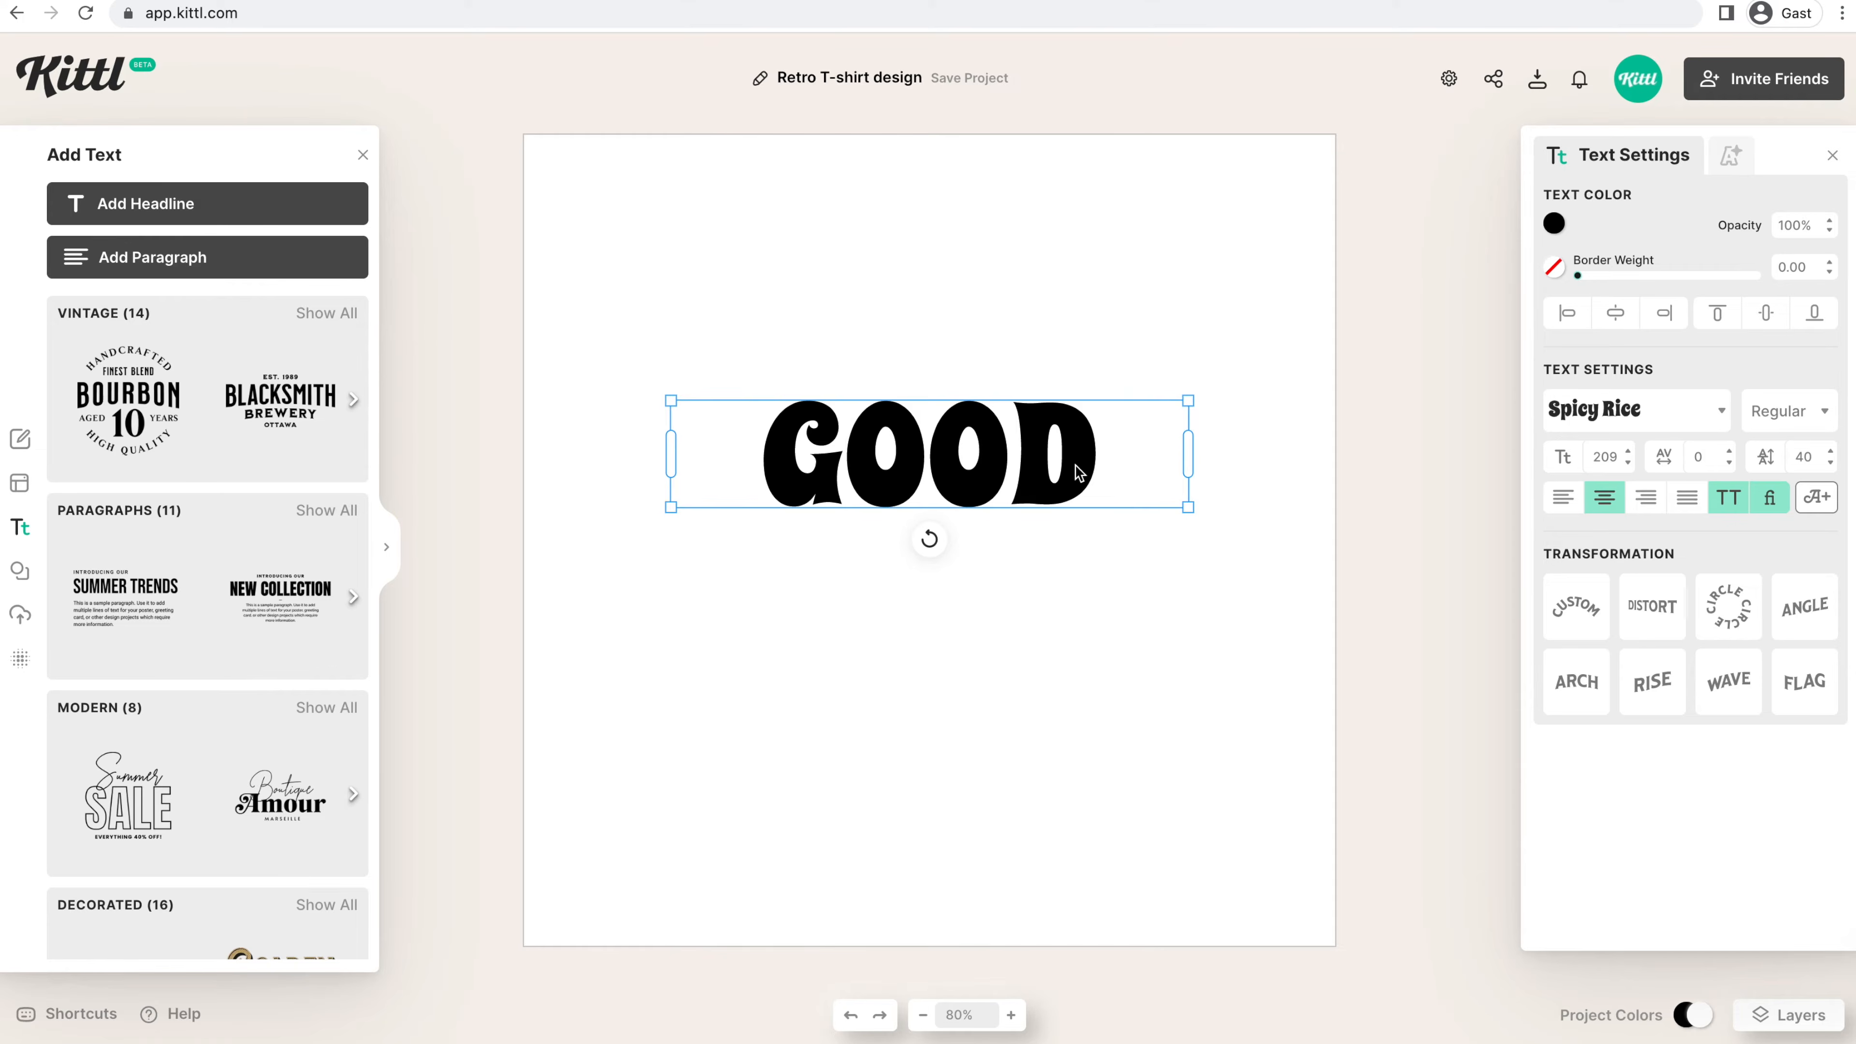
- Duplicate the GOOD headline directly below the original and change the copy's text to "vibes"
drag(1075, 463, 1071, 597)
double_click(1067, 591)
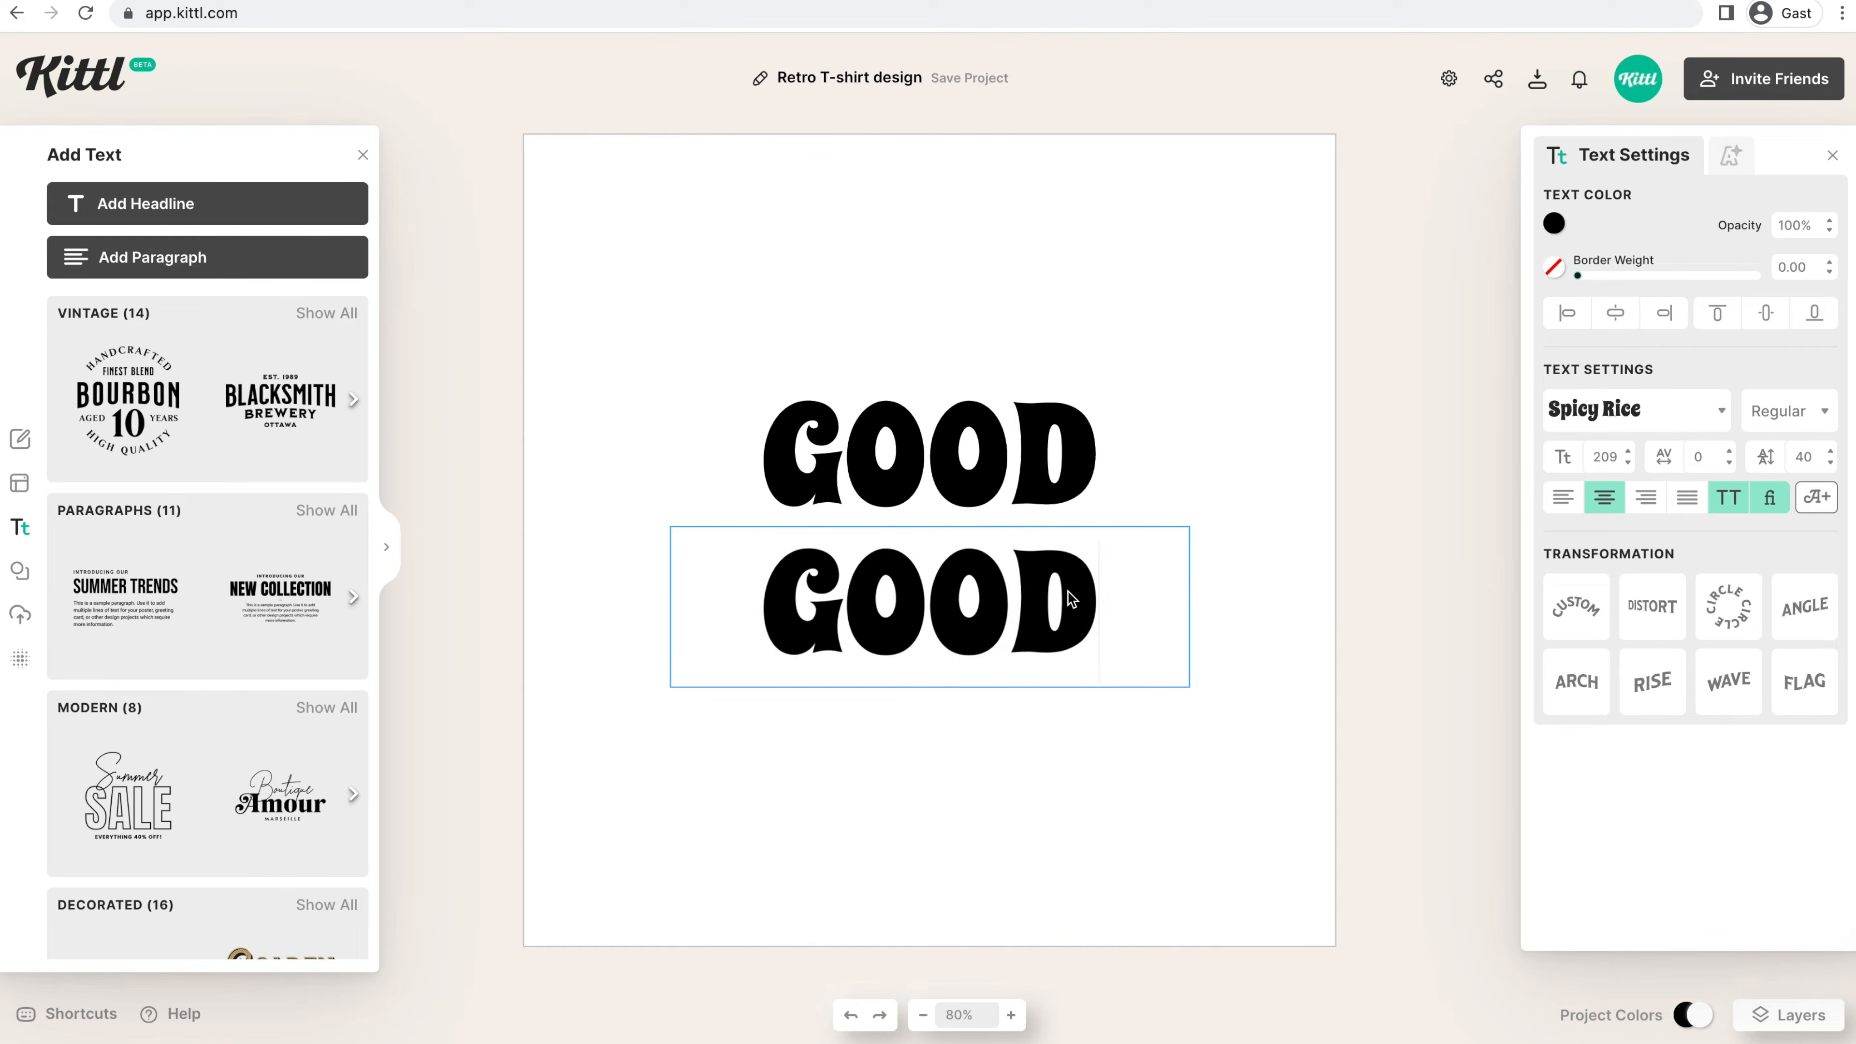
key(ctrl+a)
text(vibes)
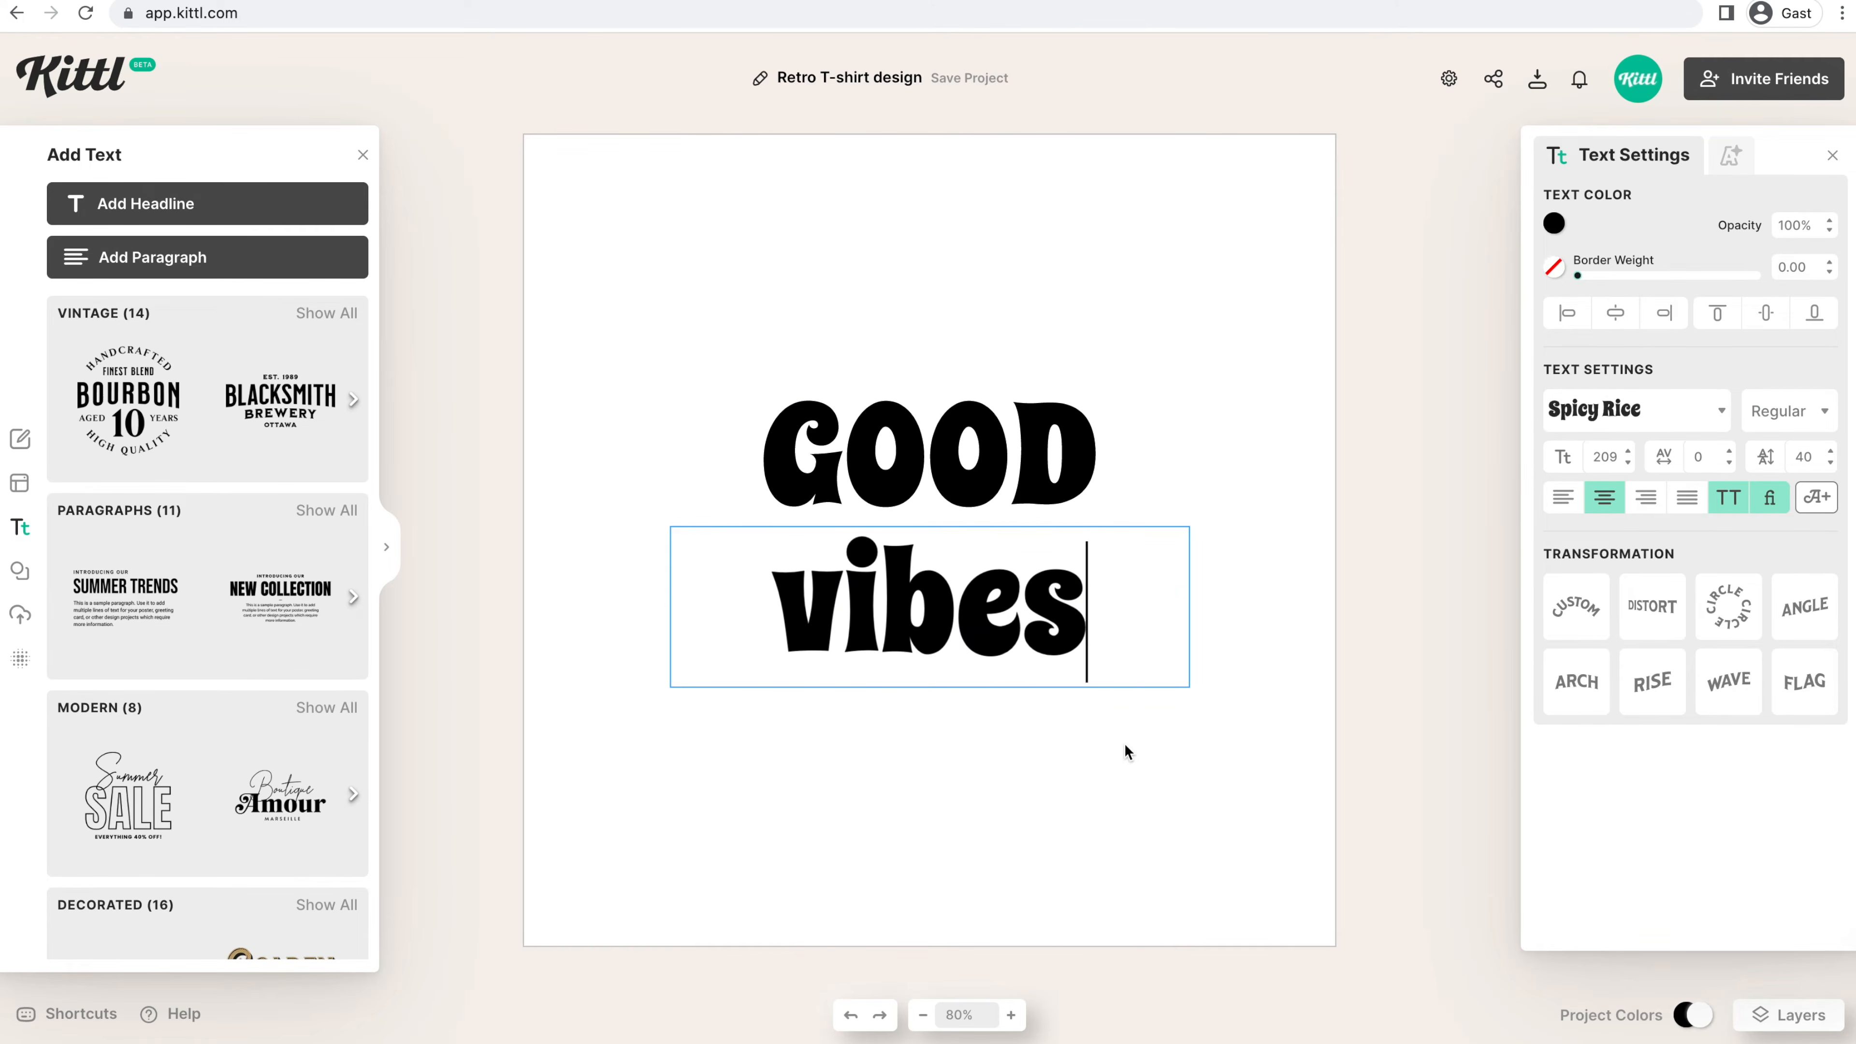
key(Escape)
- Apply the Angle transformation to both the GOOD and the VIBES text
click(1047, 474)
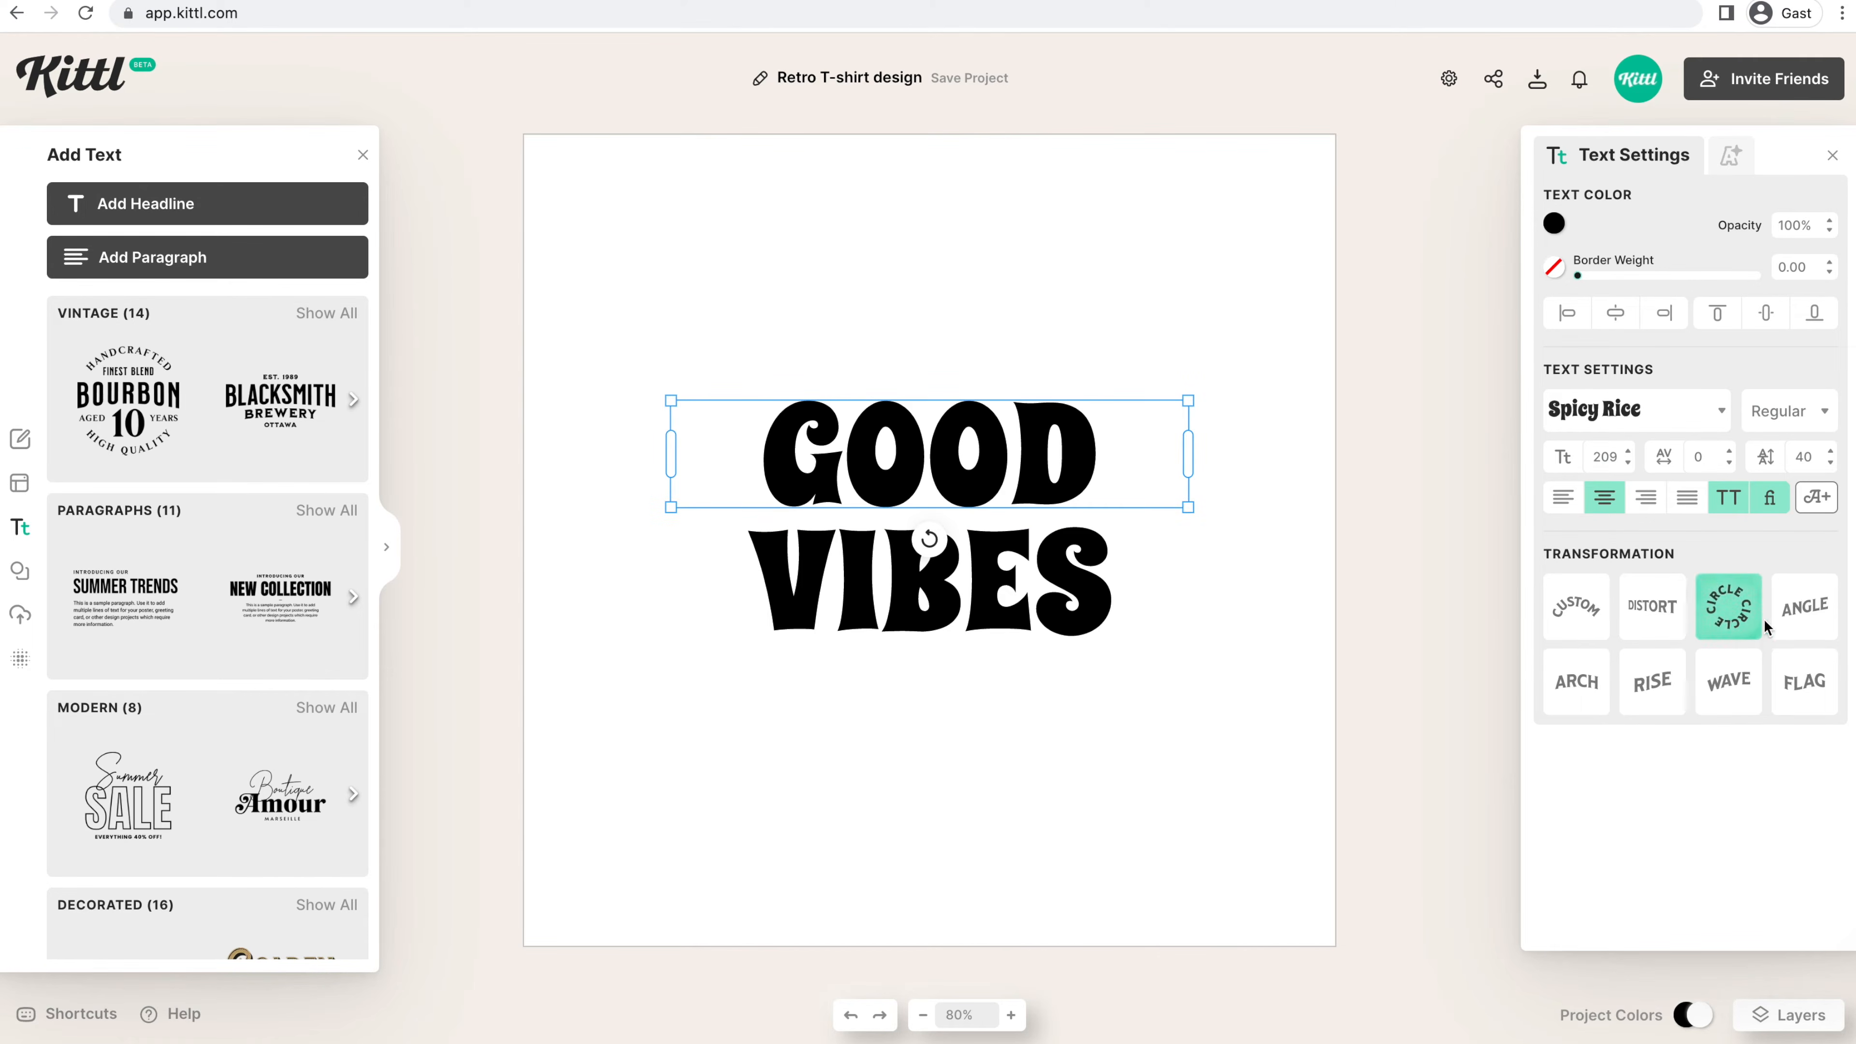
click(1781, 623)
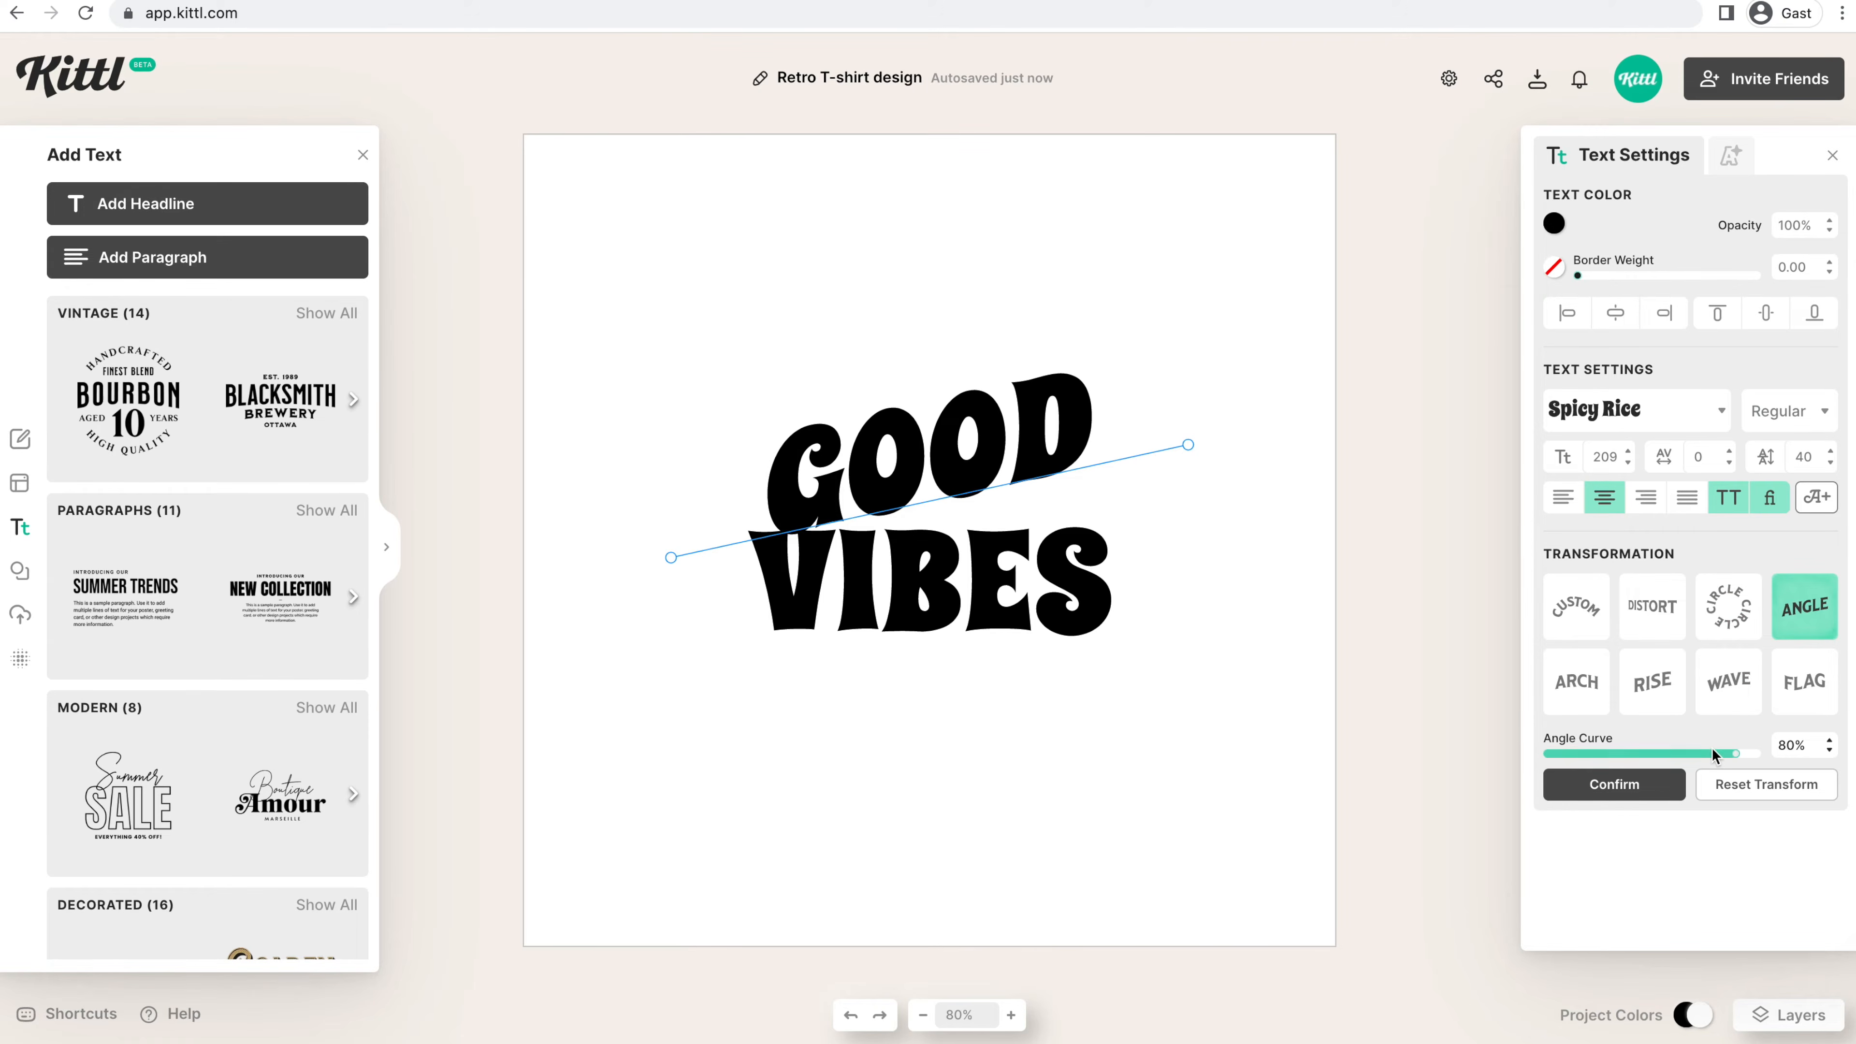
click(1028, 642)
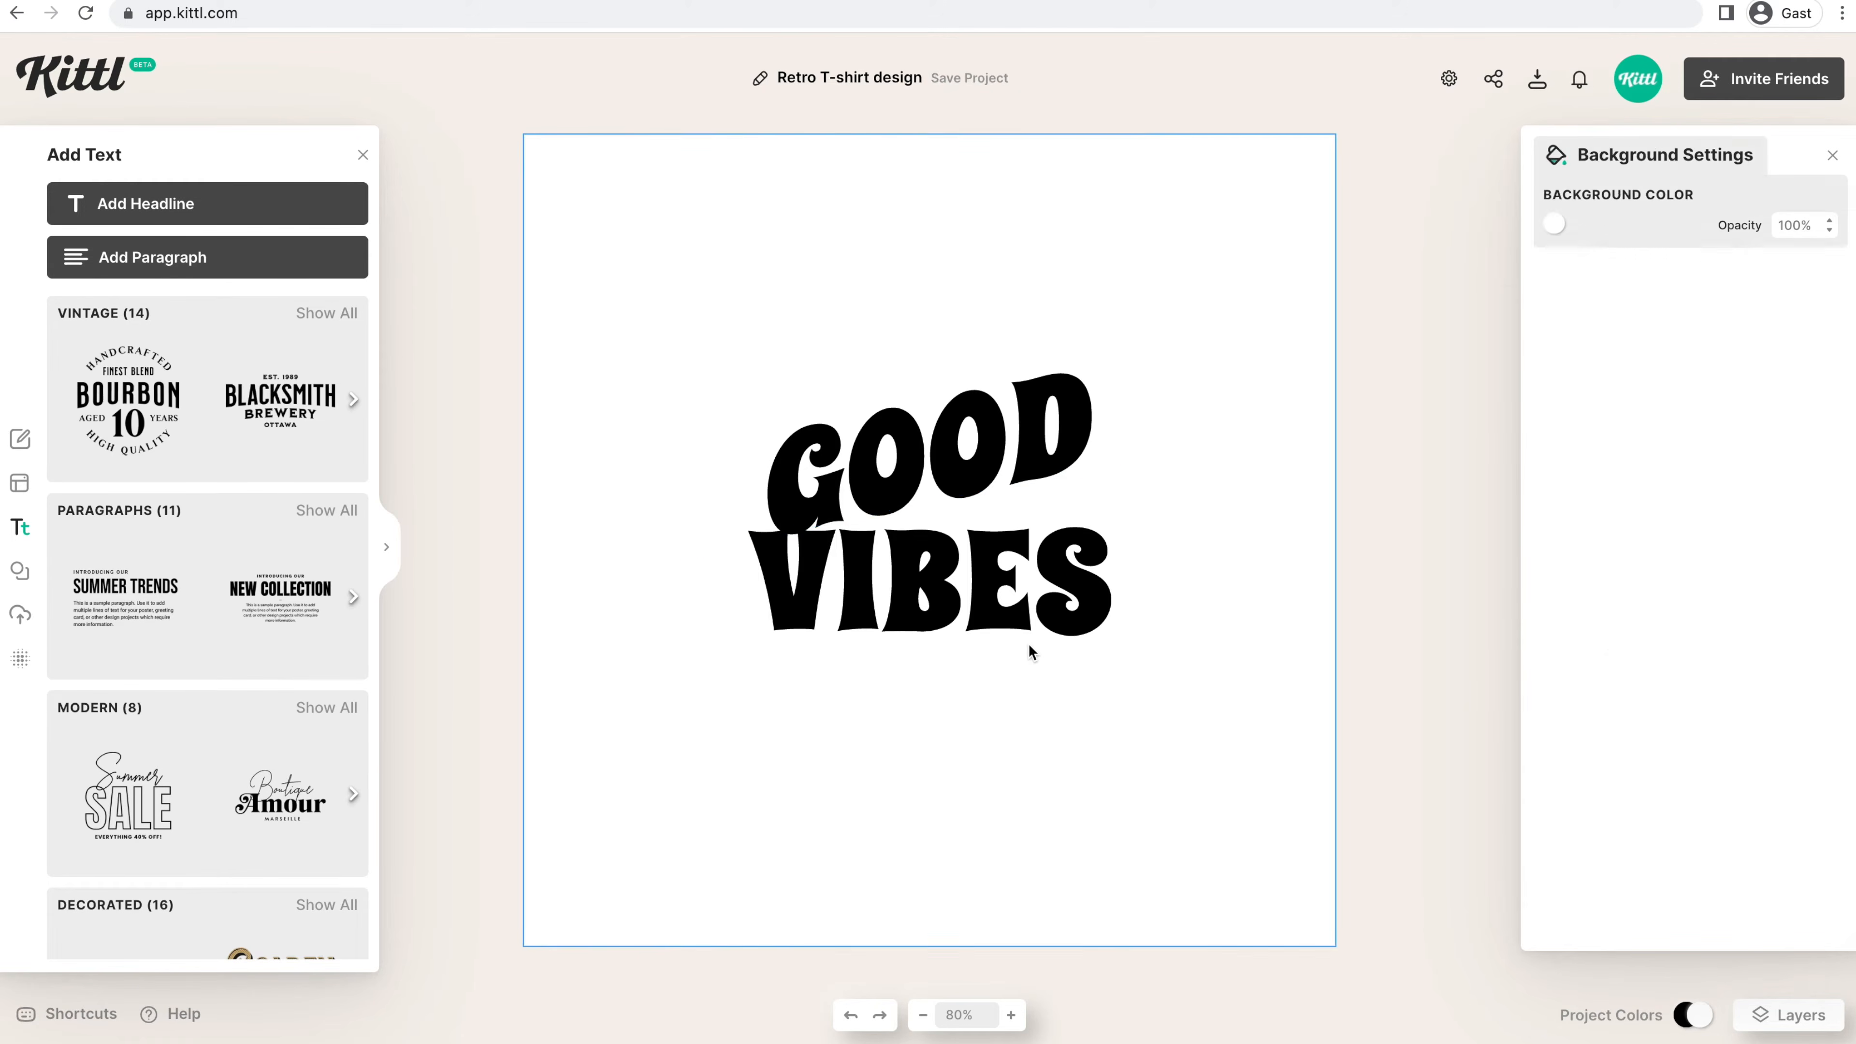
click(1047, 620)
click(1805, 607)
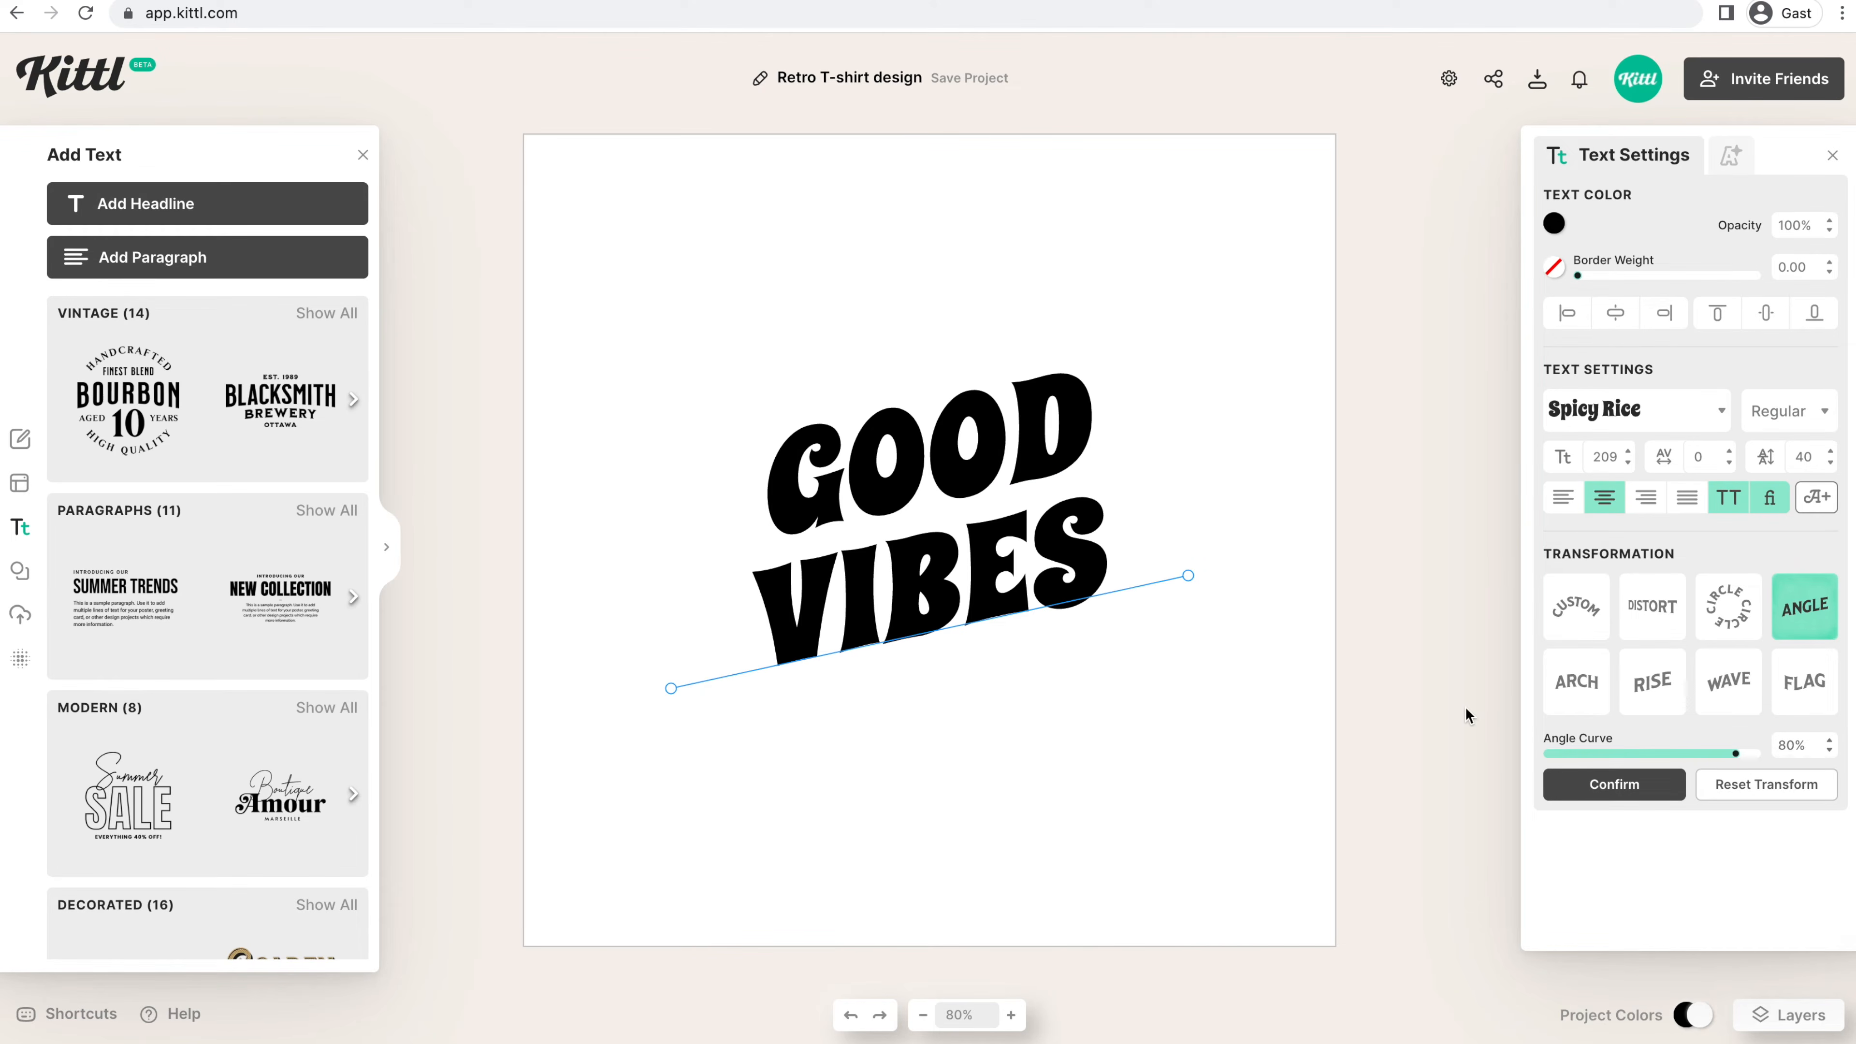
click(1243, 710)
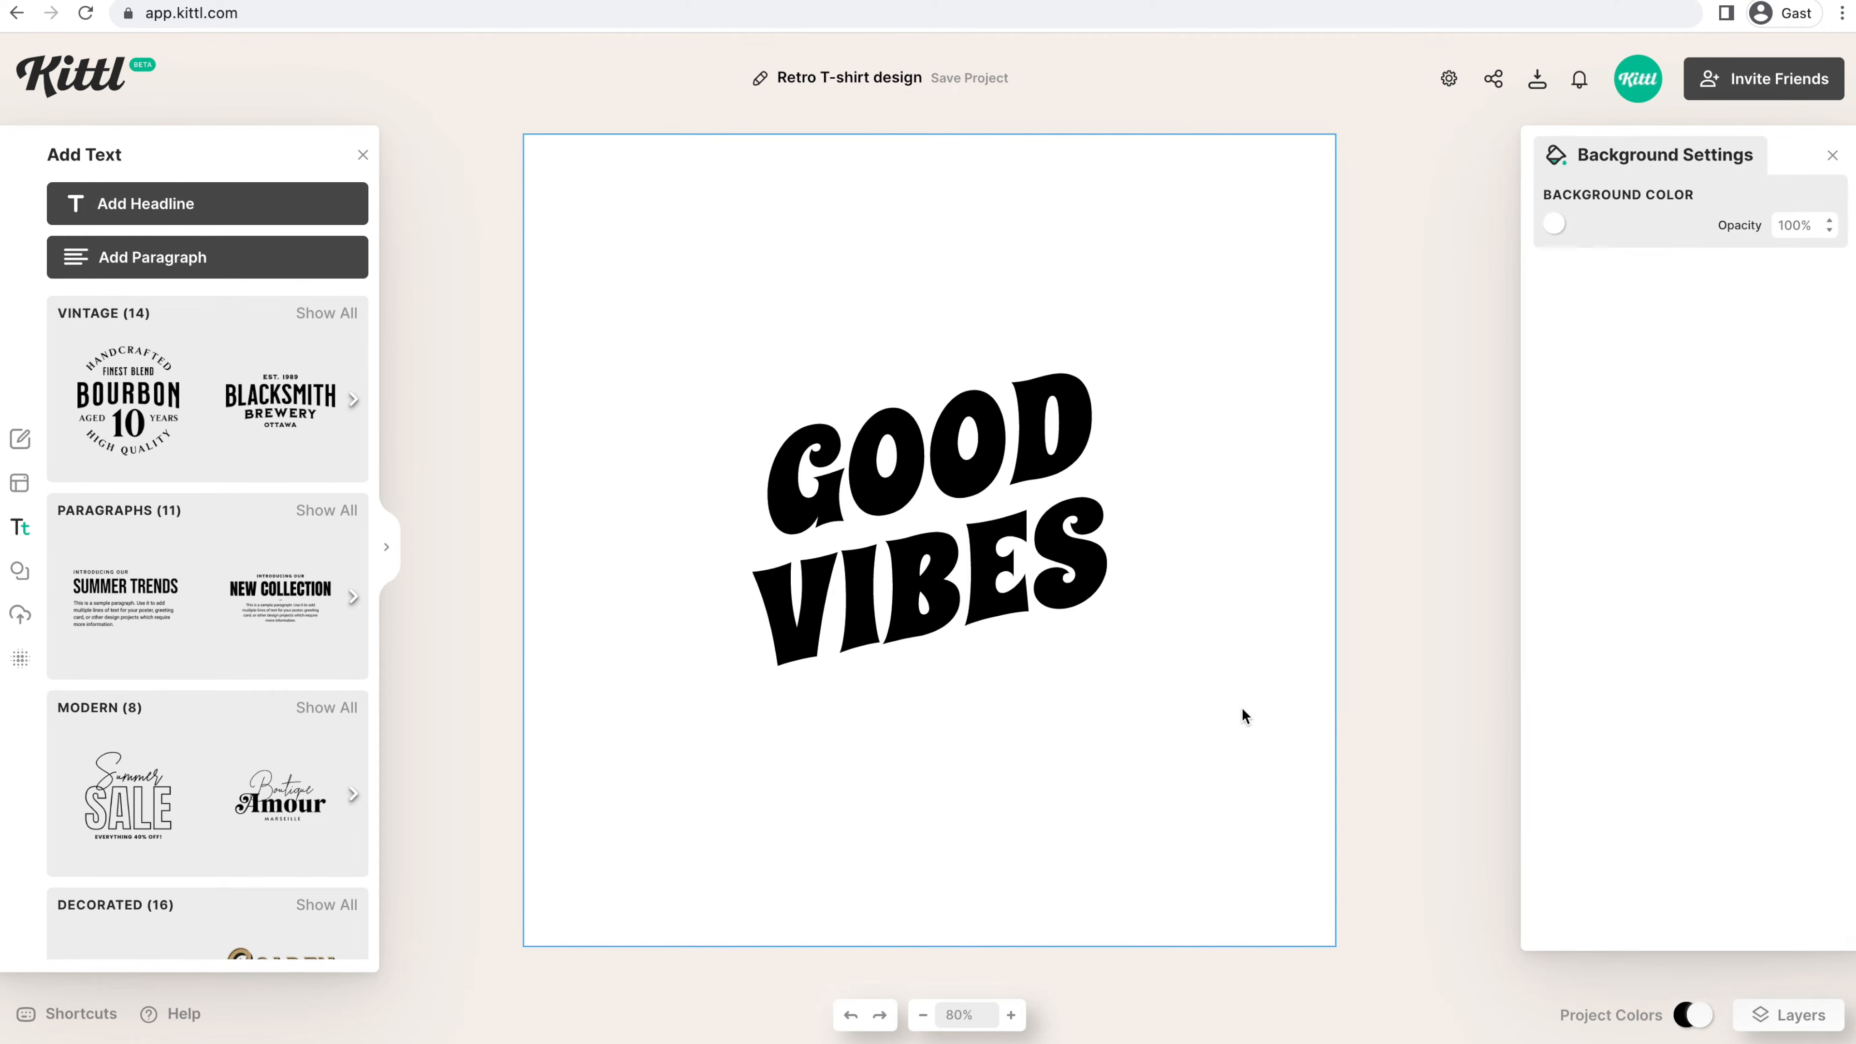
- Enlarge GOOD to a font size of about 235 and VIBES to about 220, shifting VIBES slightly up and to the right beneath GOOD
click(1024, 449)
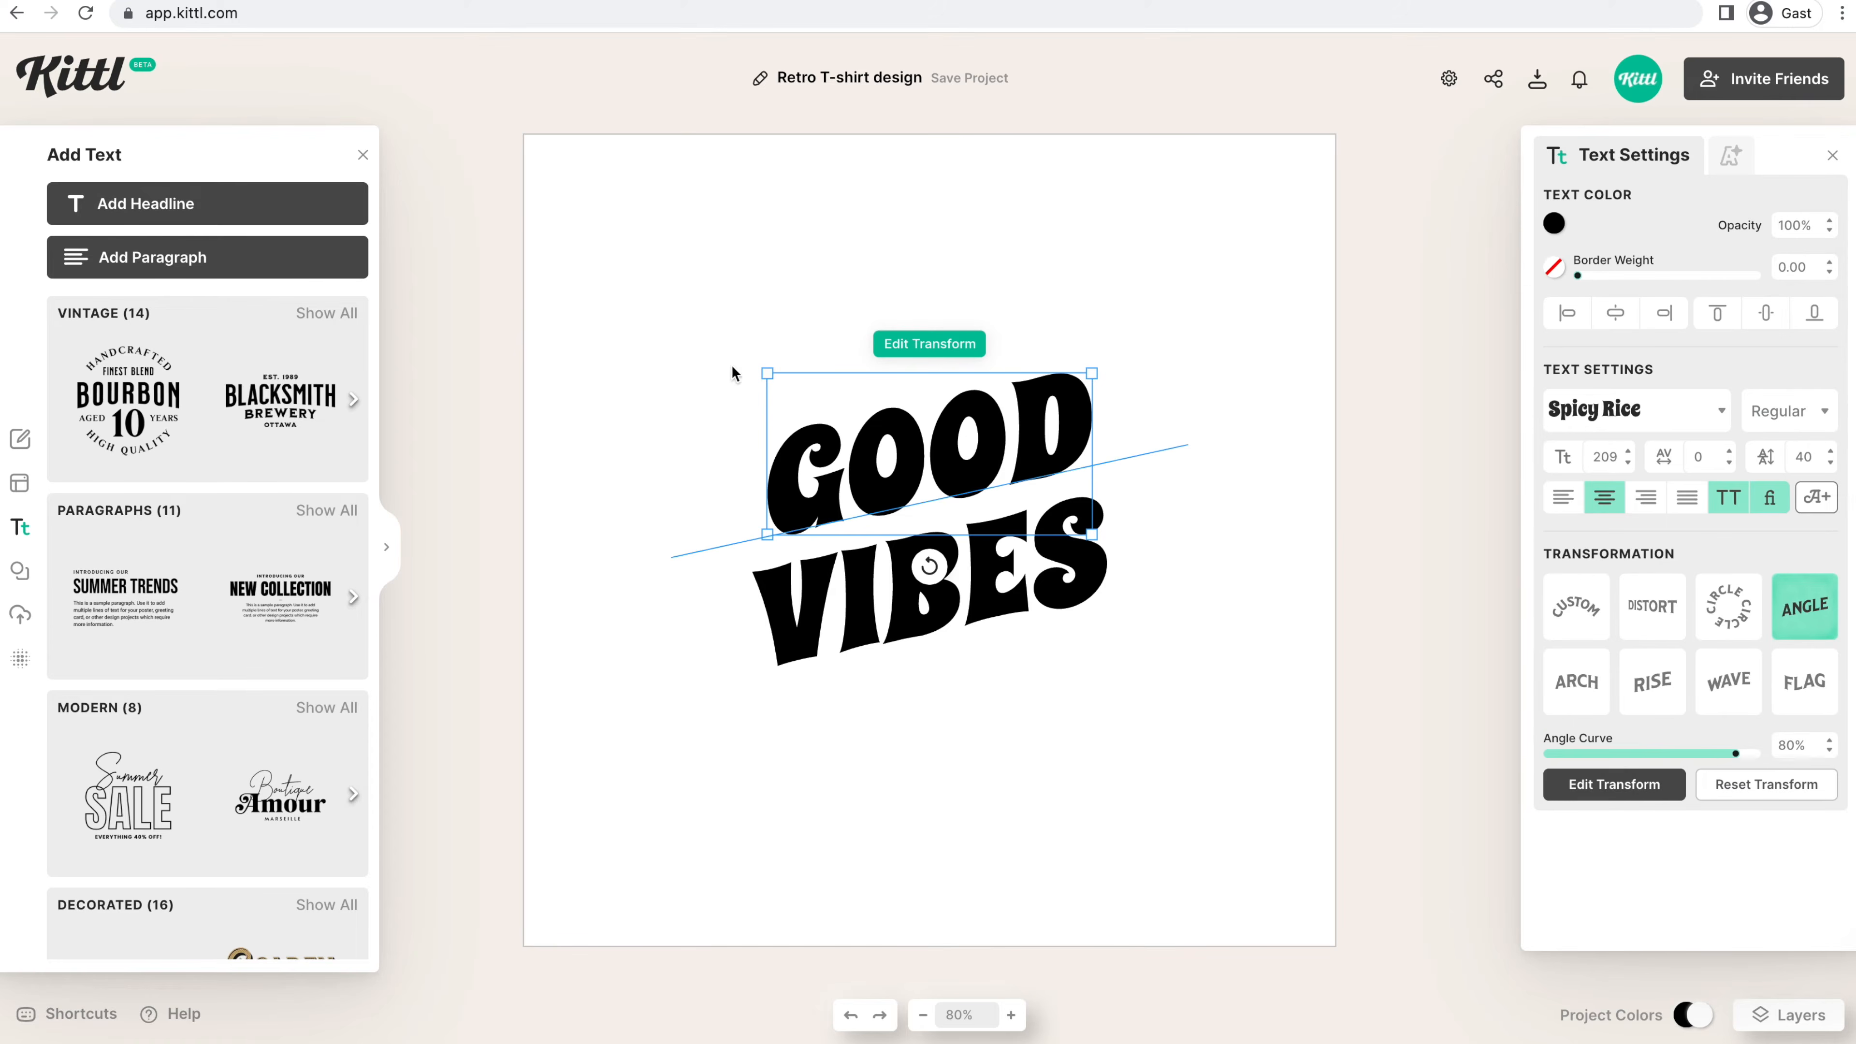
drag(768, 373, 725, 360)
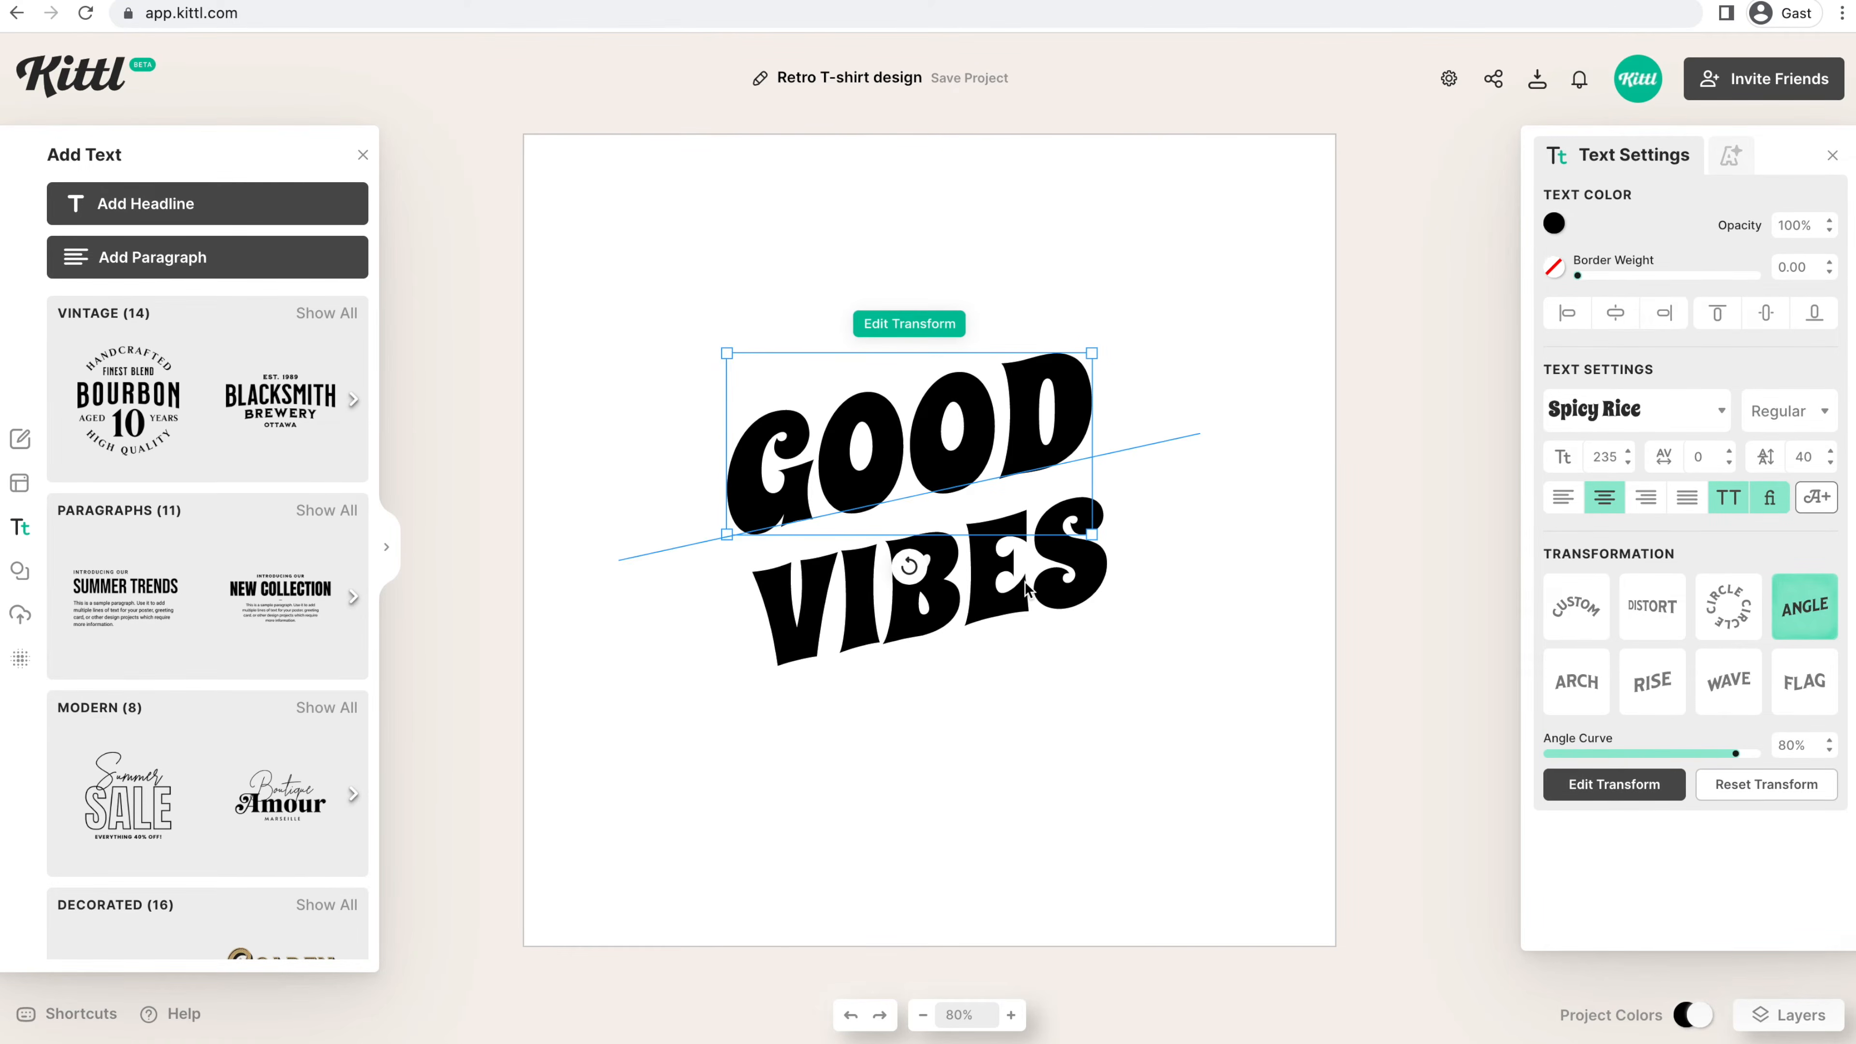
drag(1024, 586, 1040, 576)
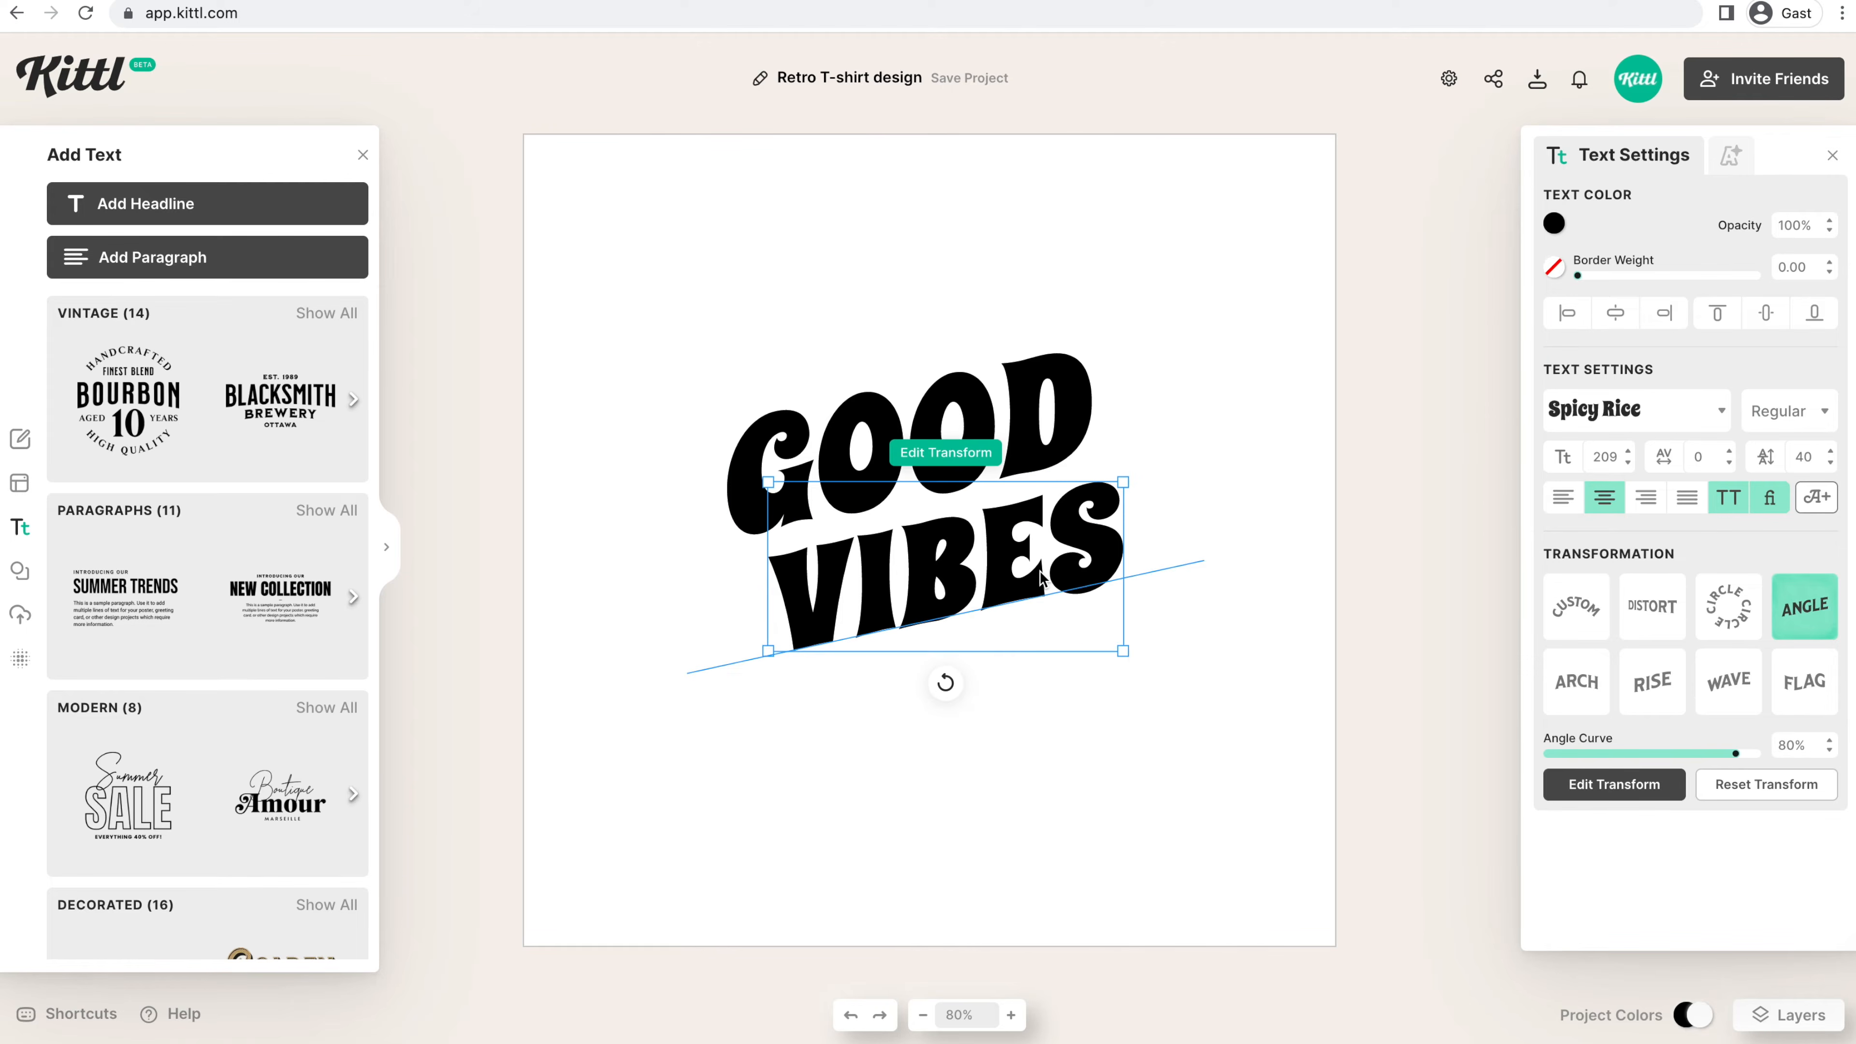
drag(1123, 651, 1142, 659)
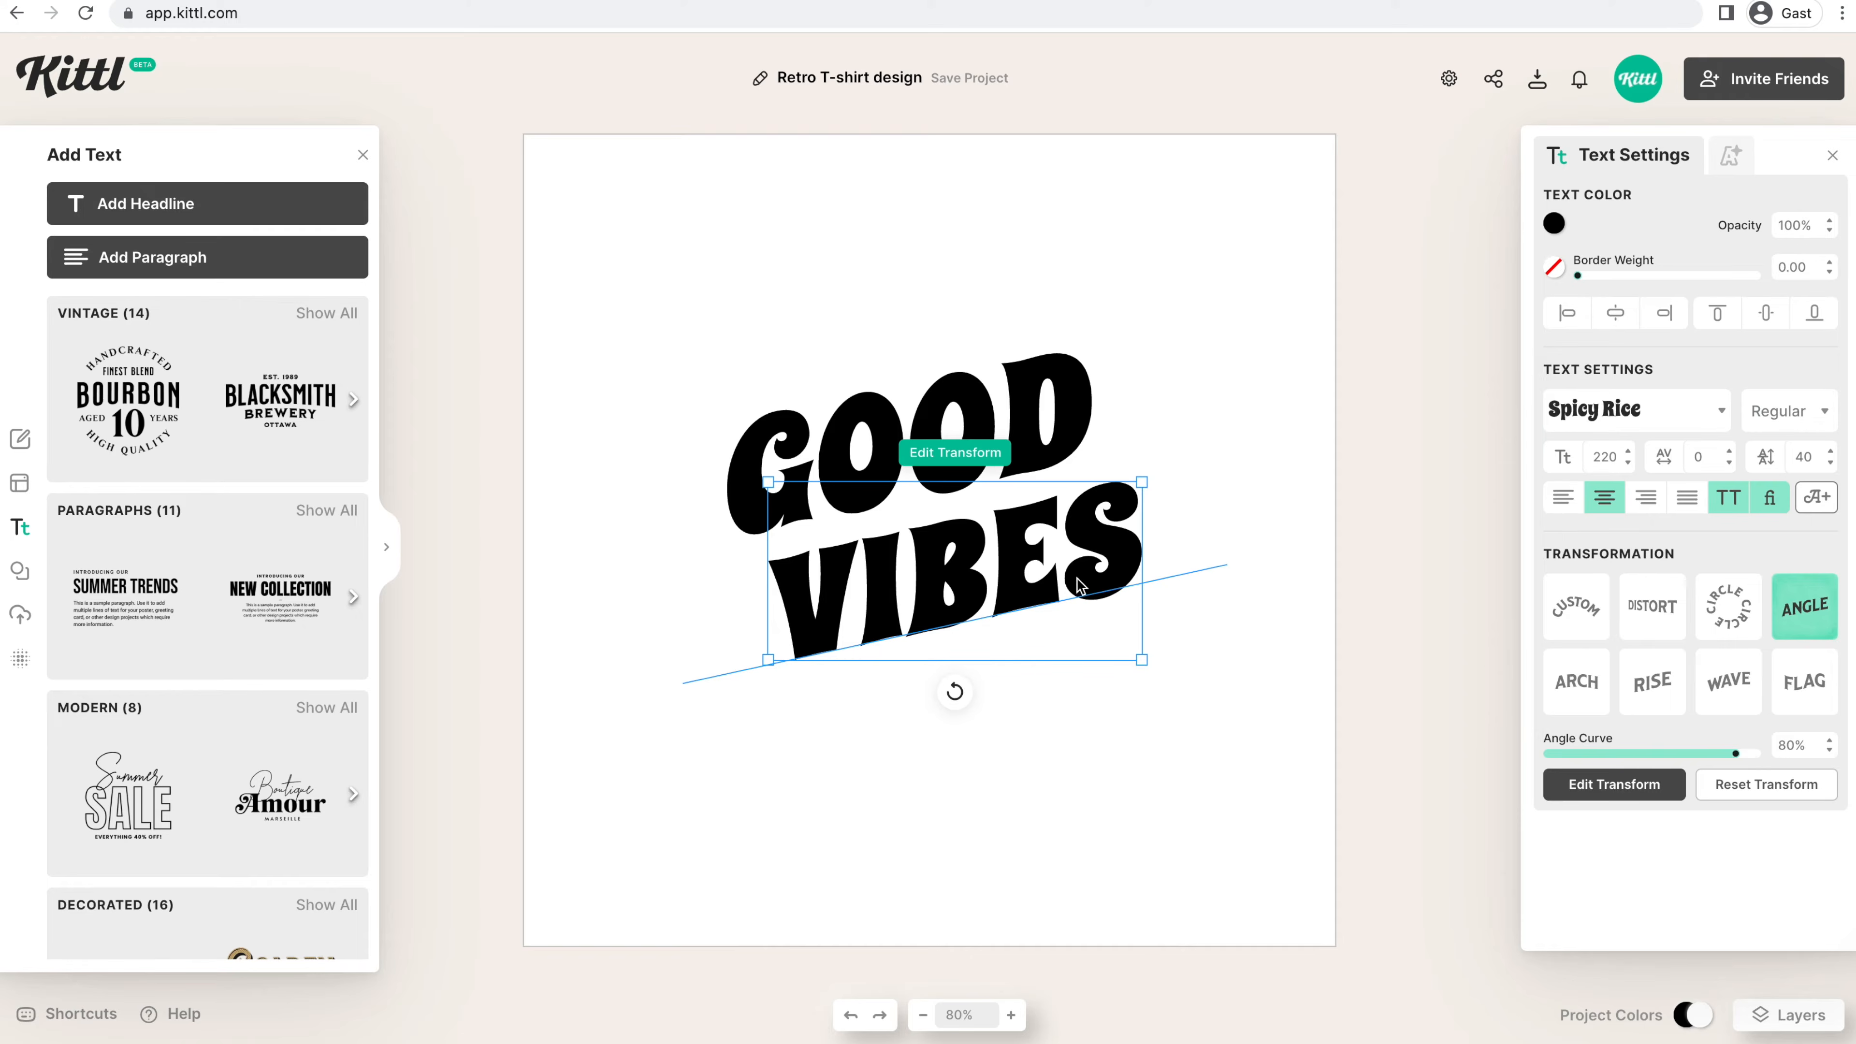
drag(1077, 578, 1081, 574)
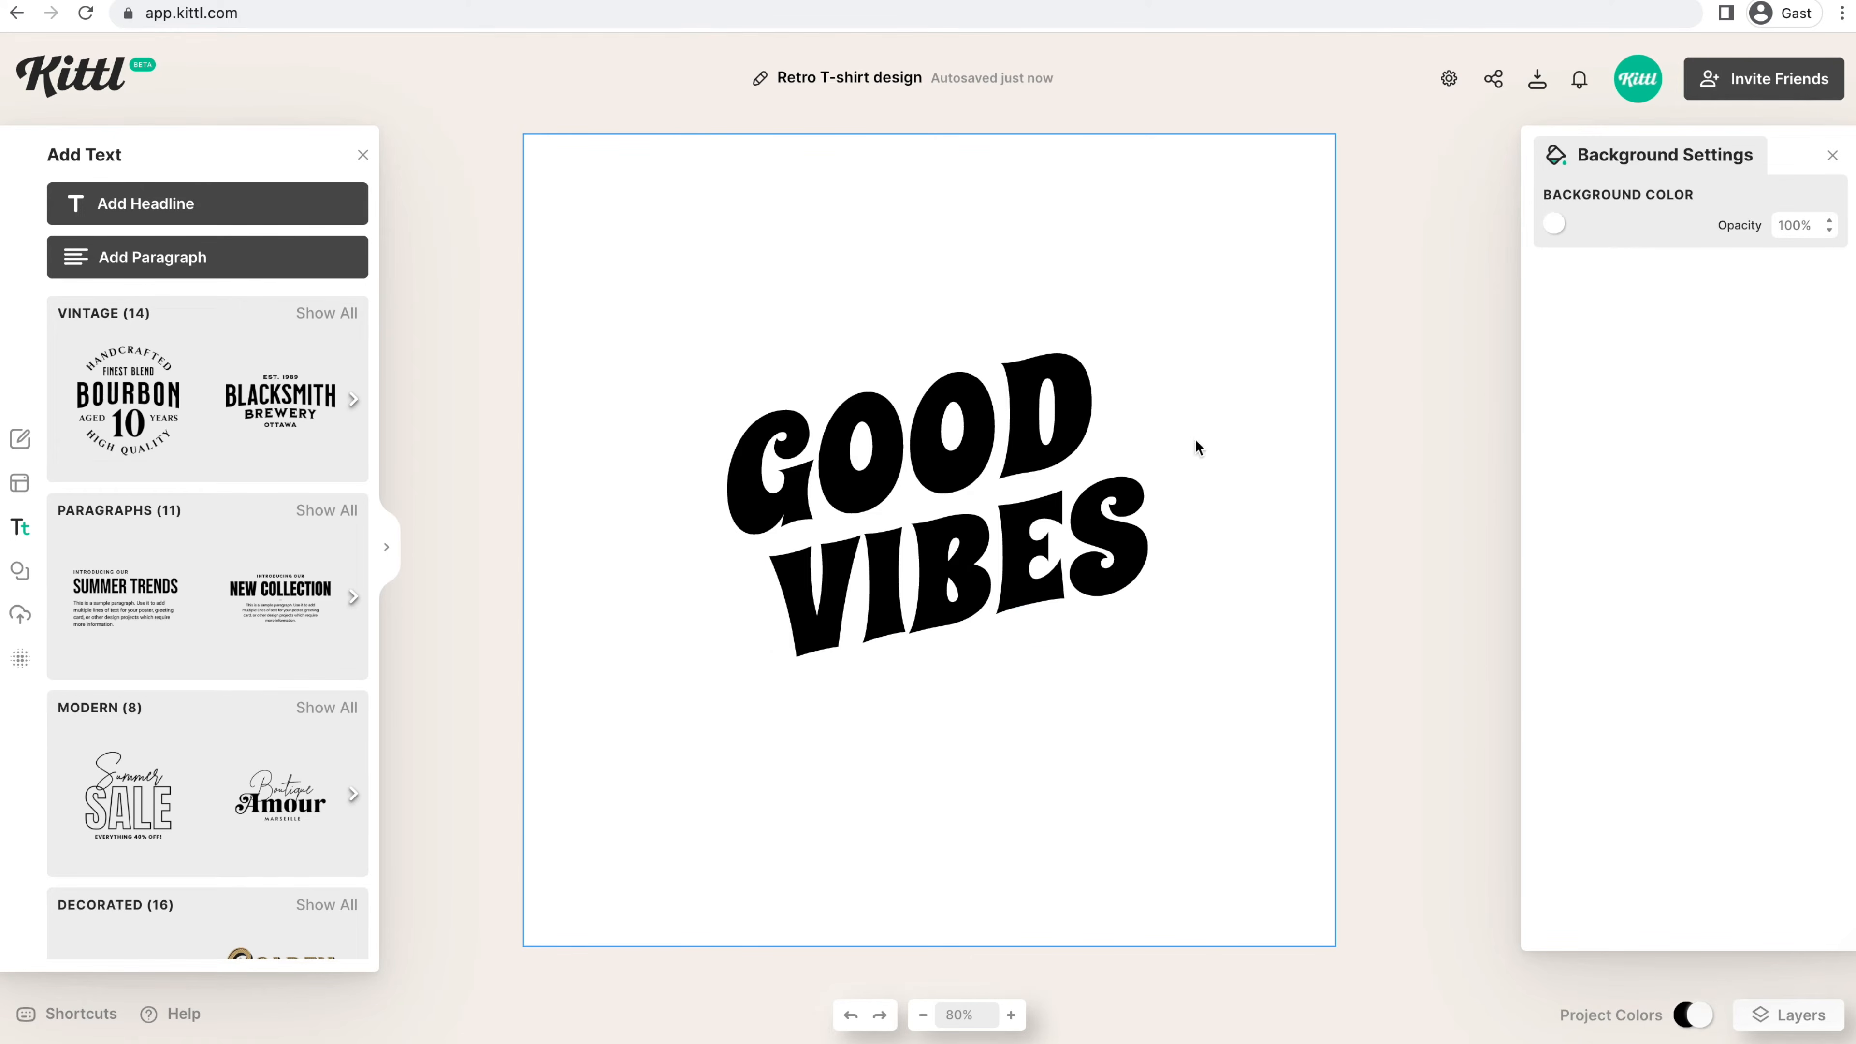
click(1029, 414)
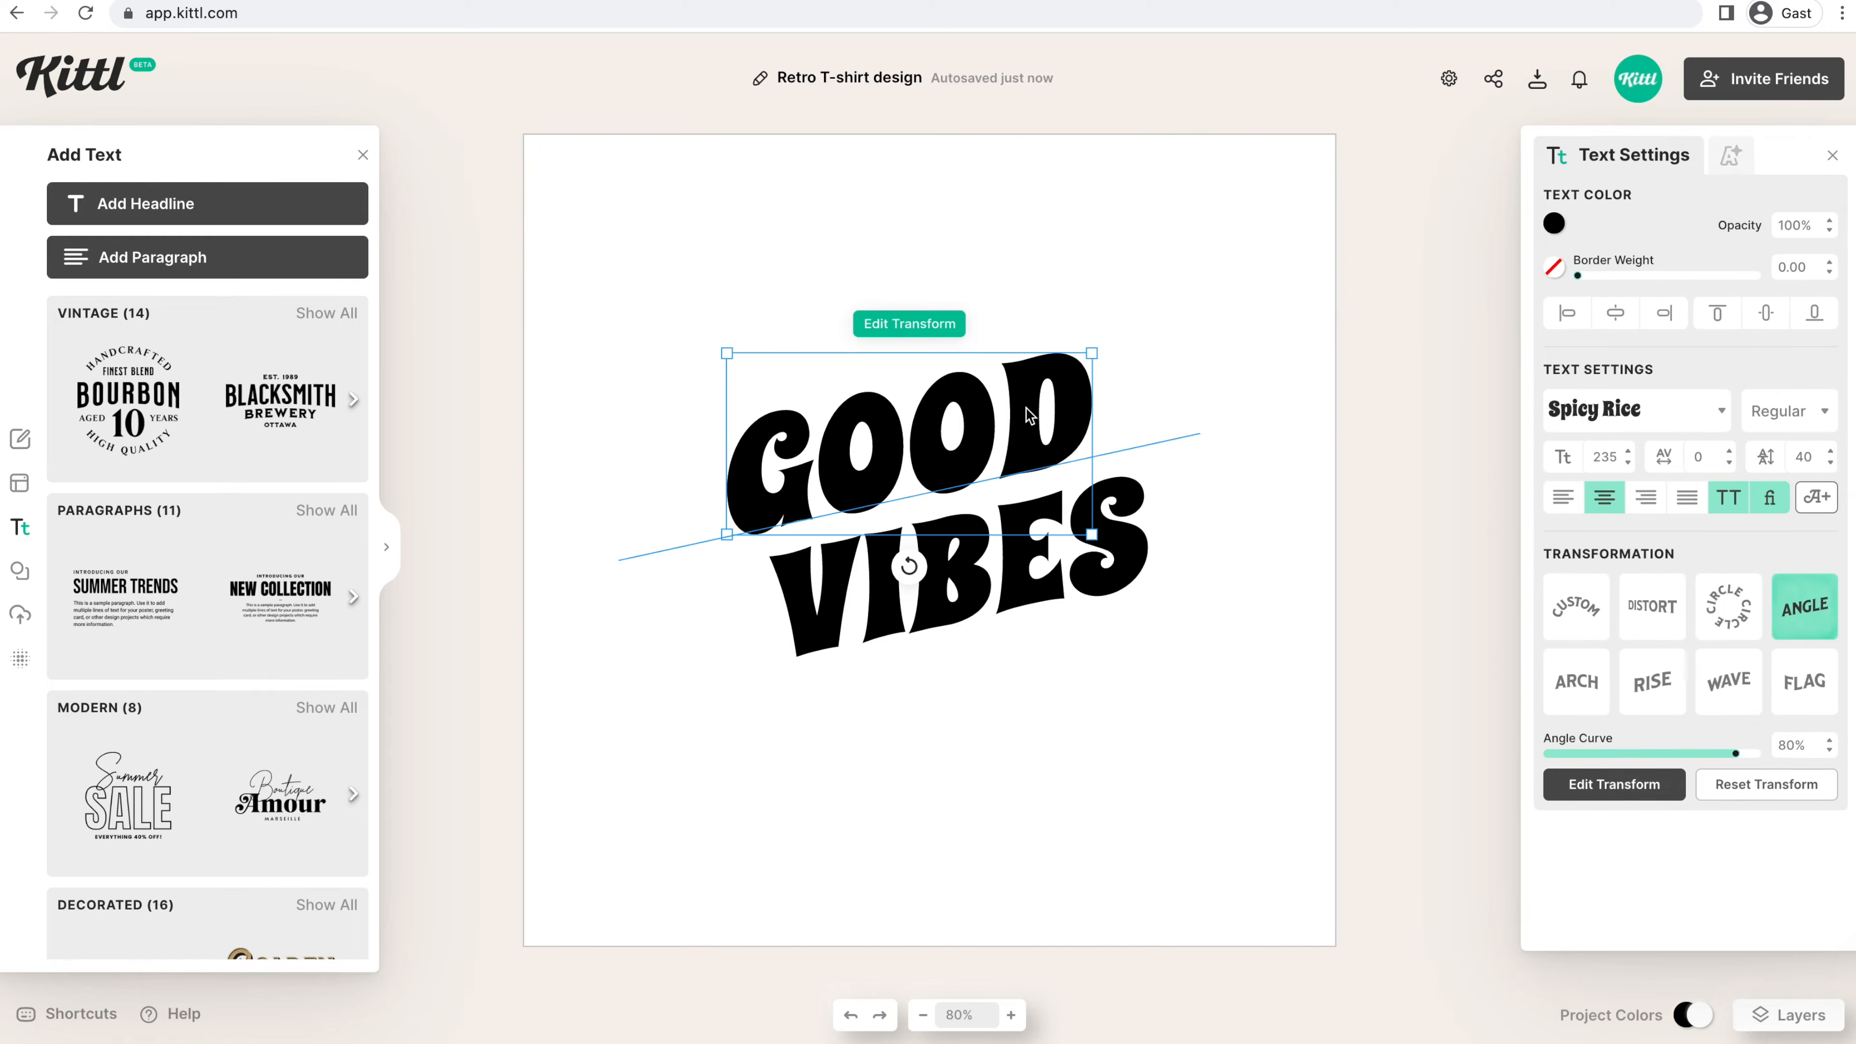
- Apply a Block Shadow to GOOD with an offset of 12 and an angle of -30°
click(1730, 157)
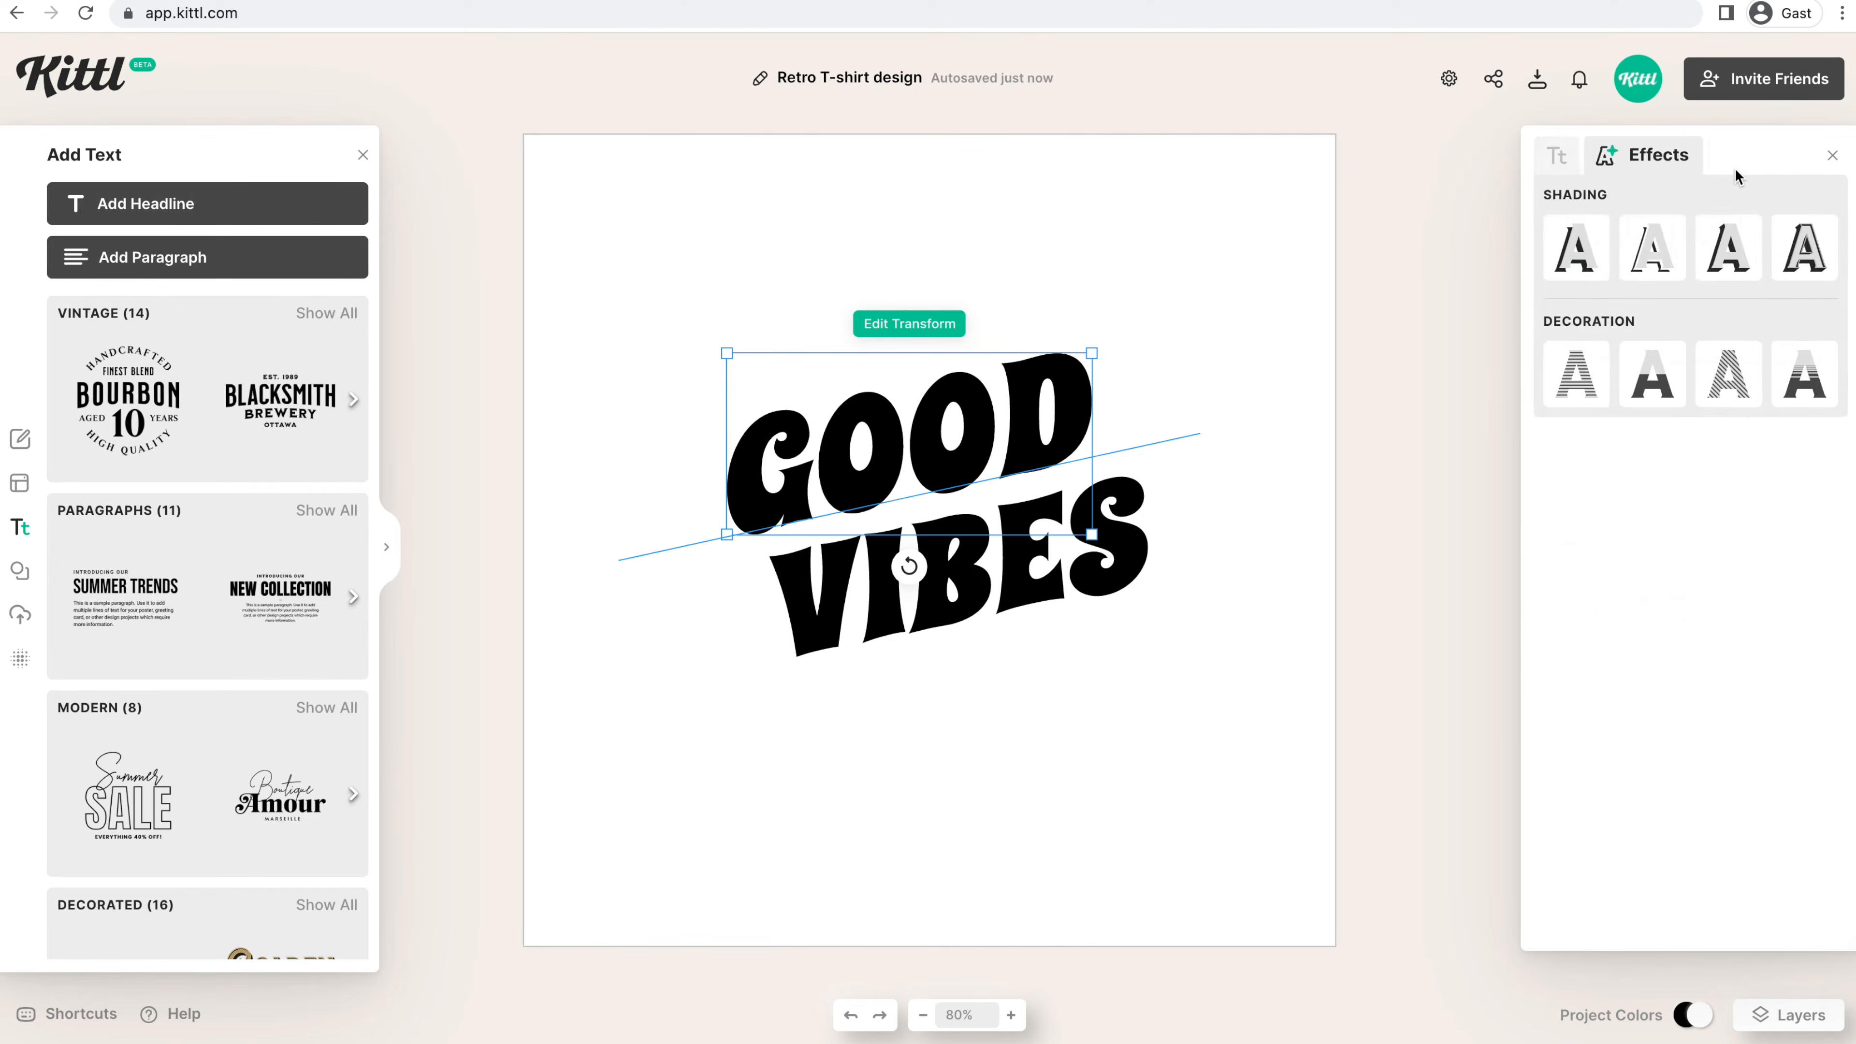
click(1730, 245)
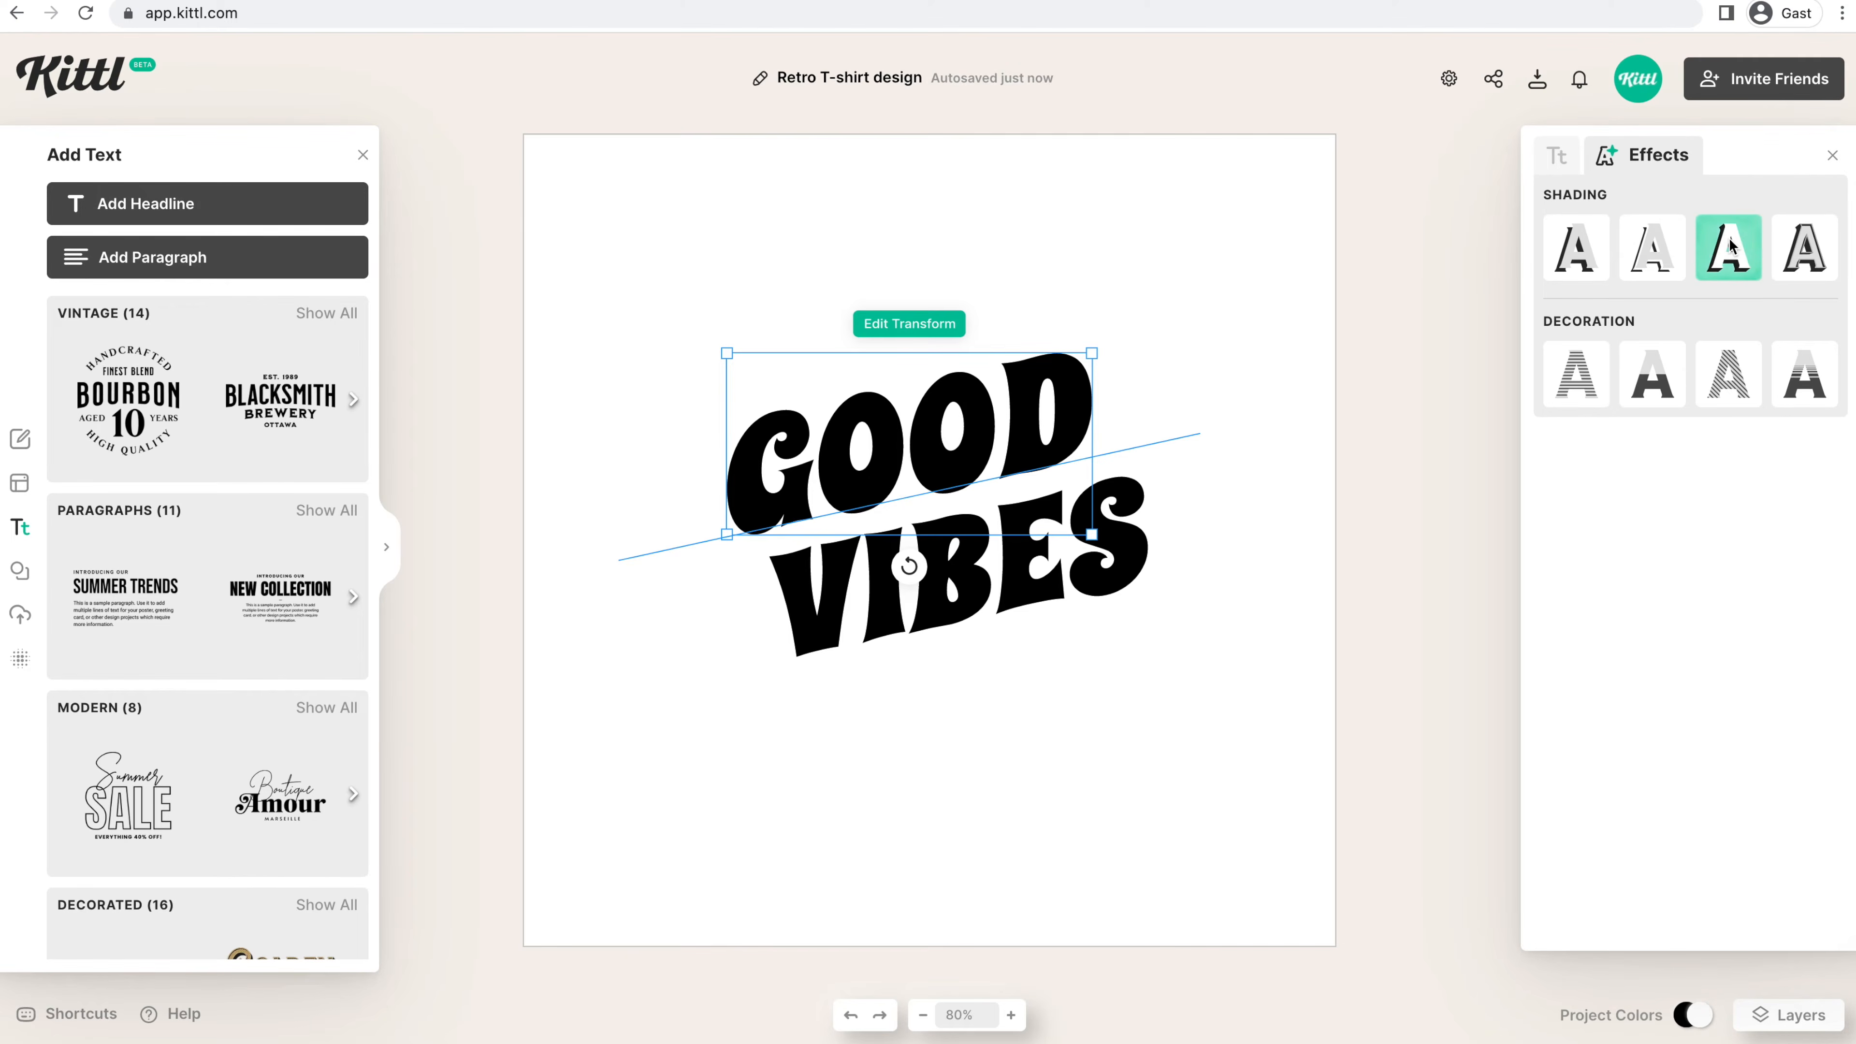
click(1725, 264)
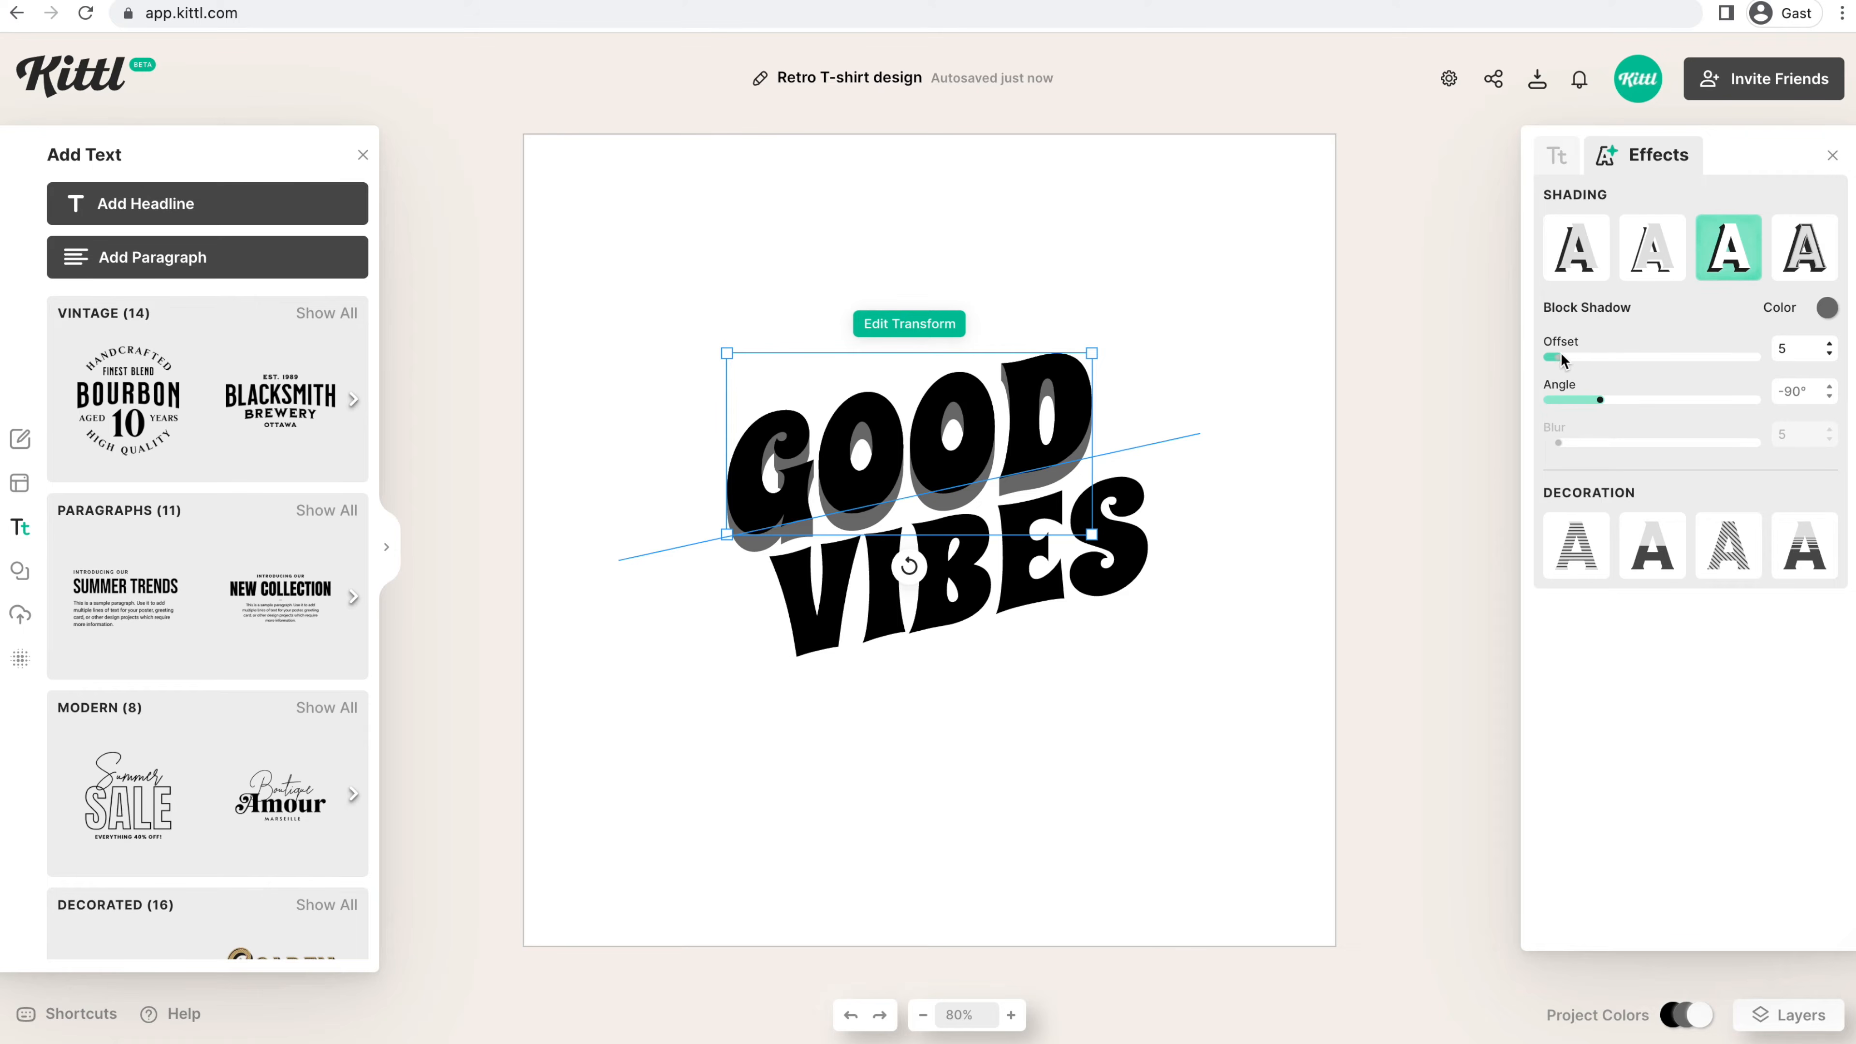
drag(1561, 358, 1559, 358)
click(1013, 1015)
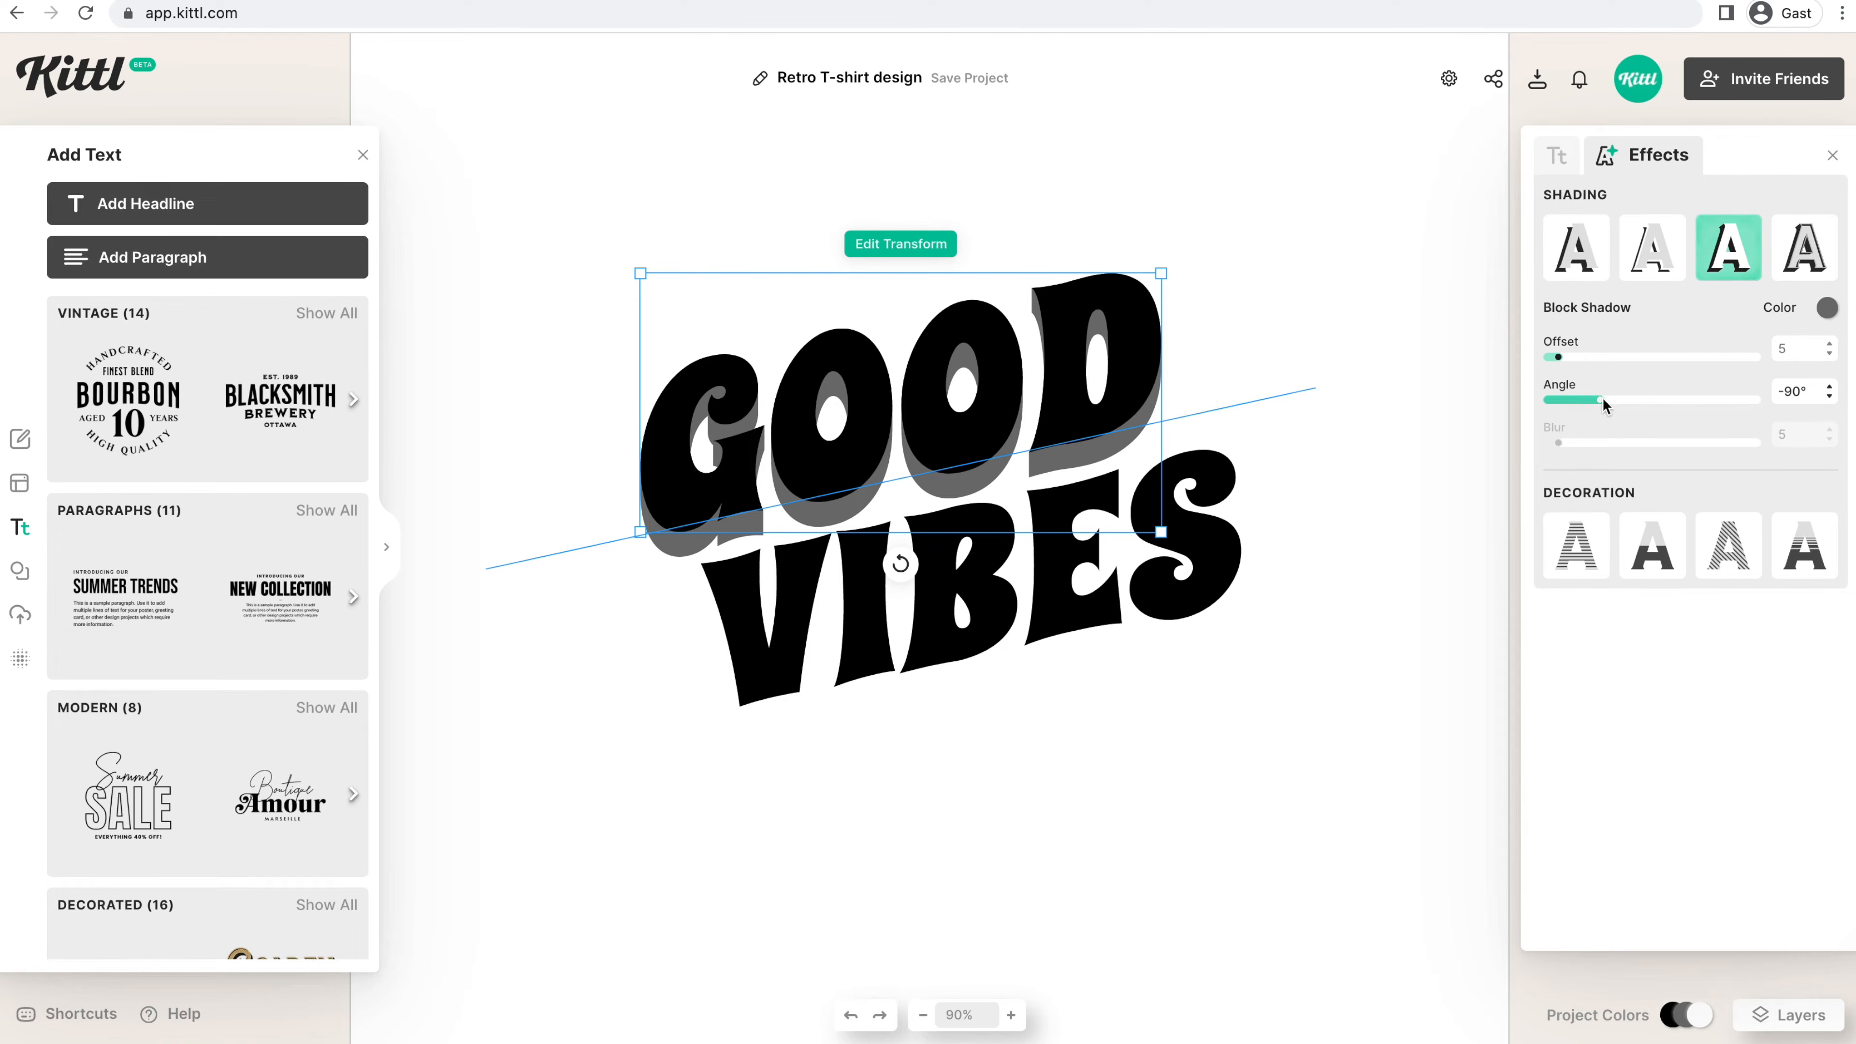
drag(1605, 409, 1627, 408)
drag(1558, 358, 1635, 407)
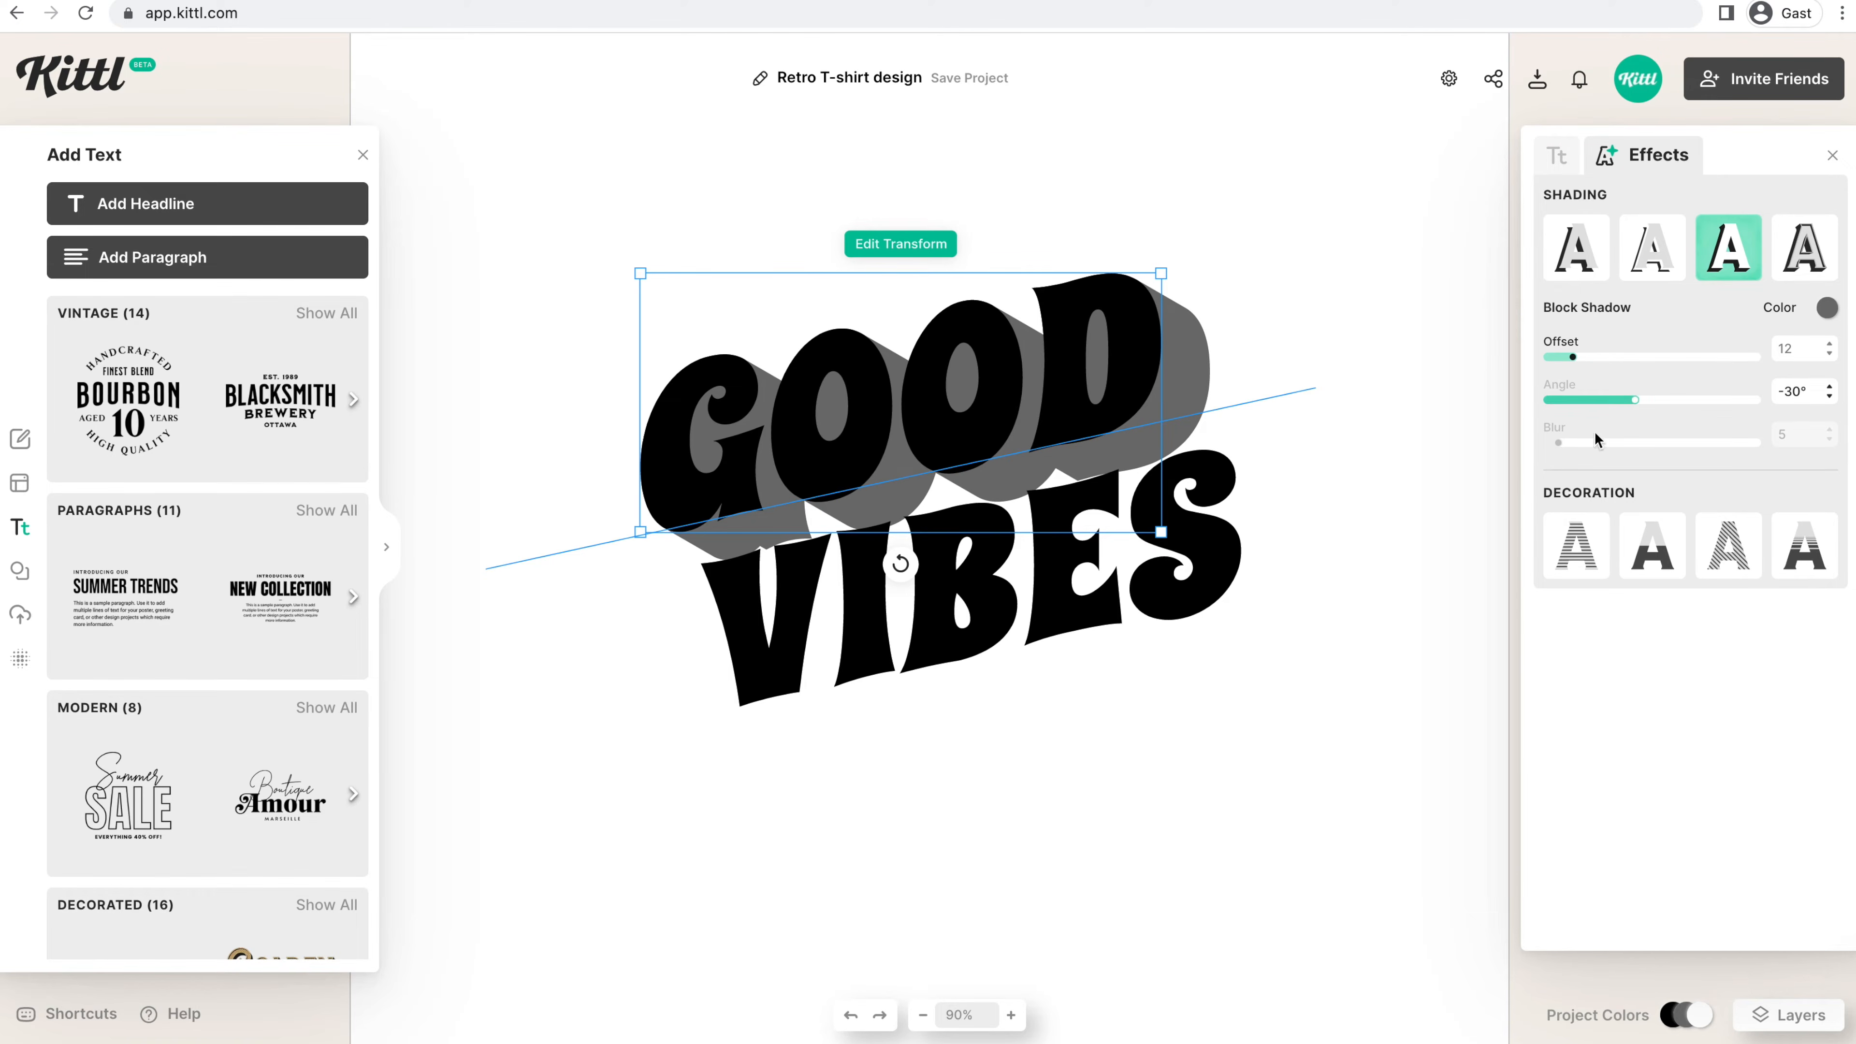
- Give VIBES a Block Shadow with offset 12 and angle -30°, and move it slightly up and left, closer to GOOD
click(1135, 584)
click(1727, 166)
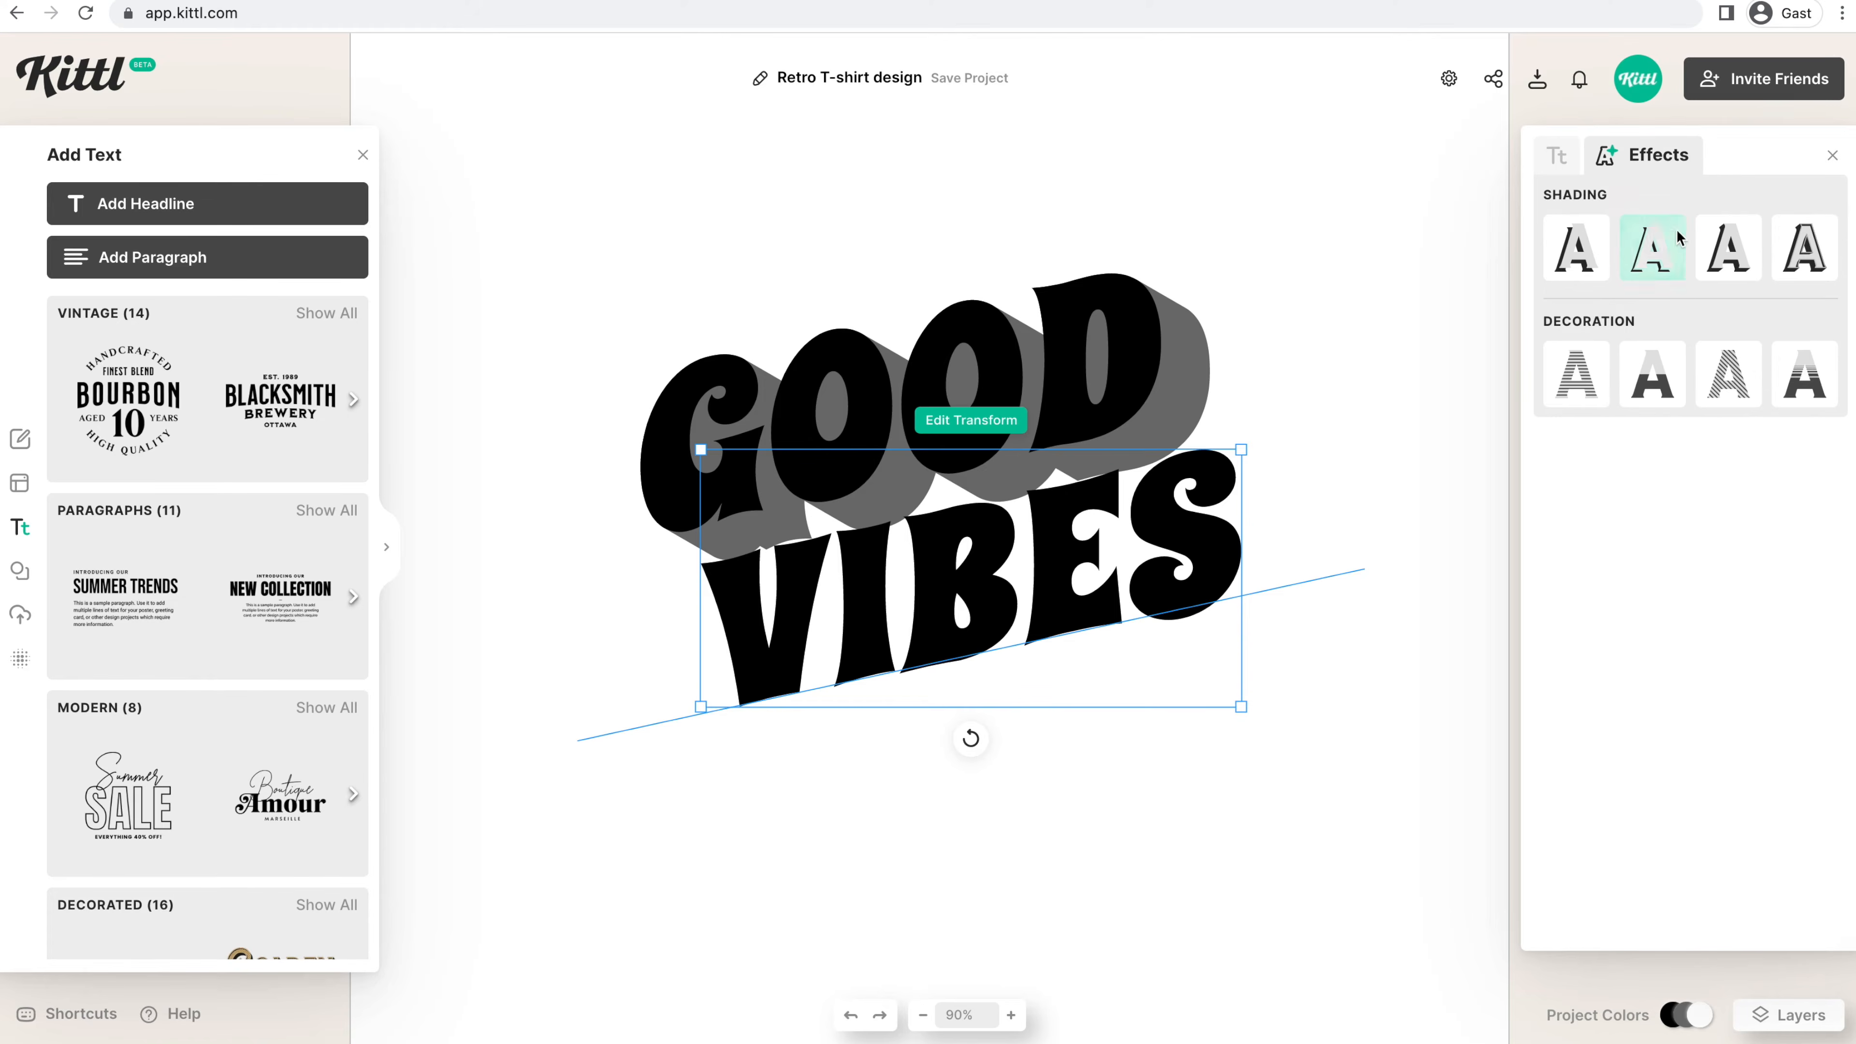
click(1728, 247)
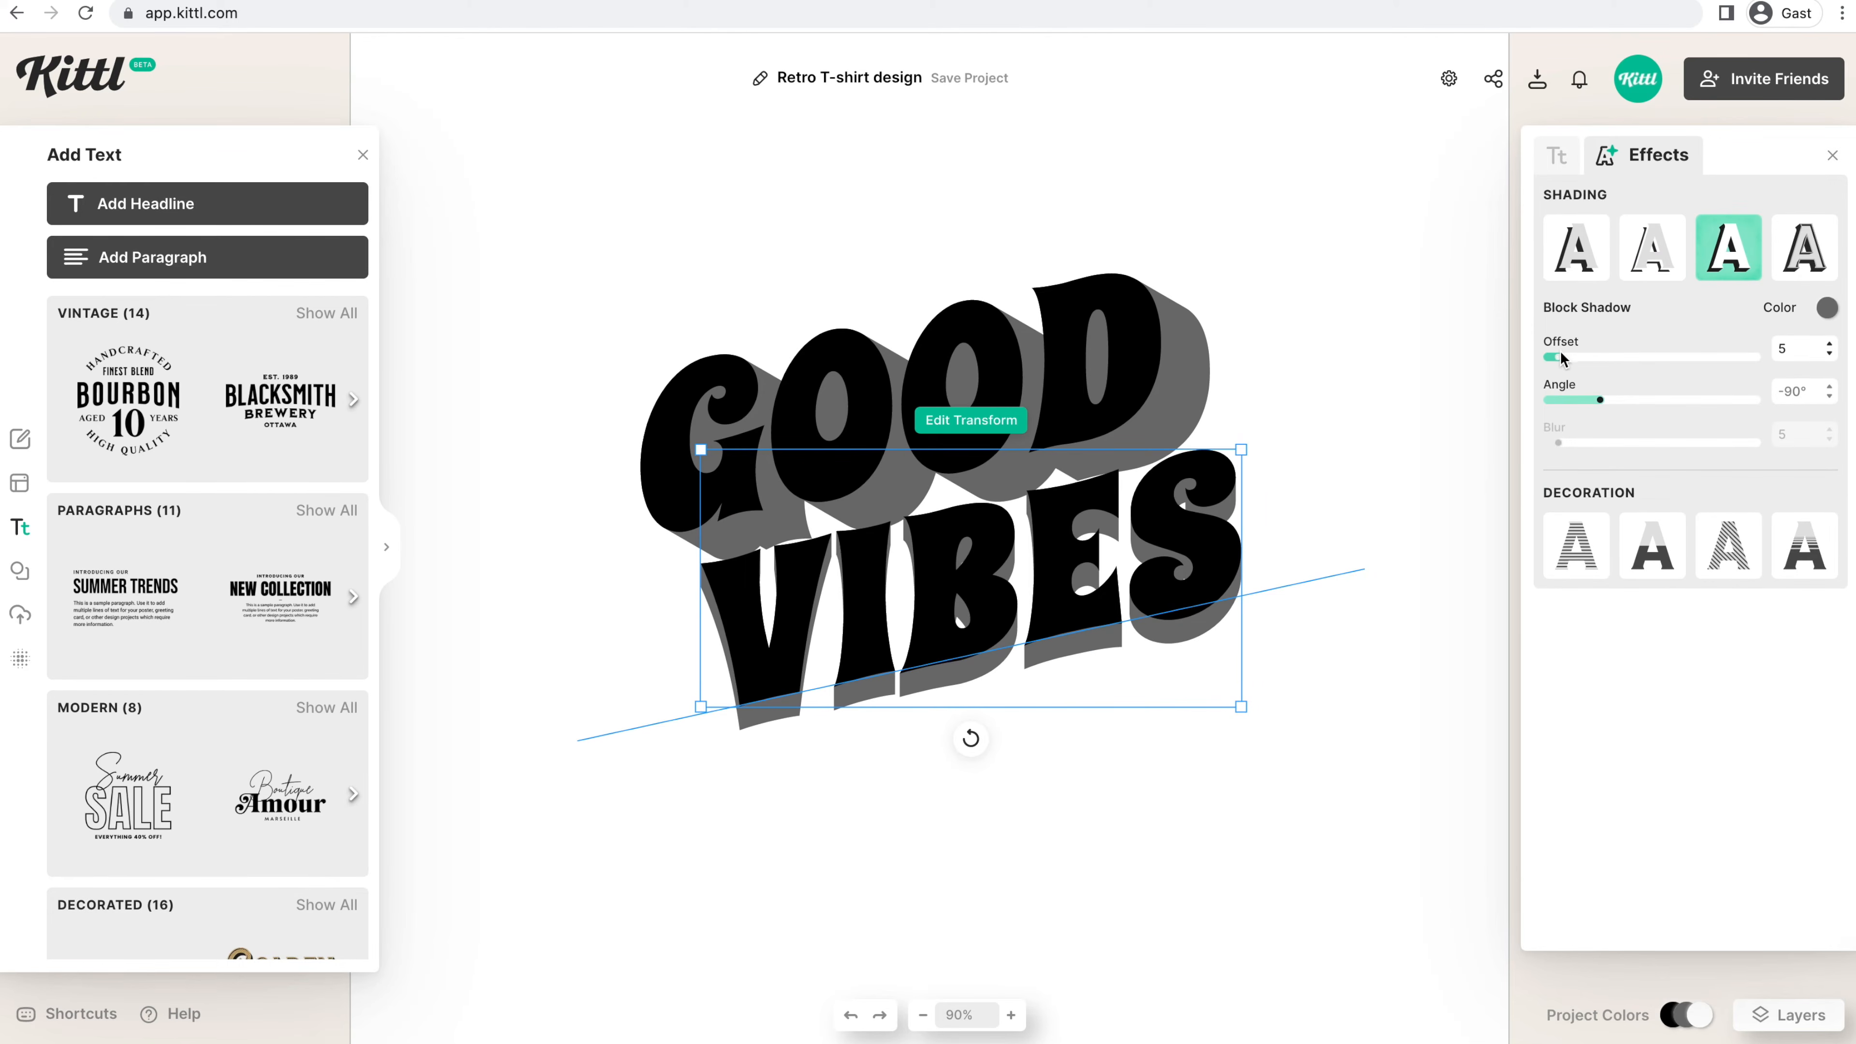
drag(1558, 354, 1625, 396)
click(1198, 538)
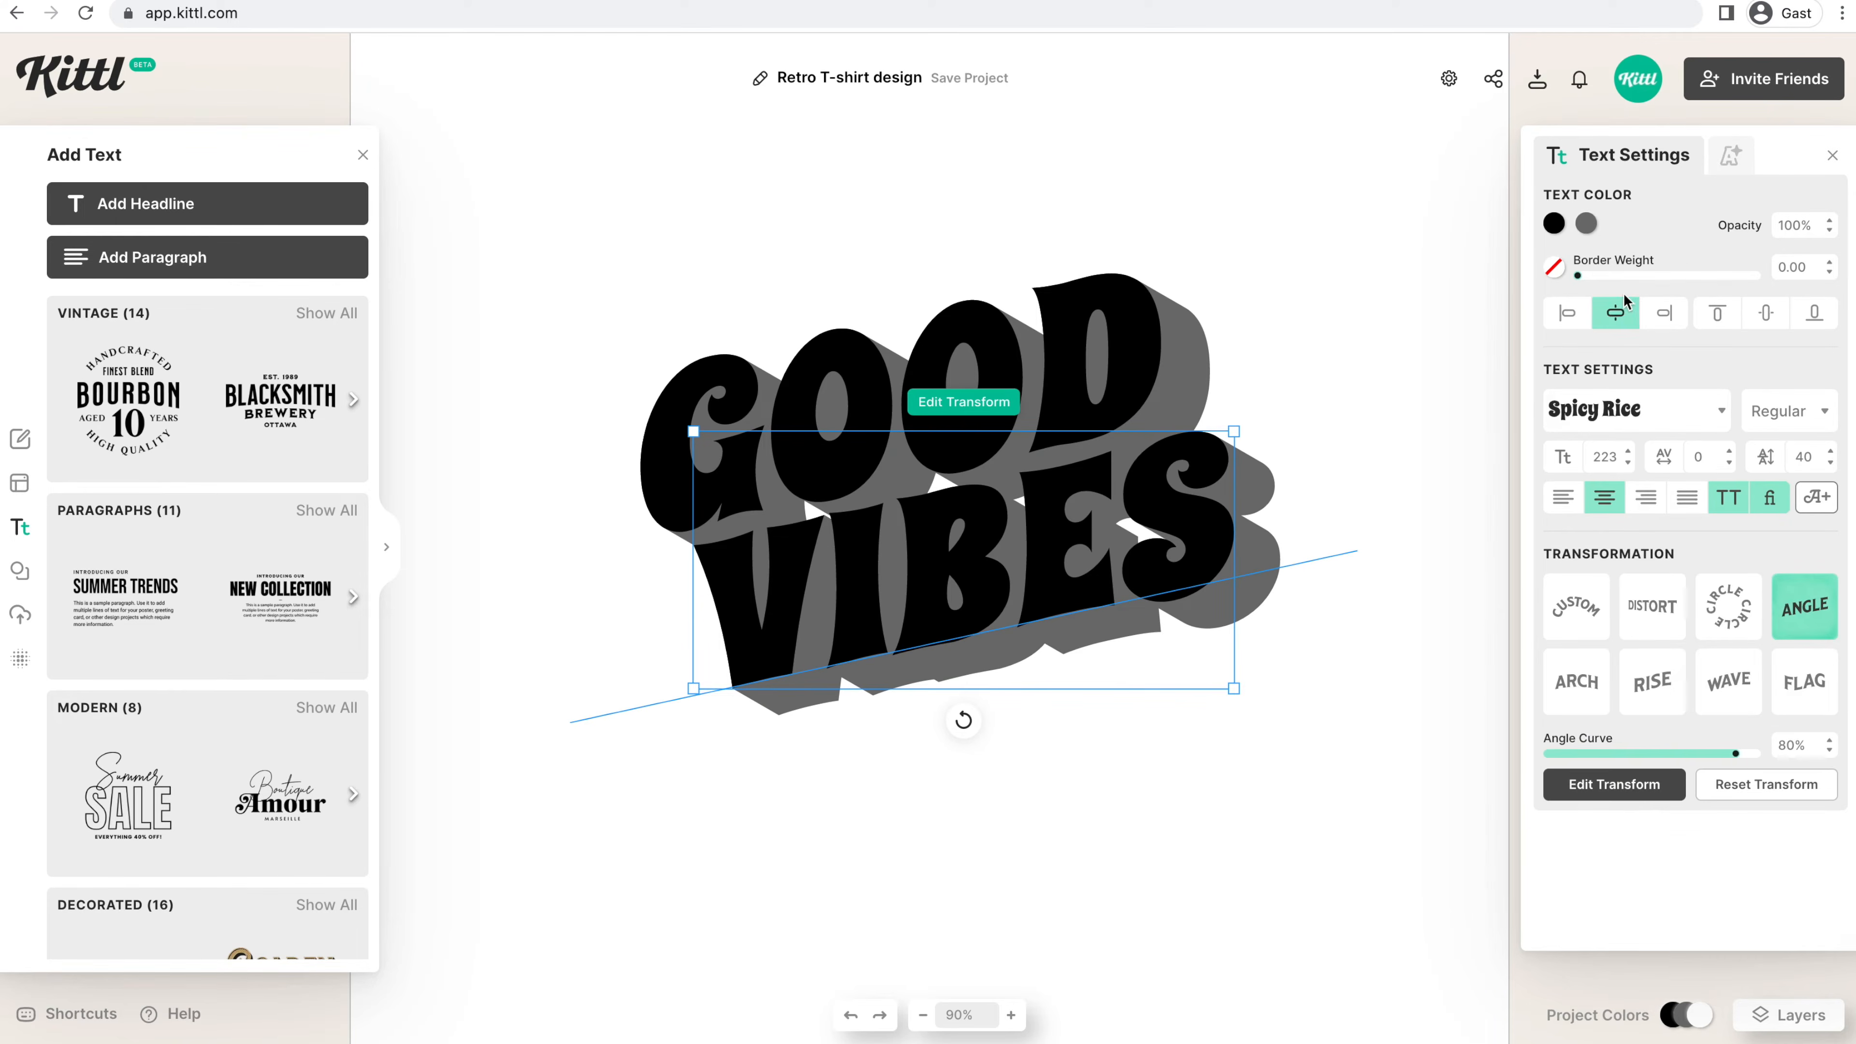
- Set the VIBES block shadow color to pale yellow, hex fbfbd1
click(1732, 157)
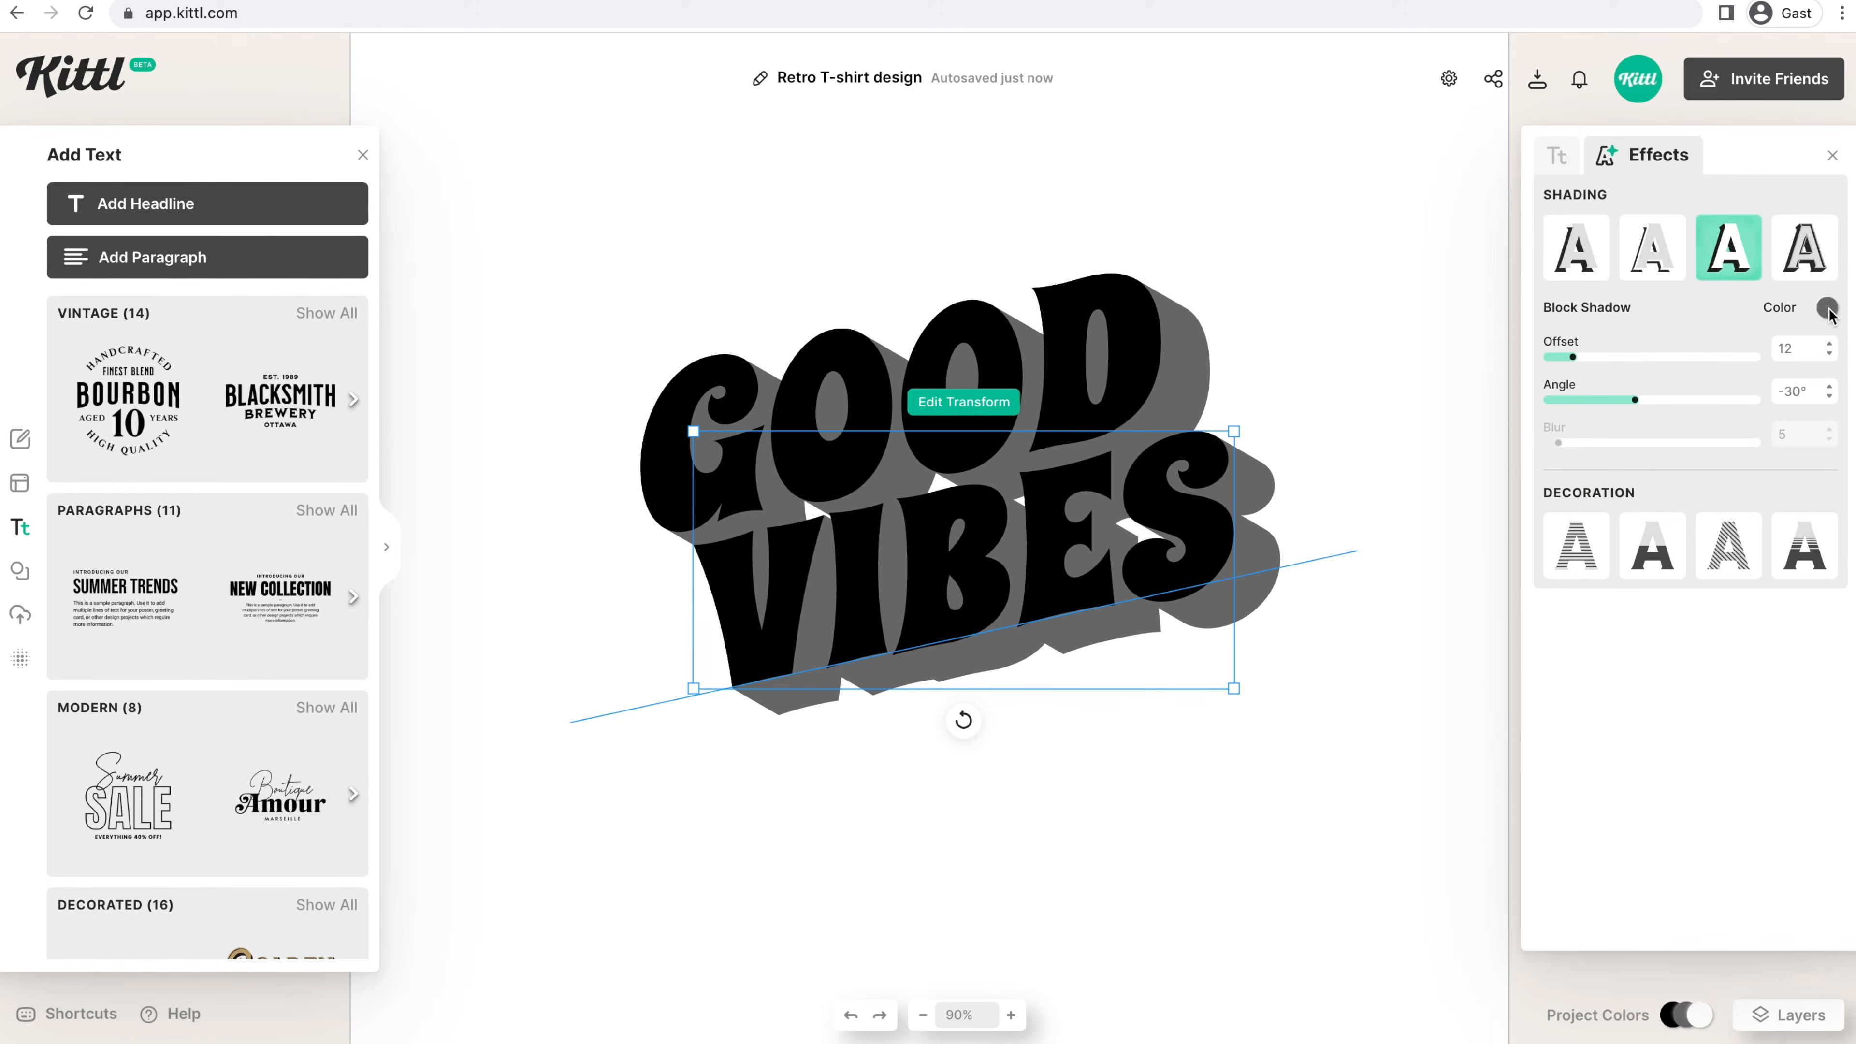
click(1828, 309)
click(1587, 568)
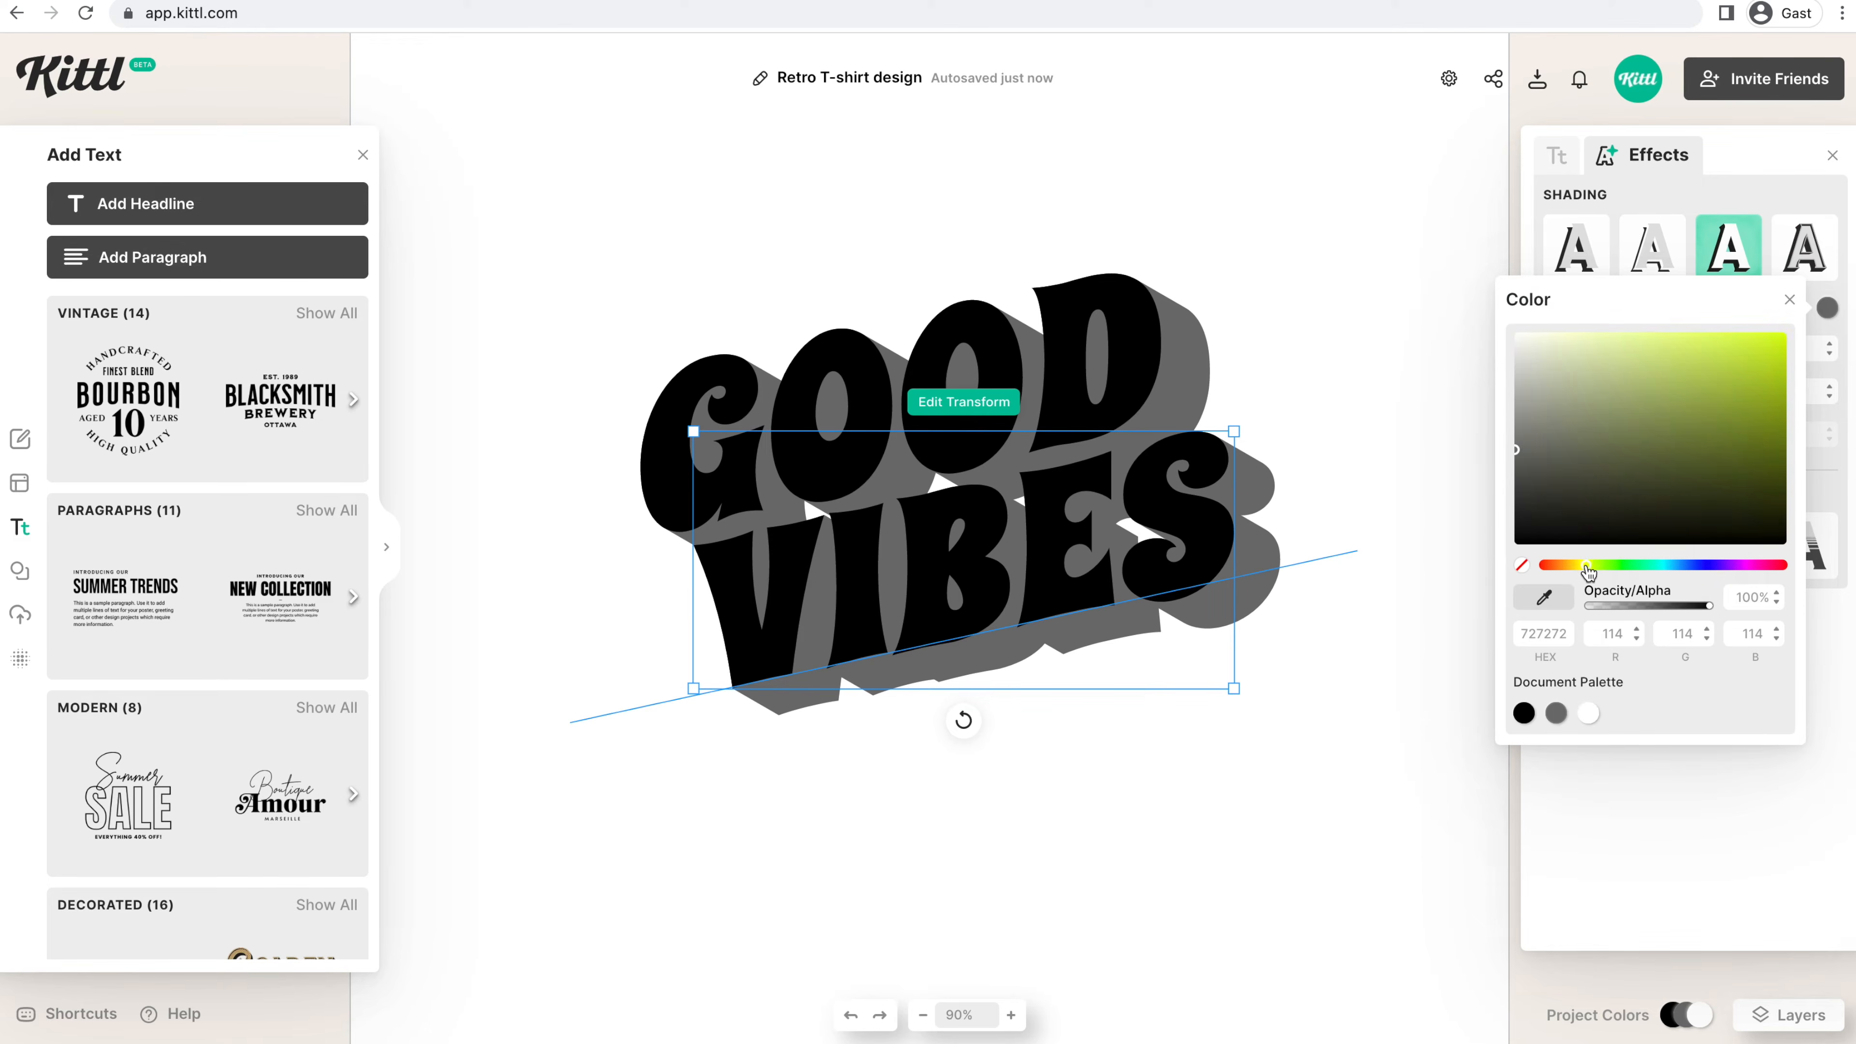
drag(1588, 567, 1580, 566)
click(1563, 364)
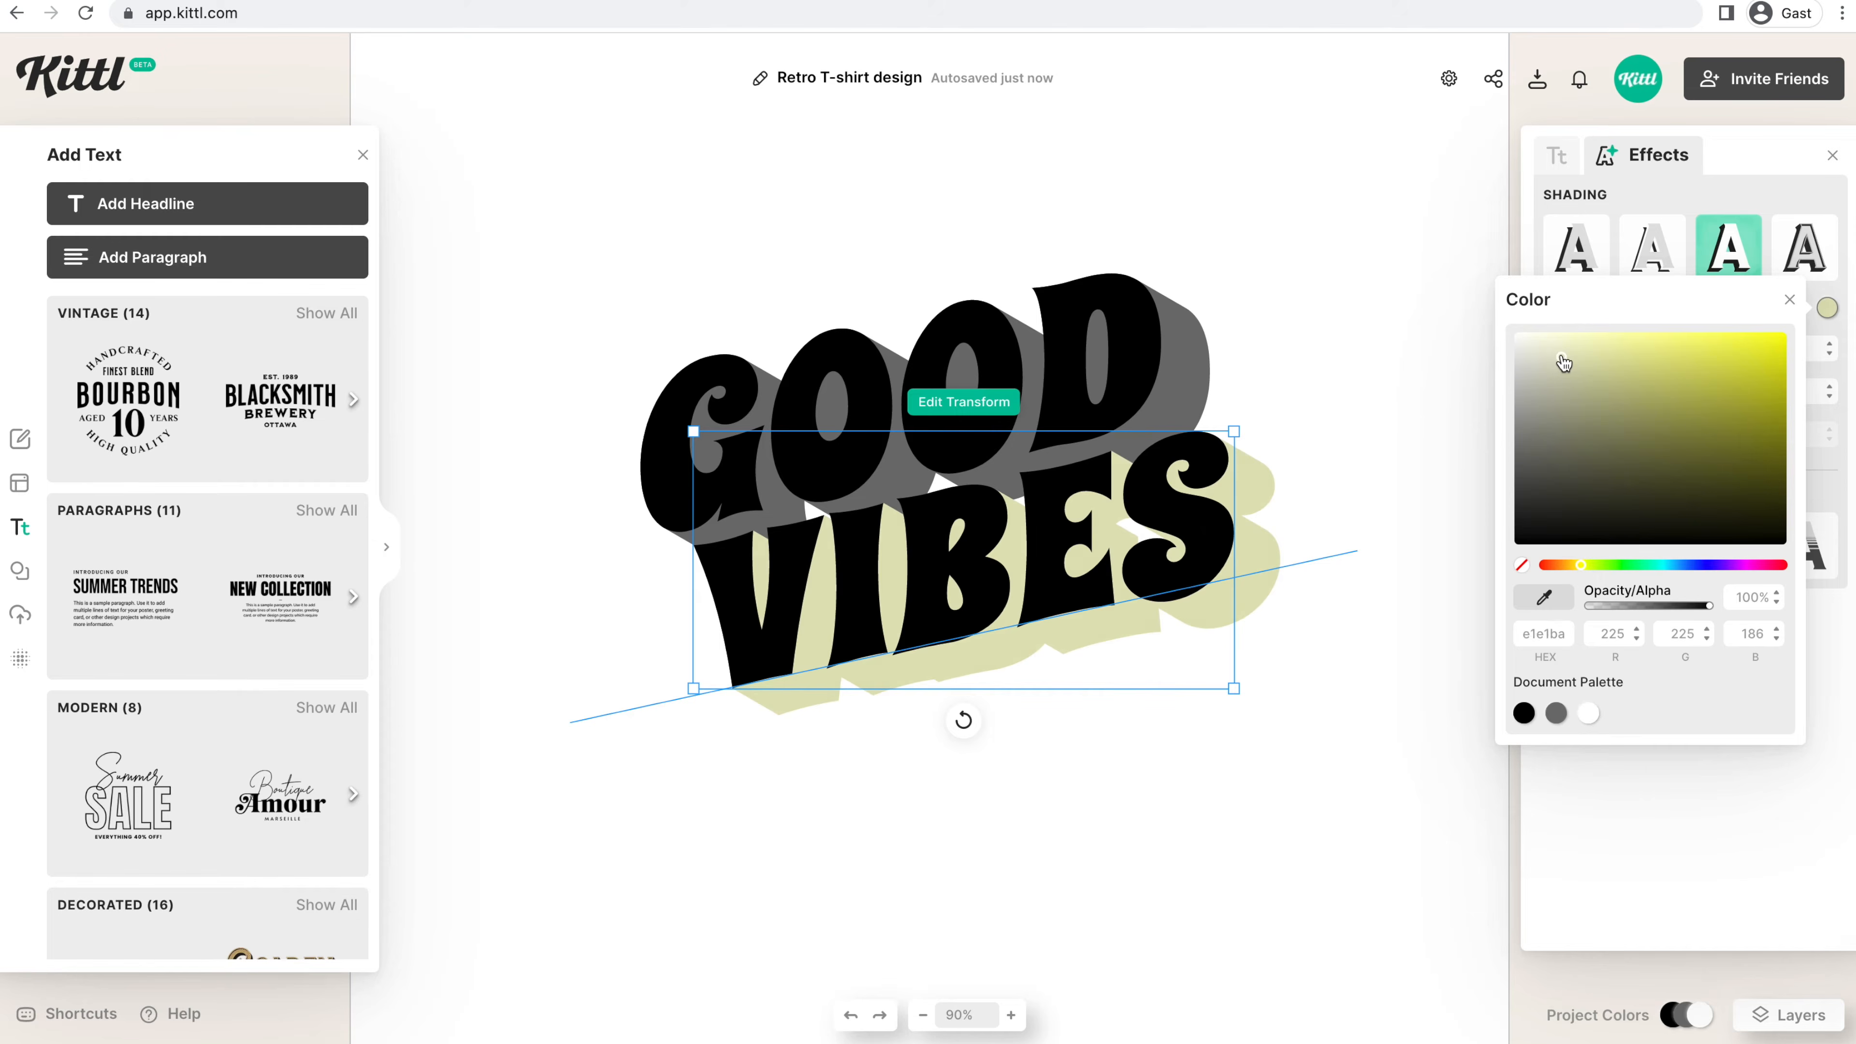
drag(1564, 363, 1563, 344)
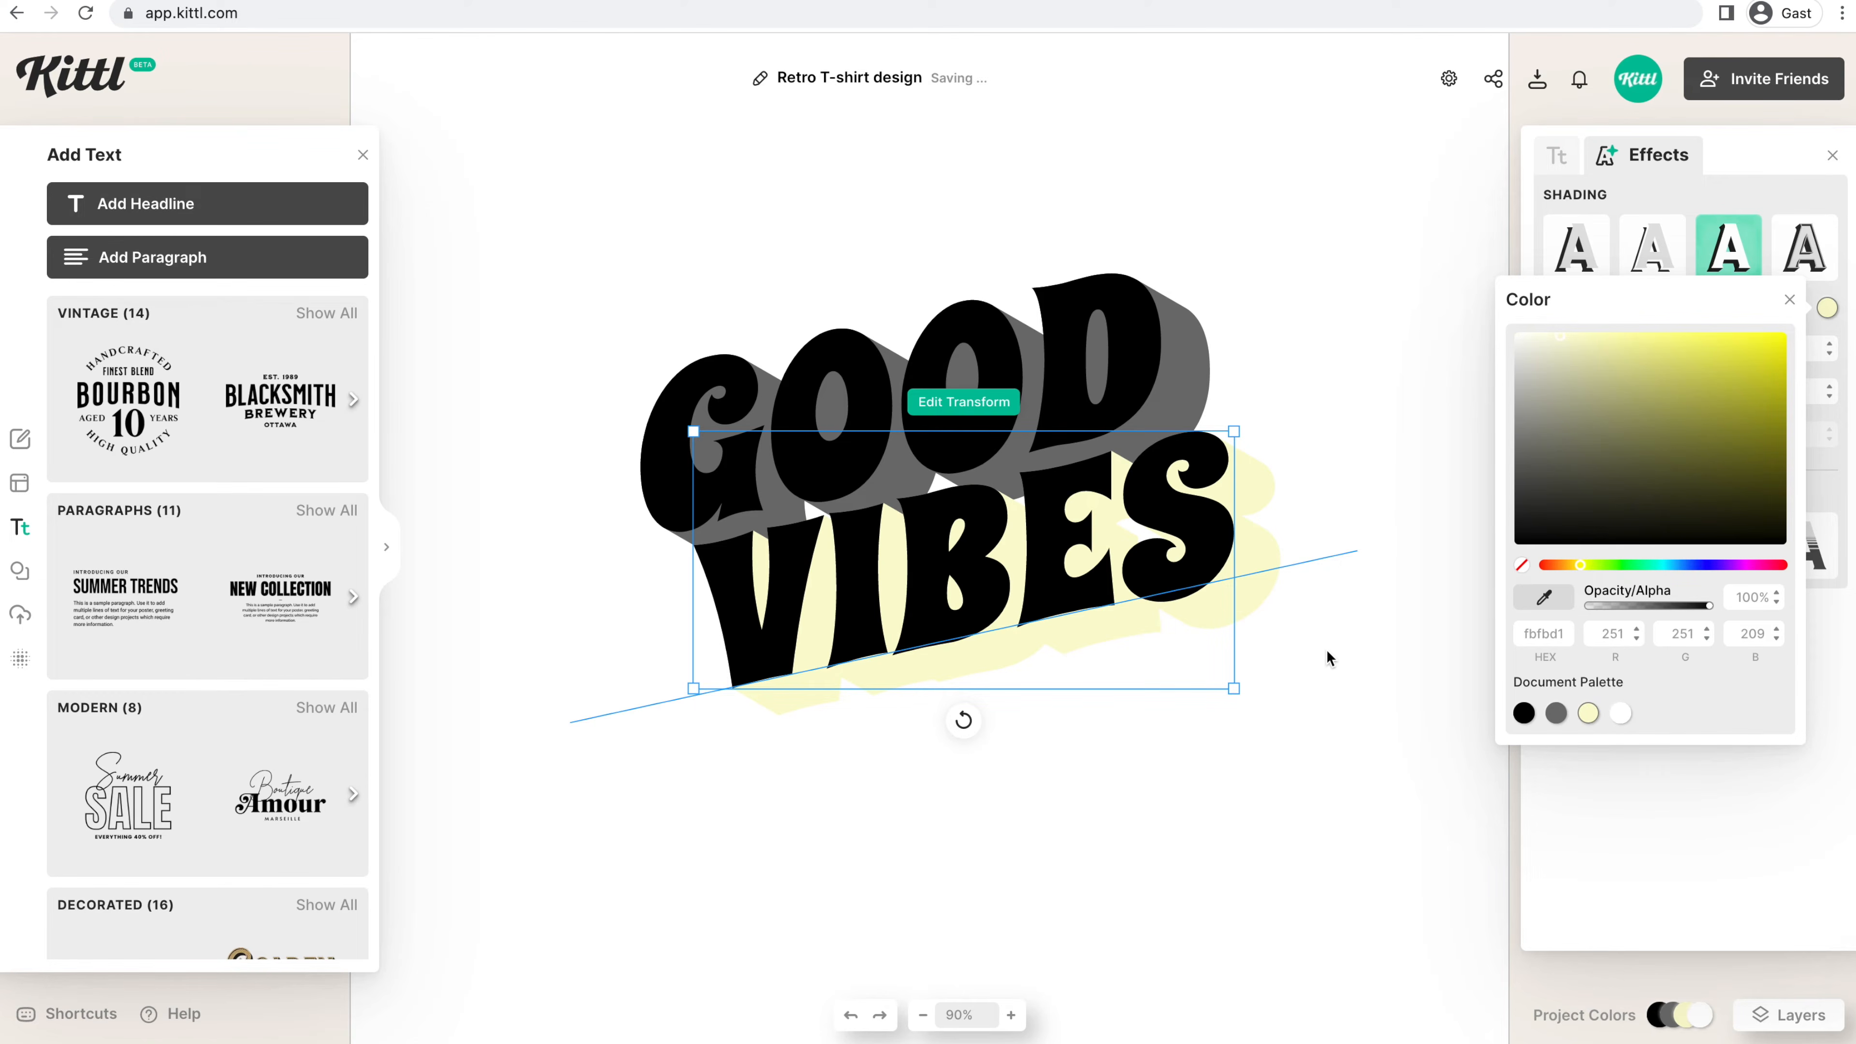
click(1306, 598)
- Duplicate VIBES exactly over the original and set the copy's shadow color to soft yellow, hex f5dc9a
click(1198, 565)
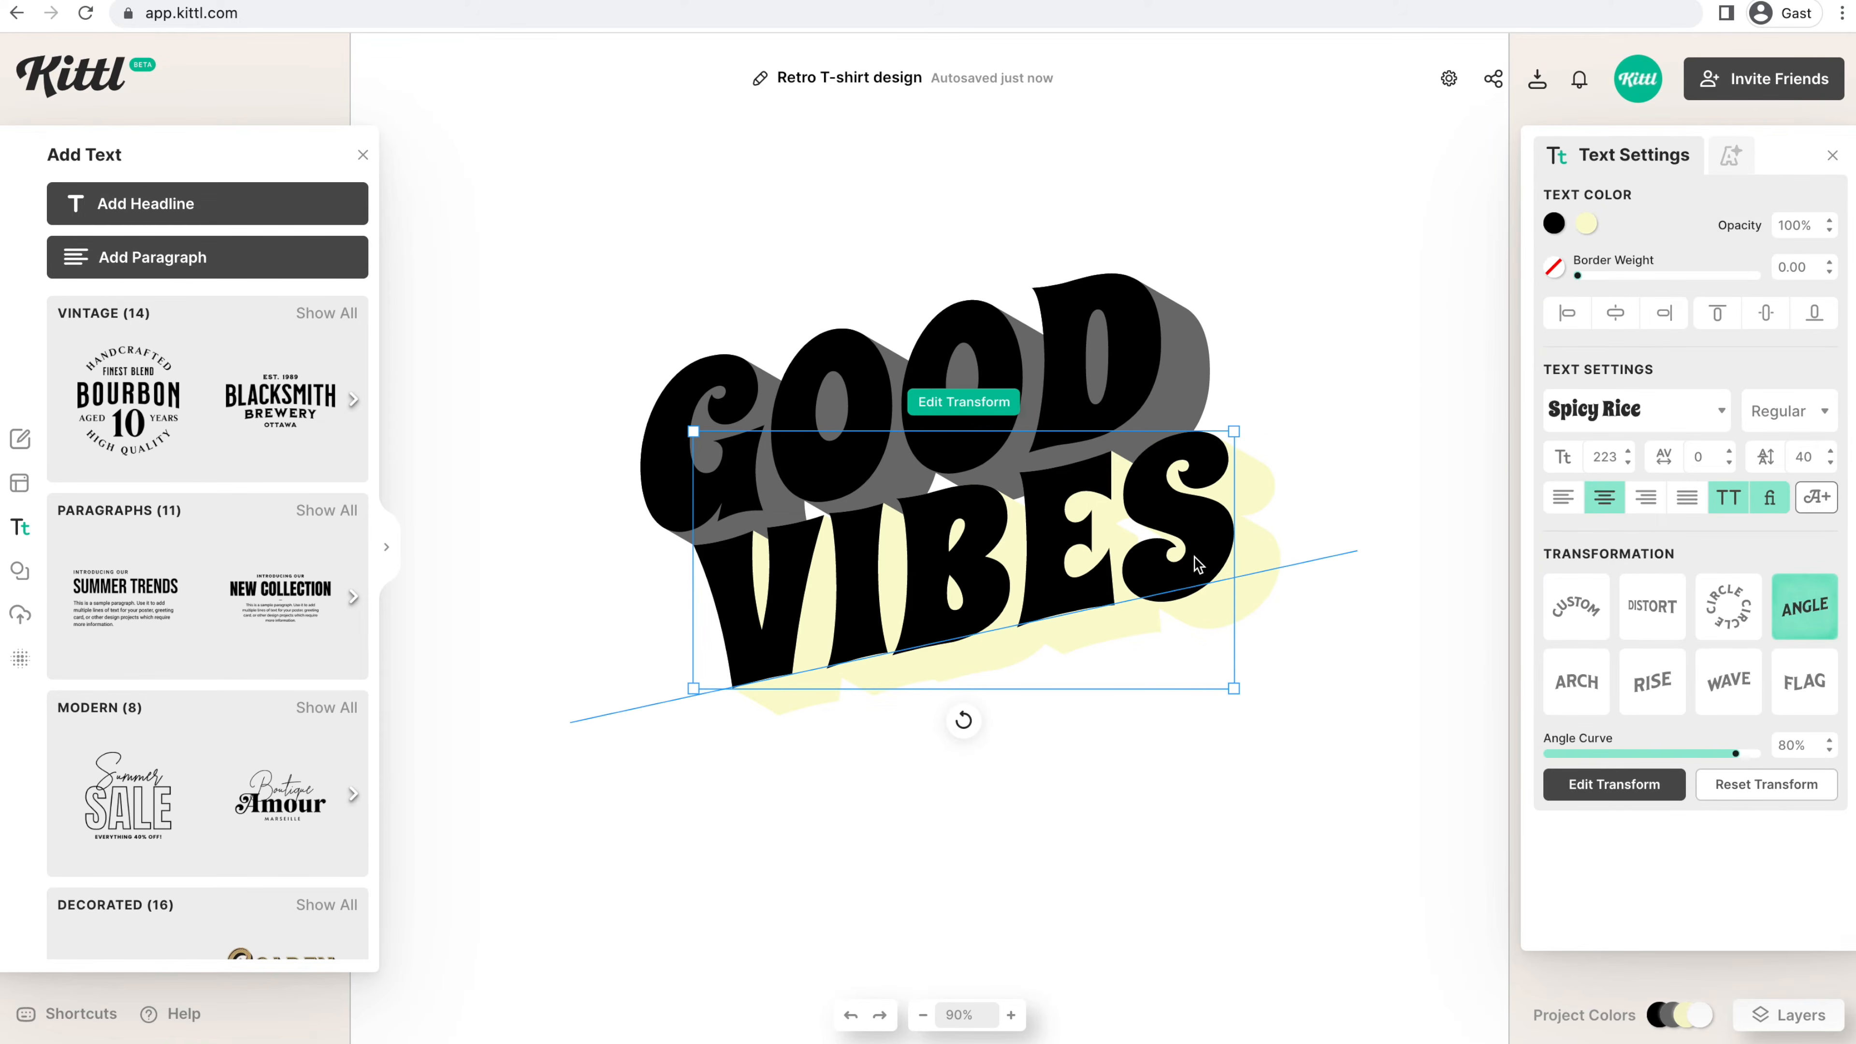
key(super+d)
drag(1199, 564, 1194, 560)
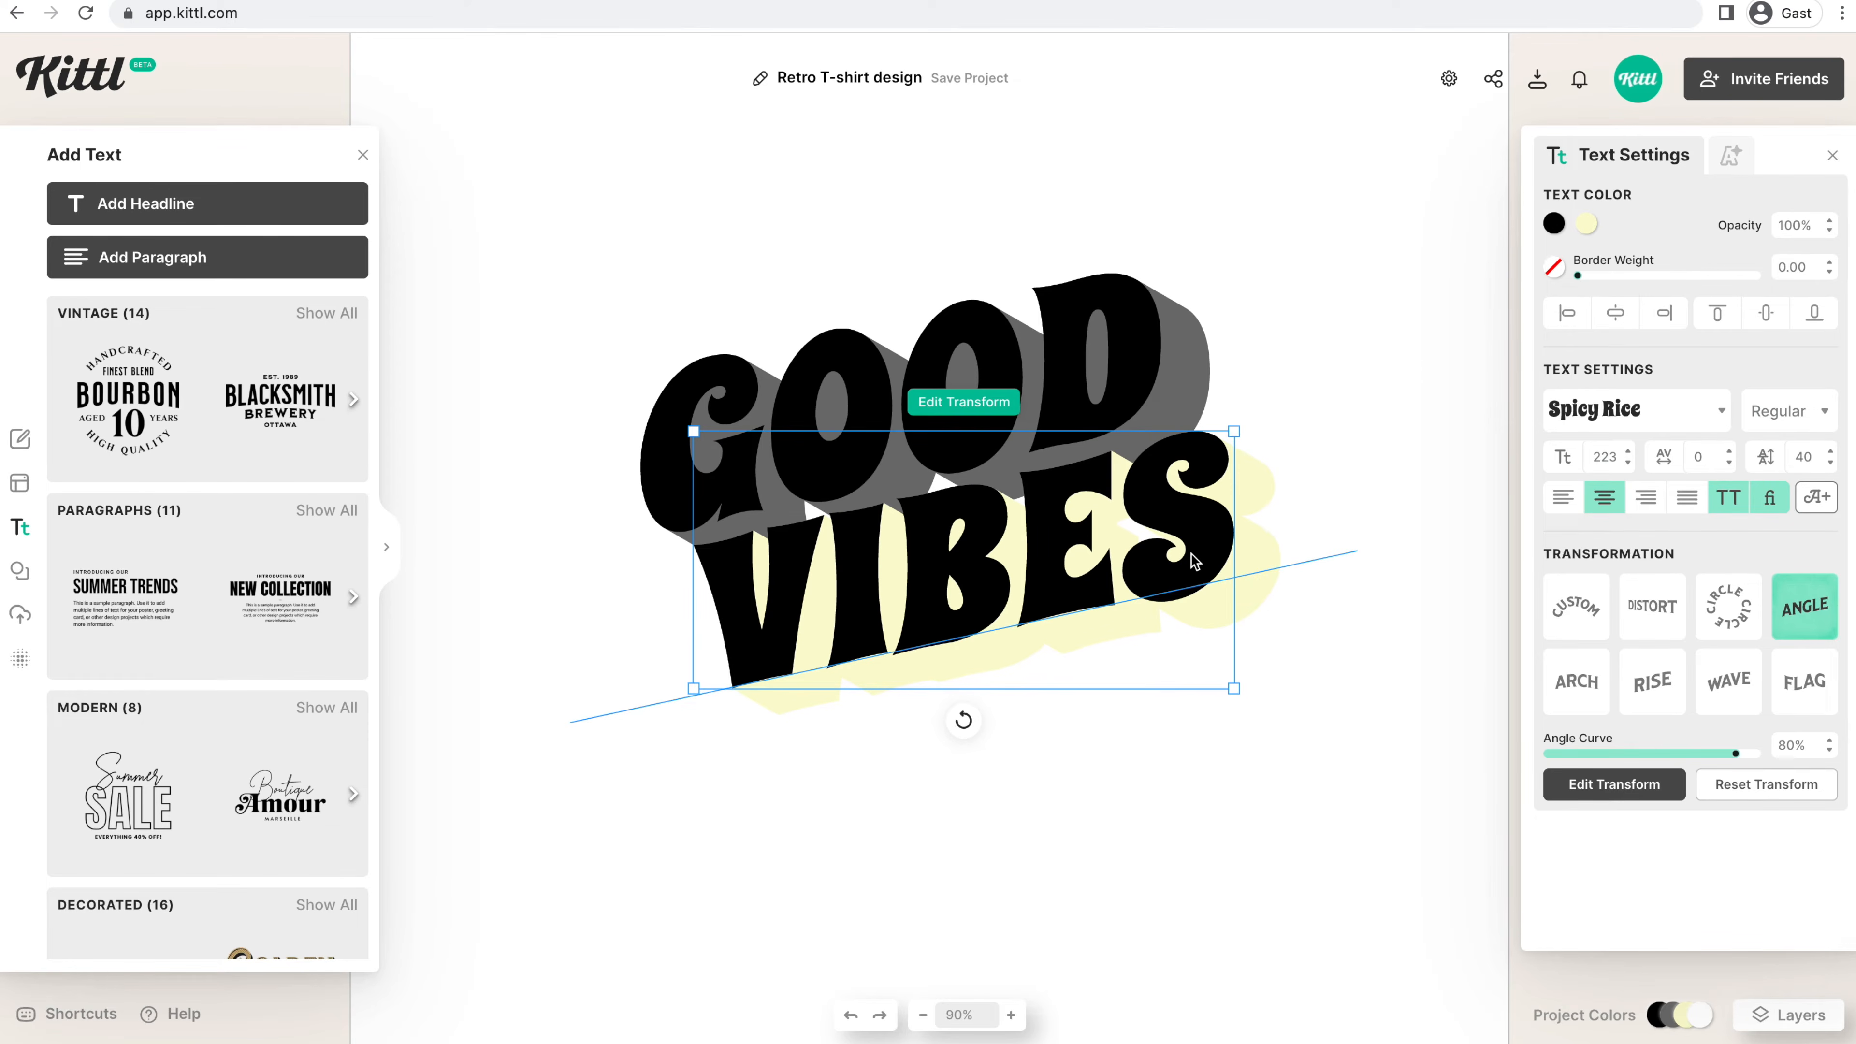
click(1586, 225)
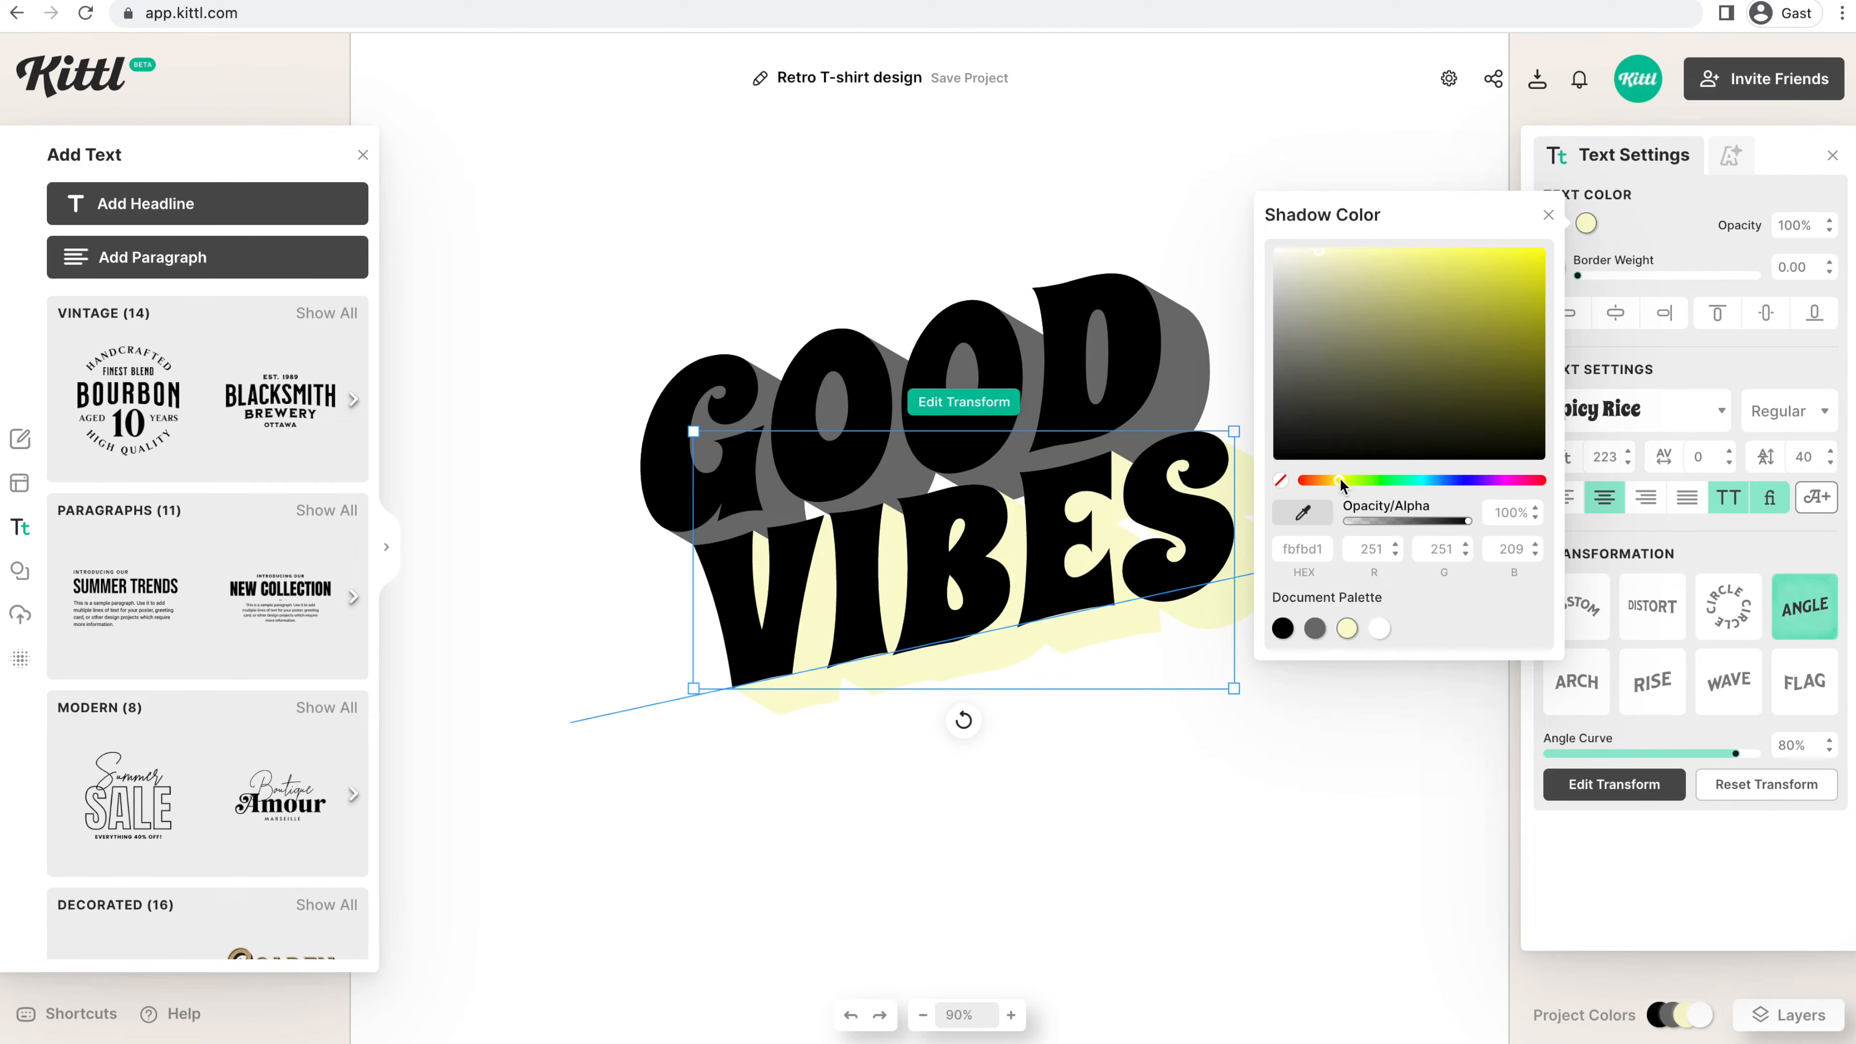
drag(1341, 478, 1328, 479)
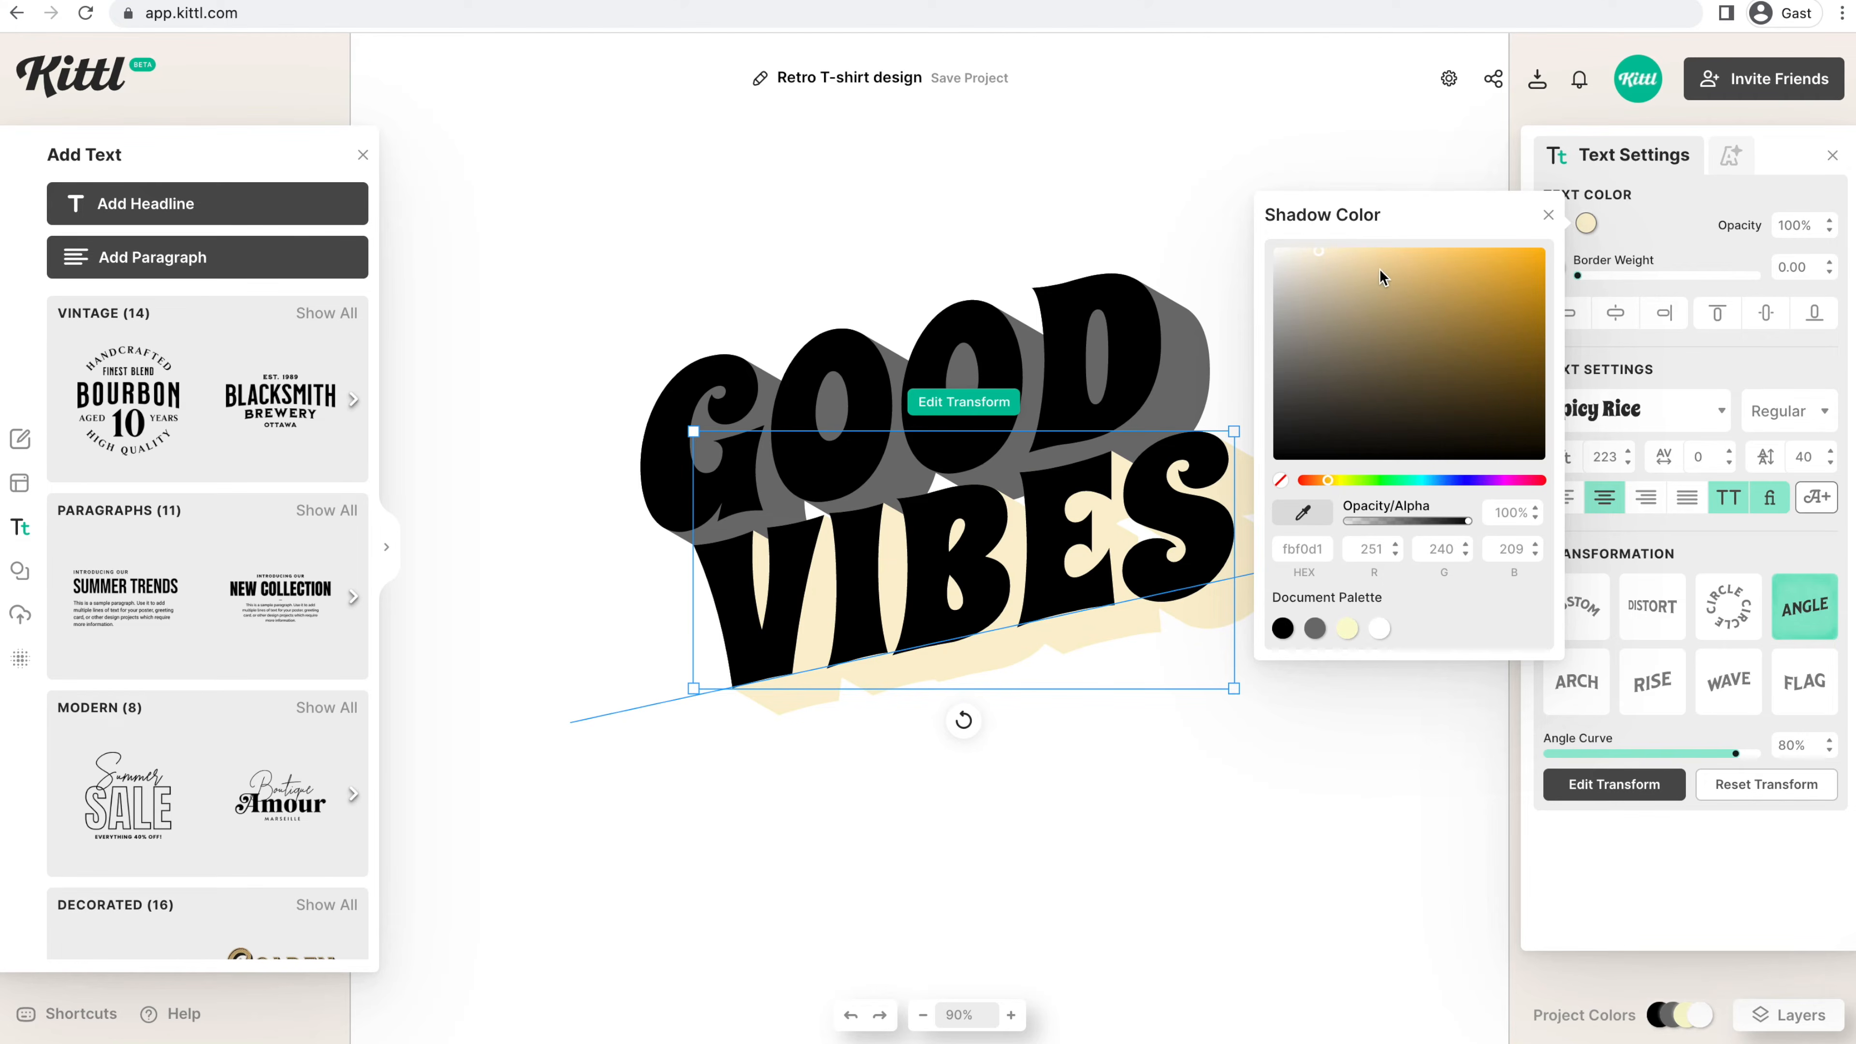
drag(1381, 275, 1373, 255)
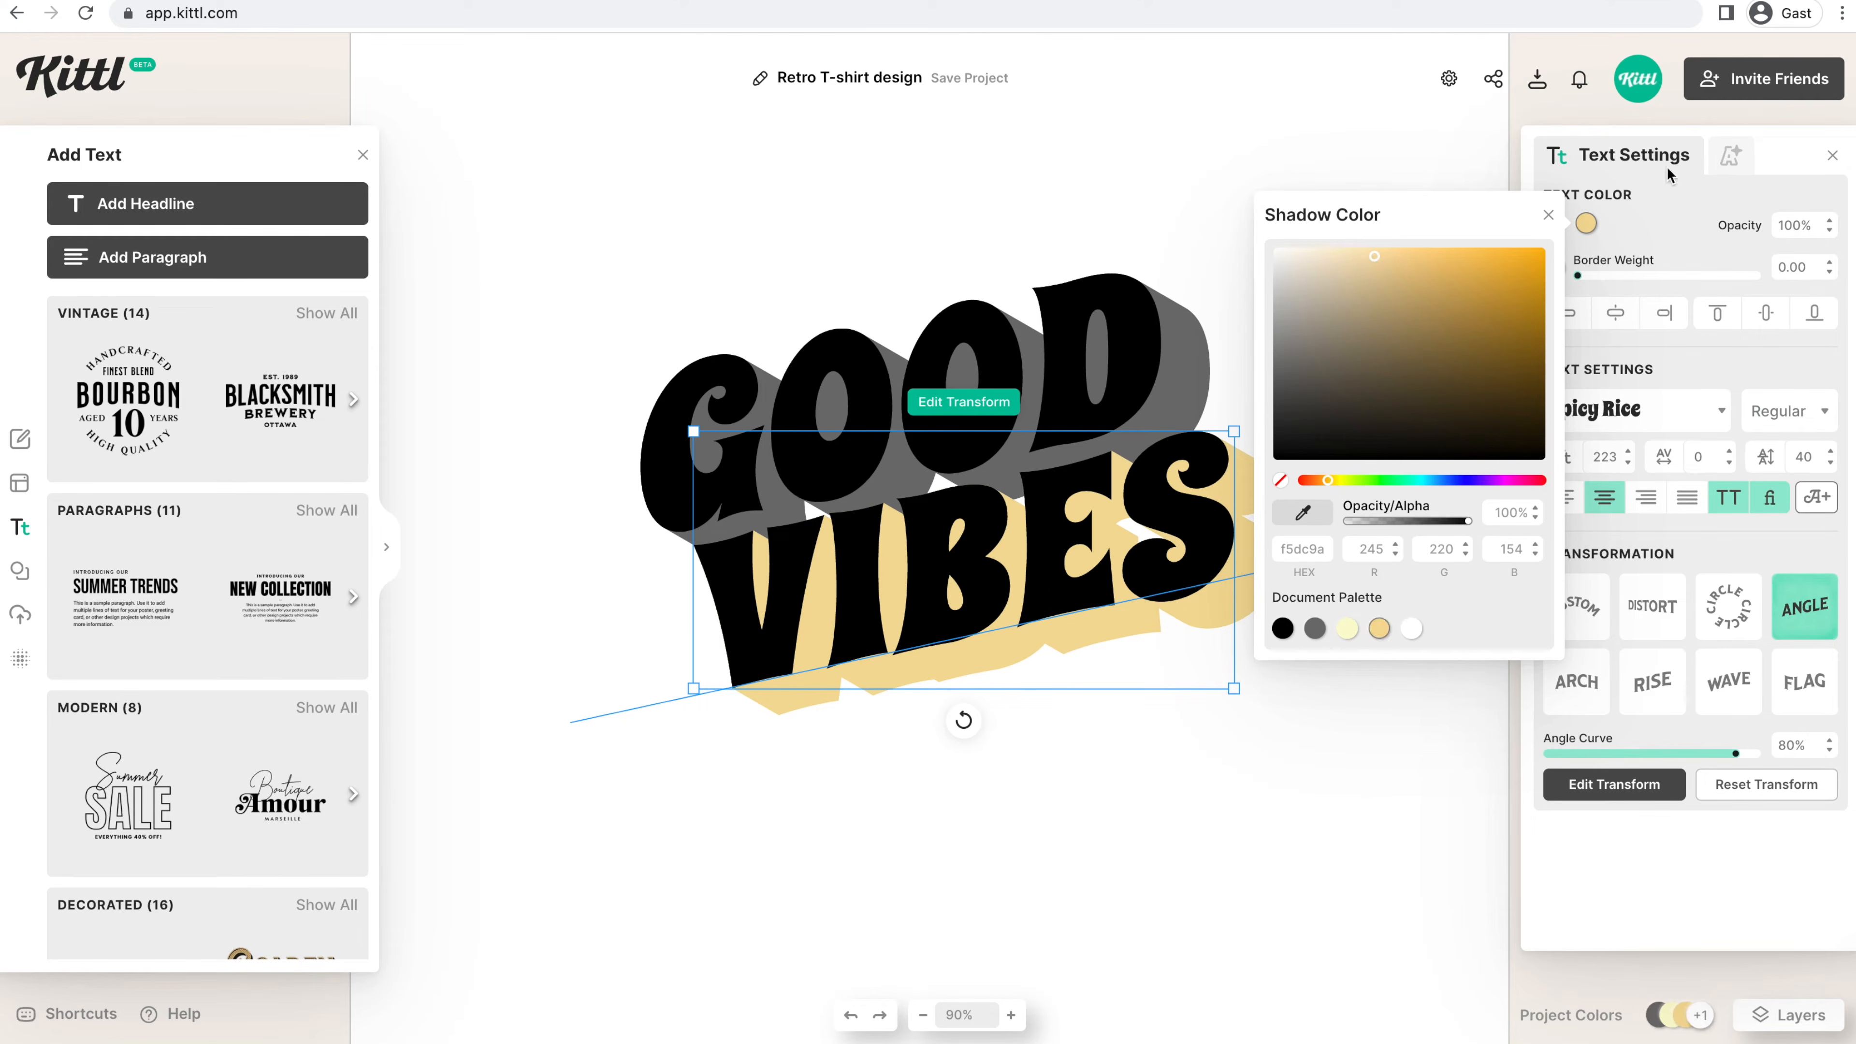
- Reduce the block shadow offset of the soft yellow VIBES copy to 10
click(1730, 155)
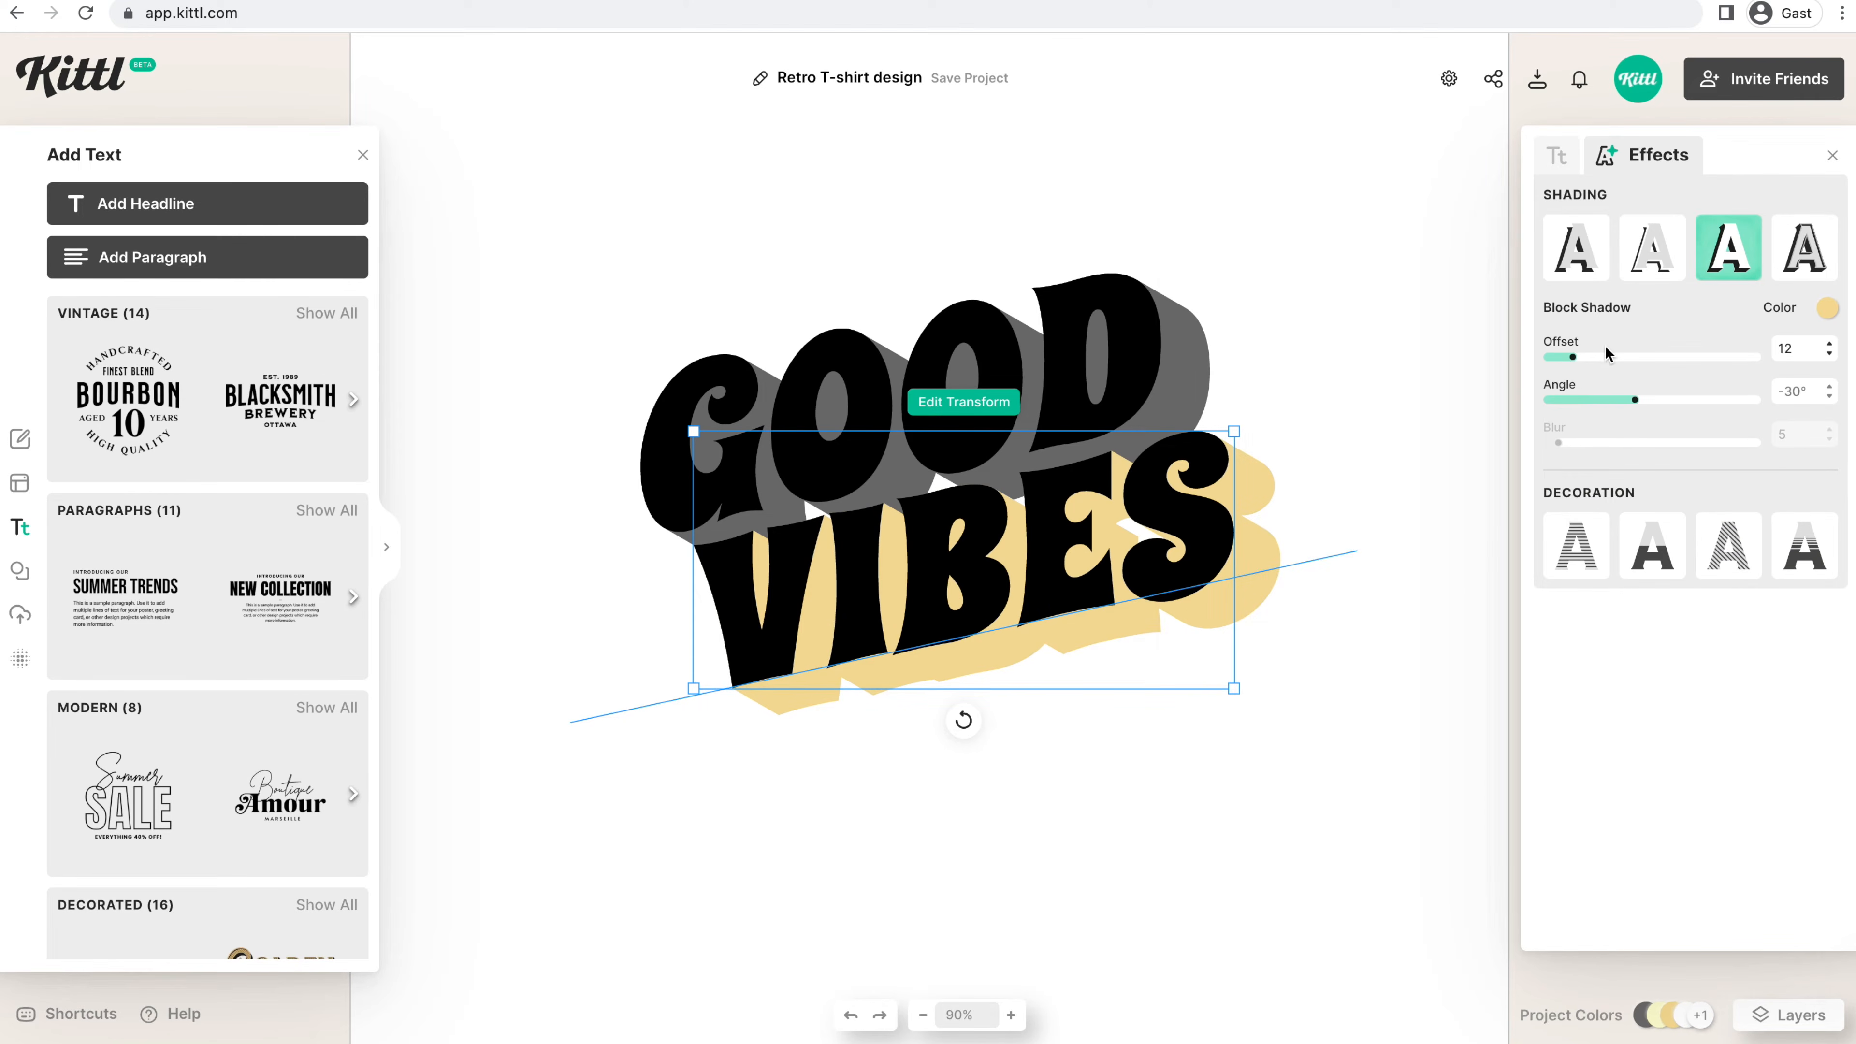
drag(1572, 357, 1569, 362)
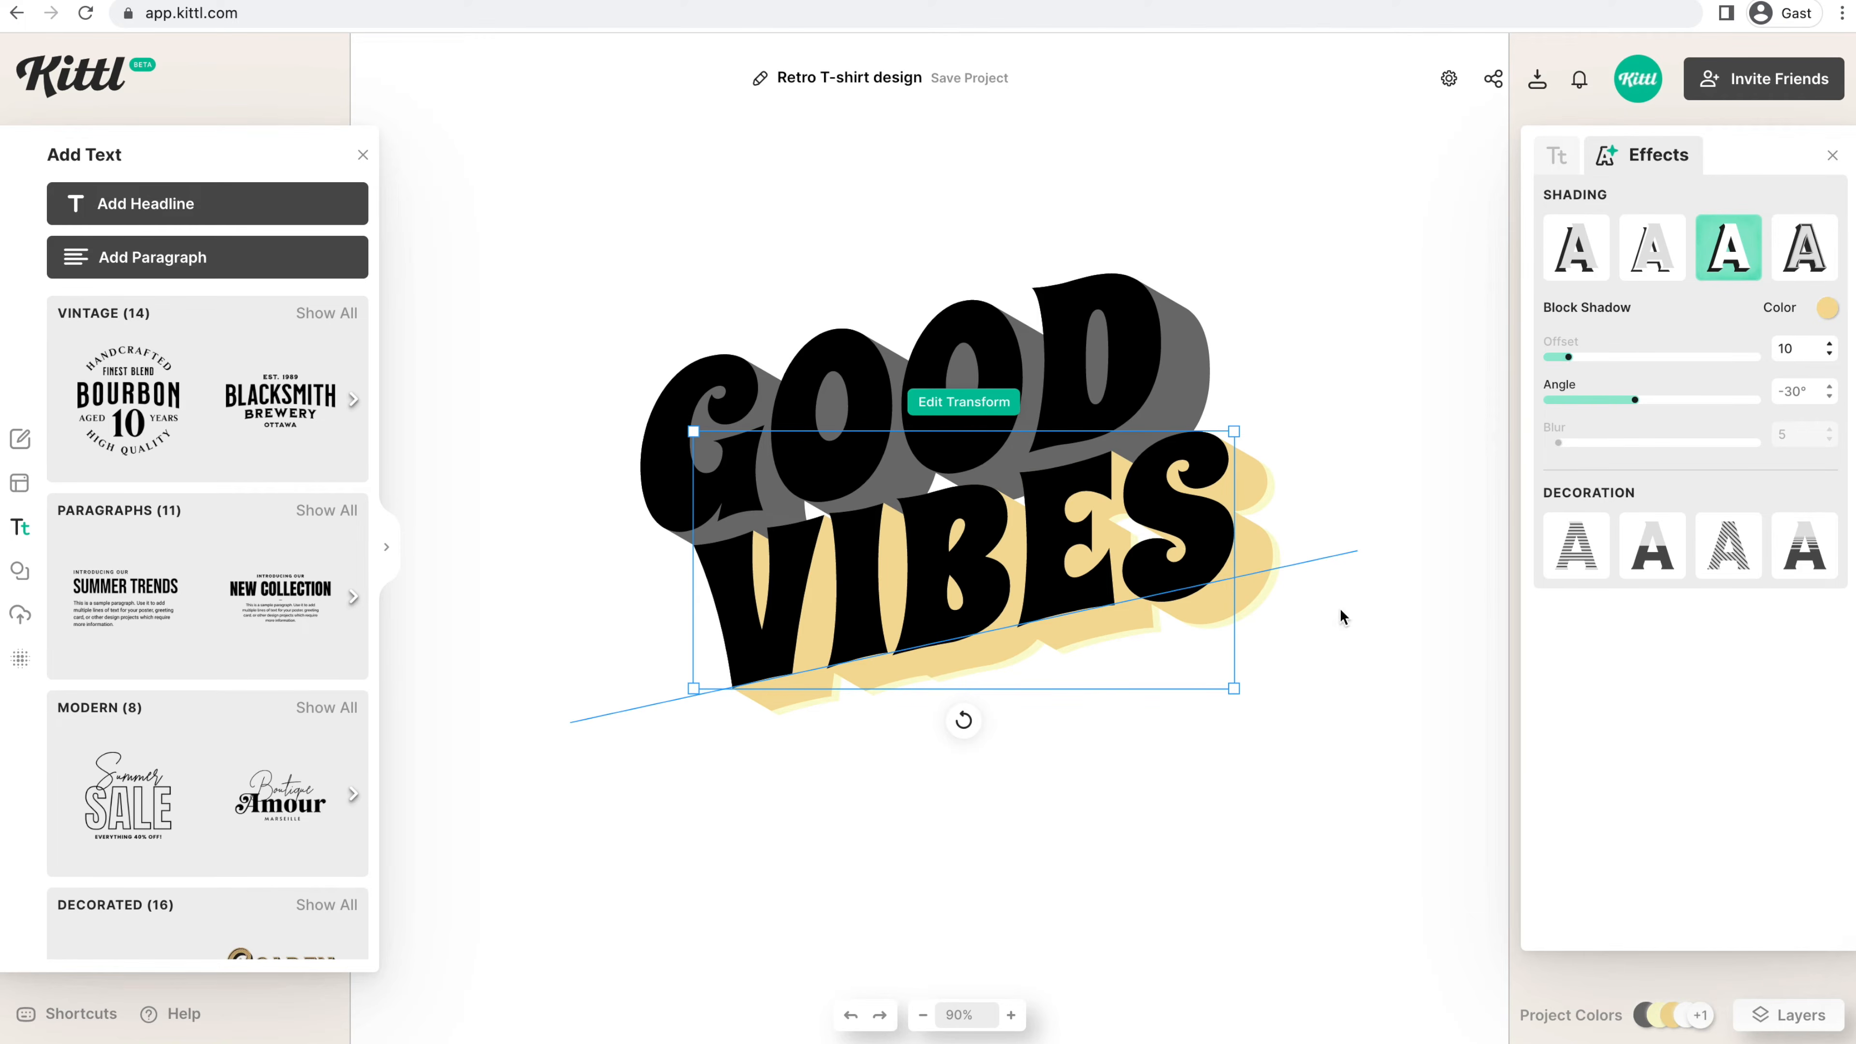
click(1316, 682)
- Duplicate the top VIBES text in place and change the new copy's shadow color to light orange, hex fbc67f
click(1200, 556)
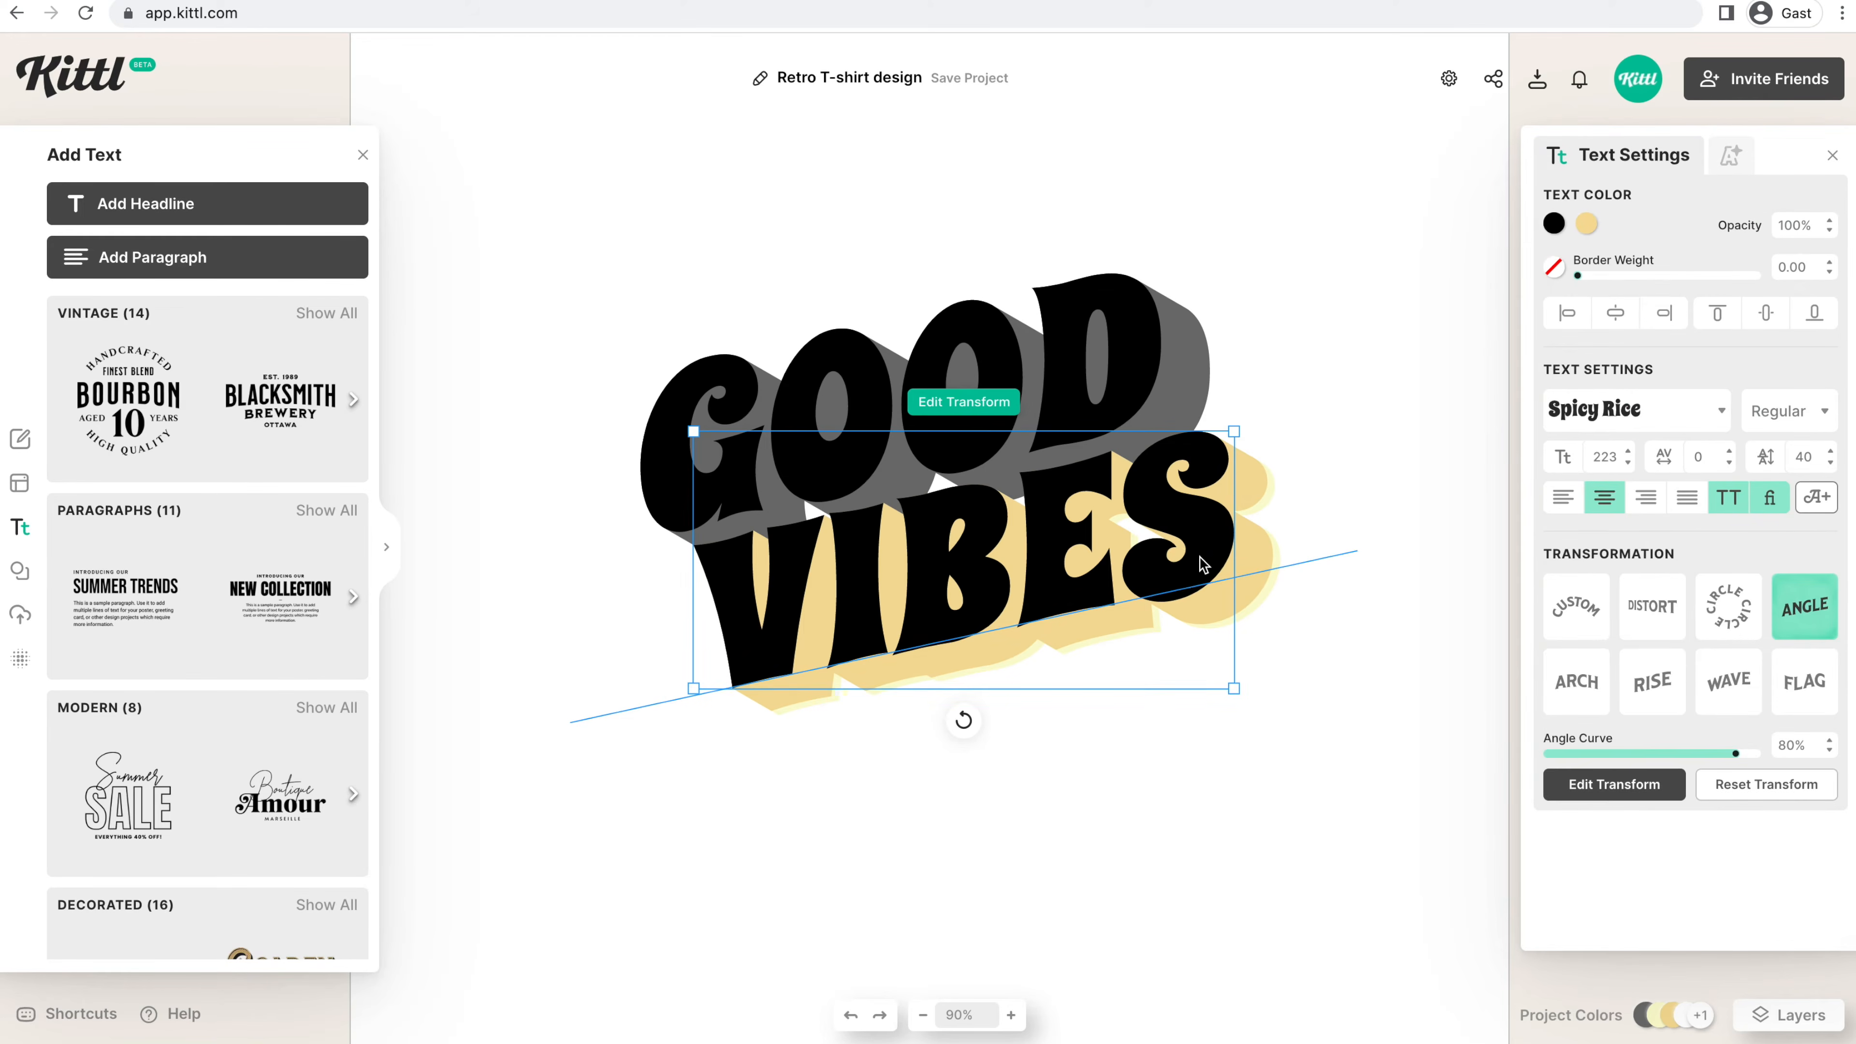
drag(1202, 563, 1196, 557)
click(1588, 225)
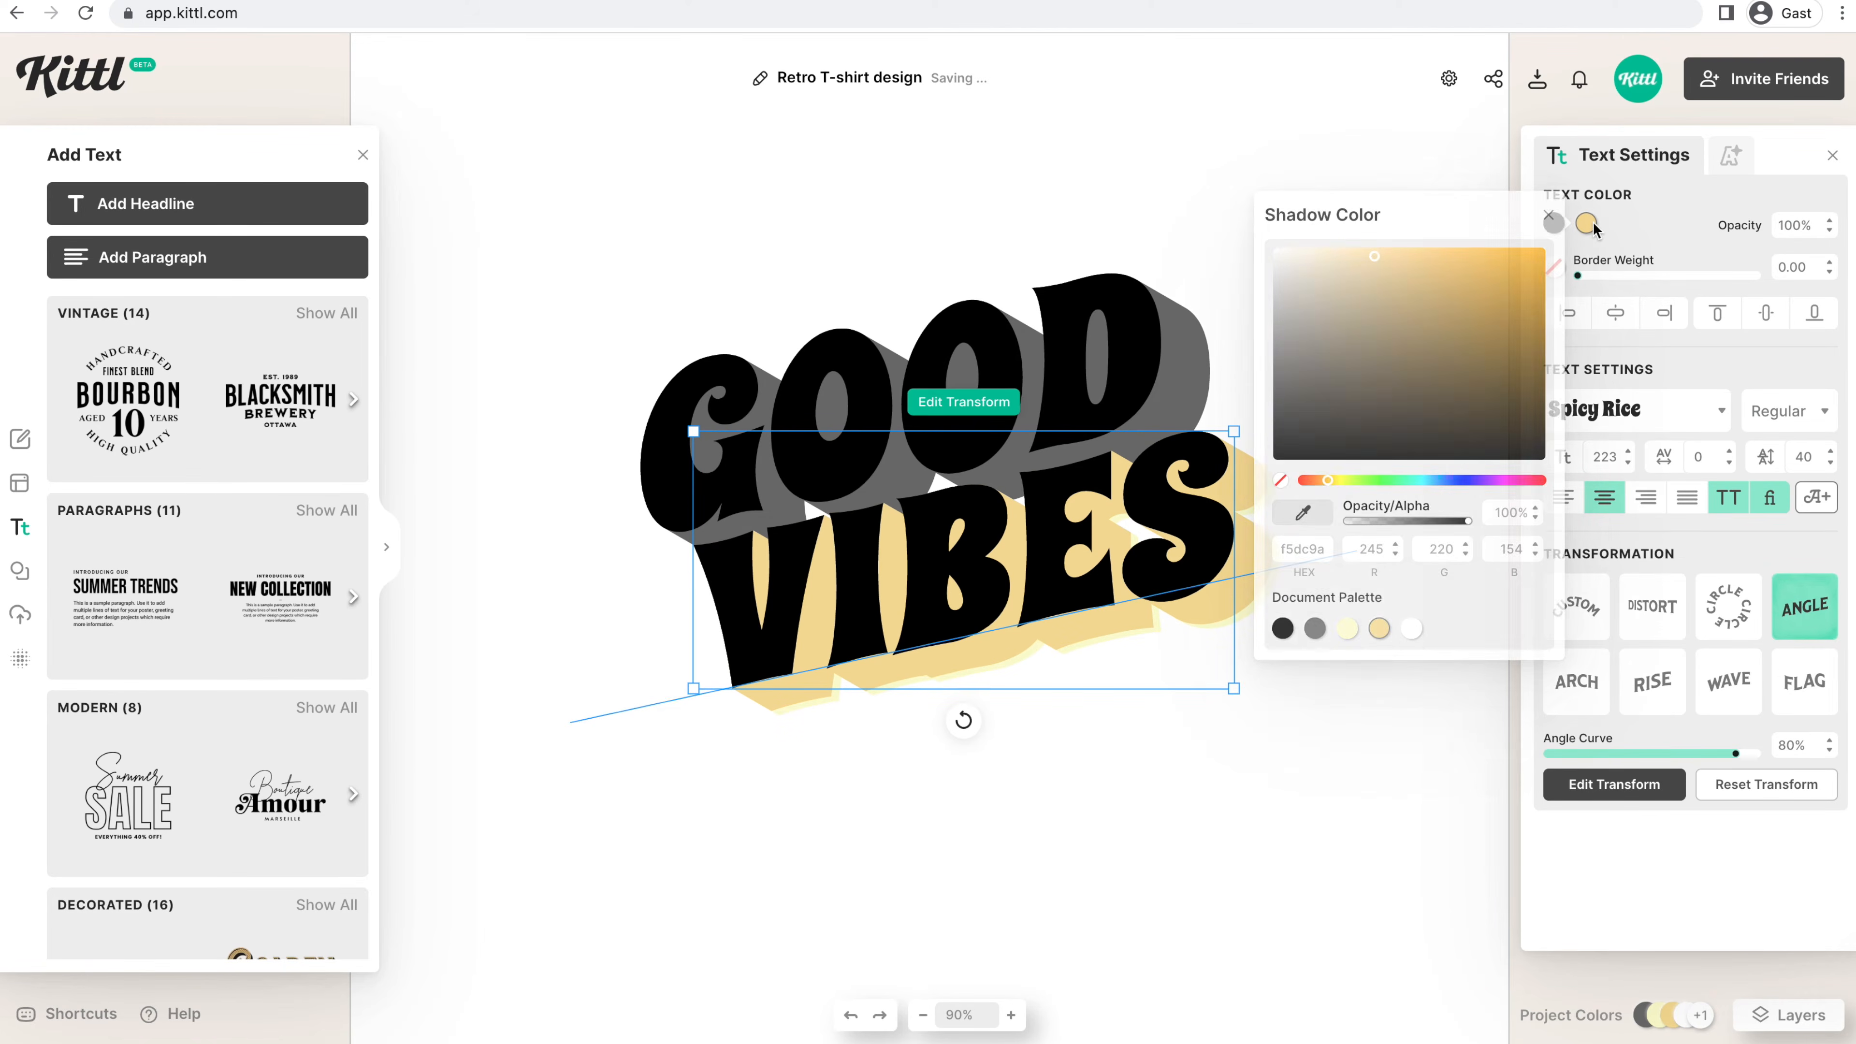
click(1321, 479)
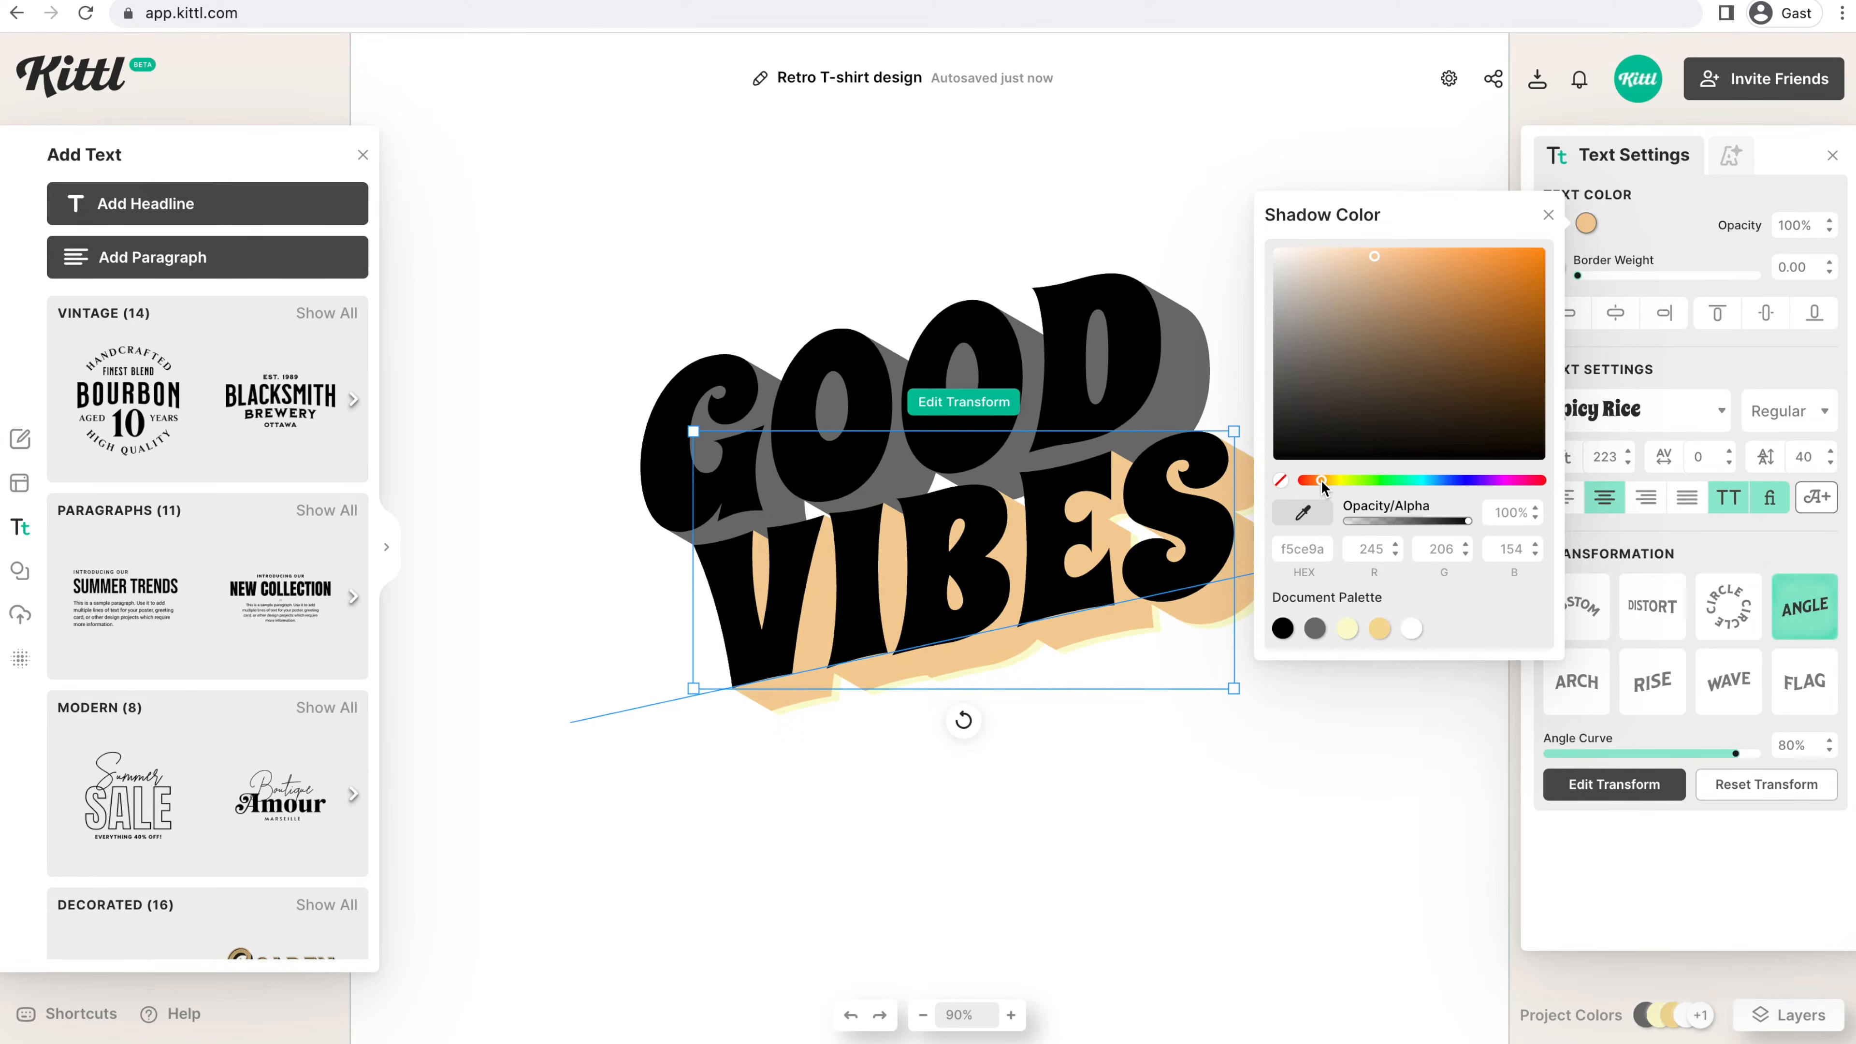
click(1410, 254)
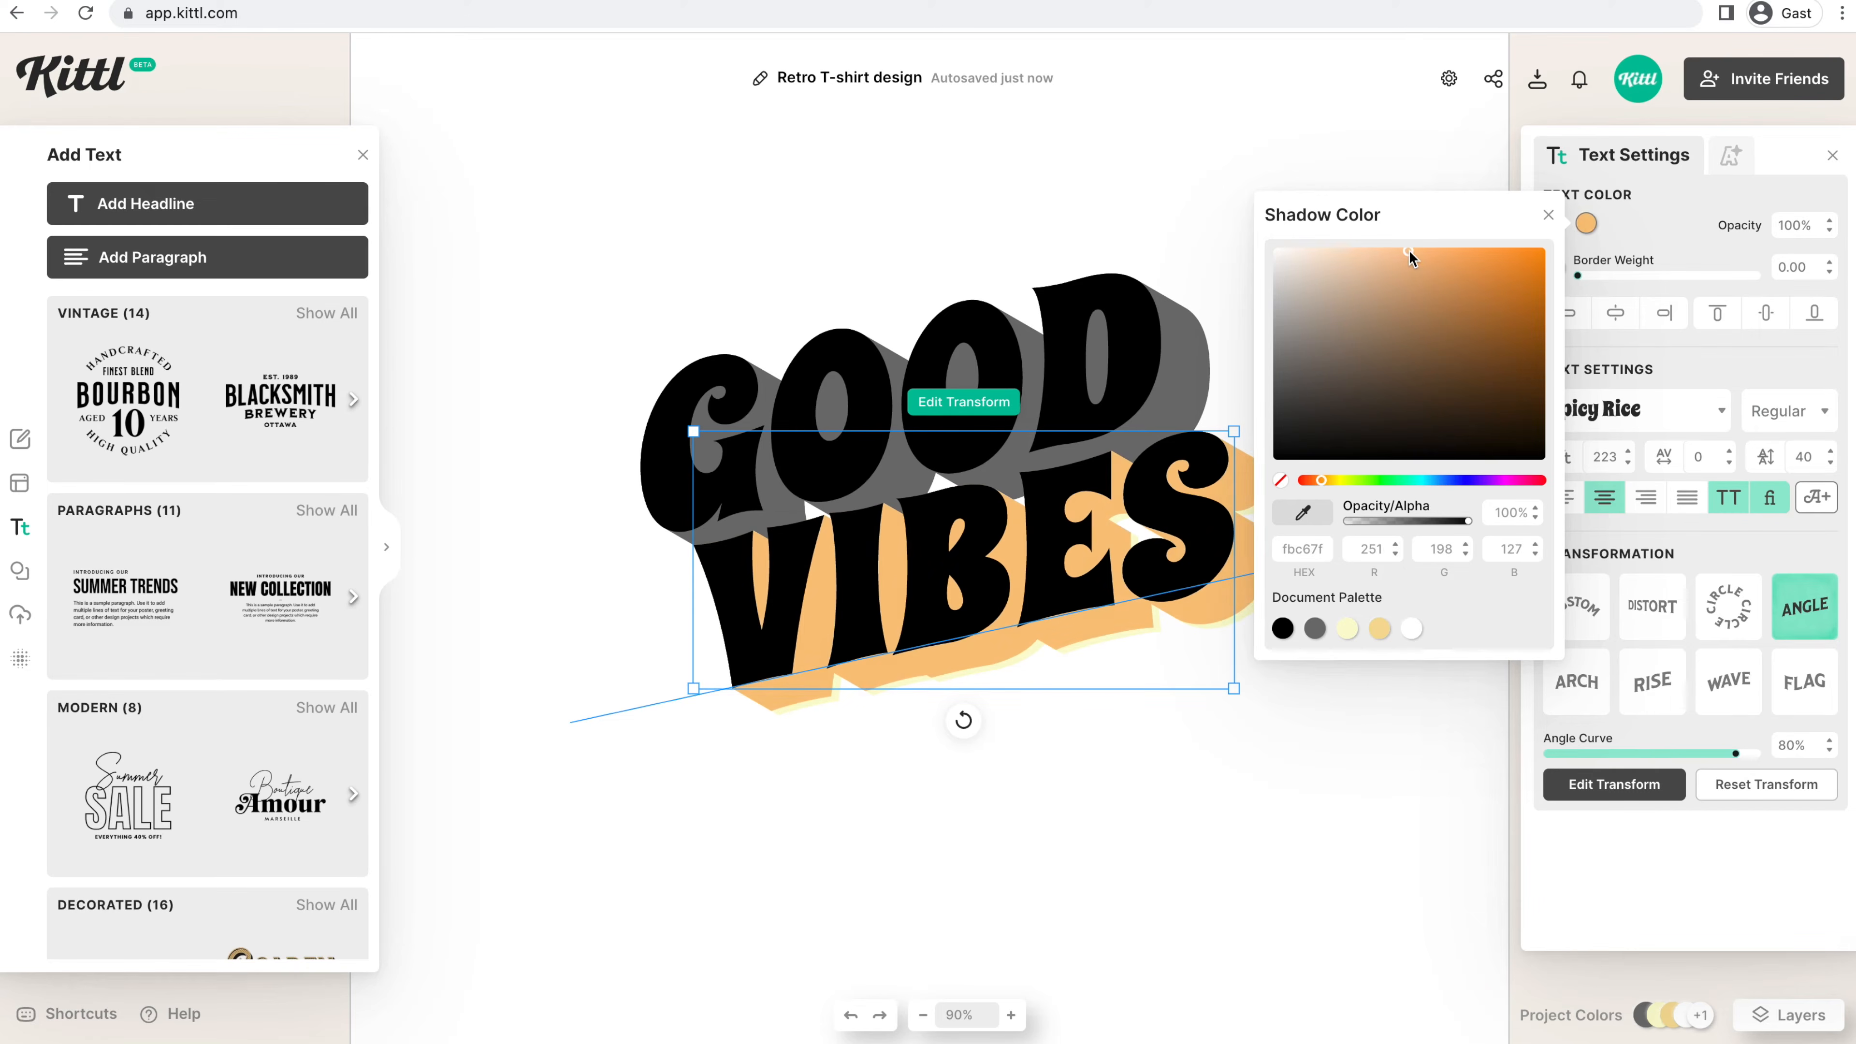
- Lower the block shadow offset of the light orange VIBES copy to 8
click(1733, 155)
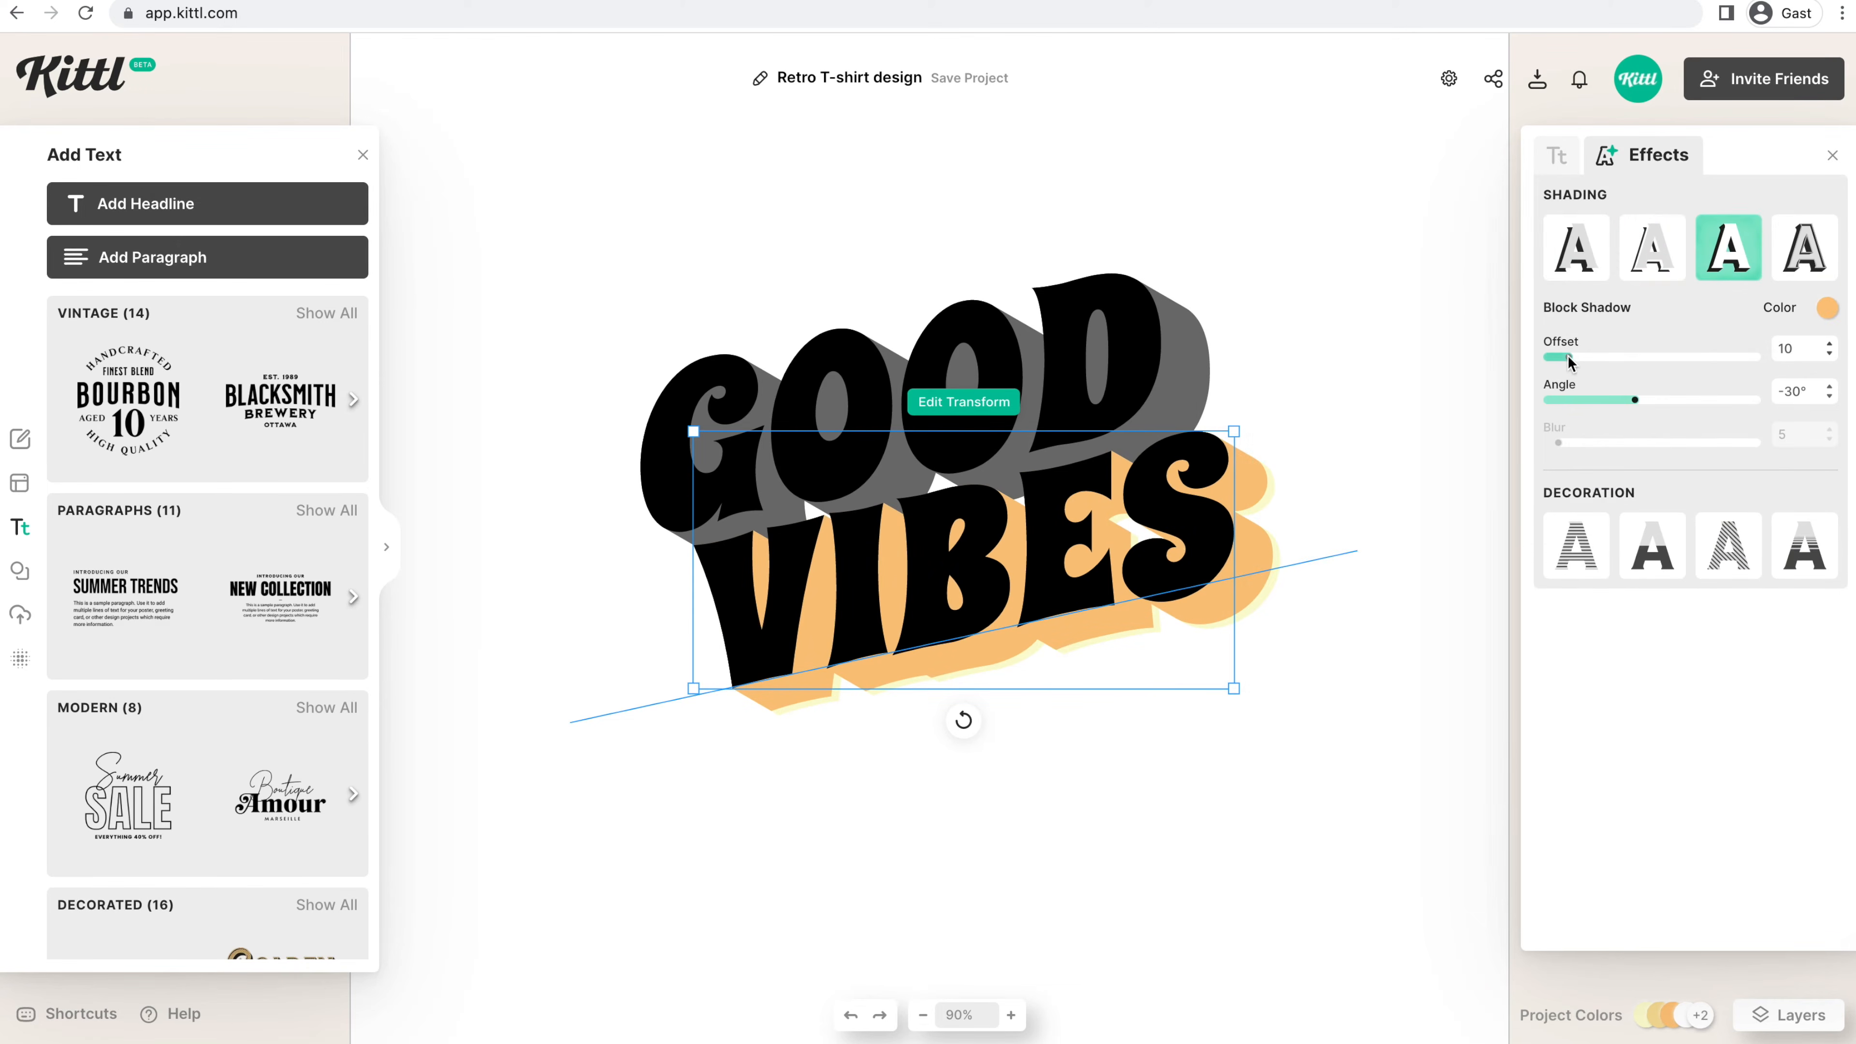
drag(1568, 361, 1564, 362)
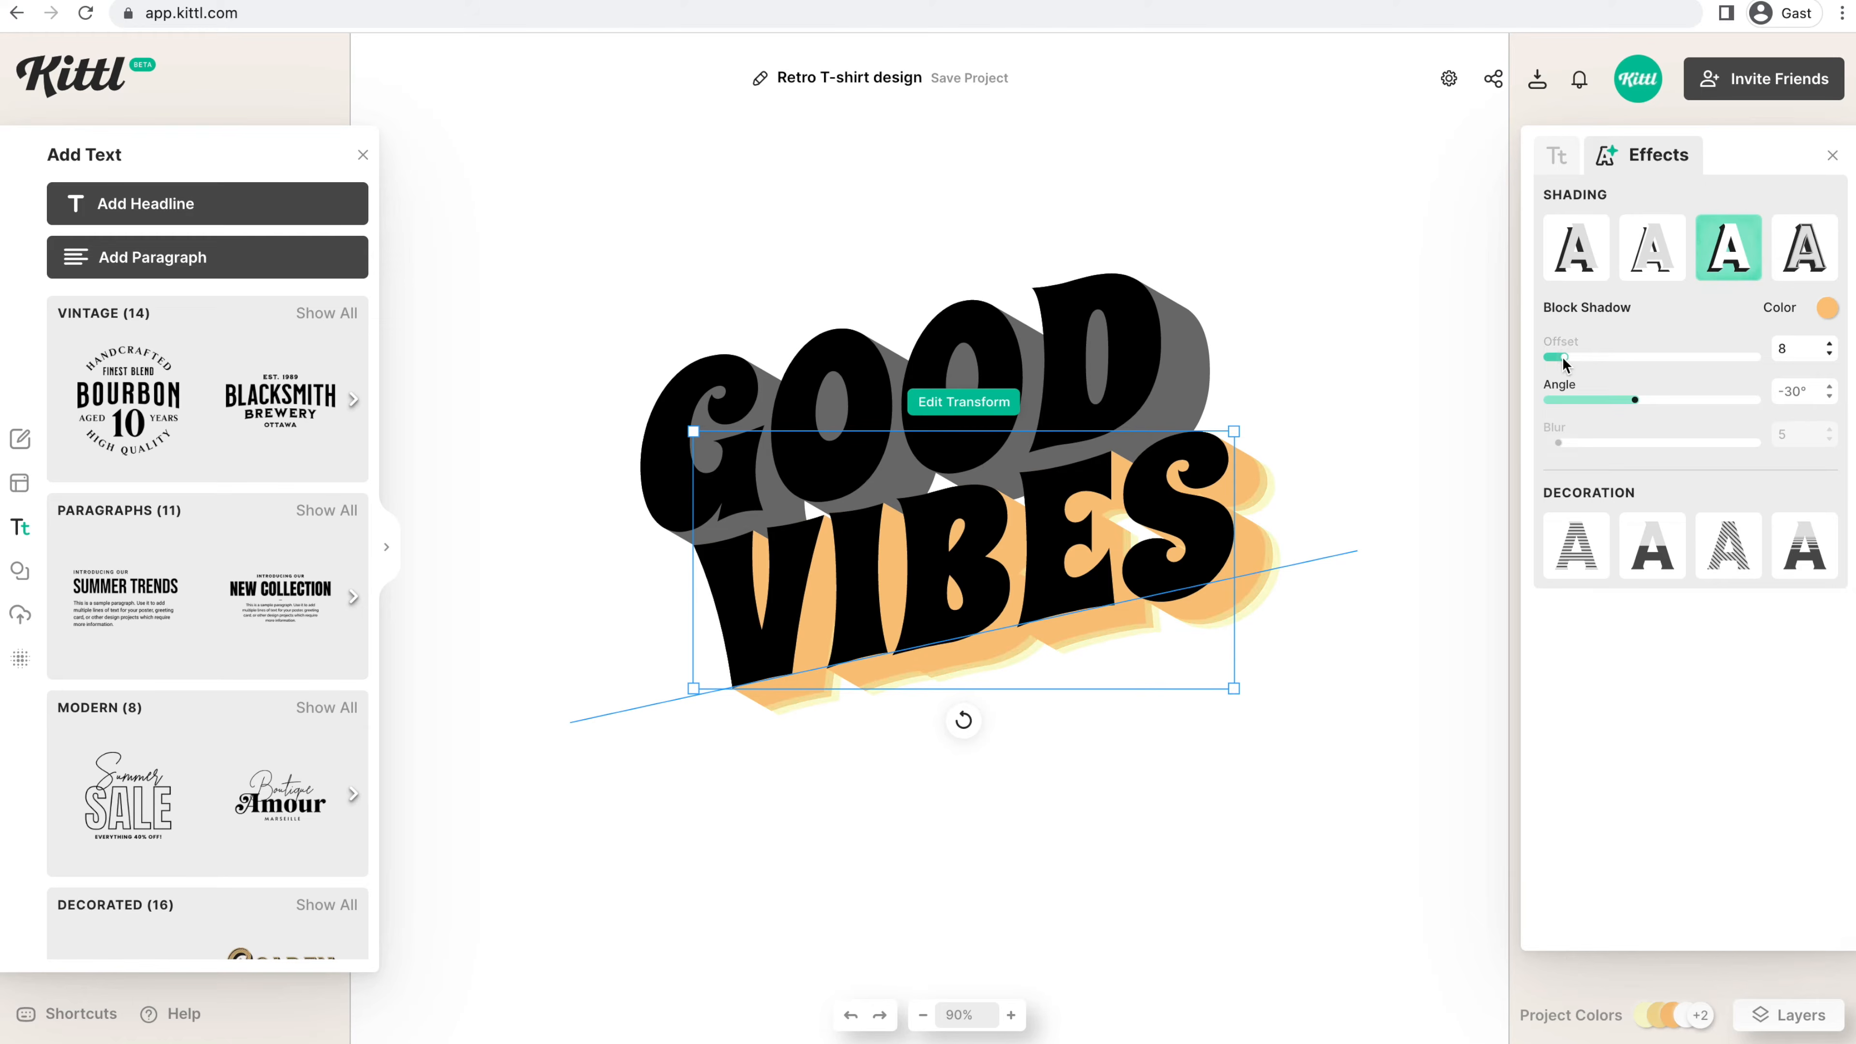
click(1300, 598)
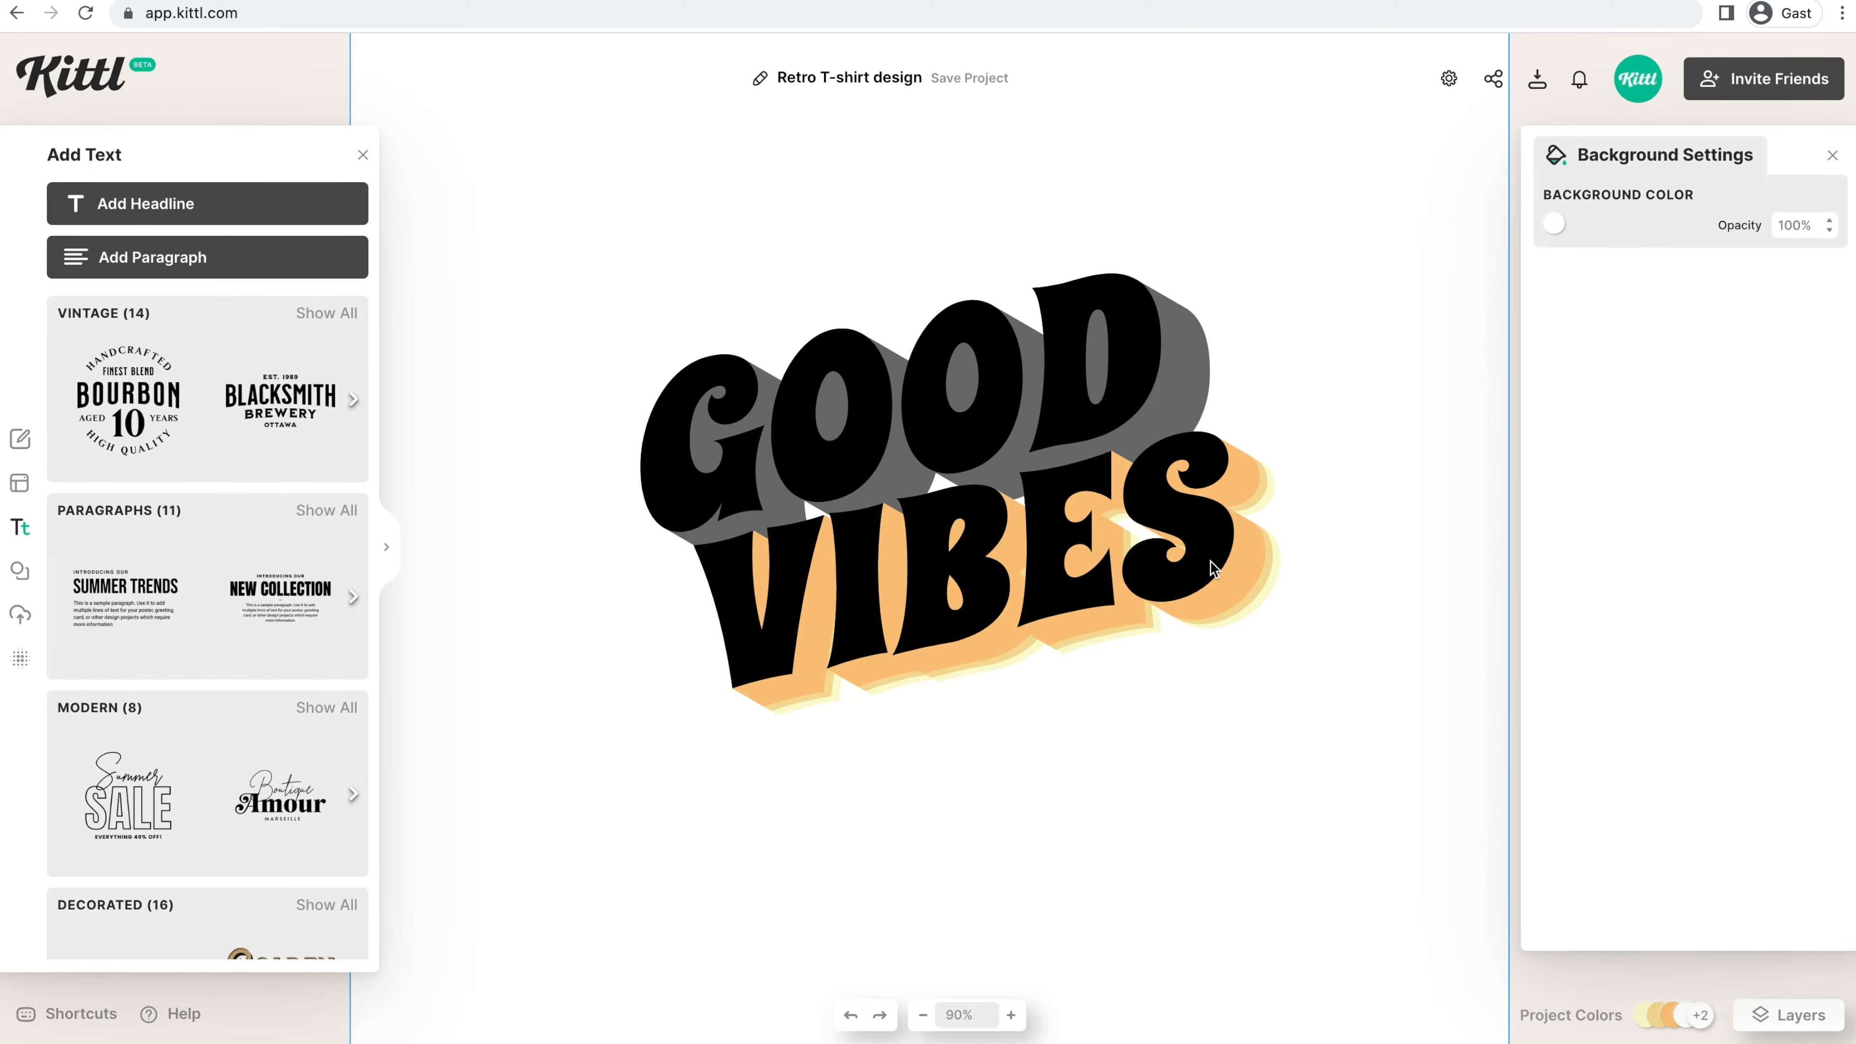
- Add another VIBES copy directly on top and set its shadow color to a deeper orange, hex fbb67f
click(1213, 568)
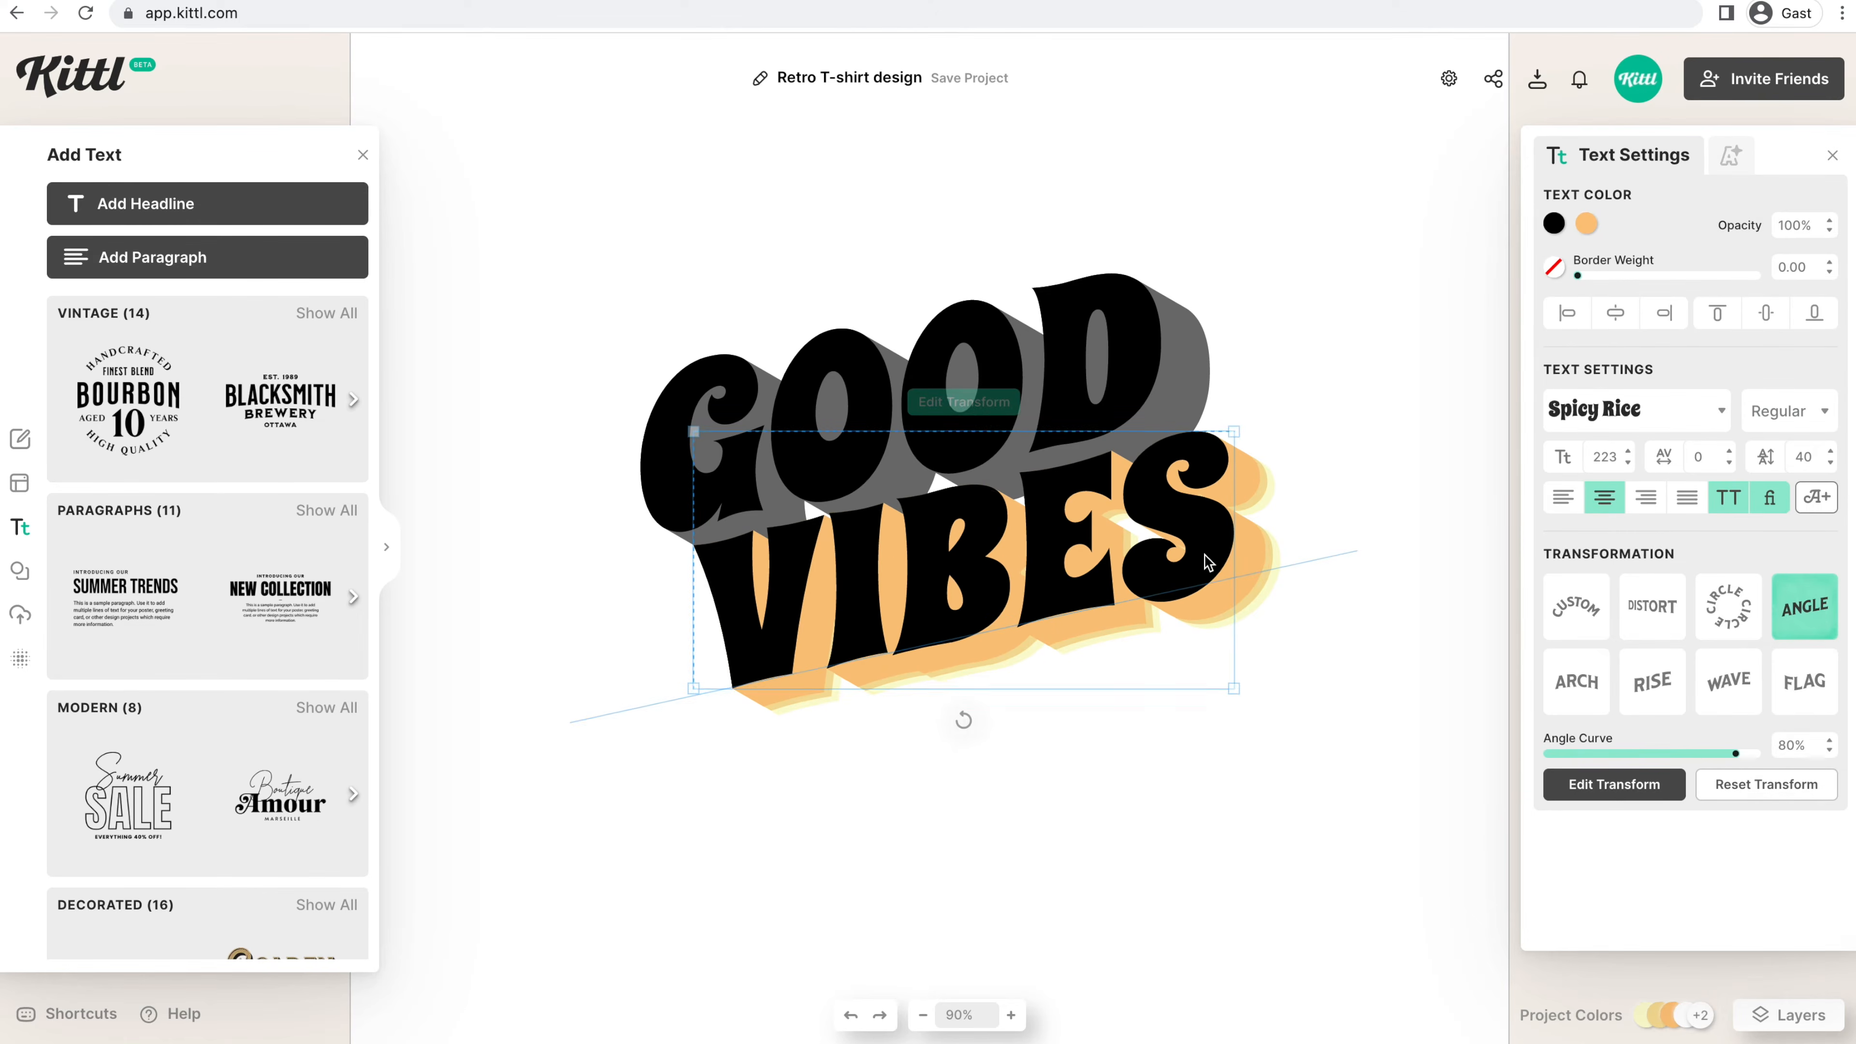
click(1587, 226)
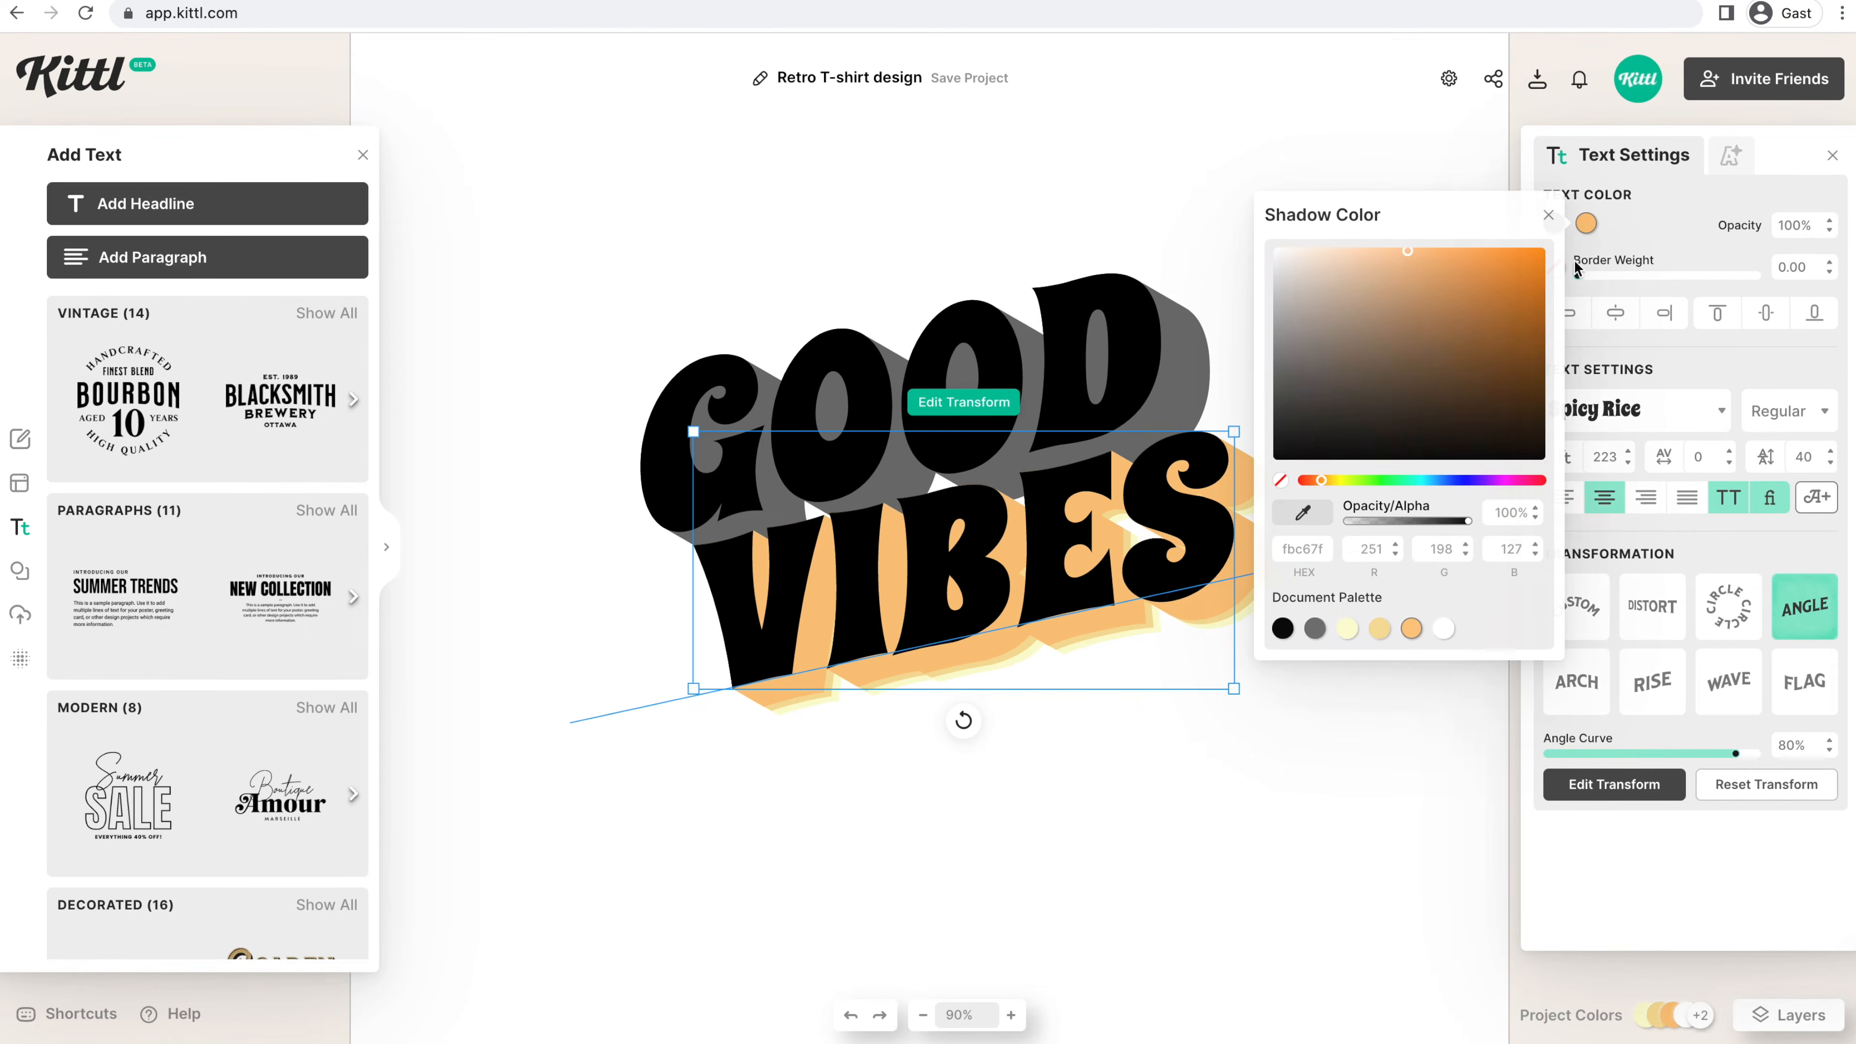
click(1316, 481)
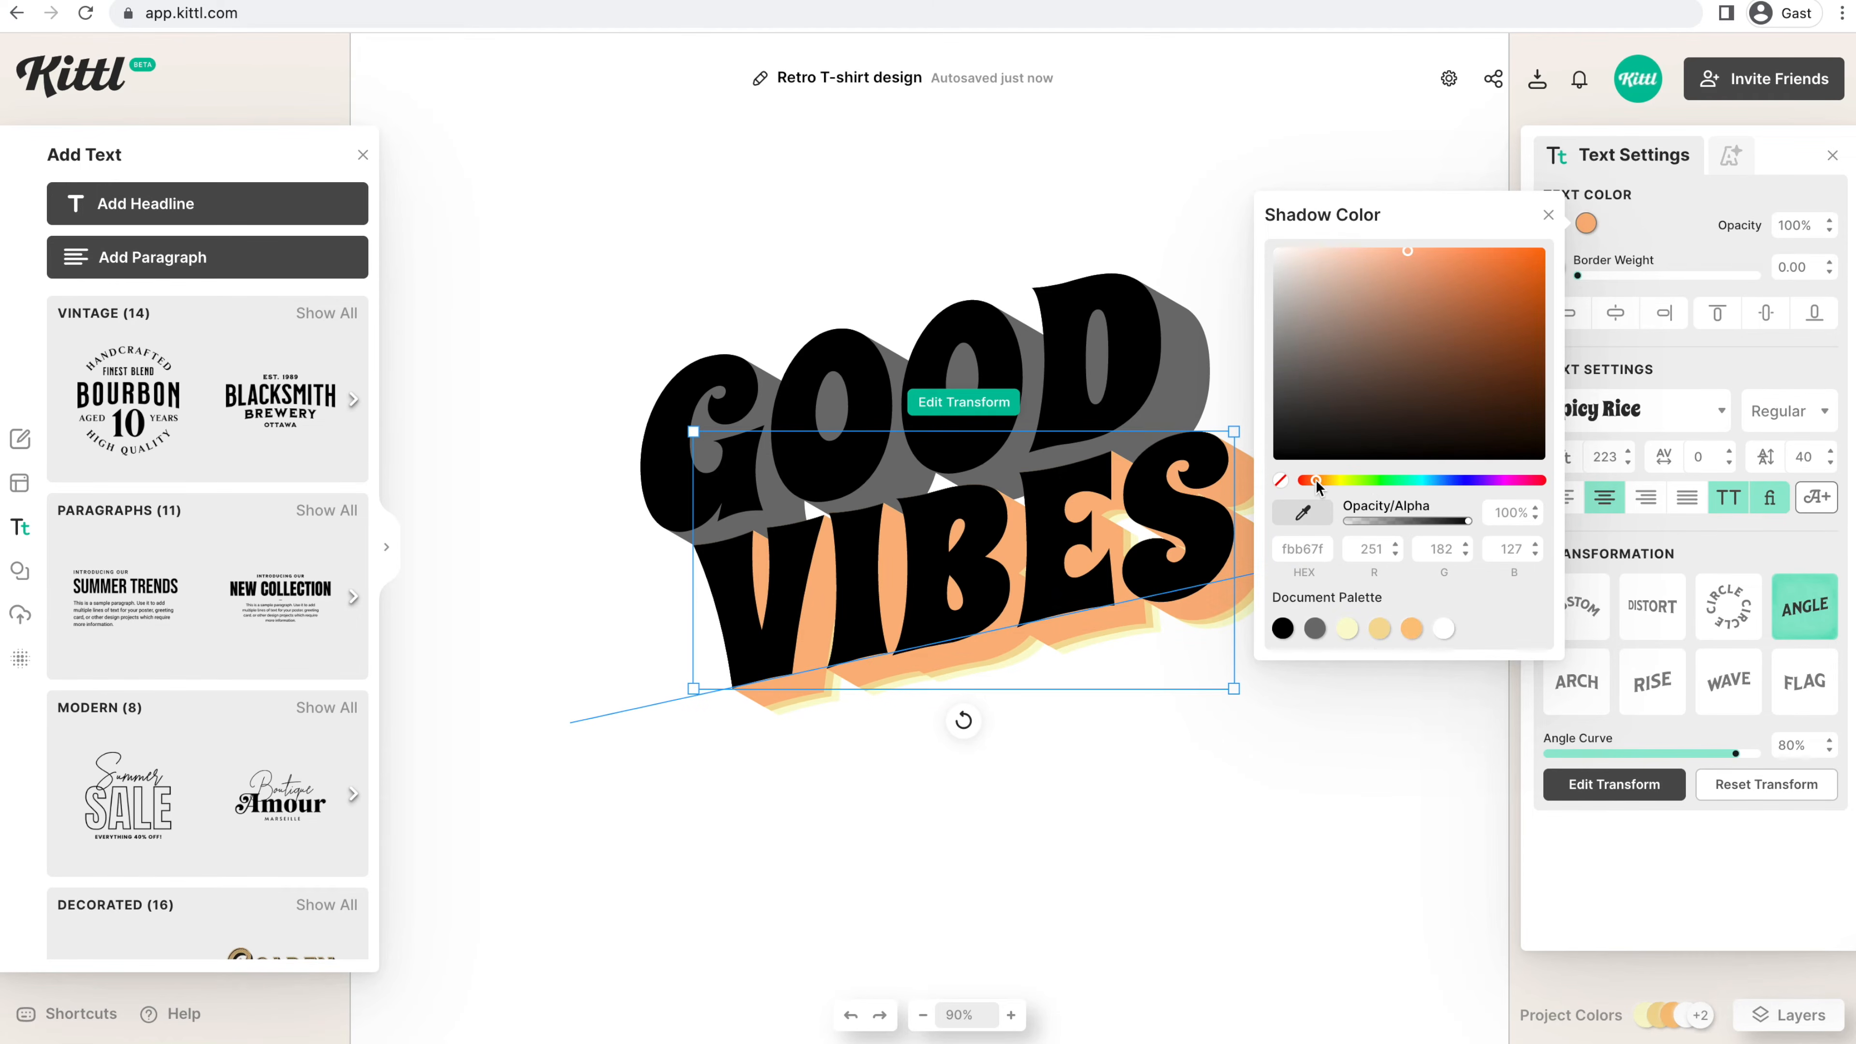
- Shorten the block shadow offset of the deeper orange VIBES copy slightly below that of the layer beneath
click(1729, 155)
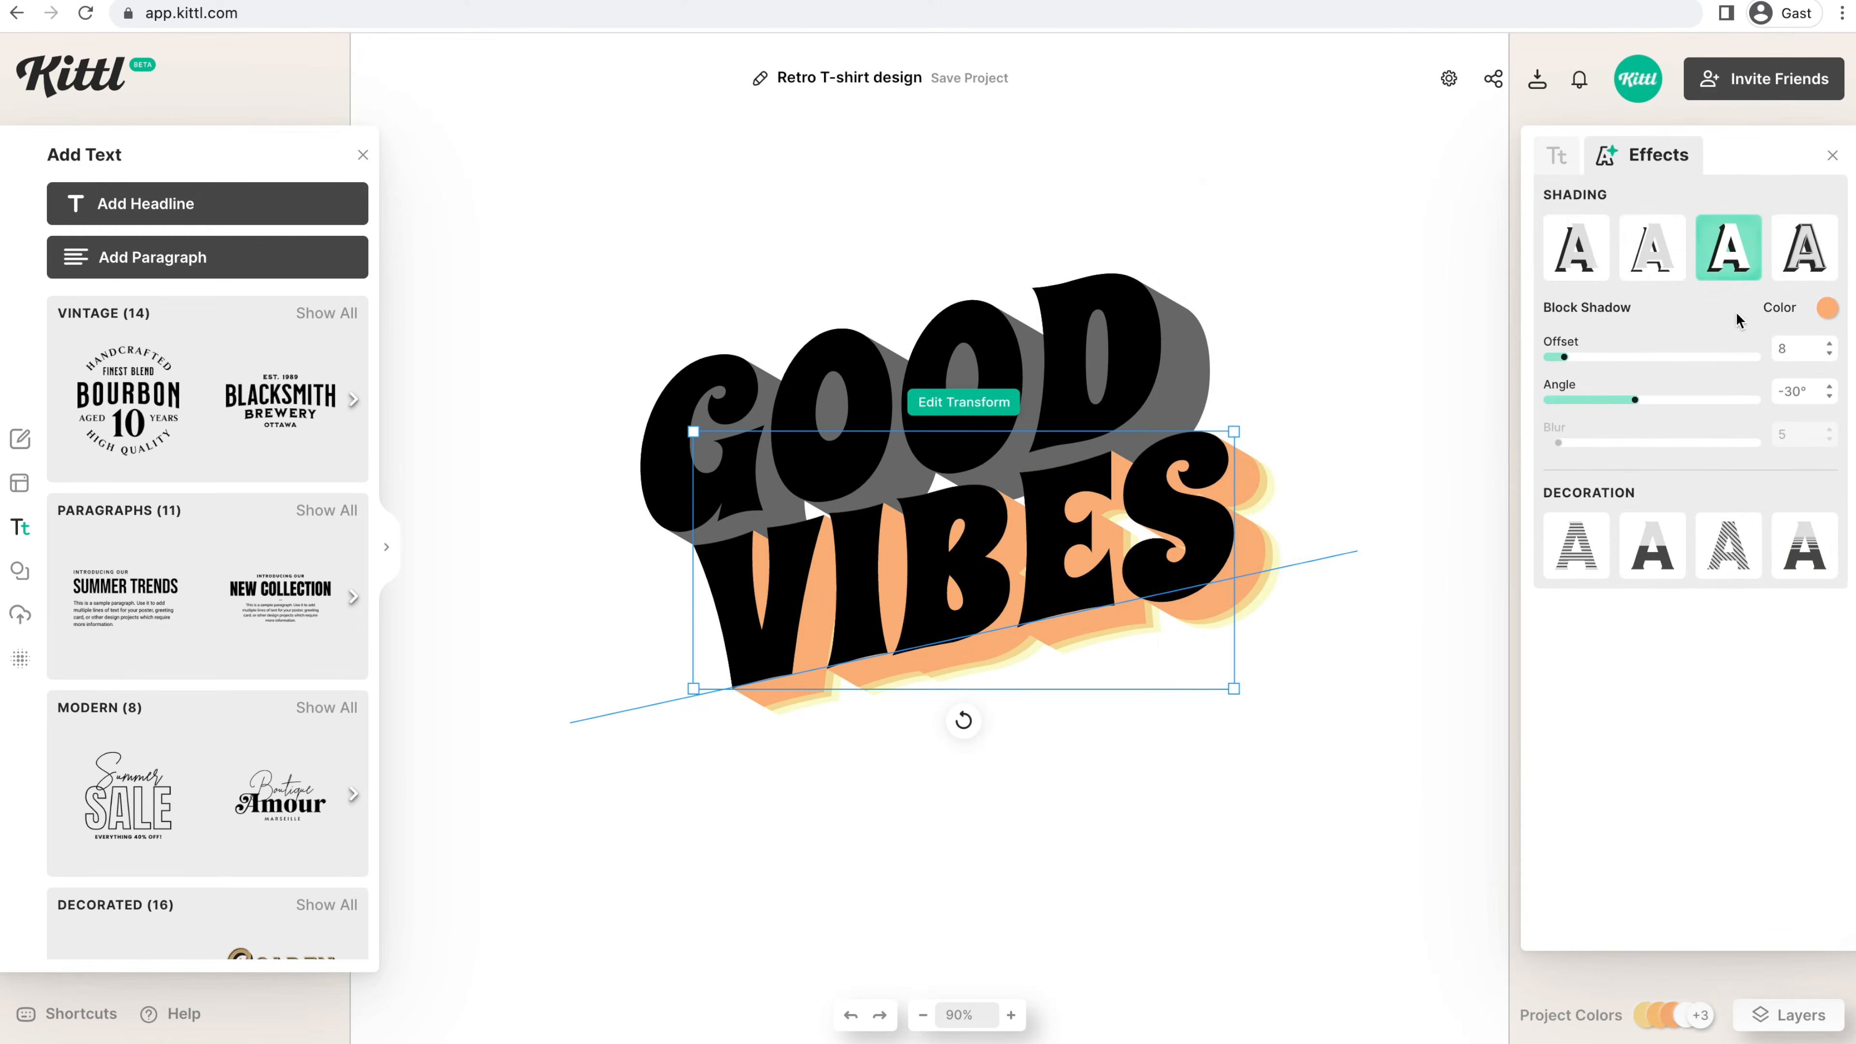
drag(1564, 359, 1562, 362)
click(1146, 705)
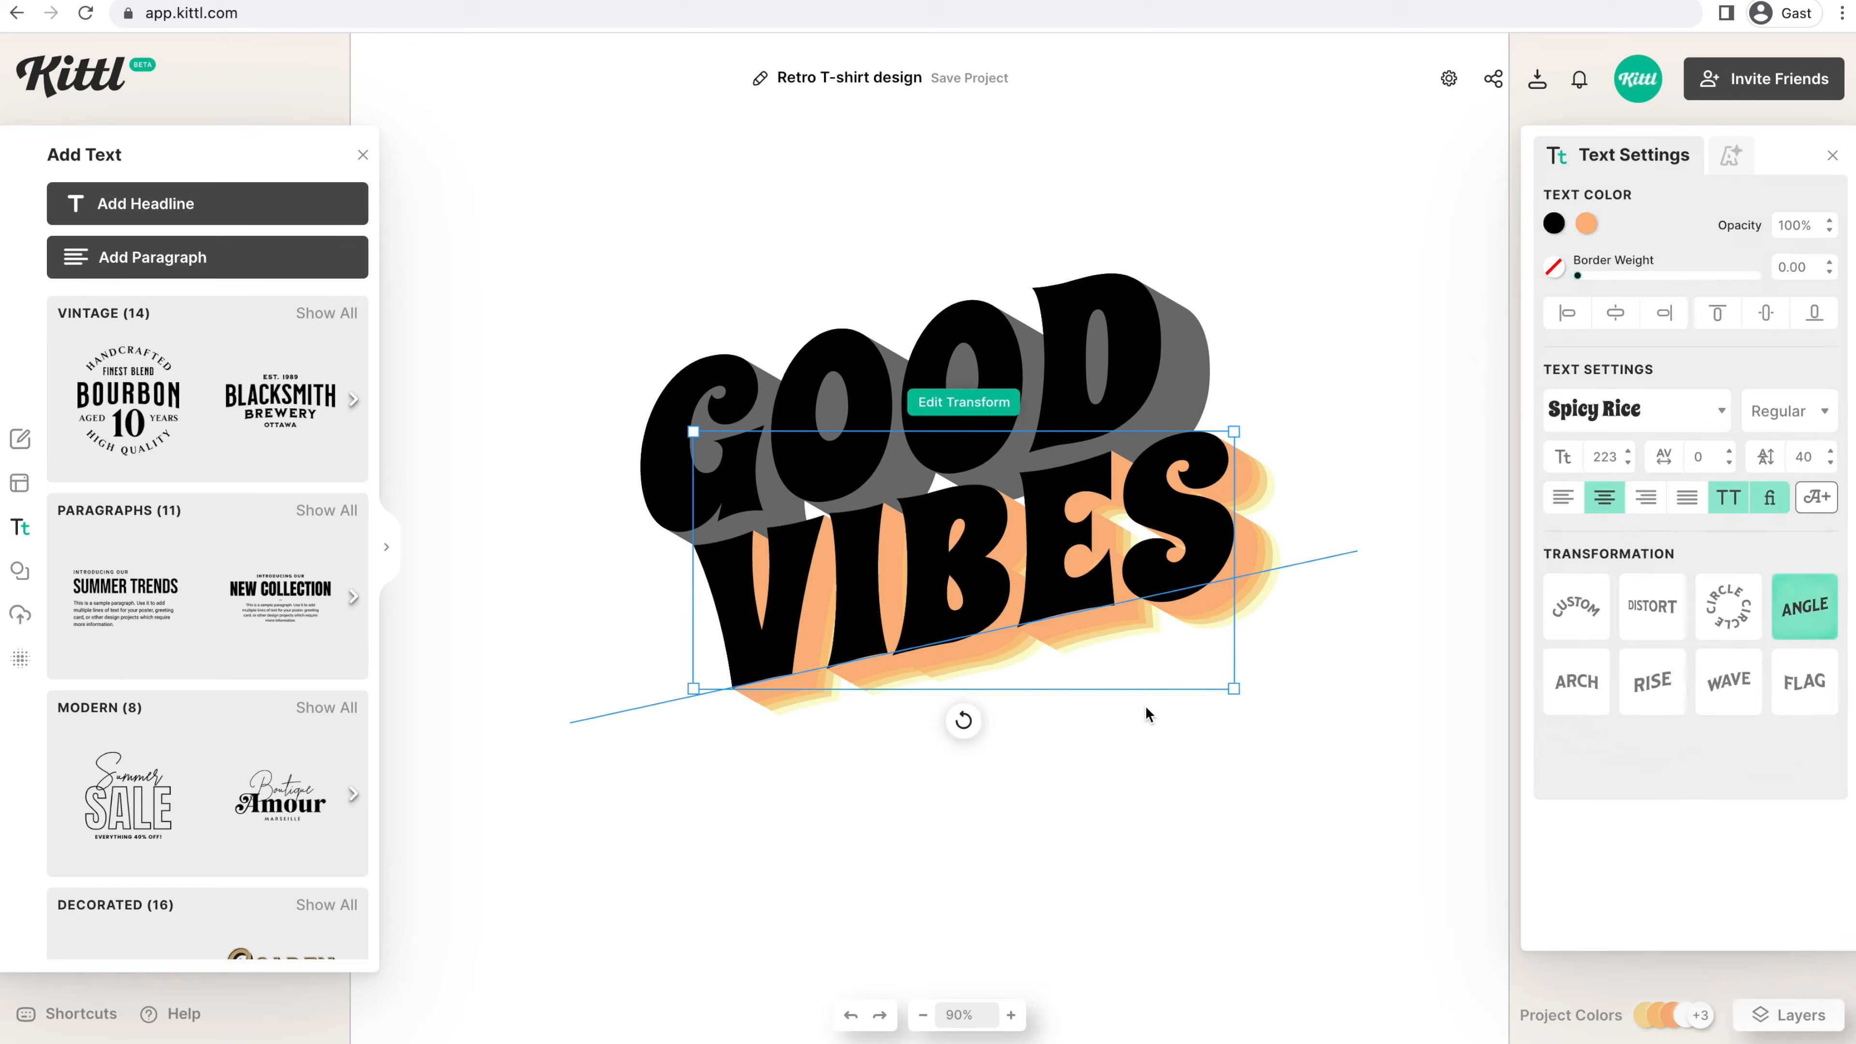
- Duplicate VIBES in place once more and set the newest copy's shadow color to coral, hex f99871
click(1178, 538)
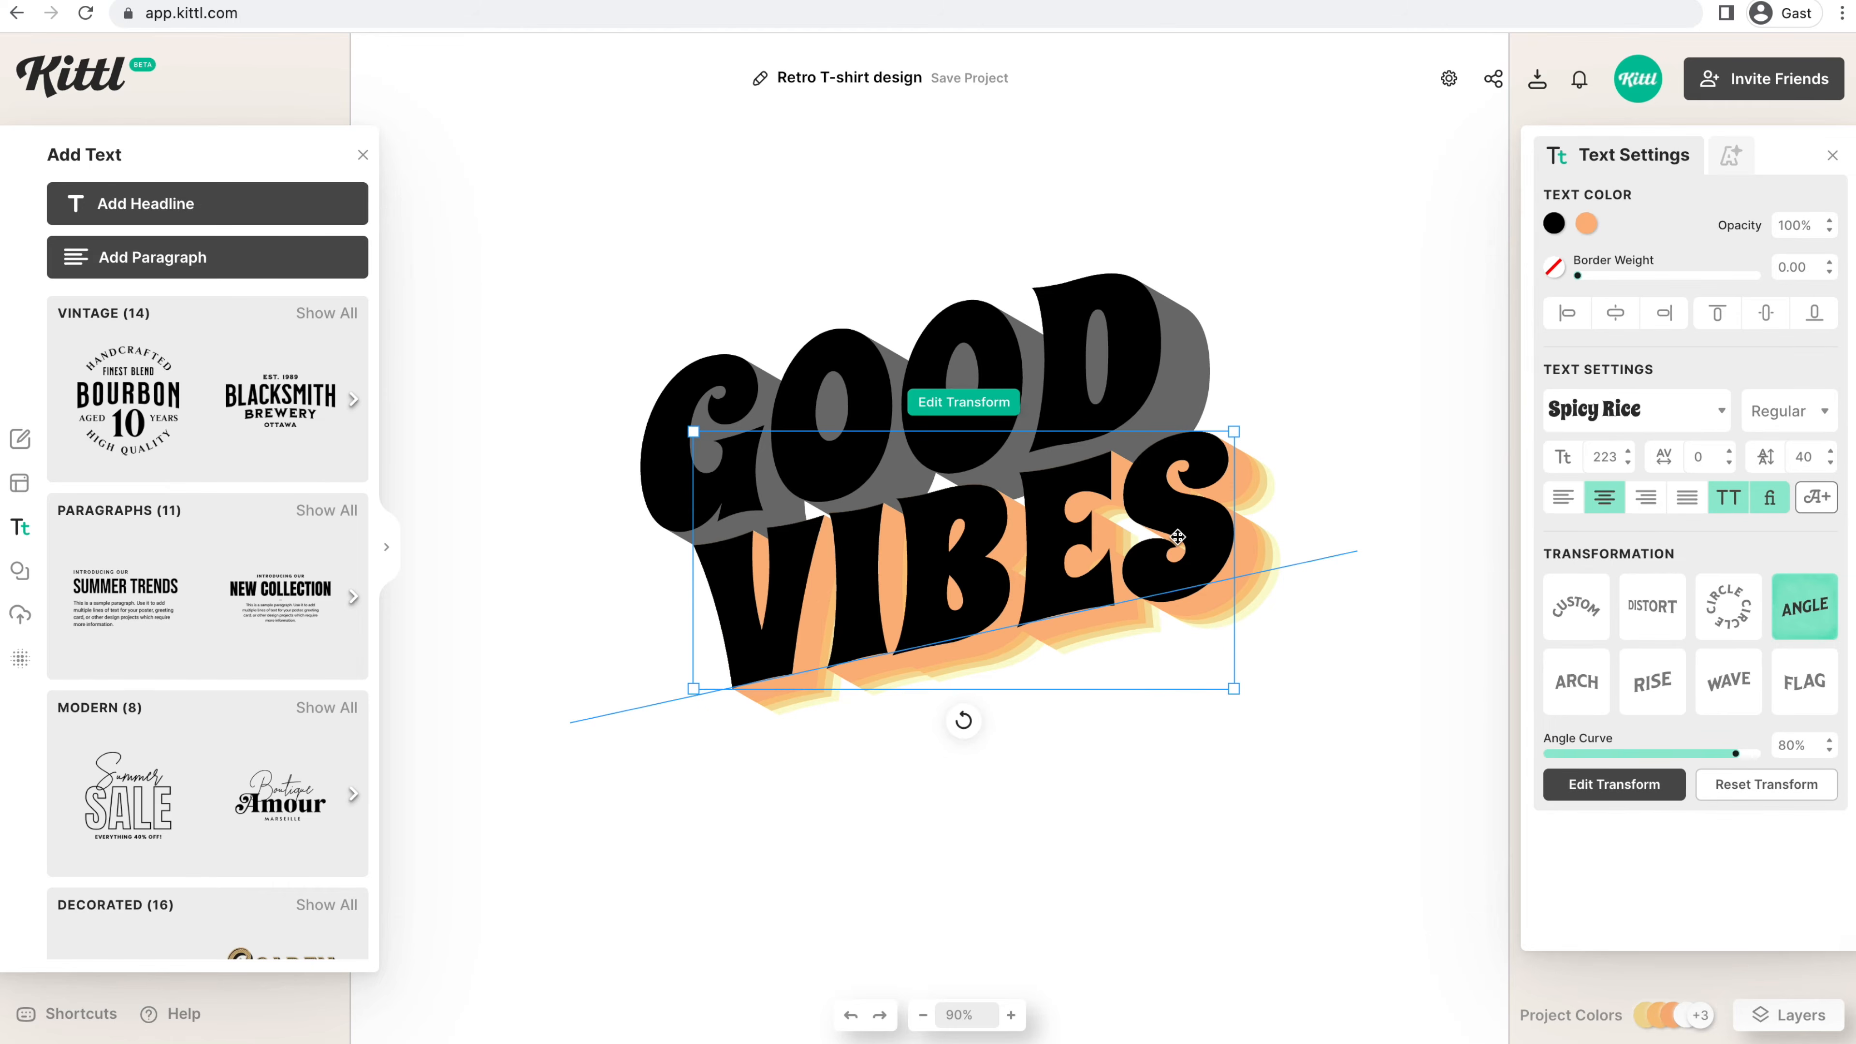
drag(1178, 538, 1186, 555)
click(1587, 223)
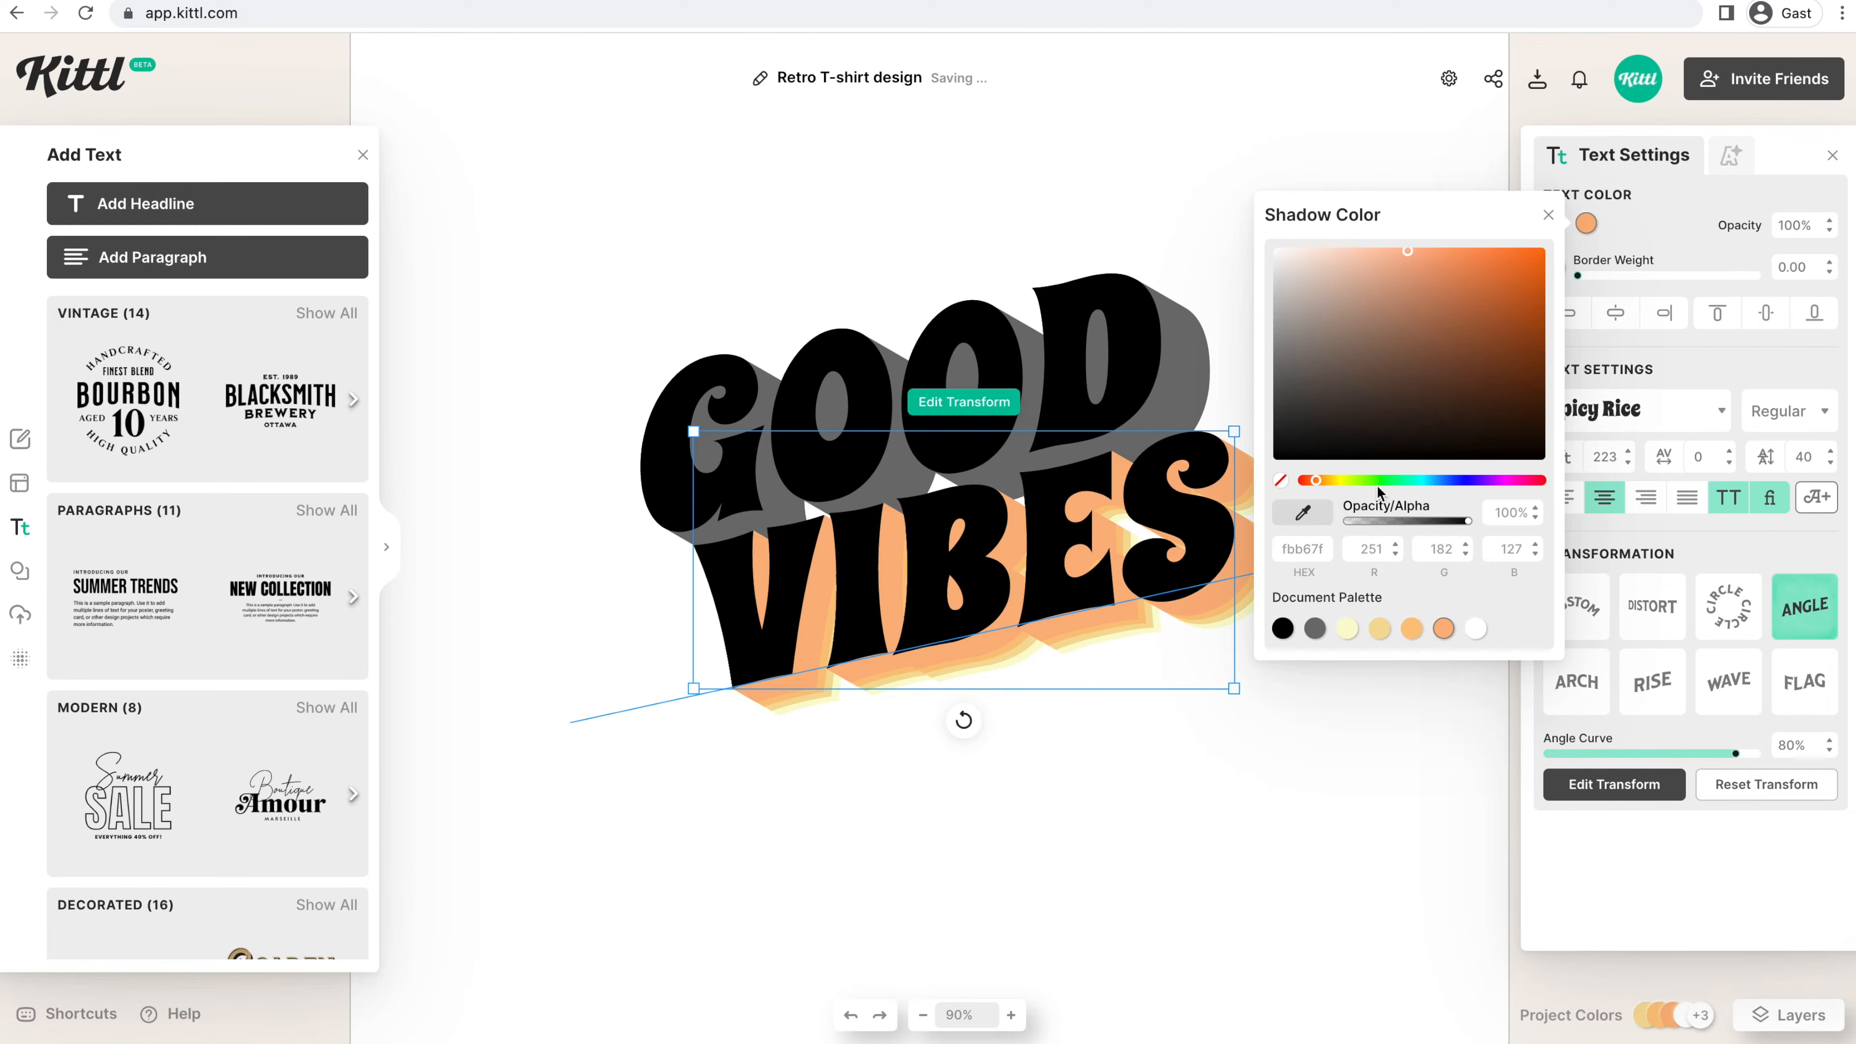
drag(1312, 482, 1310, 482)
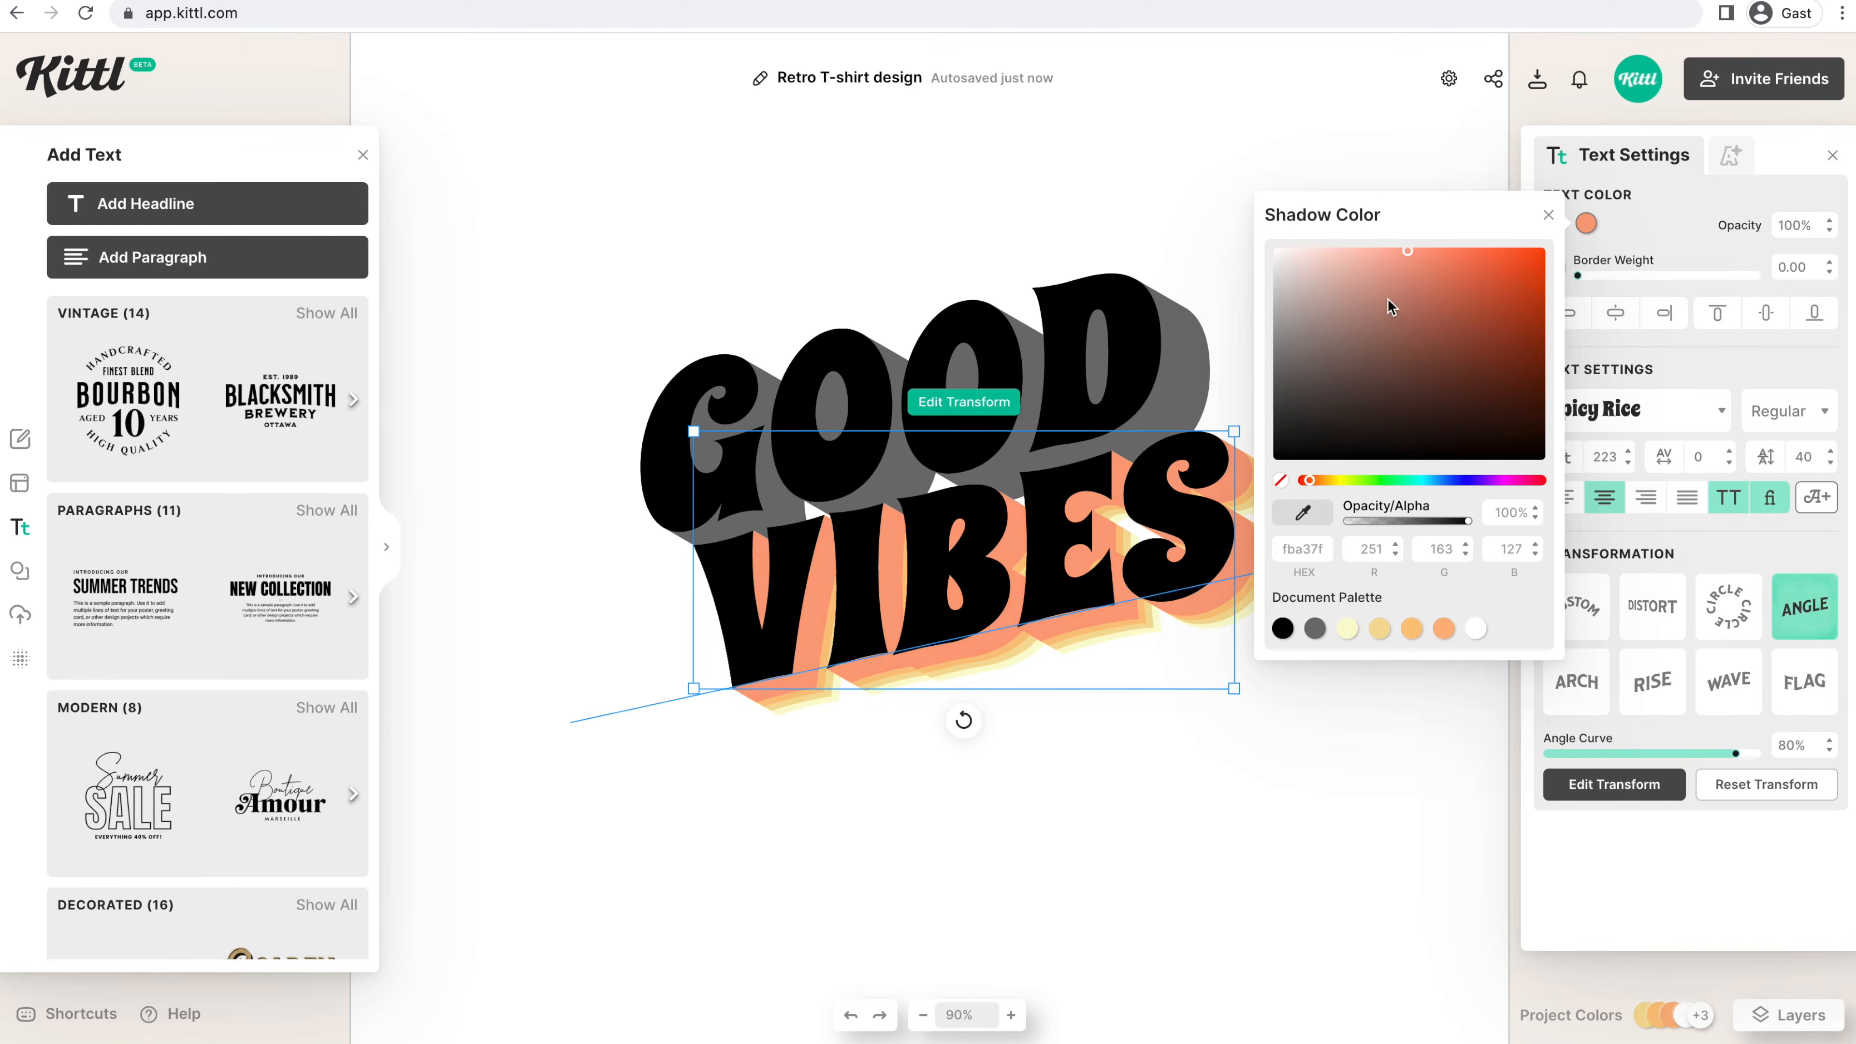
click(1431, 252)
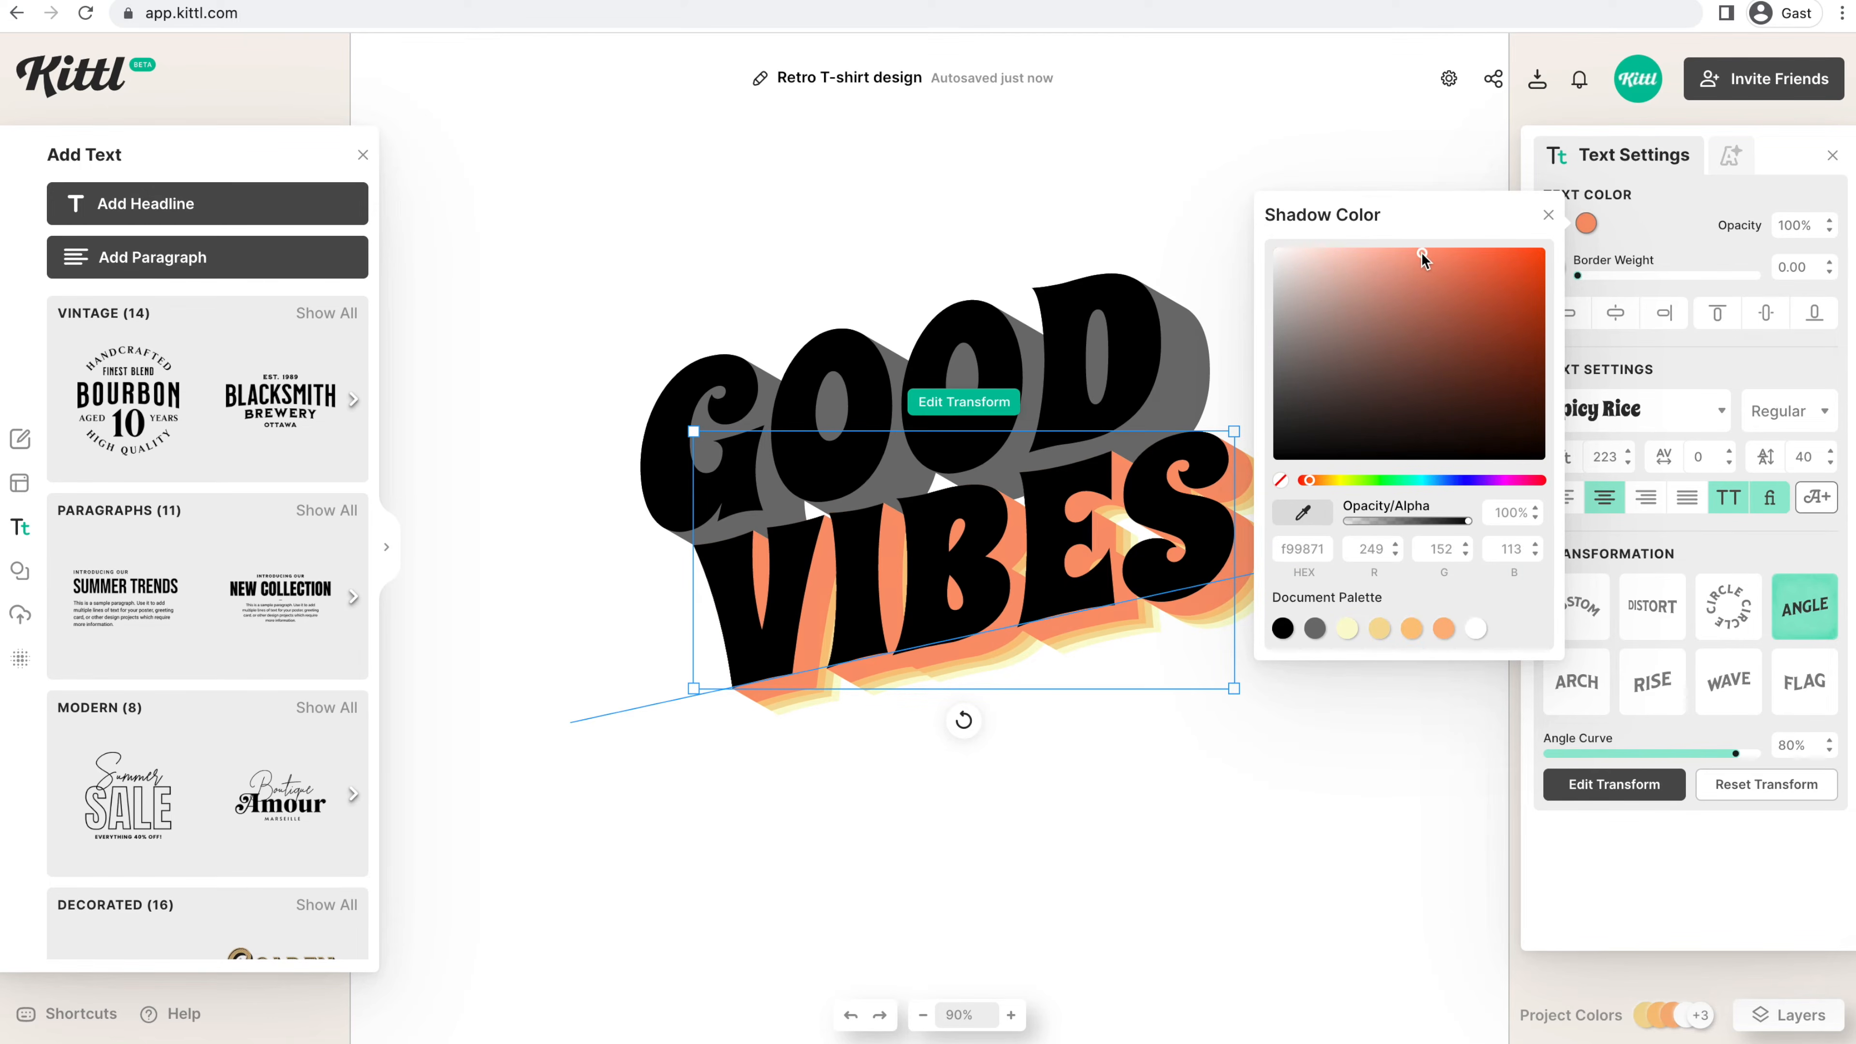
- Lower the coral VIBES copy's block shadow offset to 4 and fill its lettering with pale cream, hex fffde2
click(1732, 155)
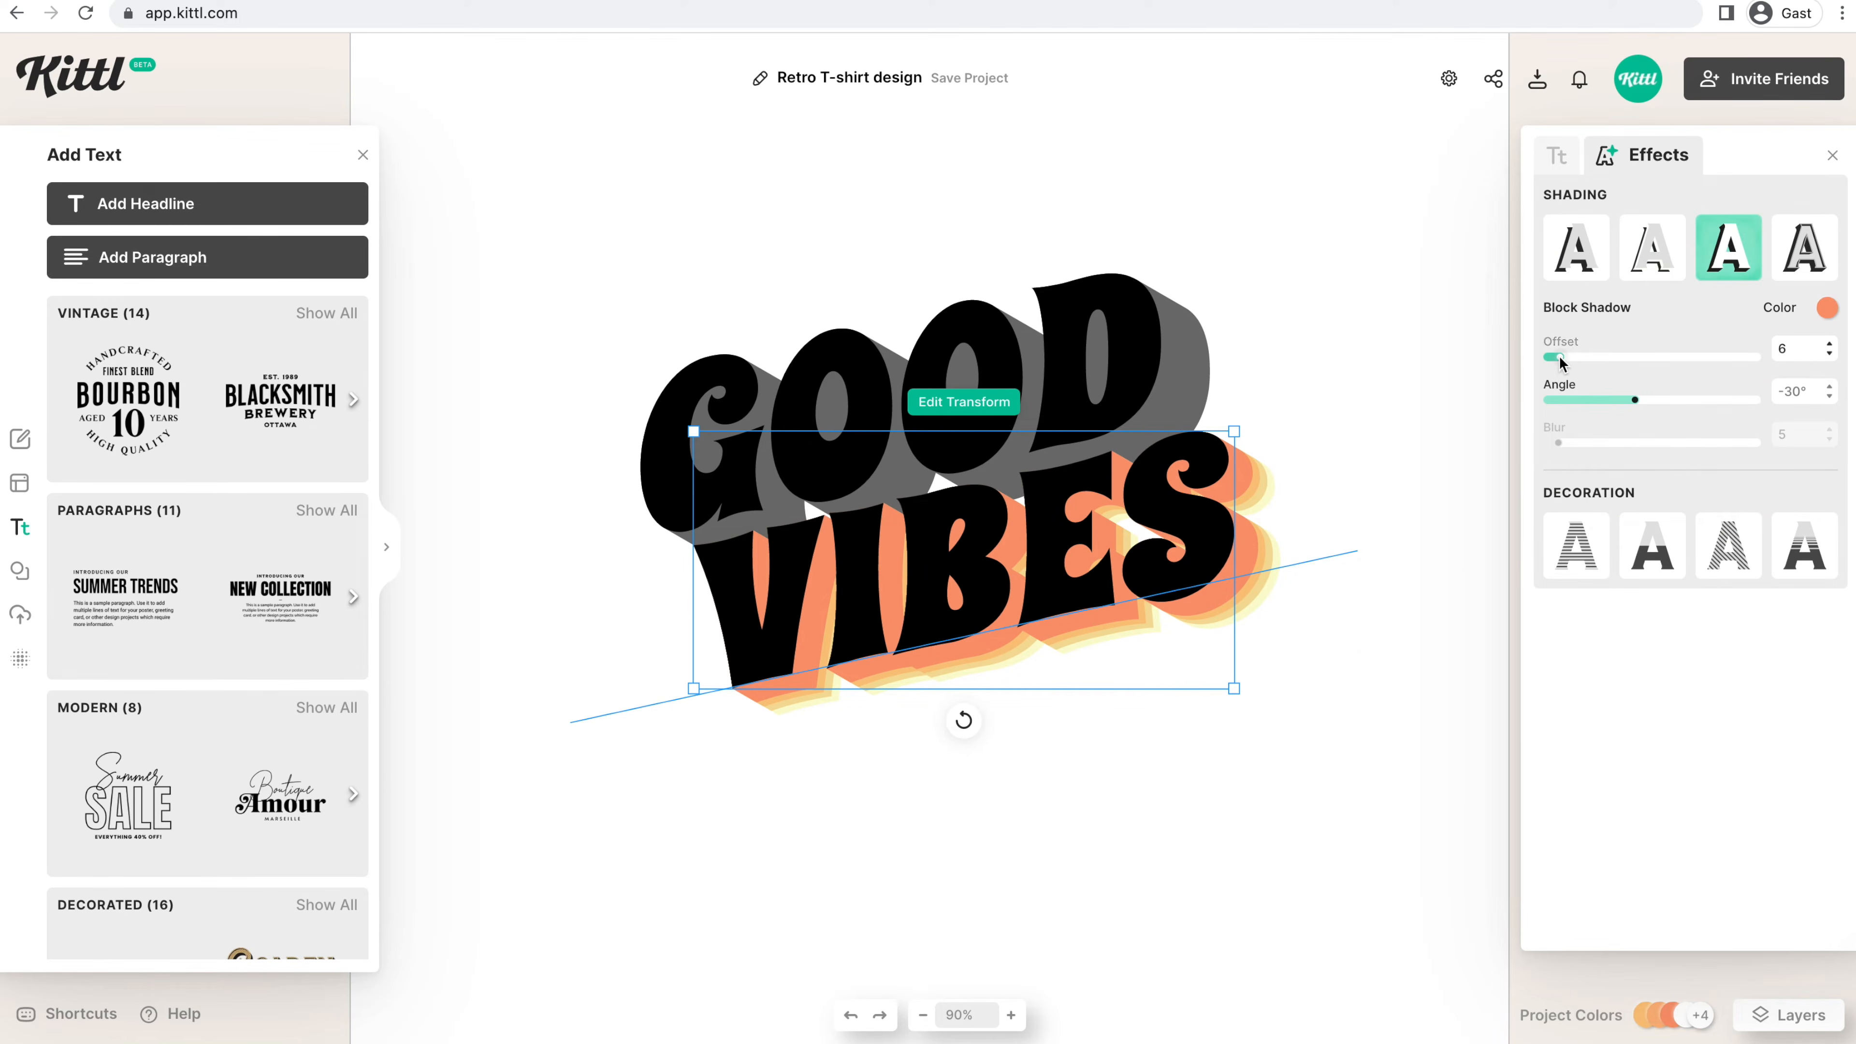
drag(1560, 361, 1557, 364)
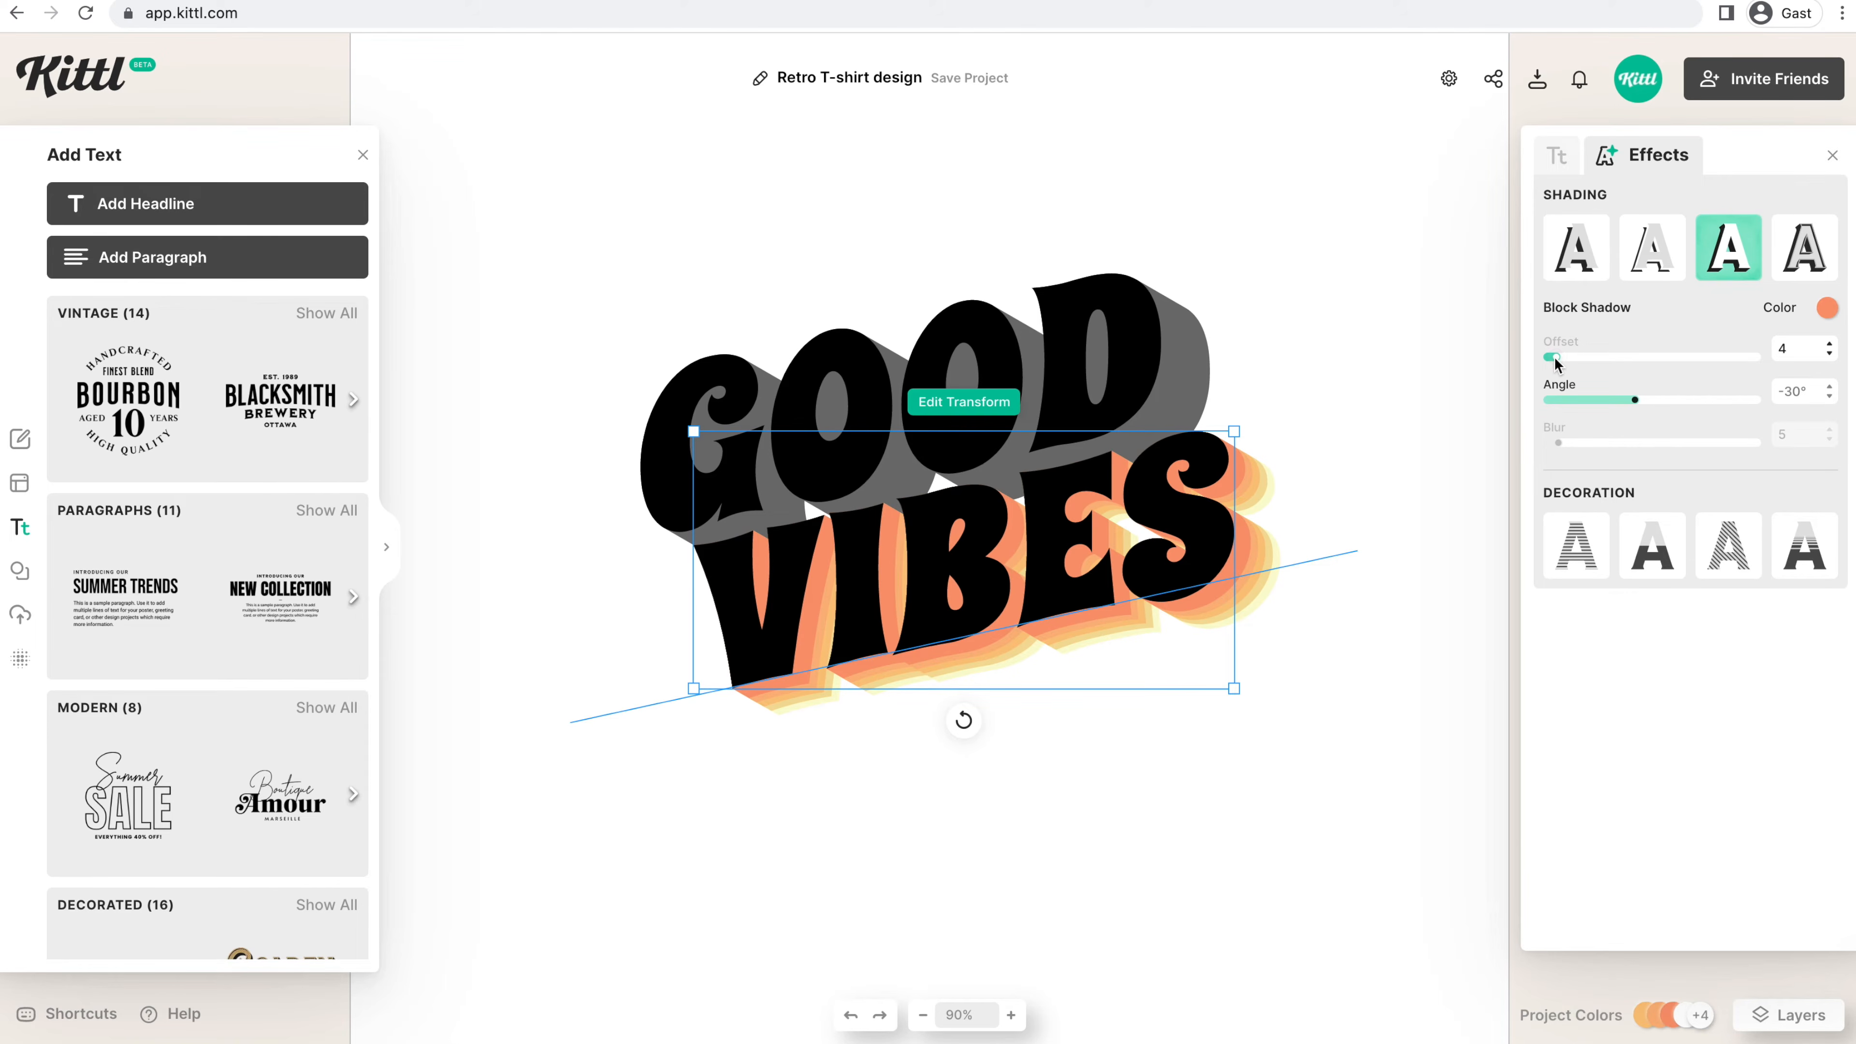
click(1560, 161)
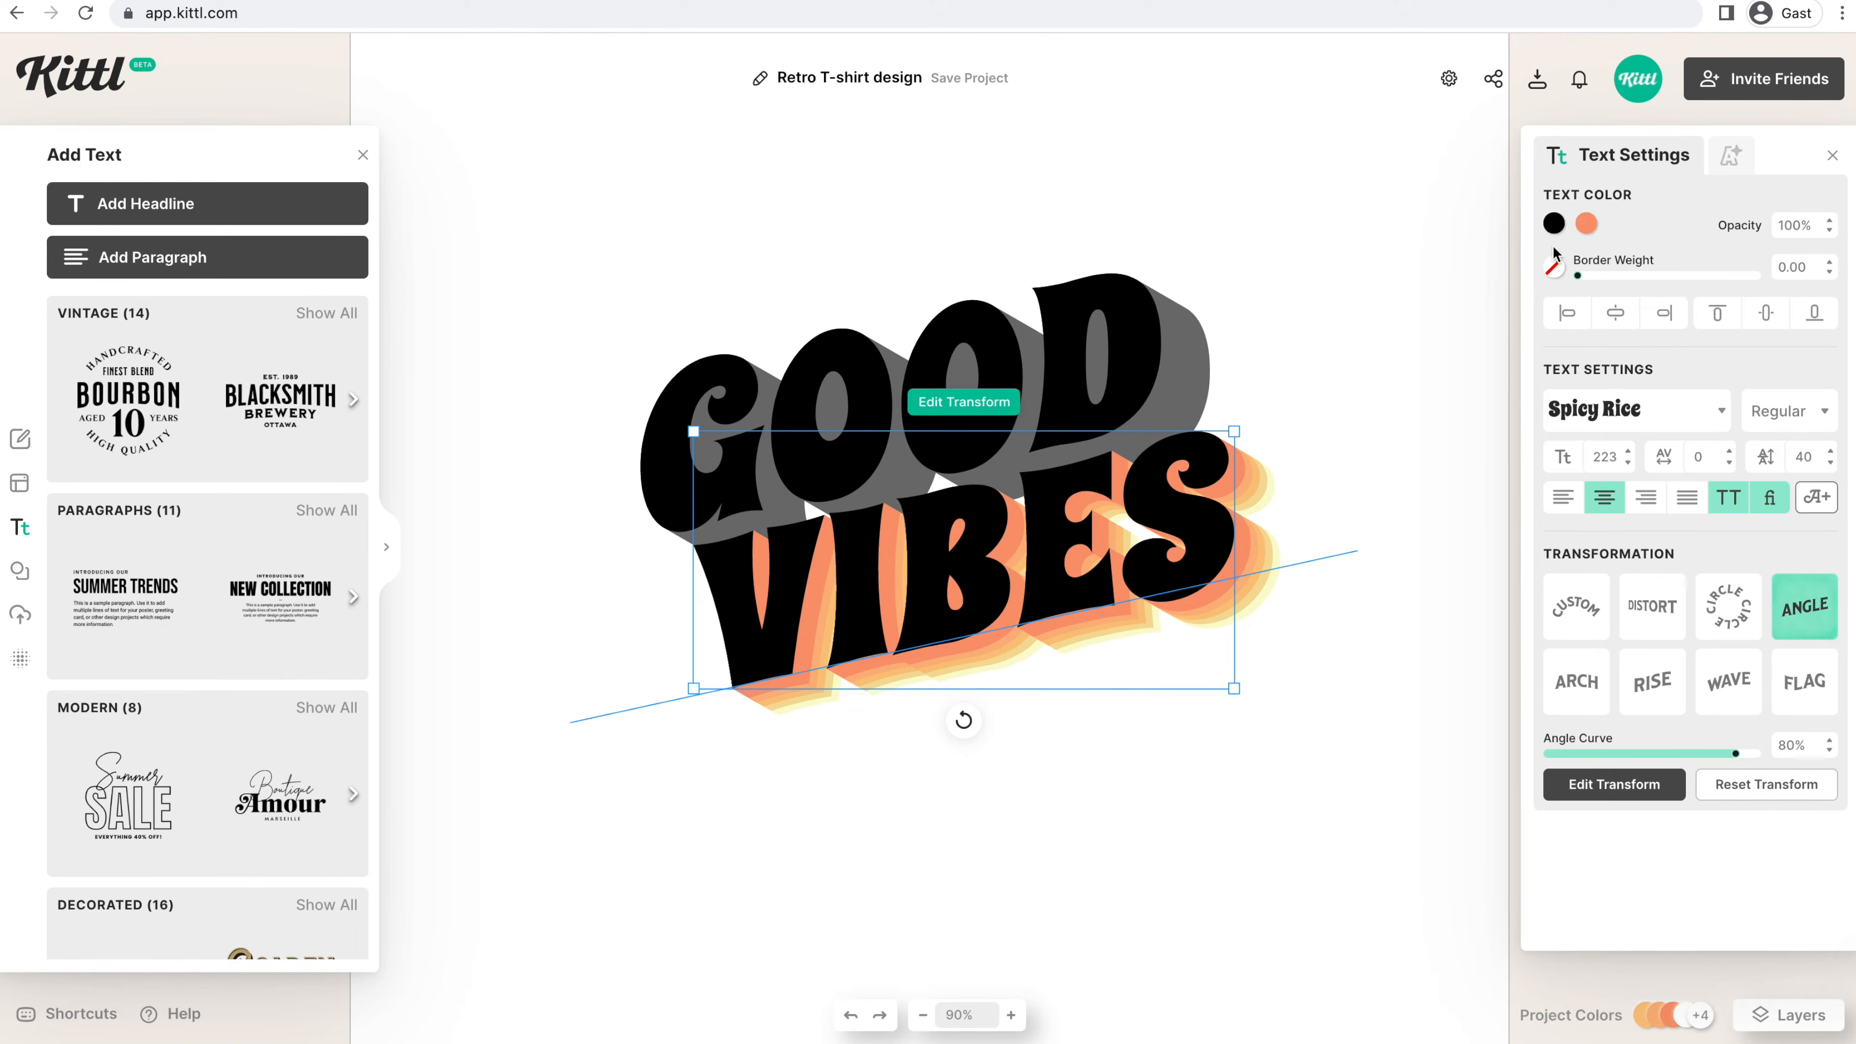
click(1555, 224)
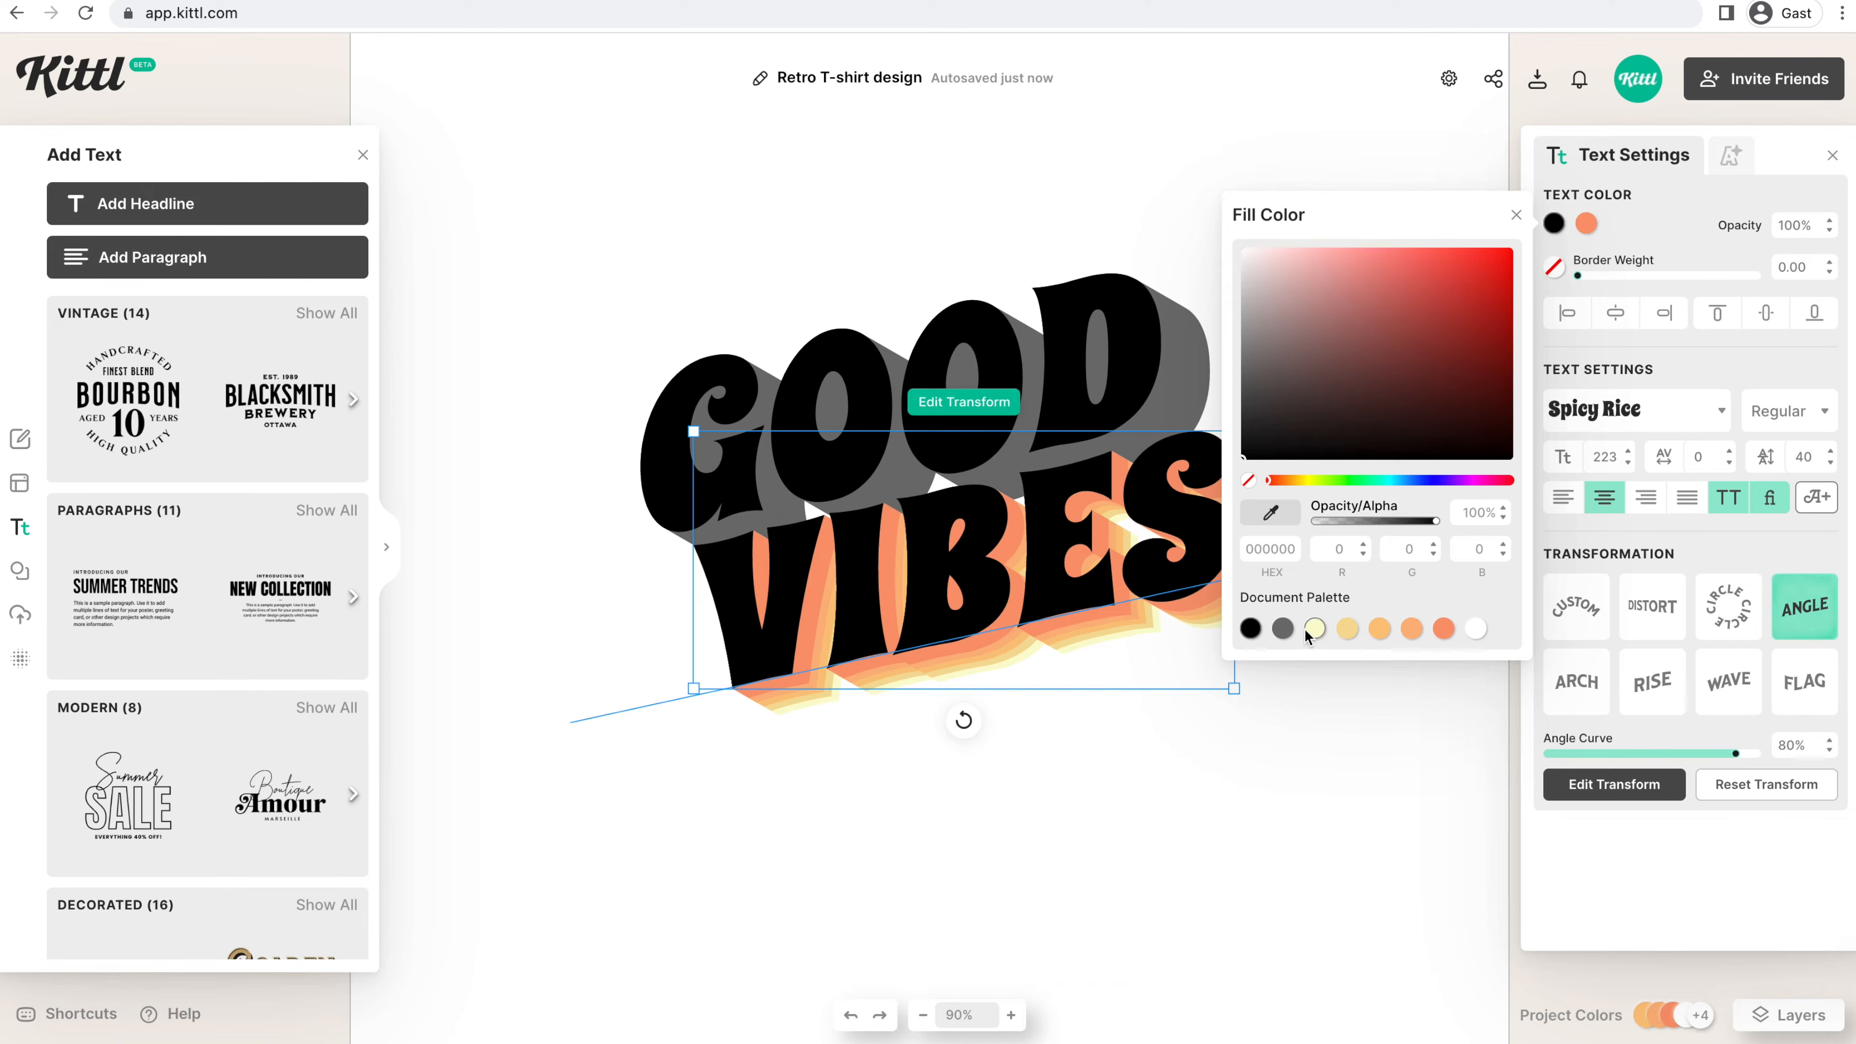
click(1301, 480)
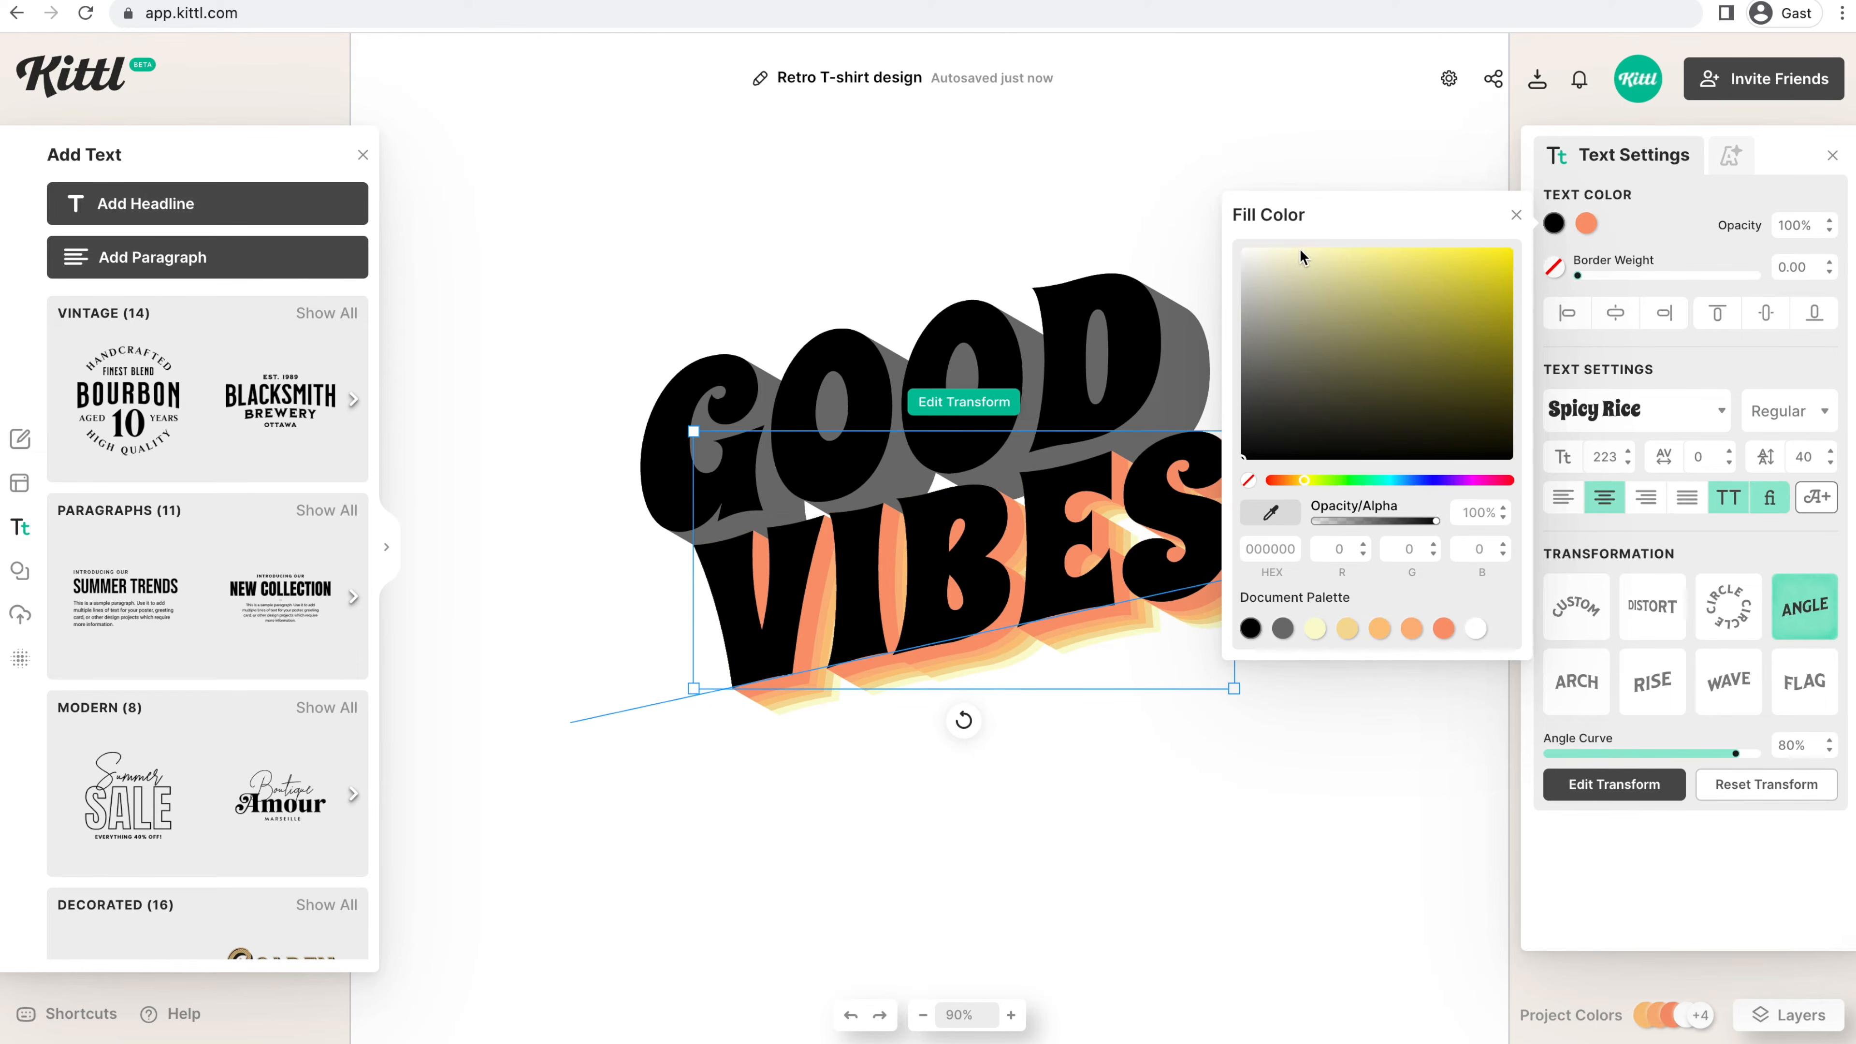
drag(1300, 248, 1278, 252)
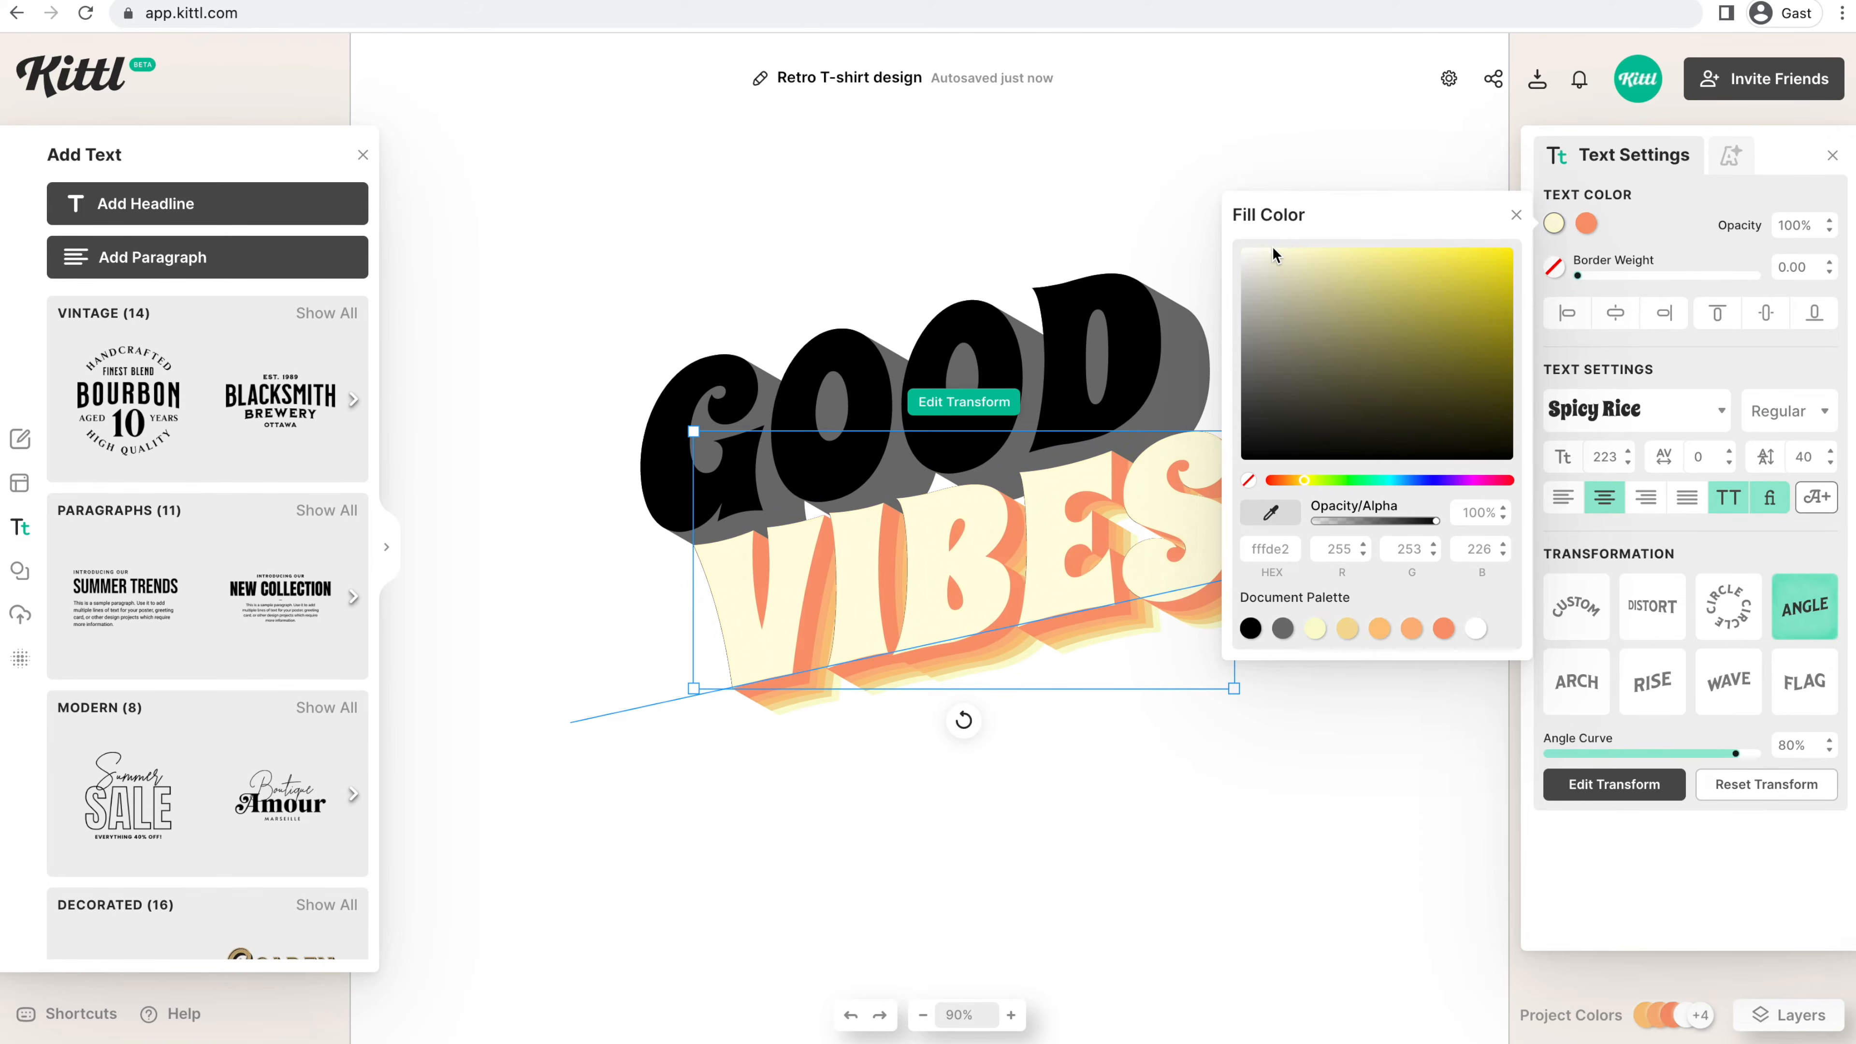
click(1216, 214)
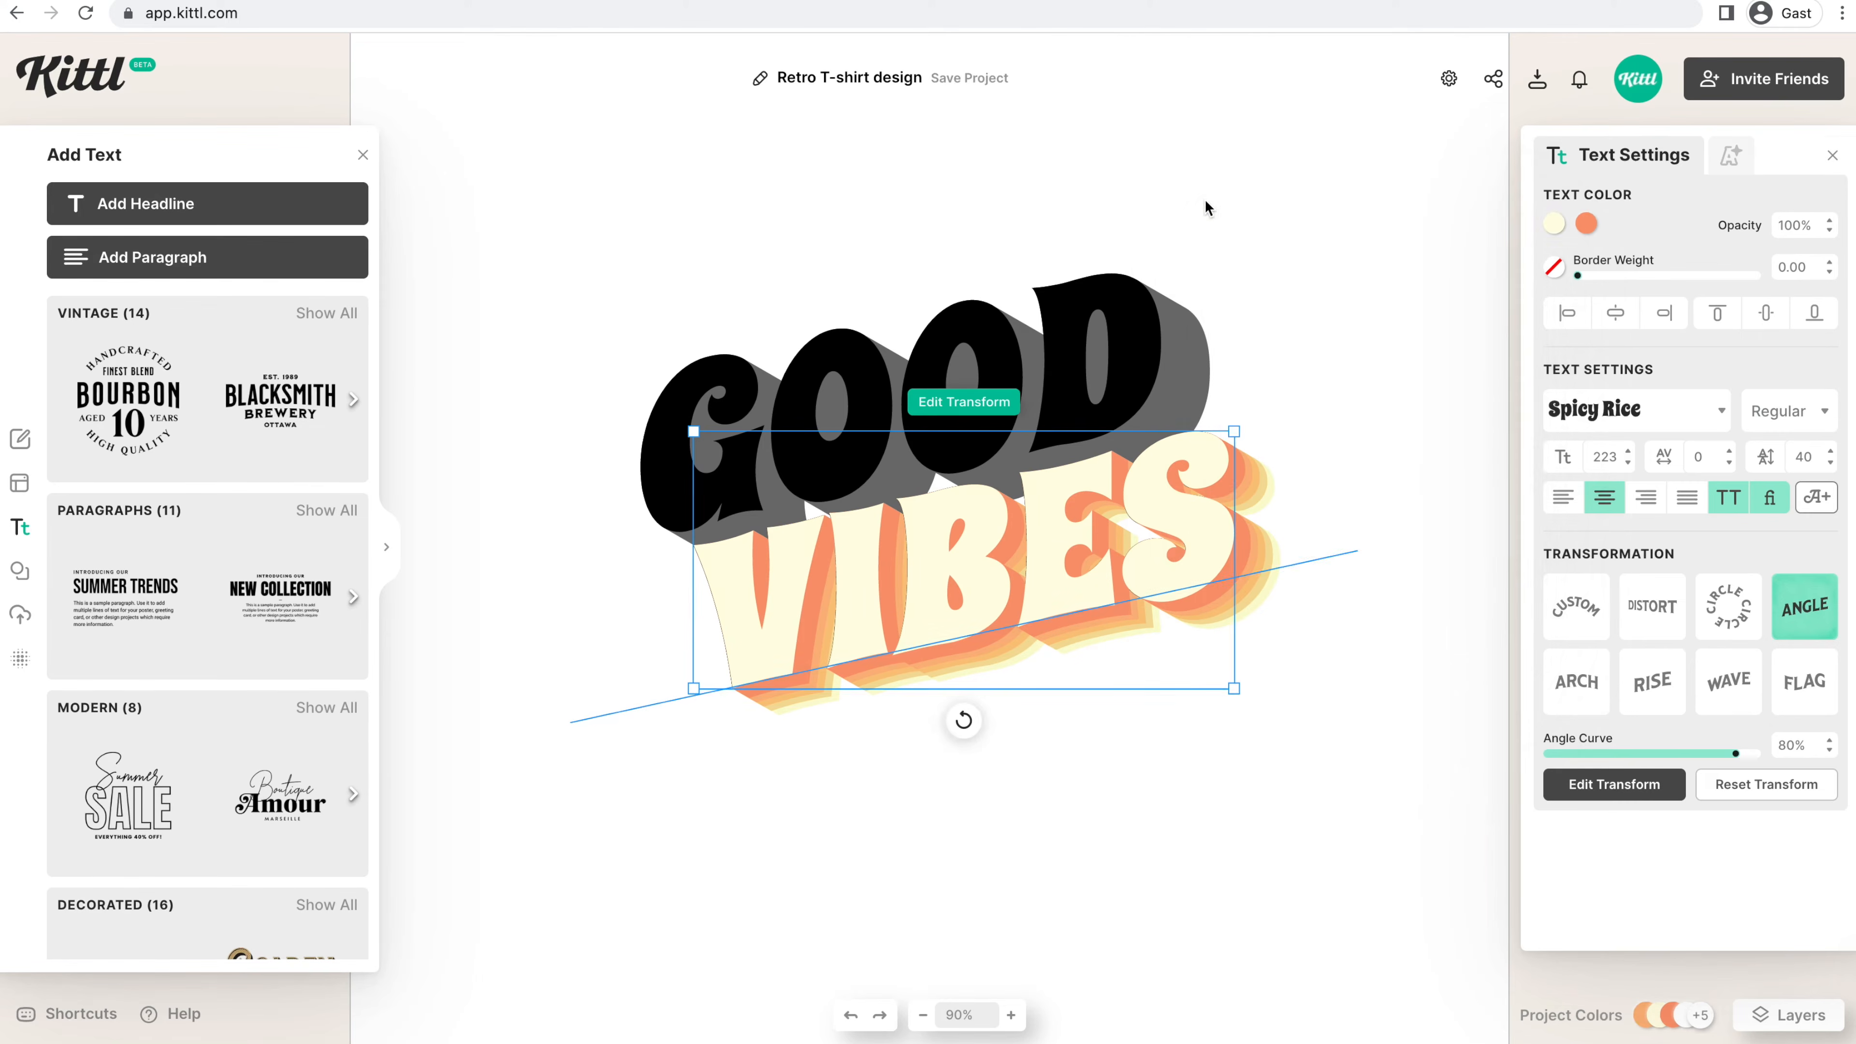
click(1215, 712)
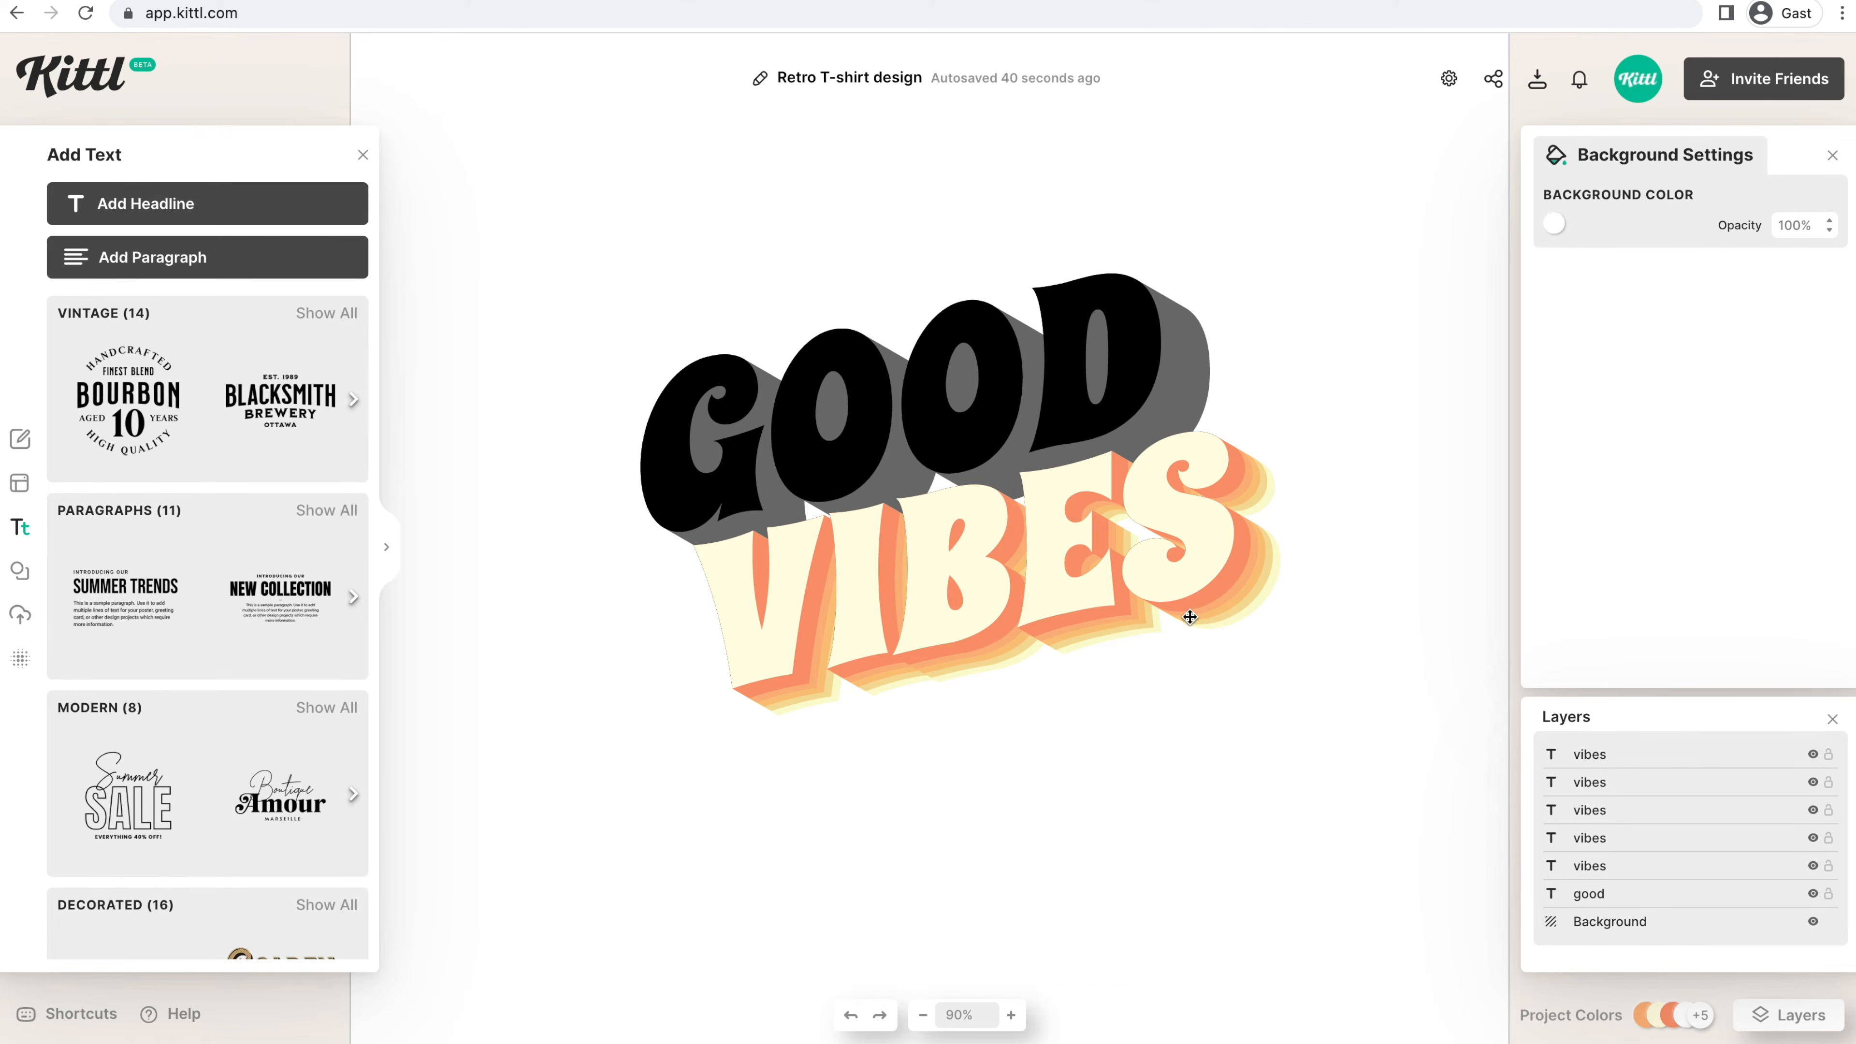
- Outline the top VIBES copy with a coral border, hex f99972, at a weight of 4.30
click(1202, 572)
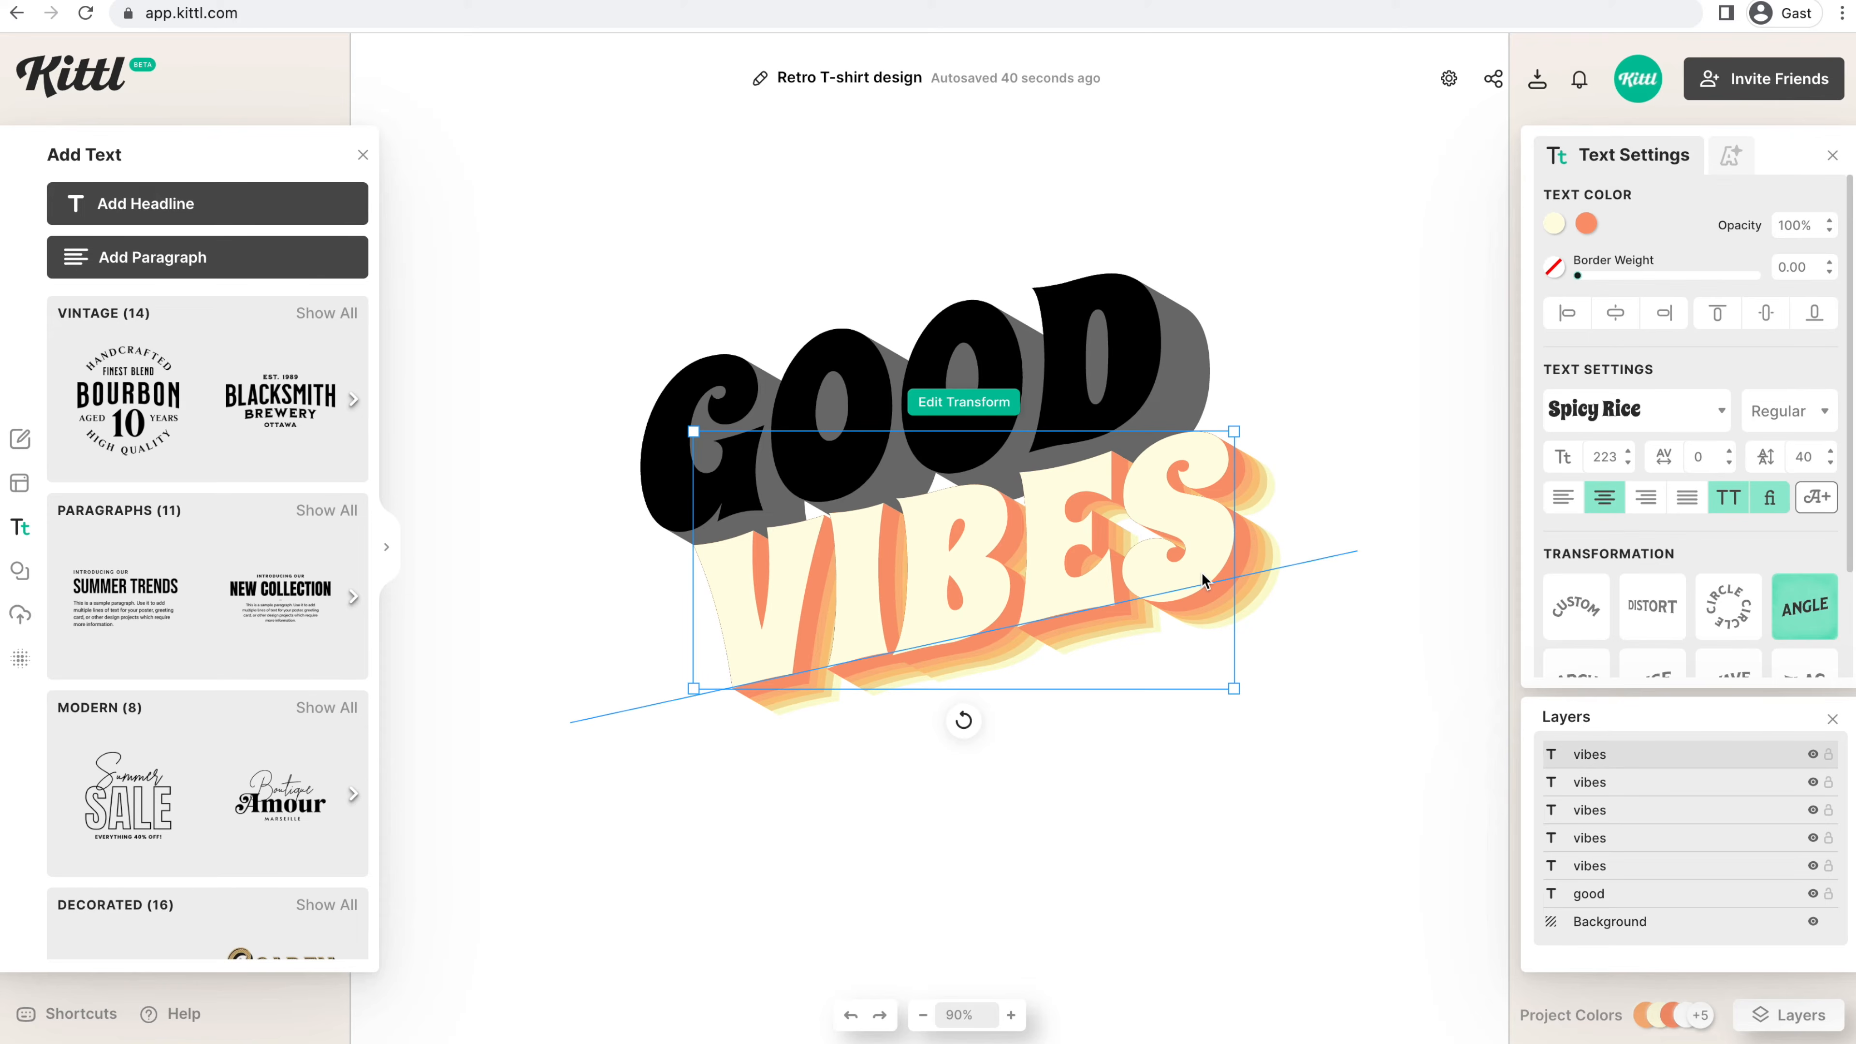
drag(1579, 280, 1587, 284)
click(1554, 267)
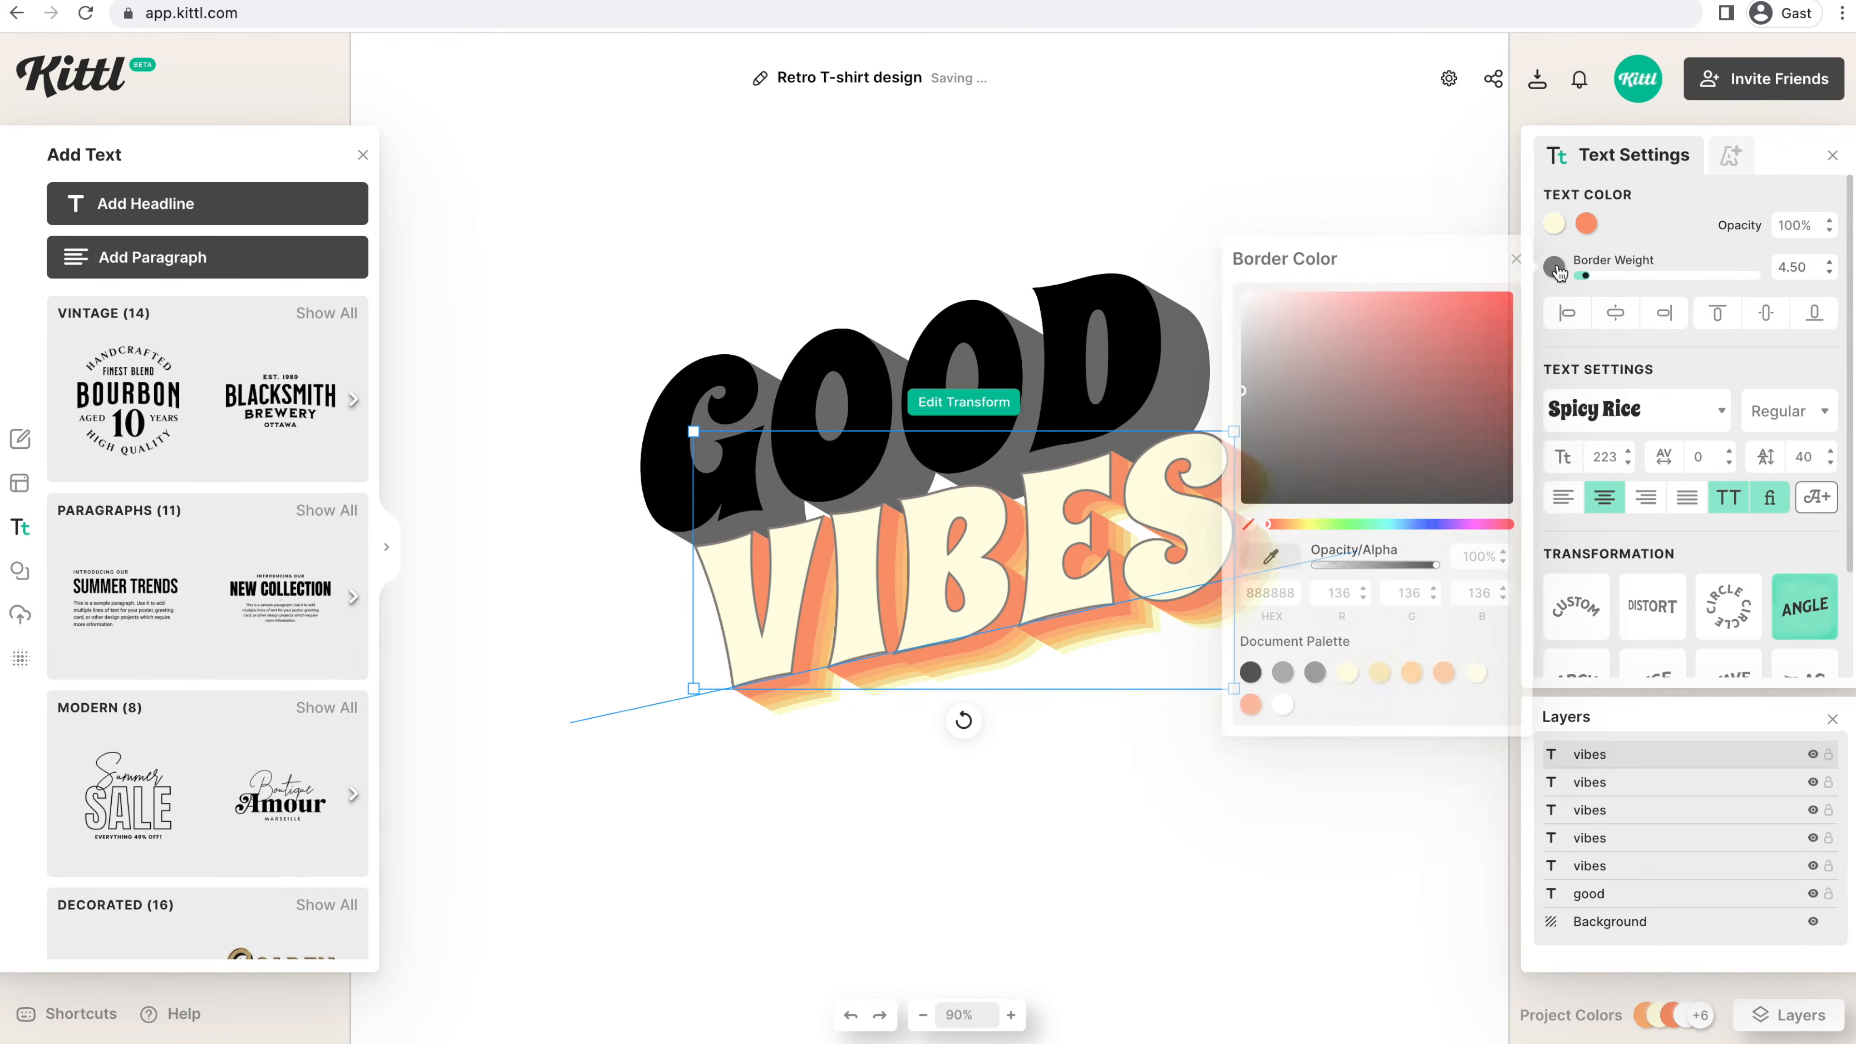
click(1250, 705)
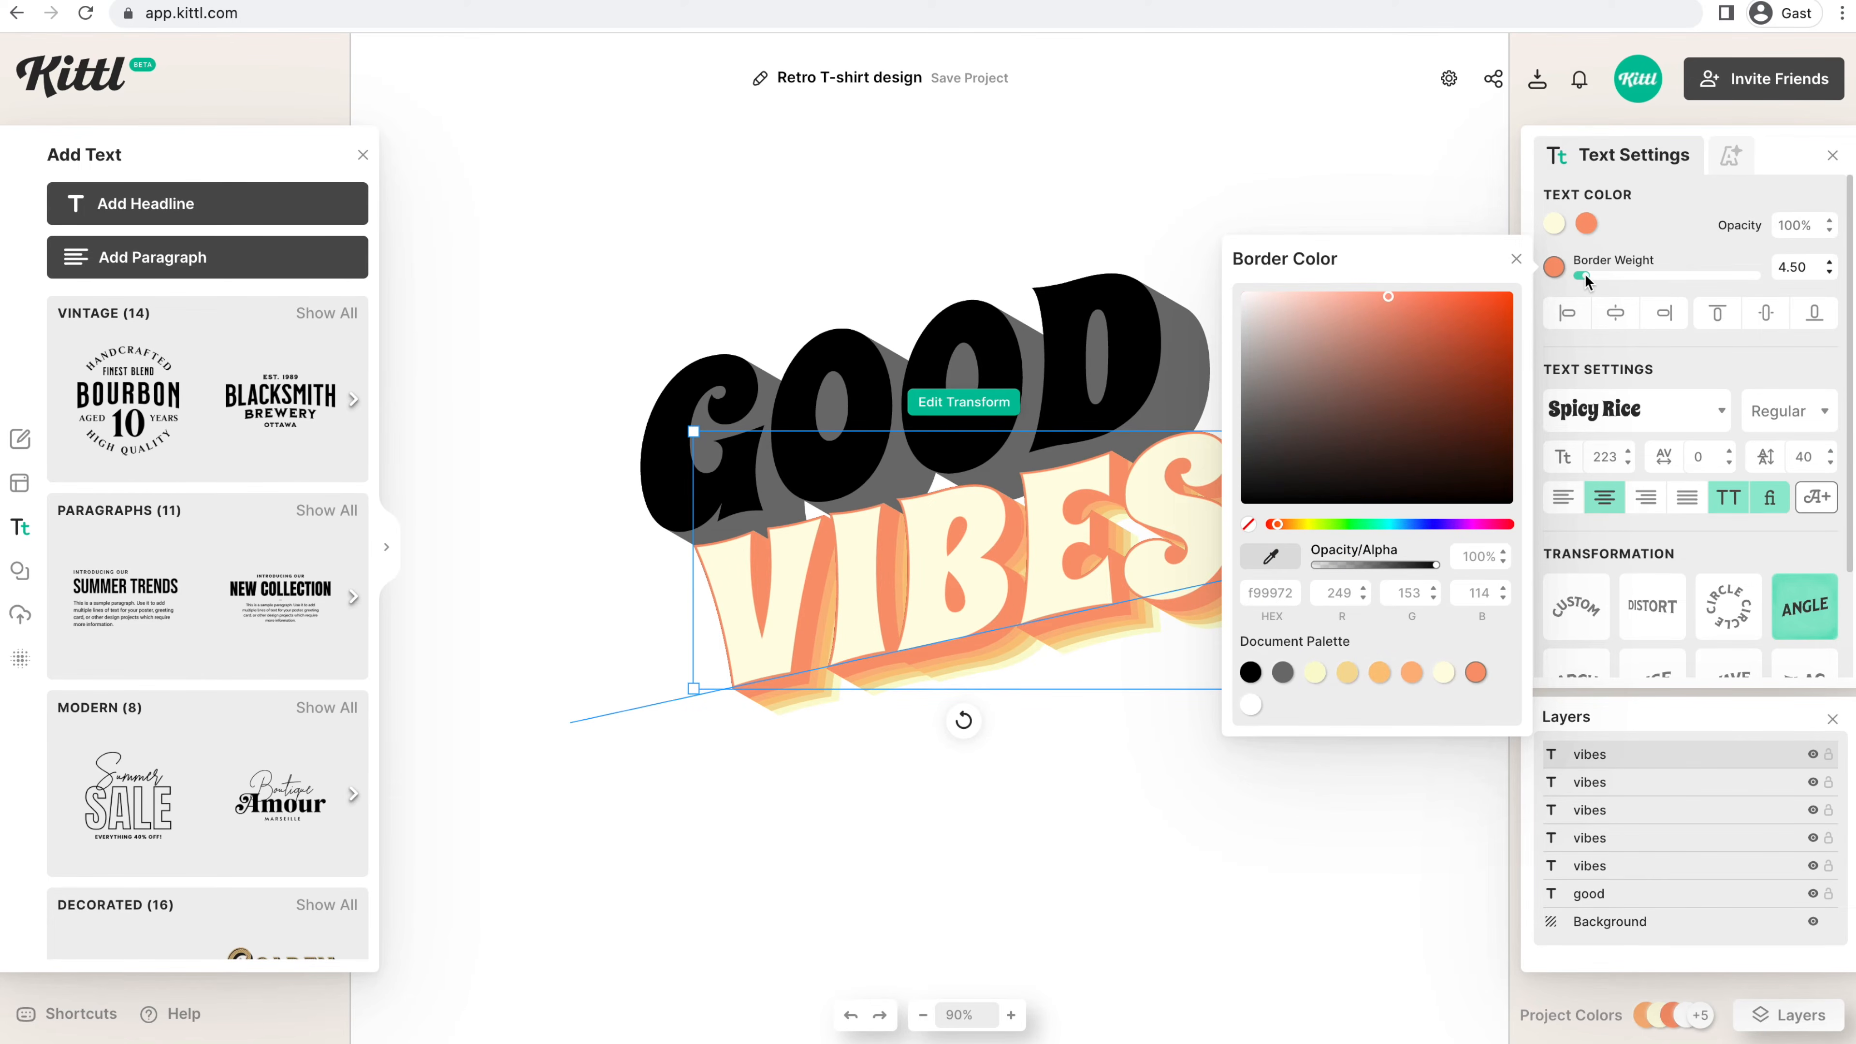
drag(1582, 274, 1580, 275)
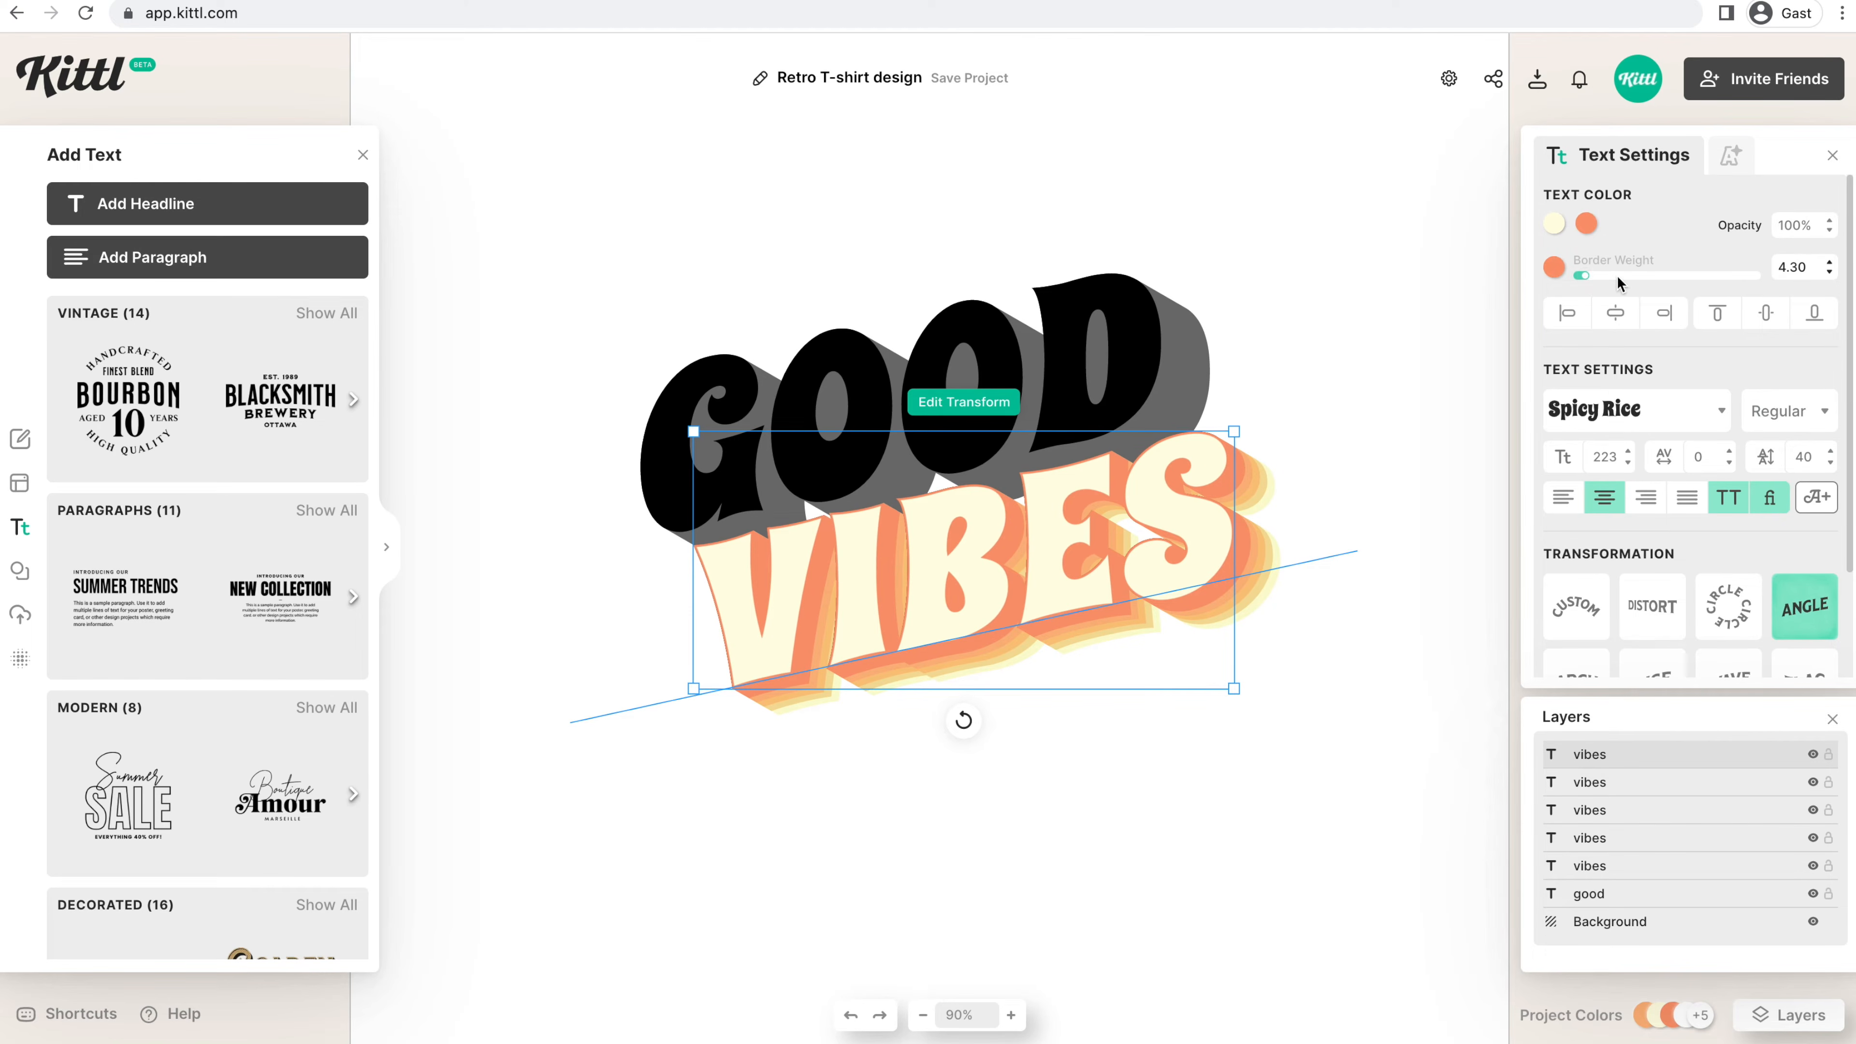
click(1386, 296)
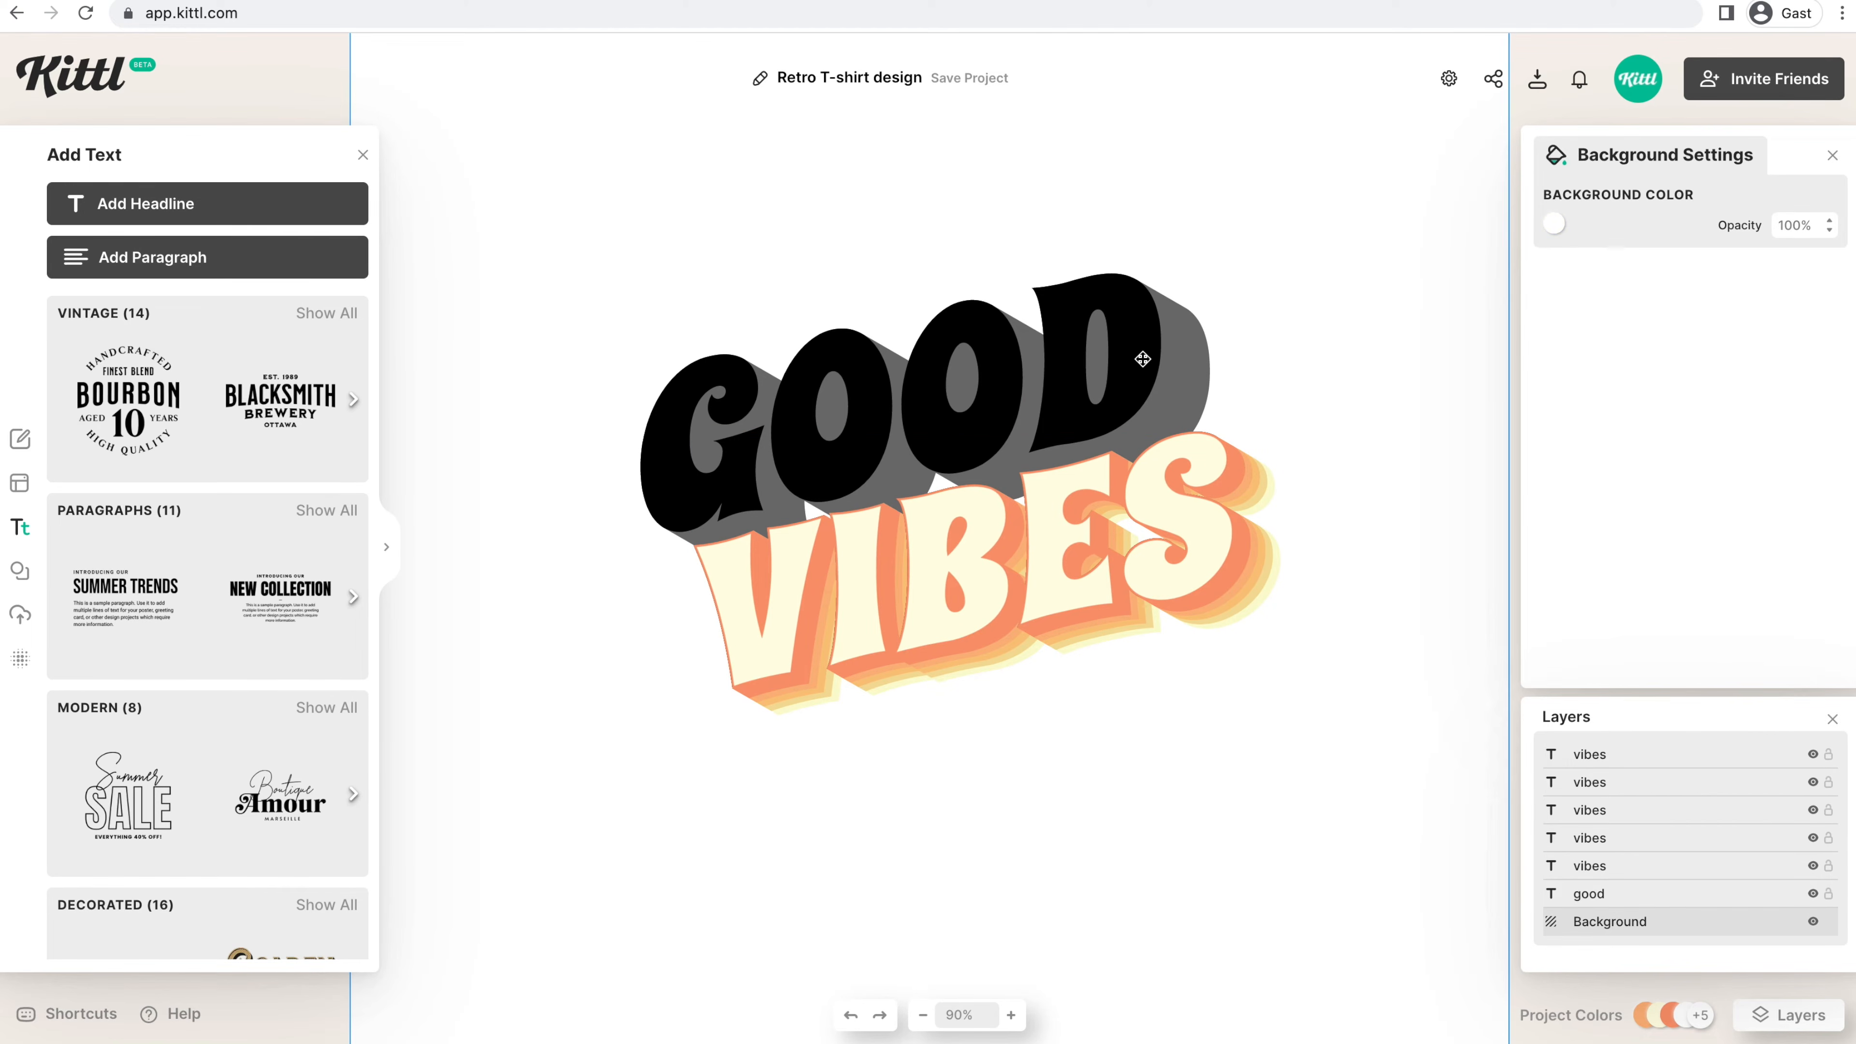
- Select all the stacked VIBES copies together and align them to their vertical middle
drag(1034, 795, 1072, 563)
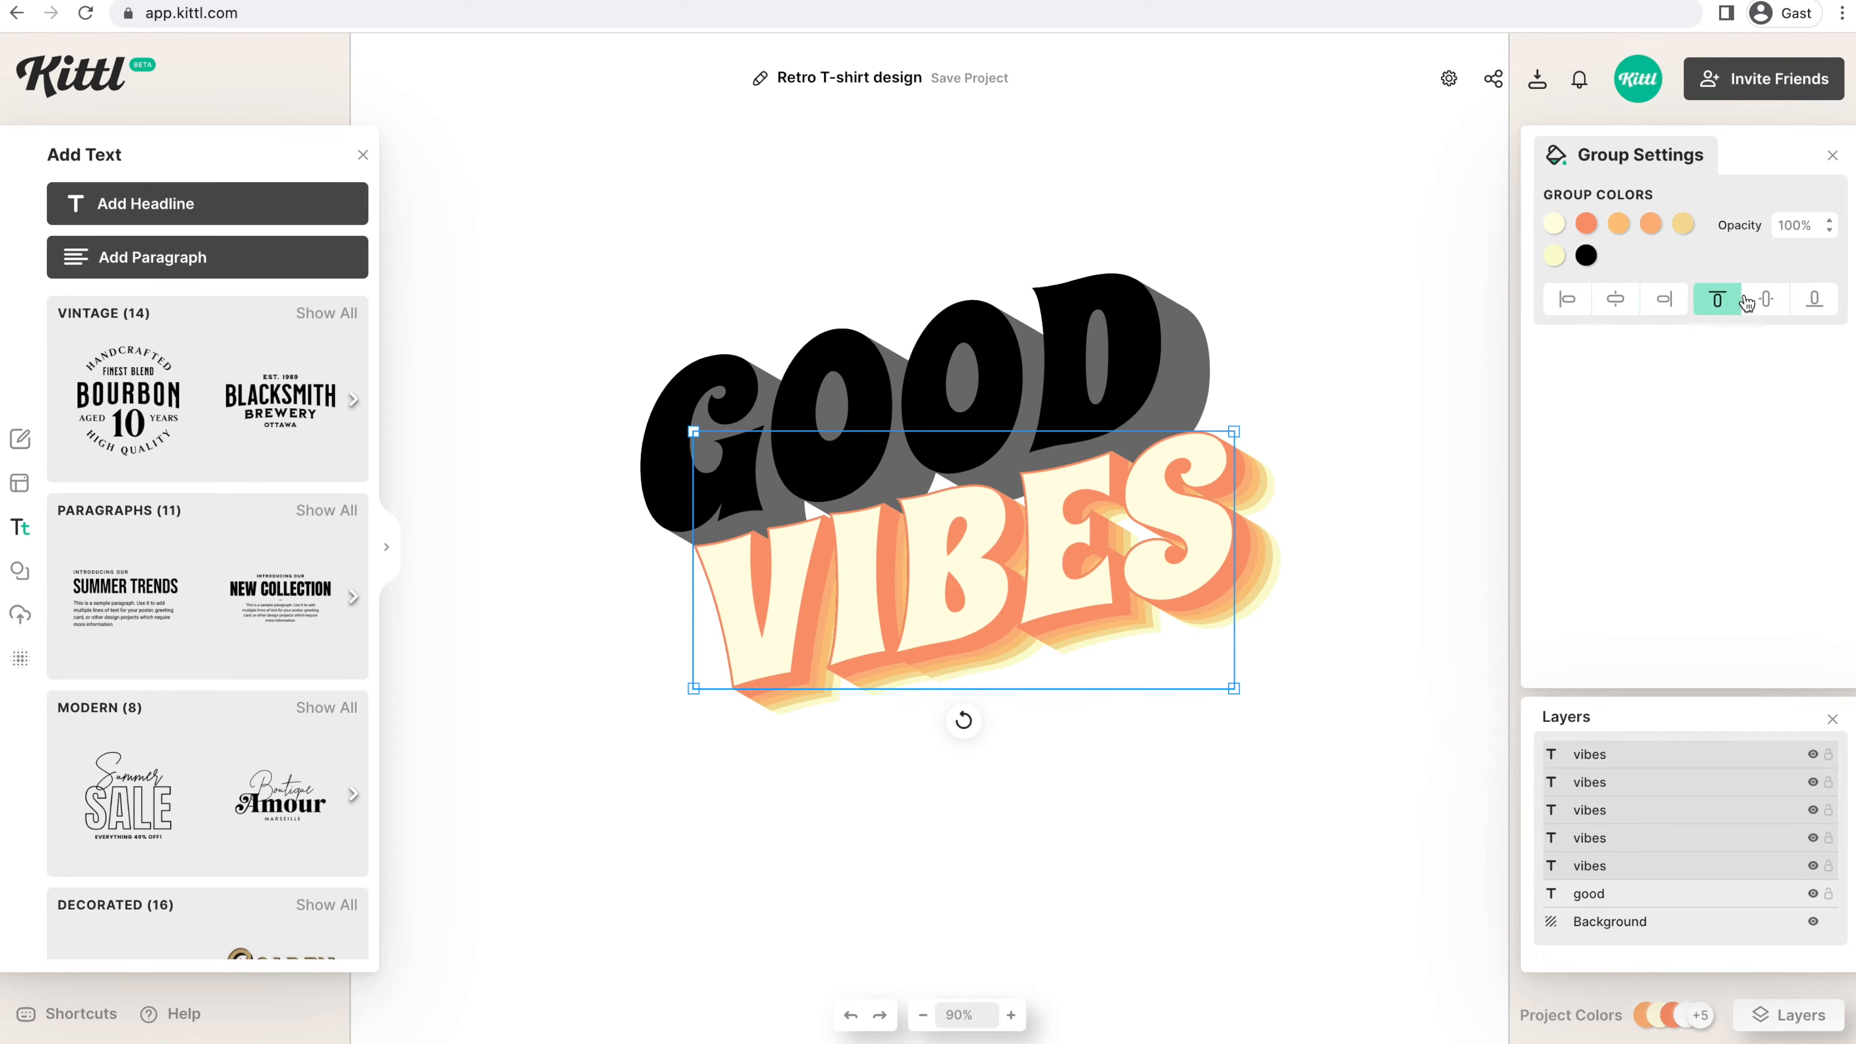
click(1769, 299)
click(1190, 817)
- Stack GOOD copies in place with progressively shorter block shadows running from pale yellow through orange to coral, matching VIBES
click(1152, 338)
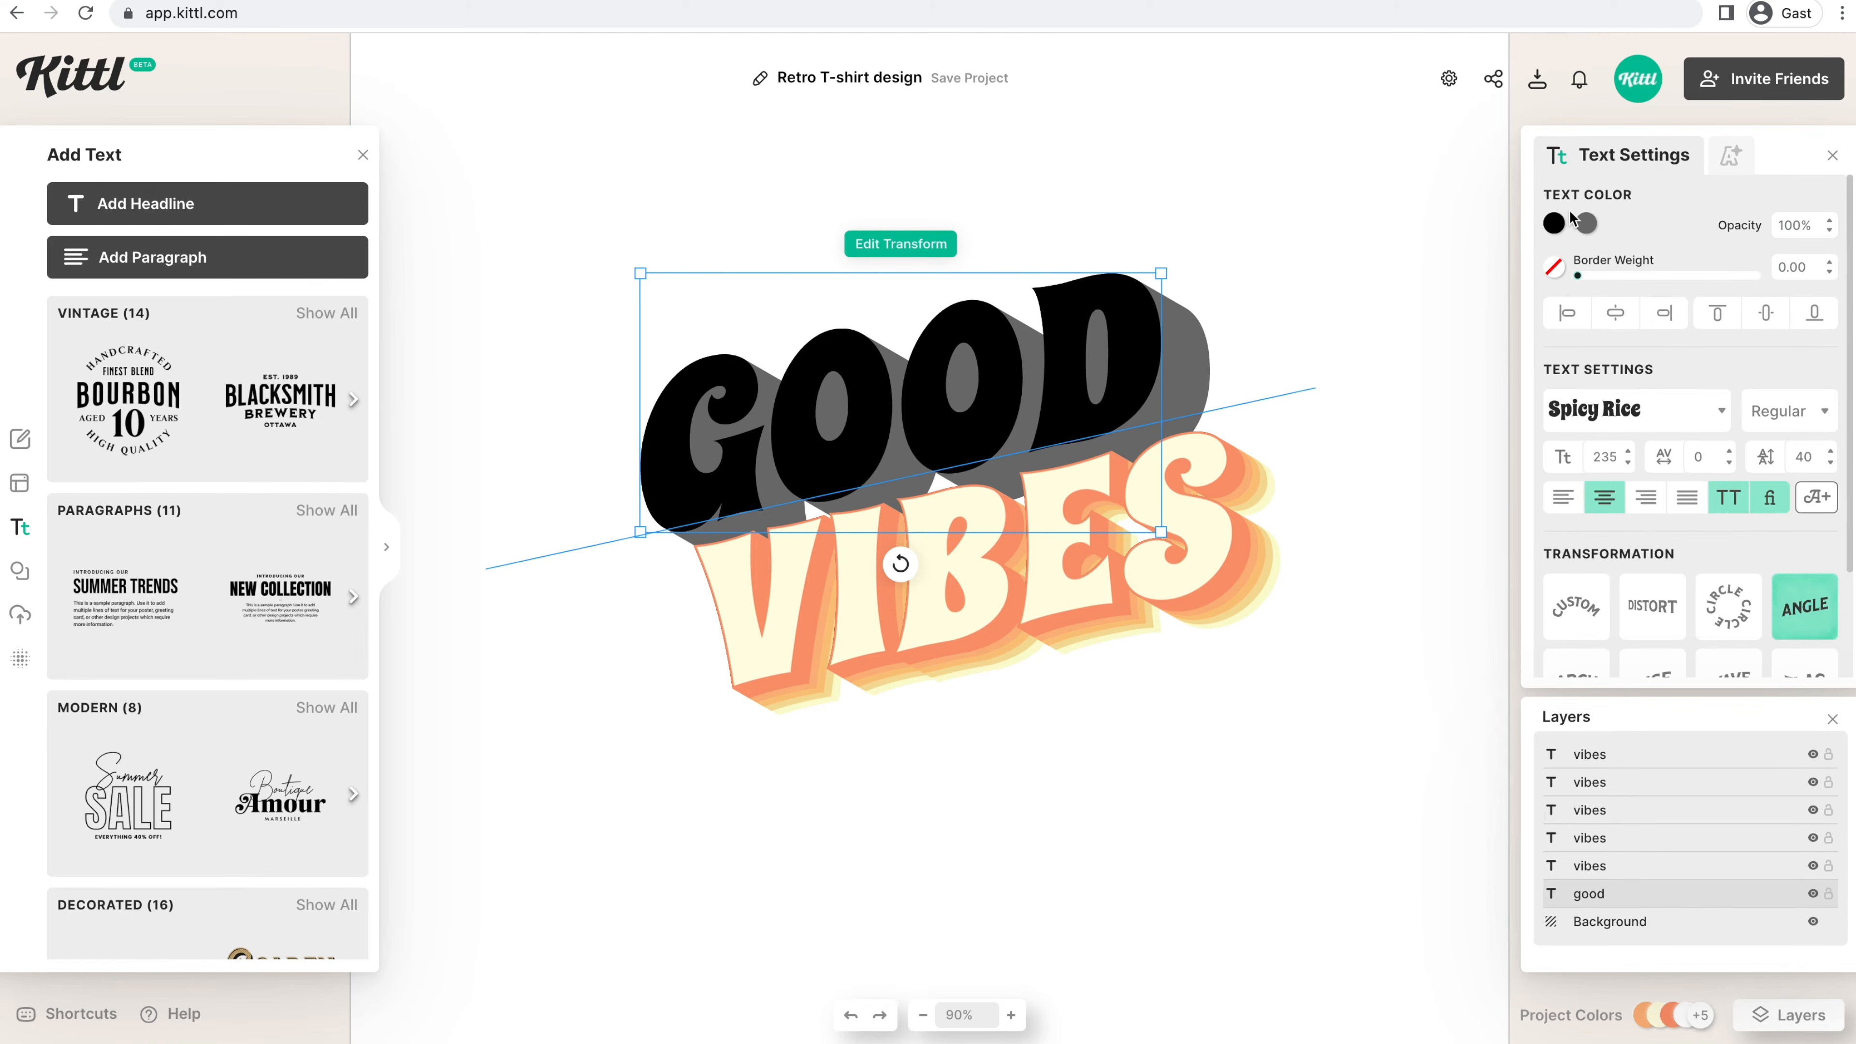
click(1584, 223)
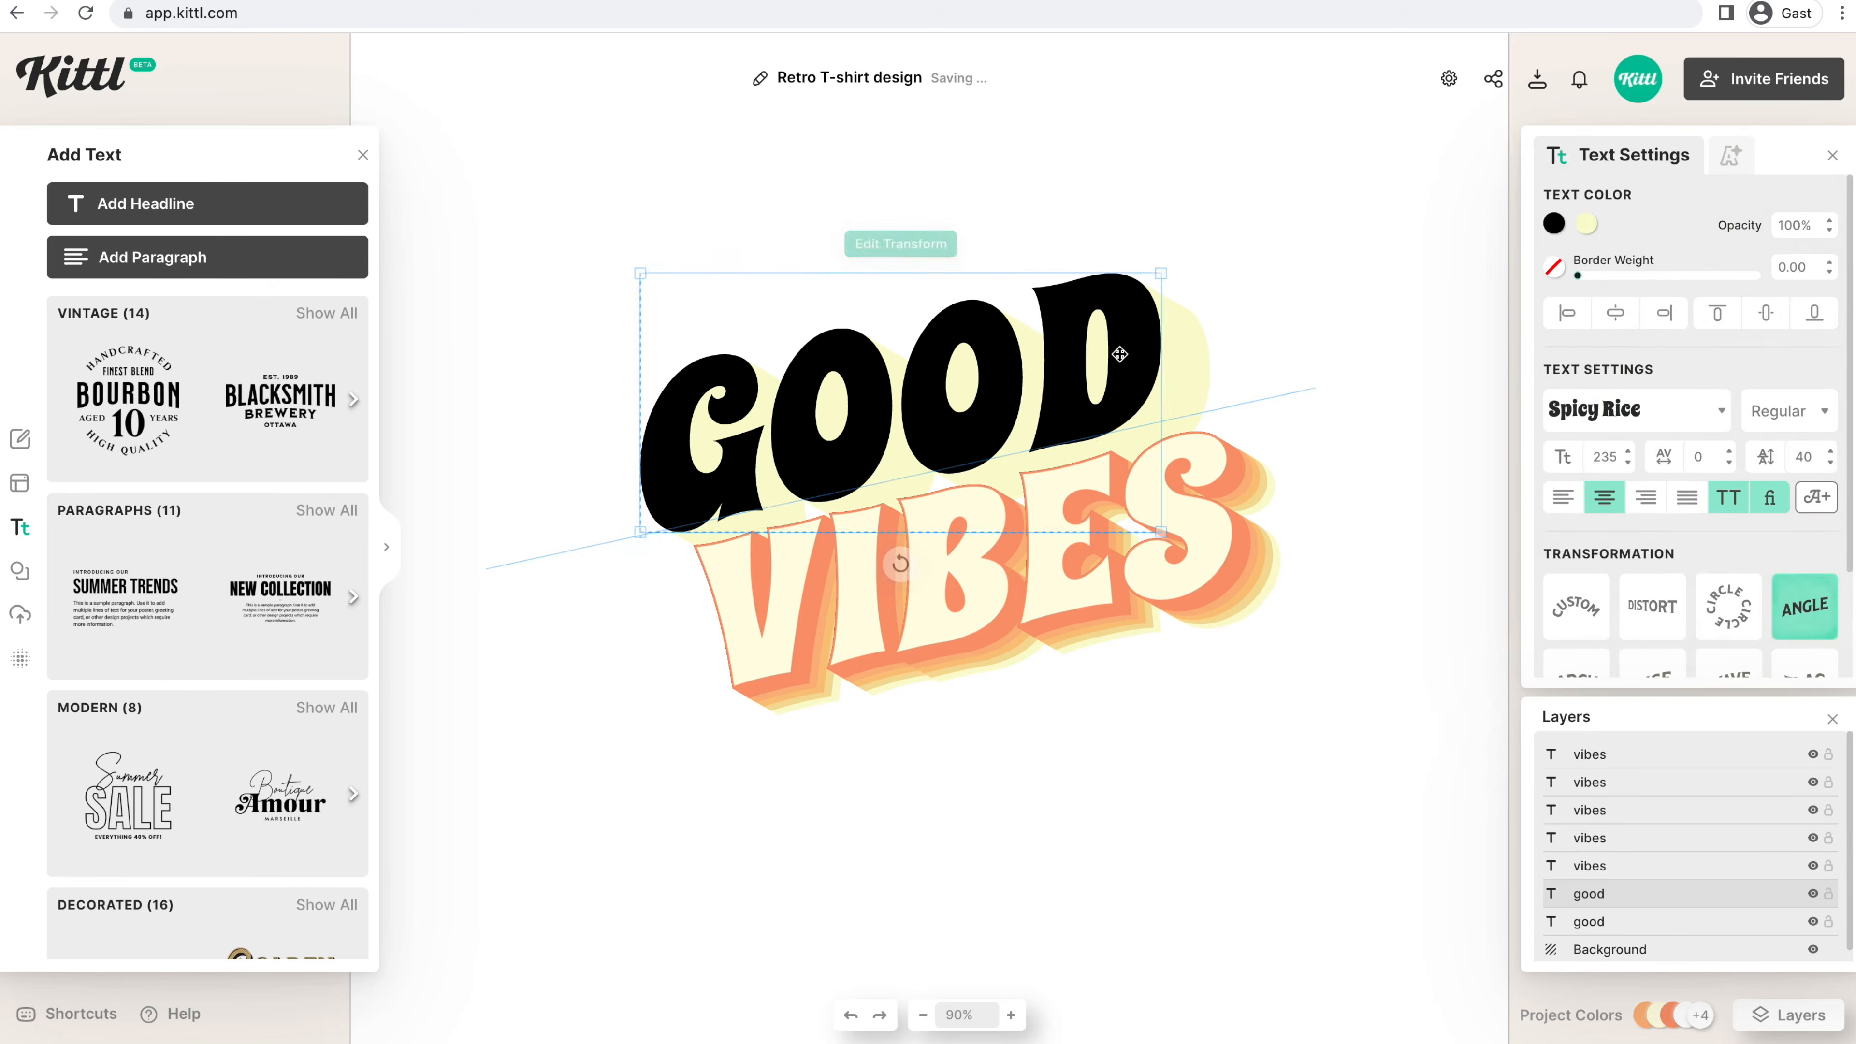
click(1587, 224)
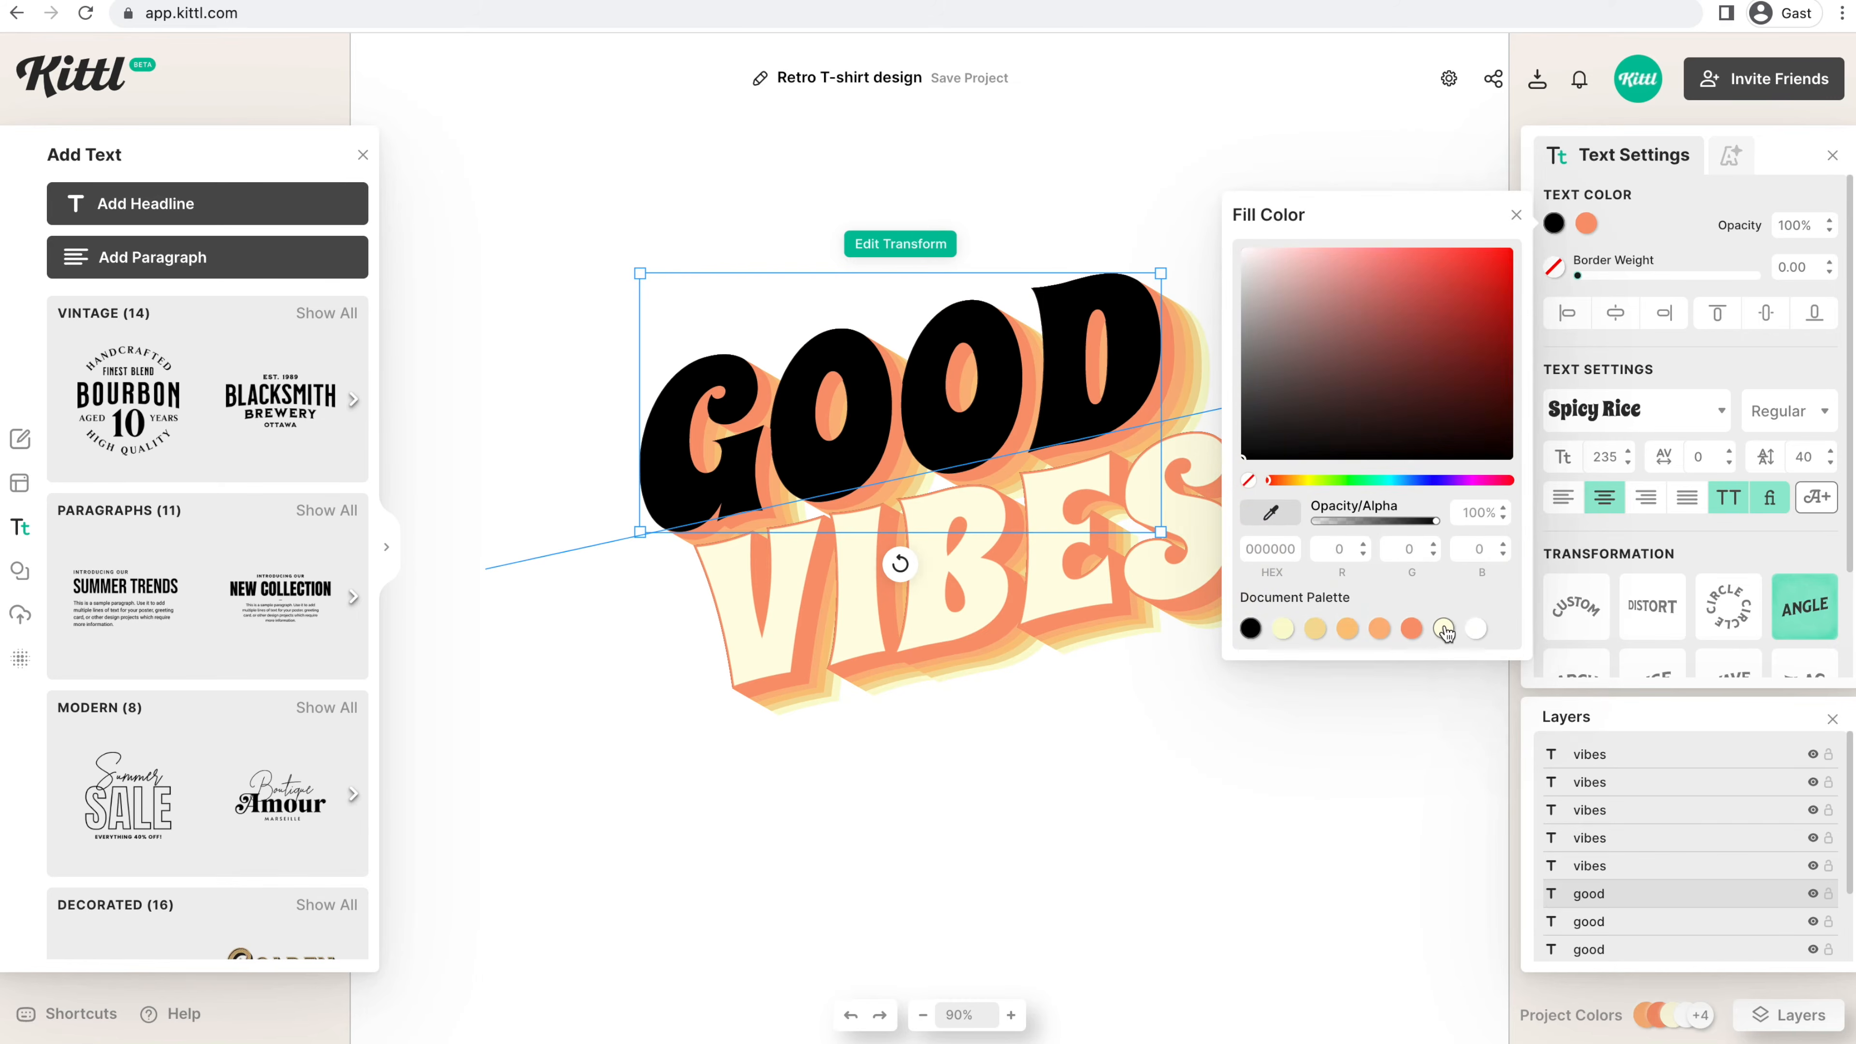
- Fill the top GOOD copy with cream, hex fffde3, and outline it with a 4.30 coral border, hex f99972
click(1443, 629)
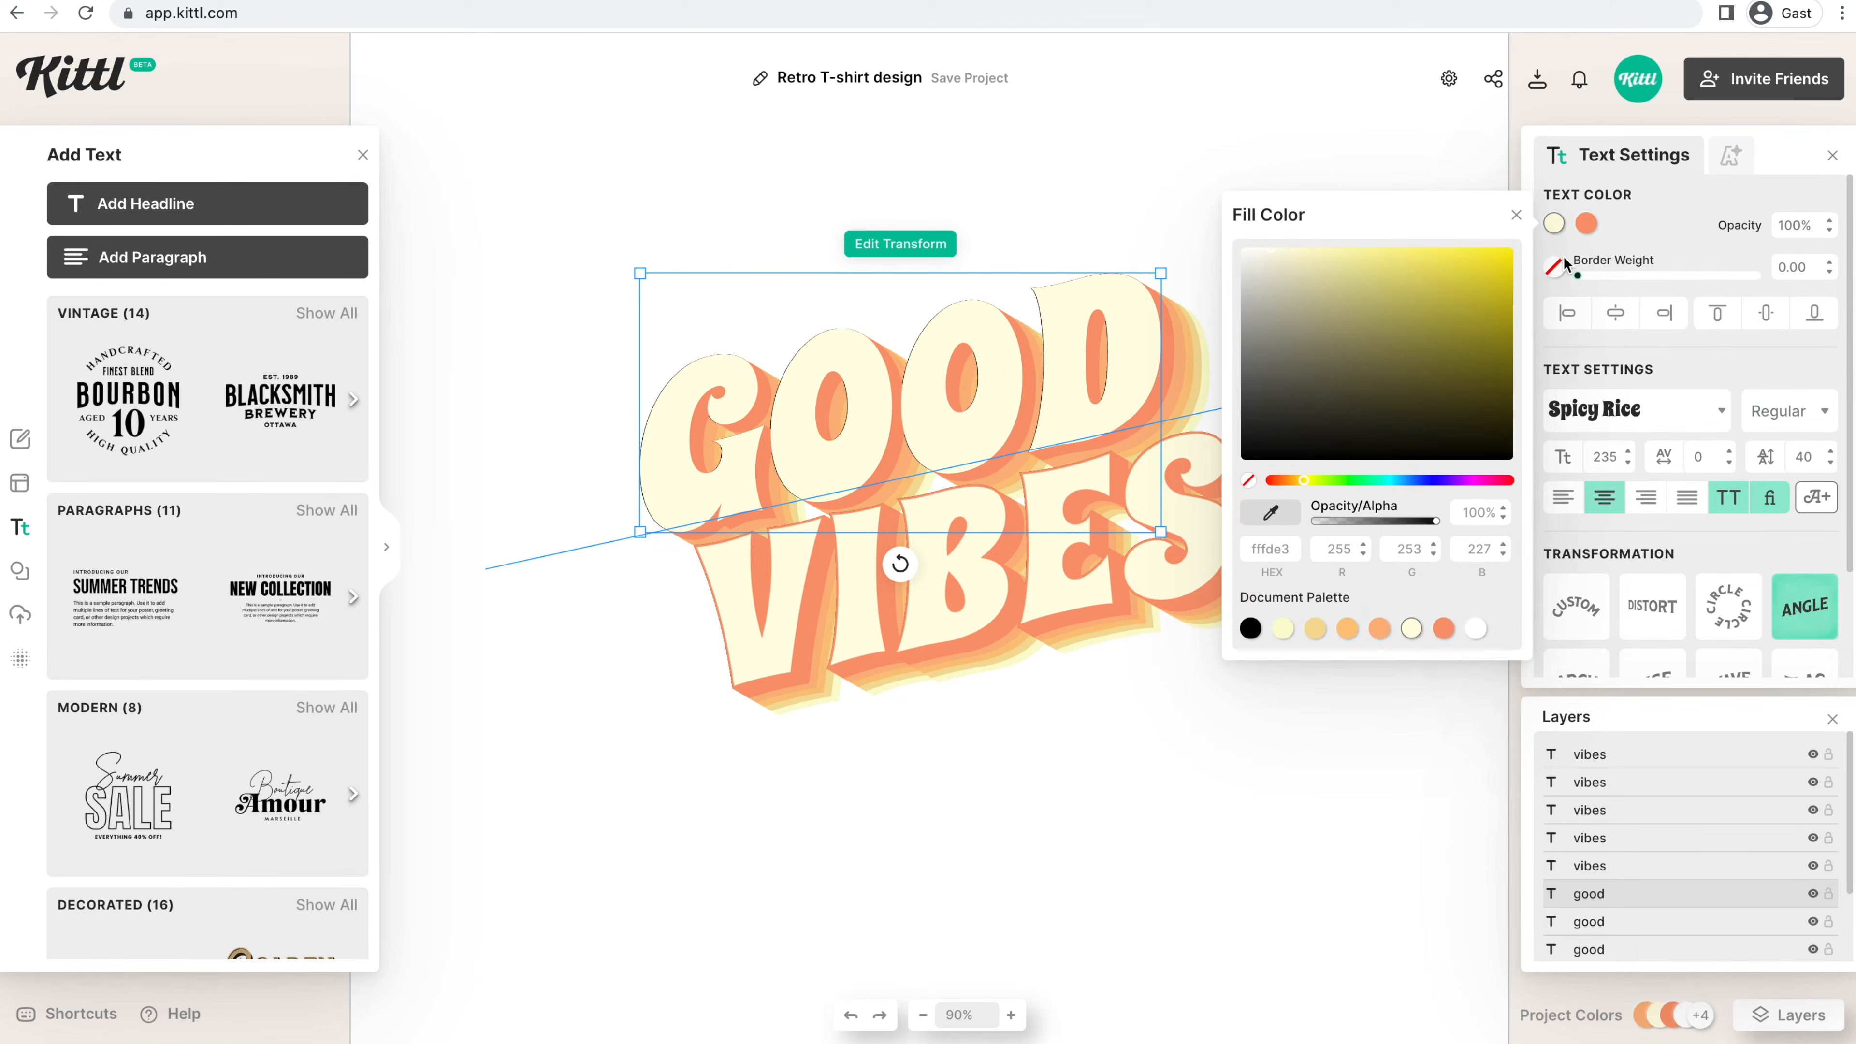
click(1585, 276)
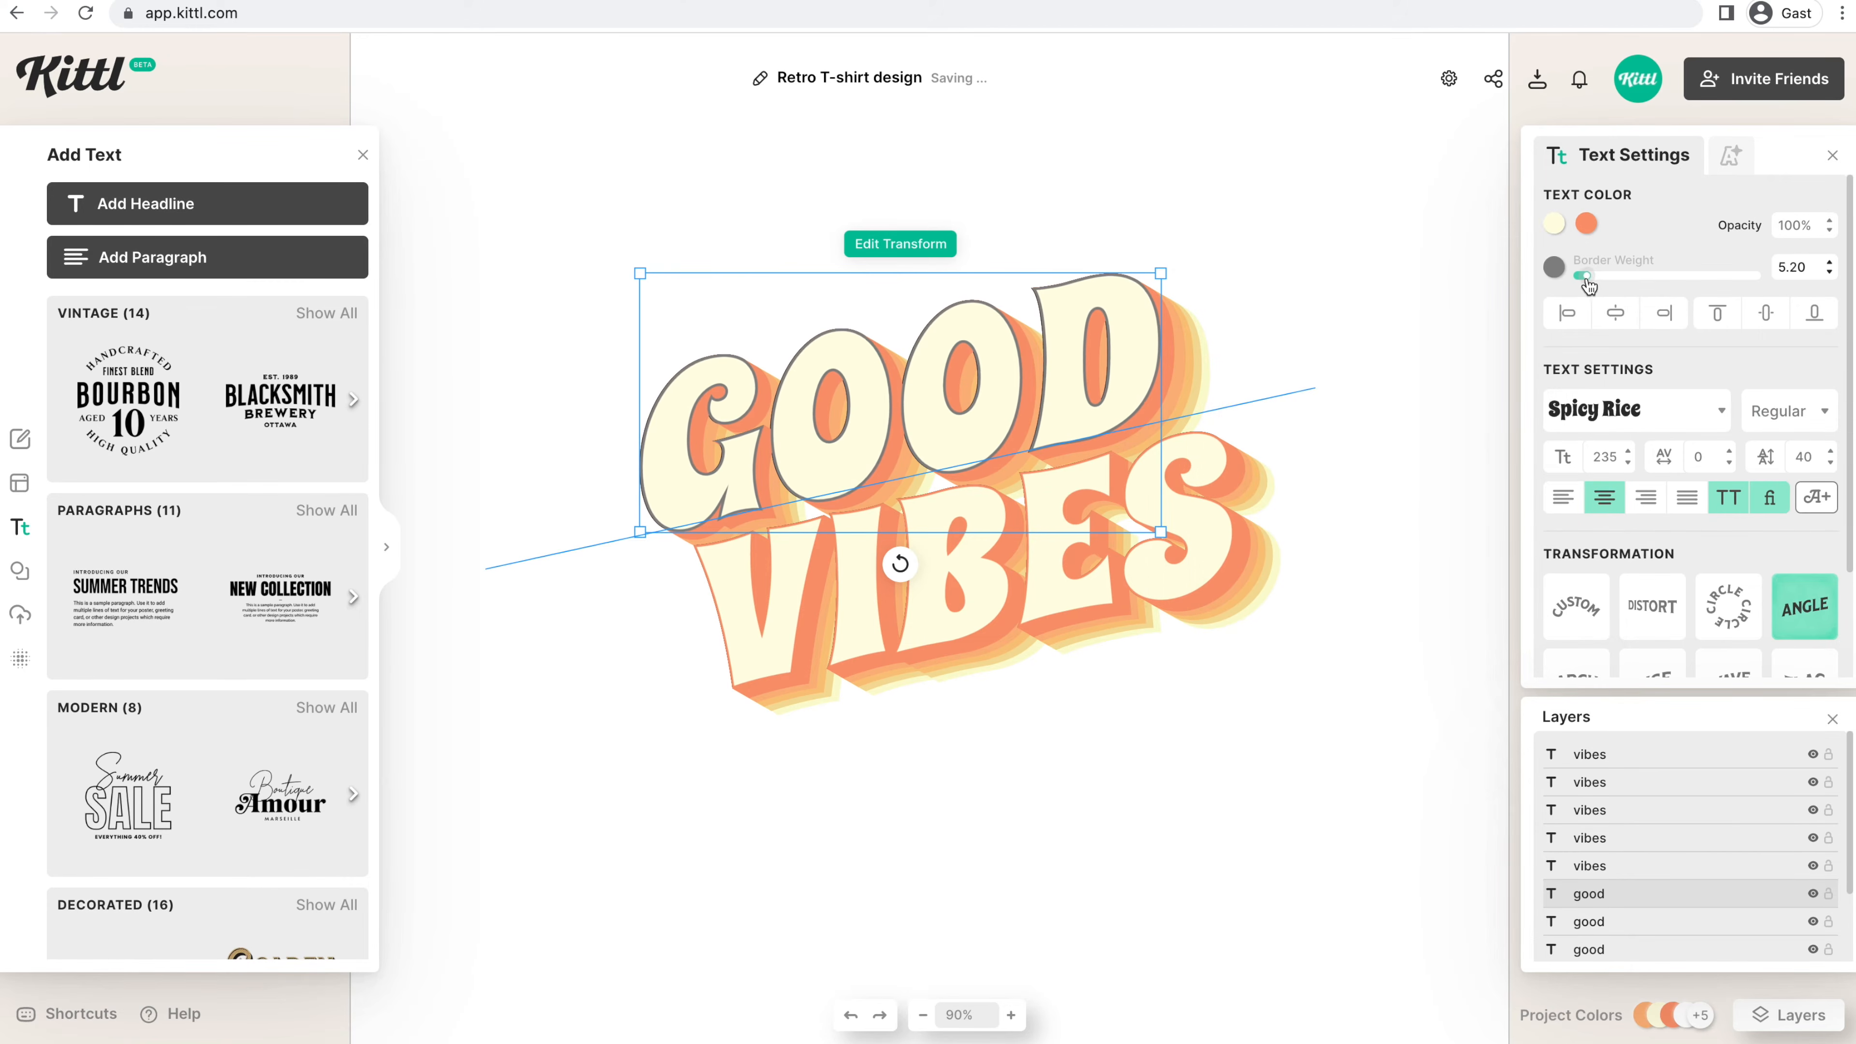
drag(1587, 284, 1584, 284)
click(1555, 267)
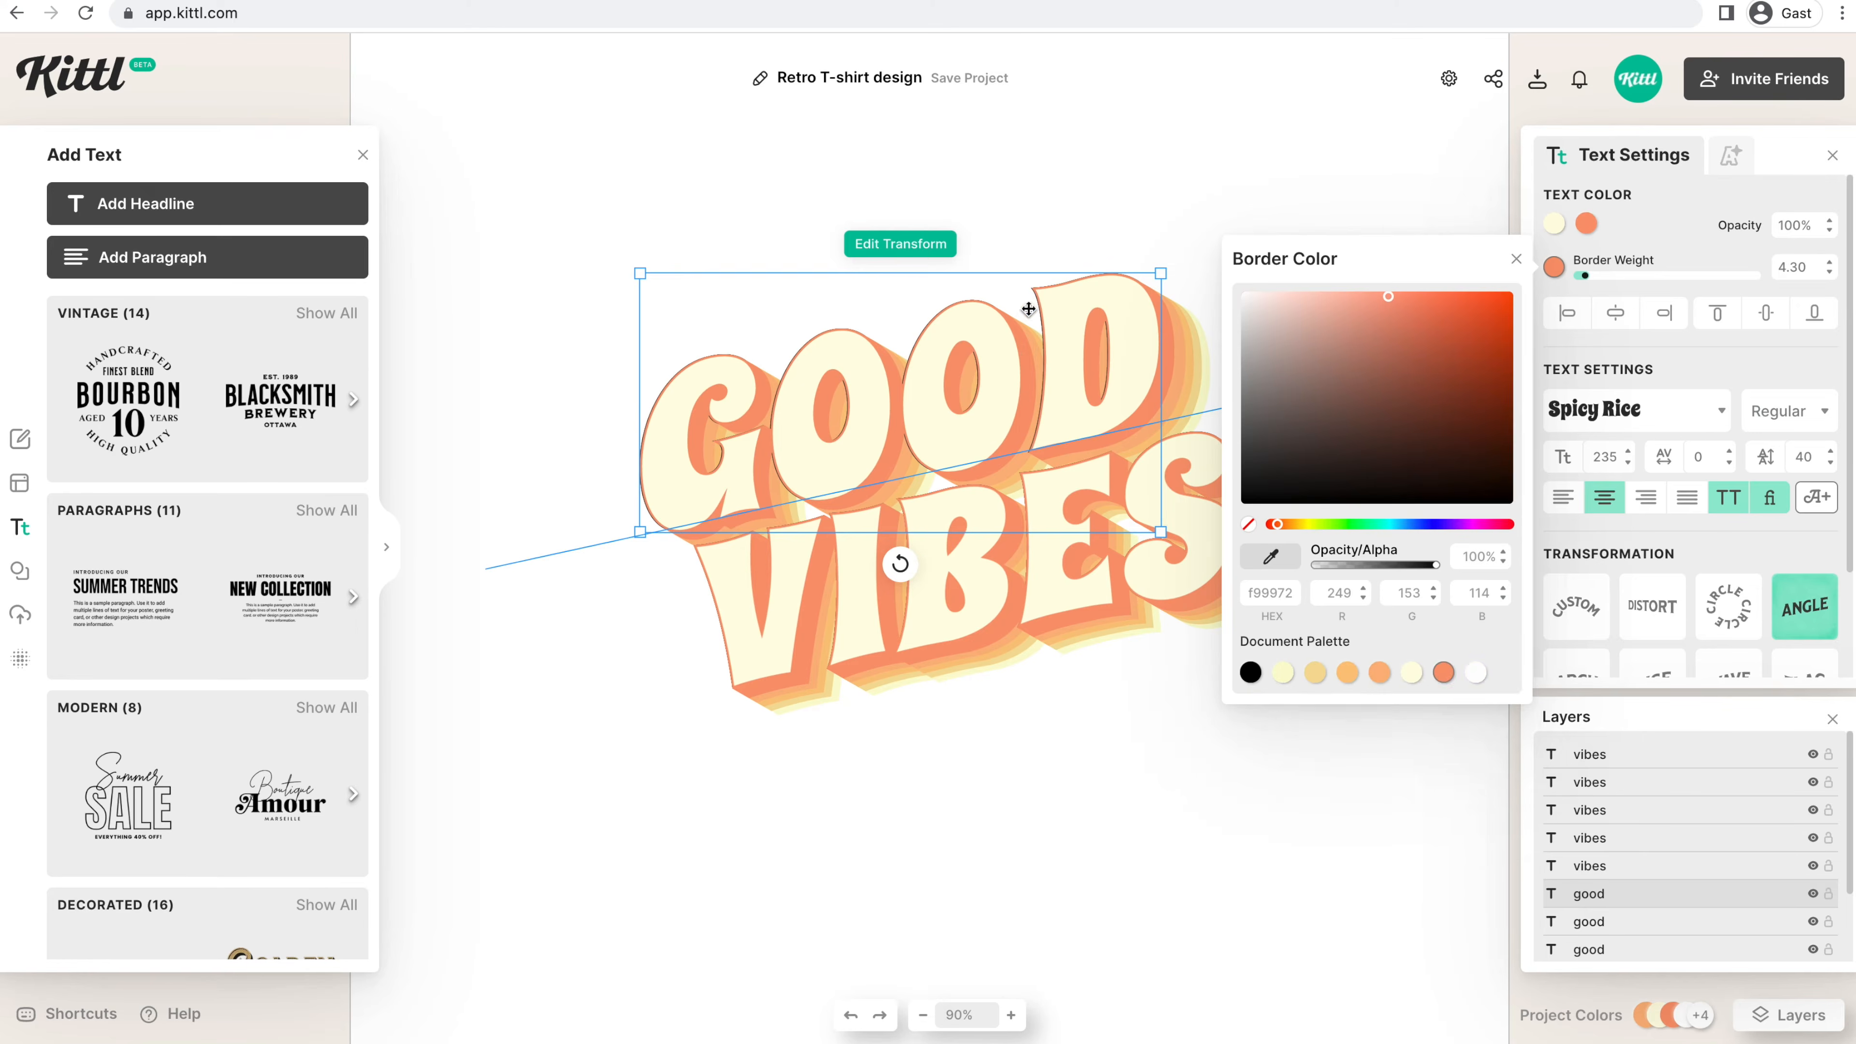
click(1113, 221)
- Align all the GOOD copies to their vertical middle and combine them into a group named Good
drag(1158, 221, 1032, 382)
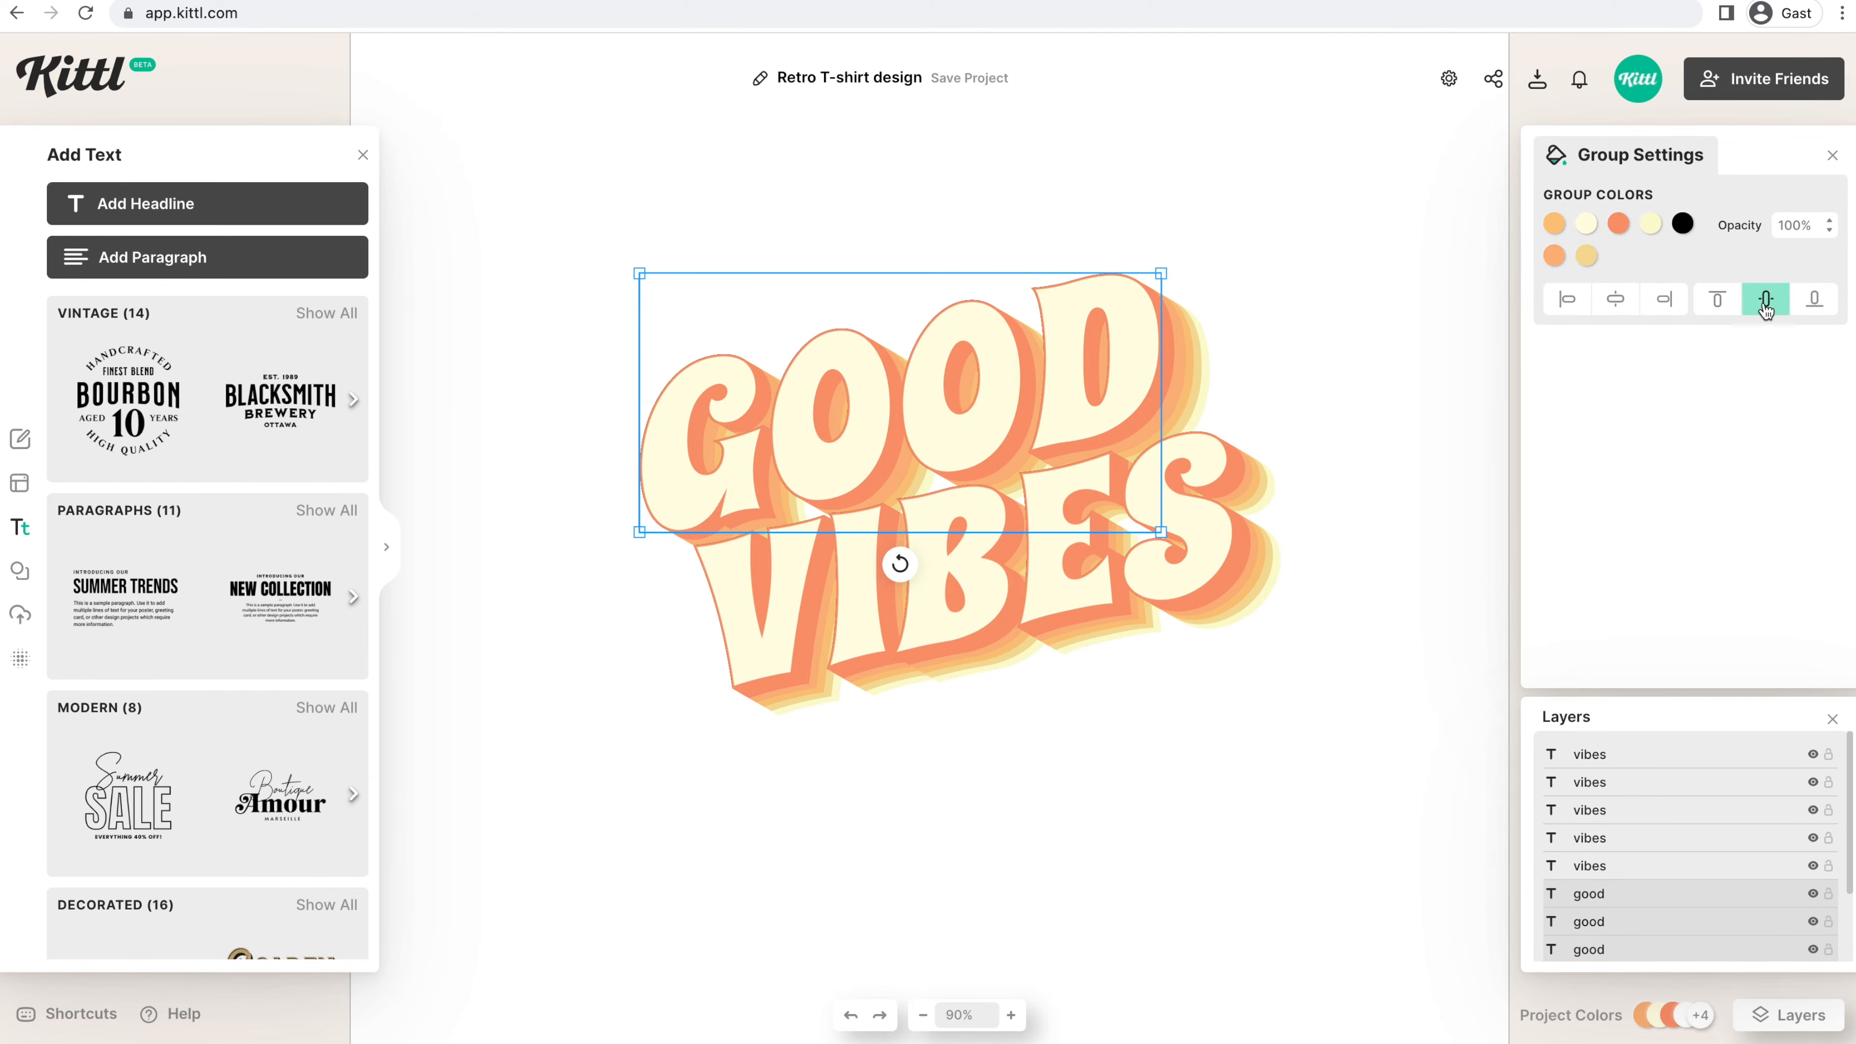
right_click(1088, 411)
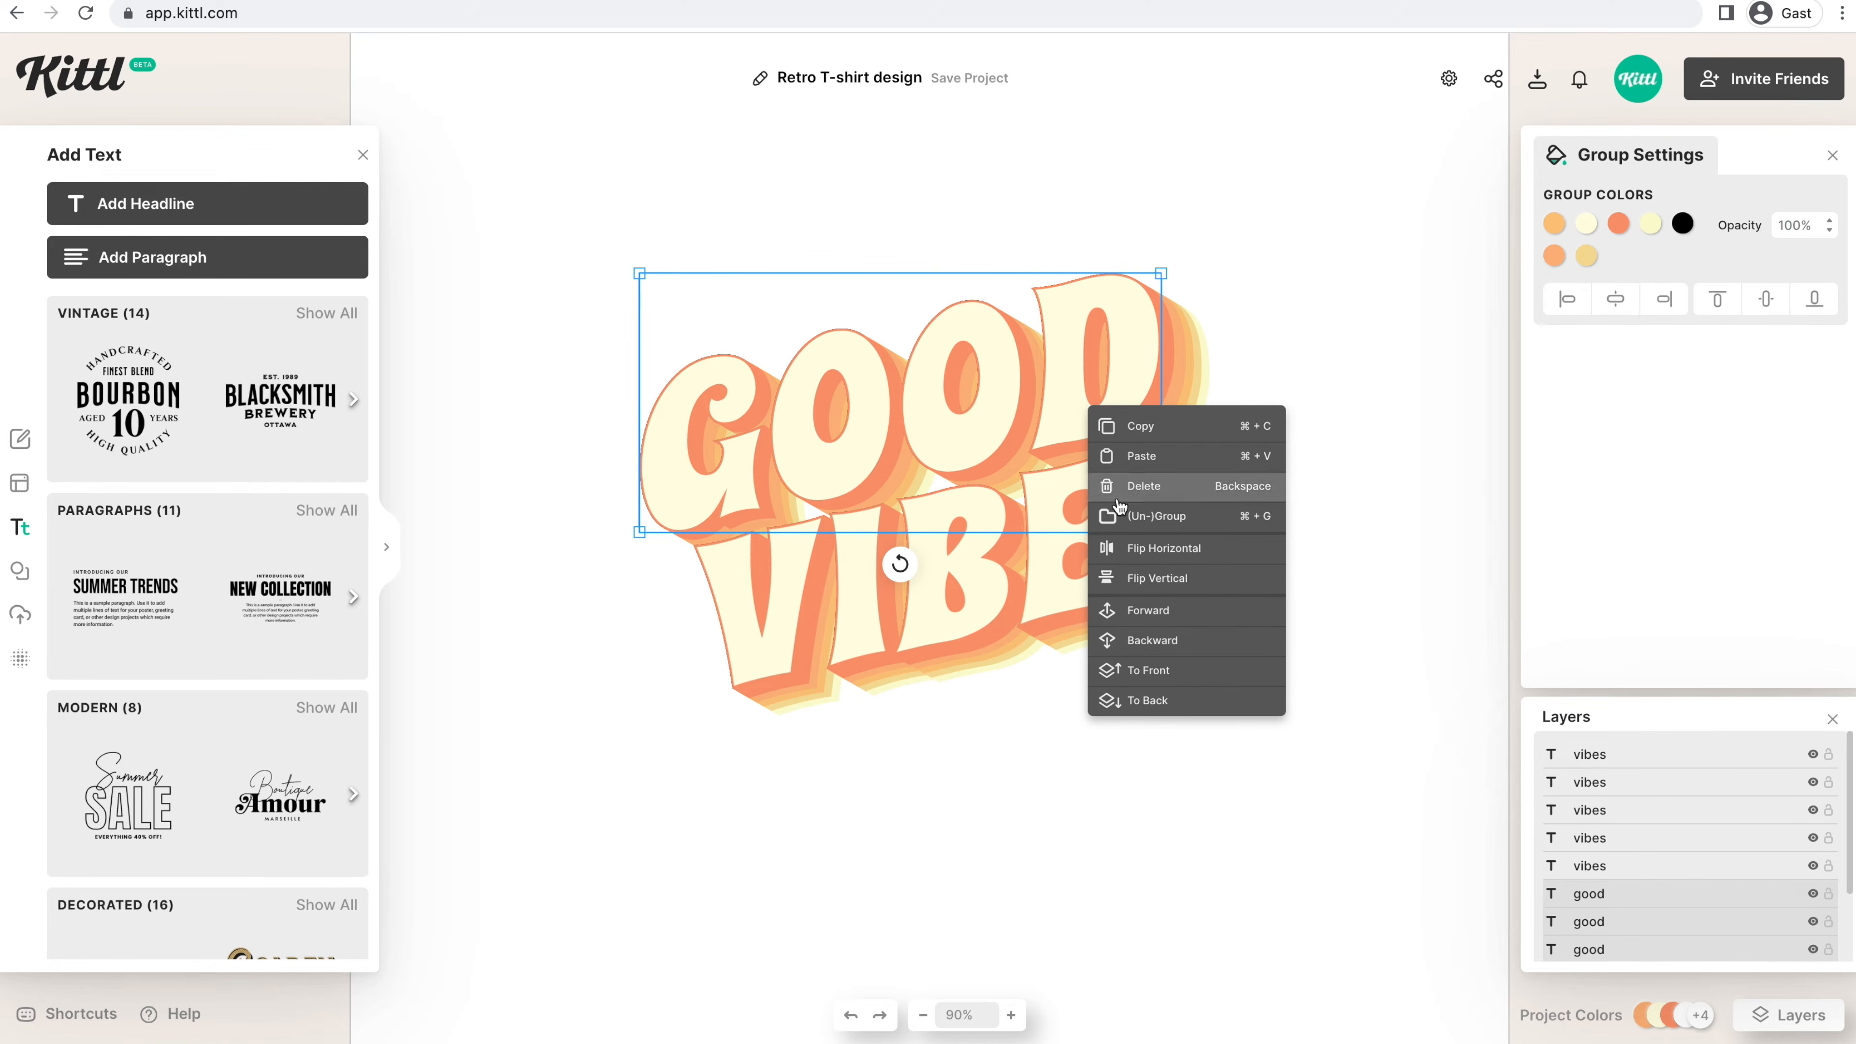
click(1149, 516)
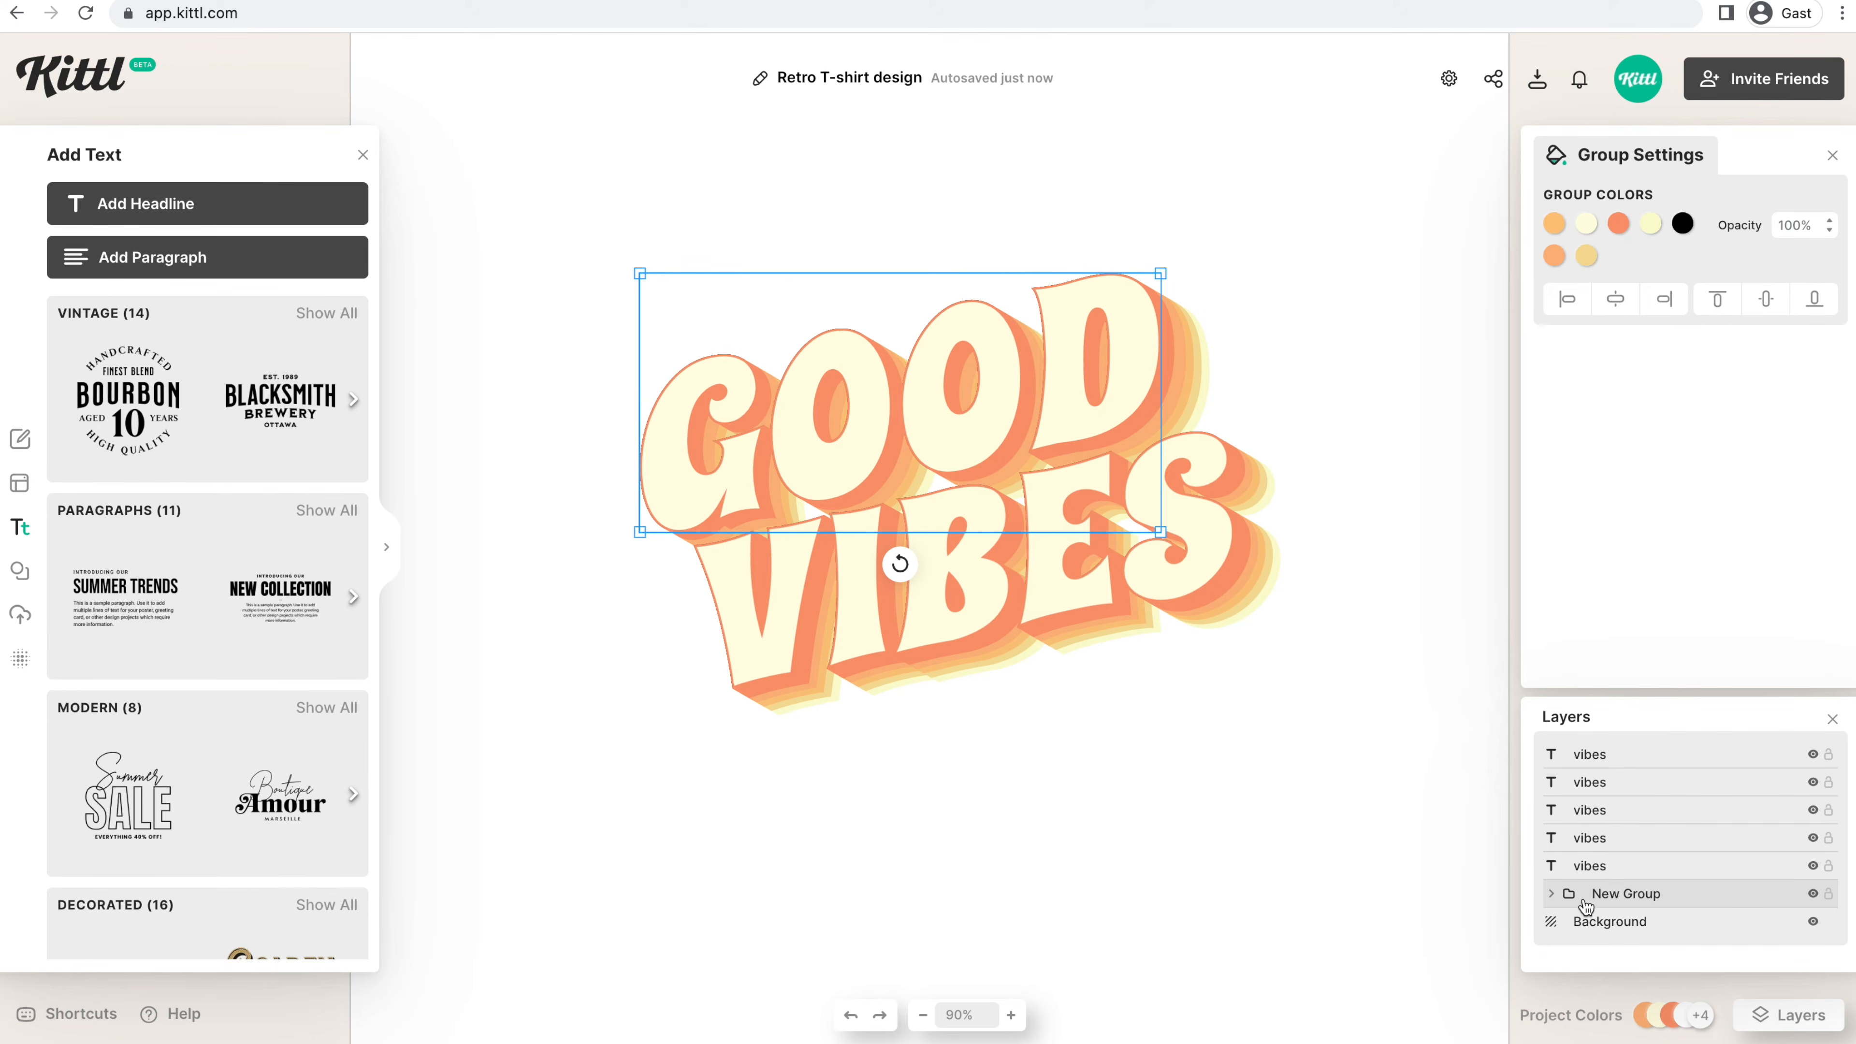
double_click(1631, 892)
text(Good)
click(1184, 705)
- Combine all the VIBES copies into a single group and name it Vibes
drag(1184, 705, 1028, 609)
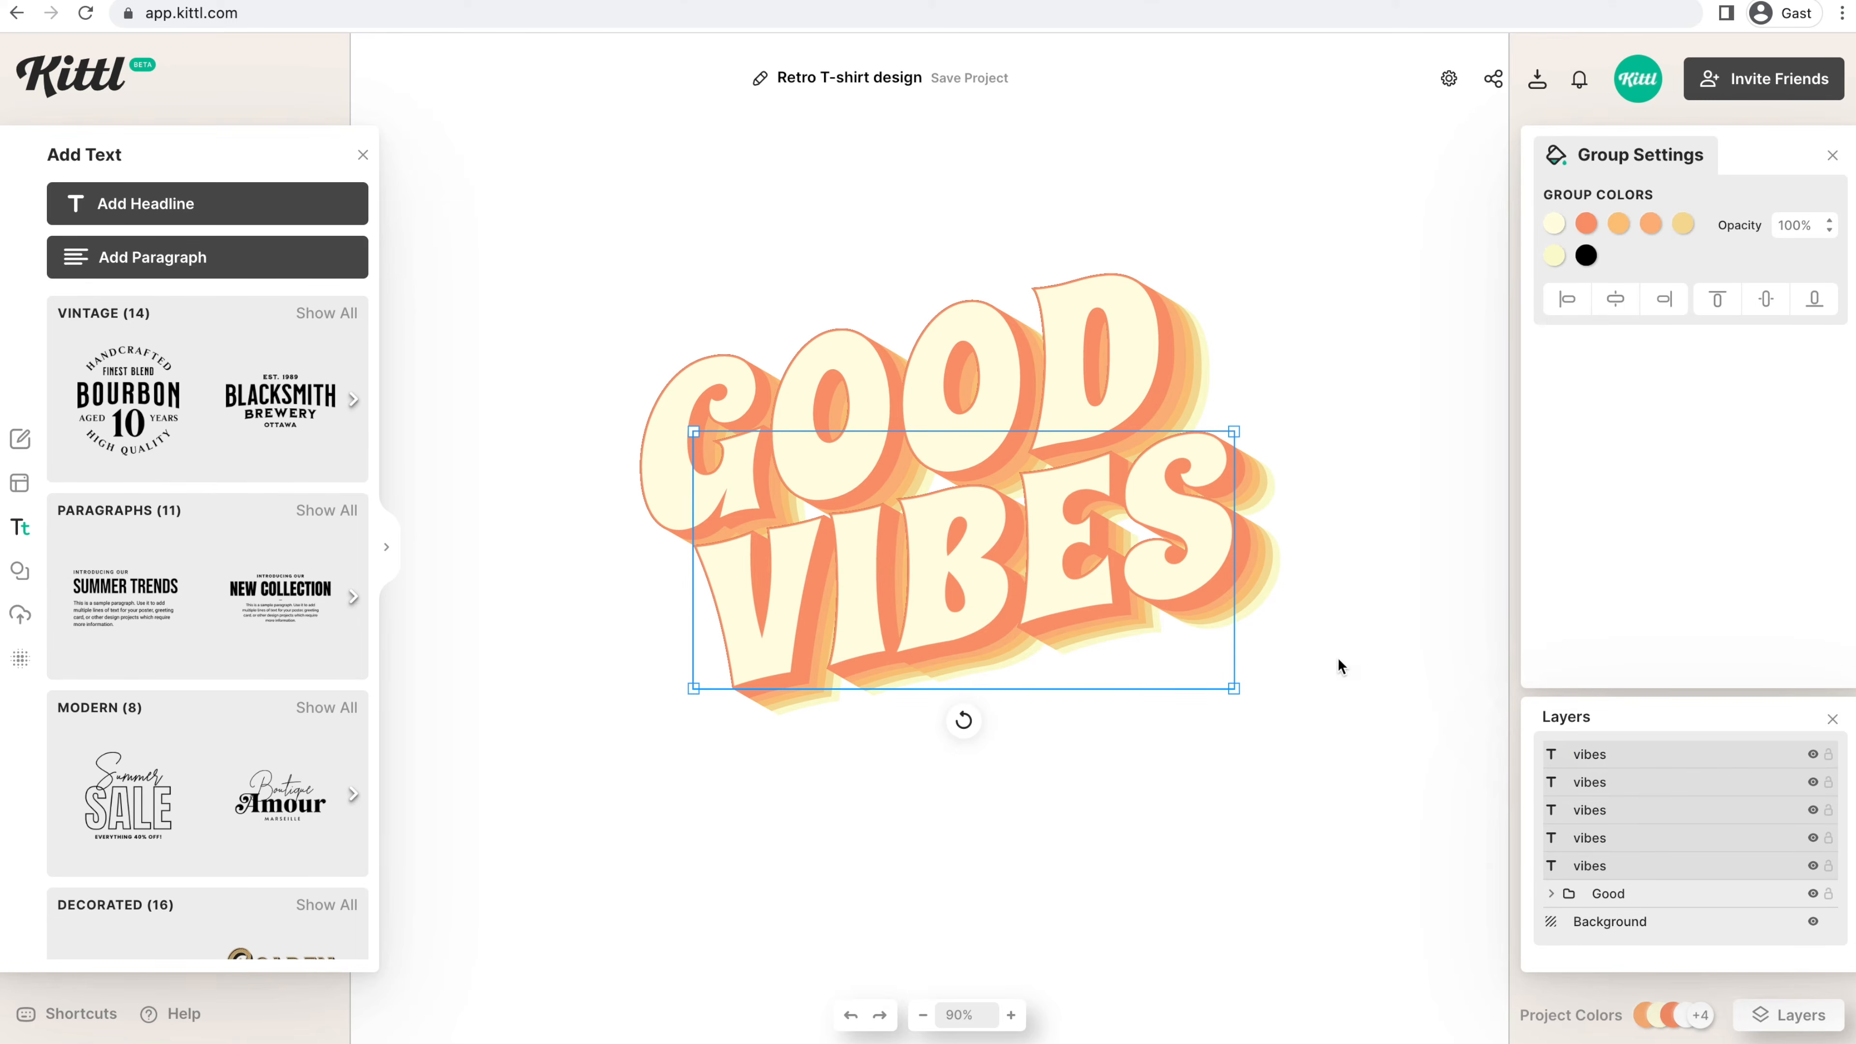
right_click(1190, 576)
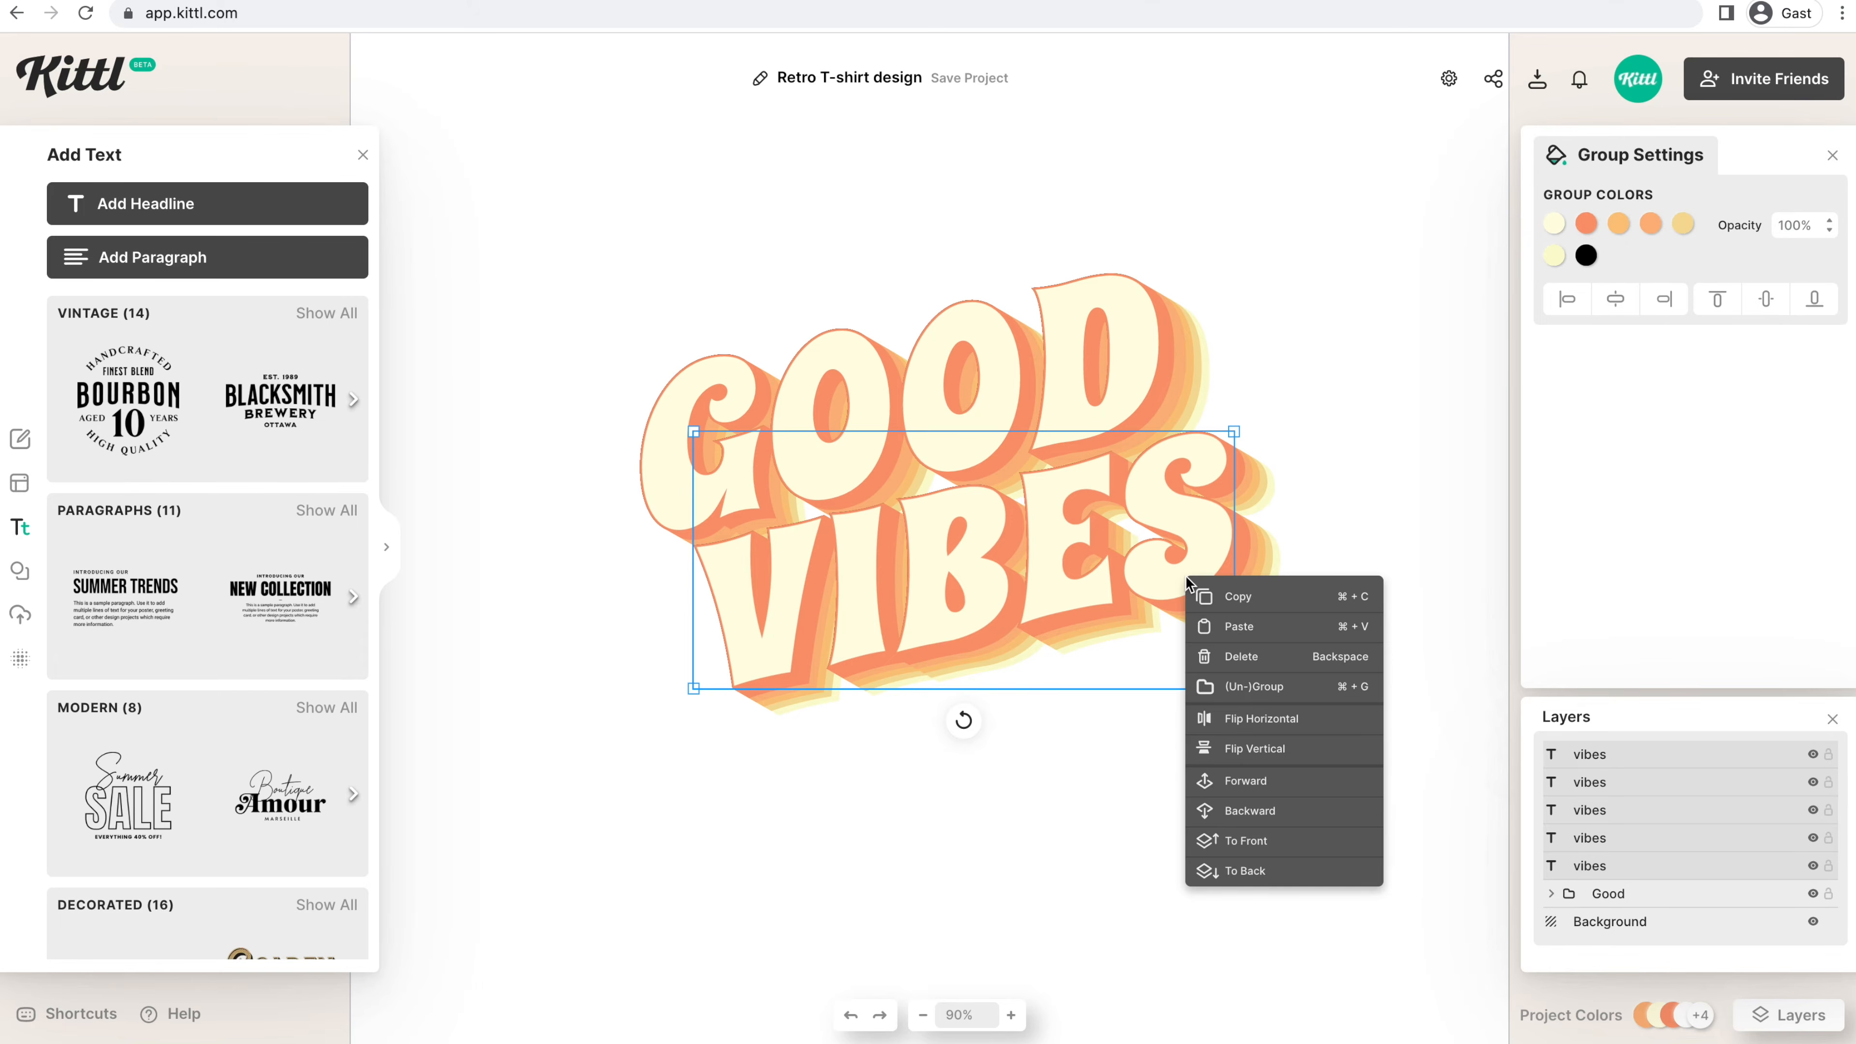
click(1264, 686)
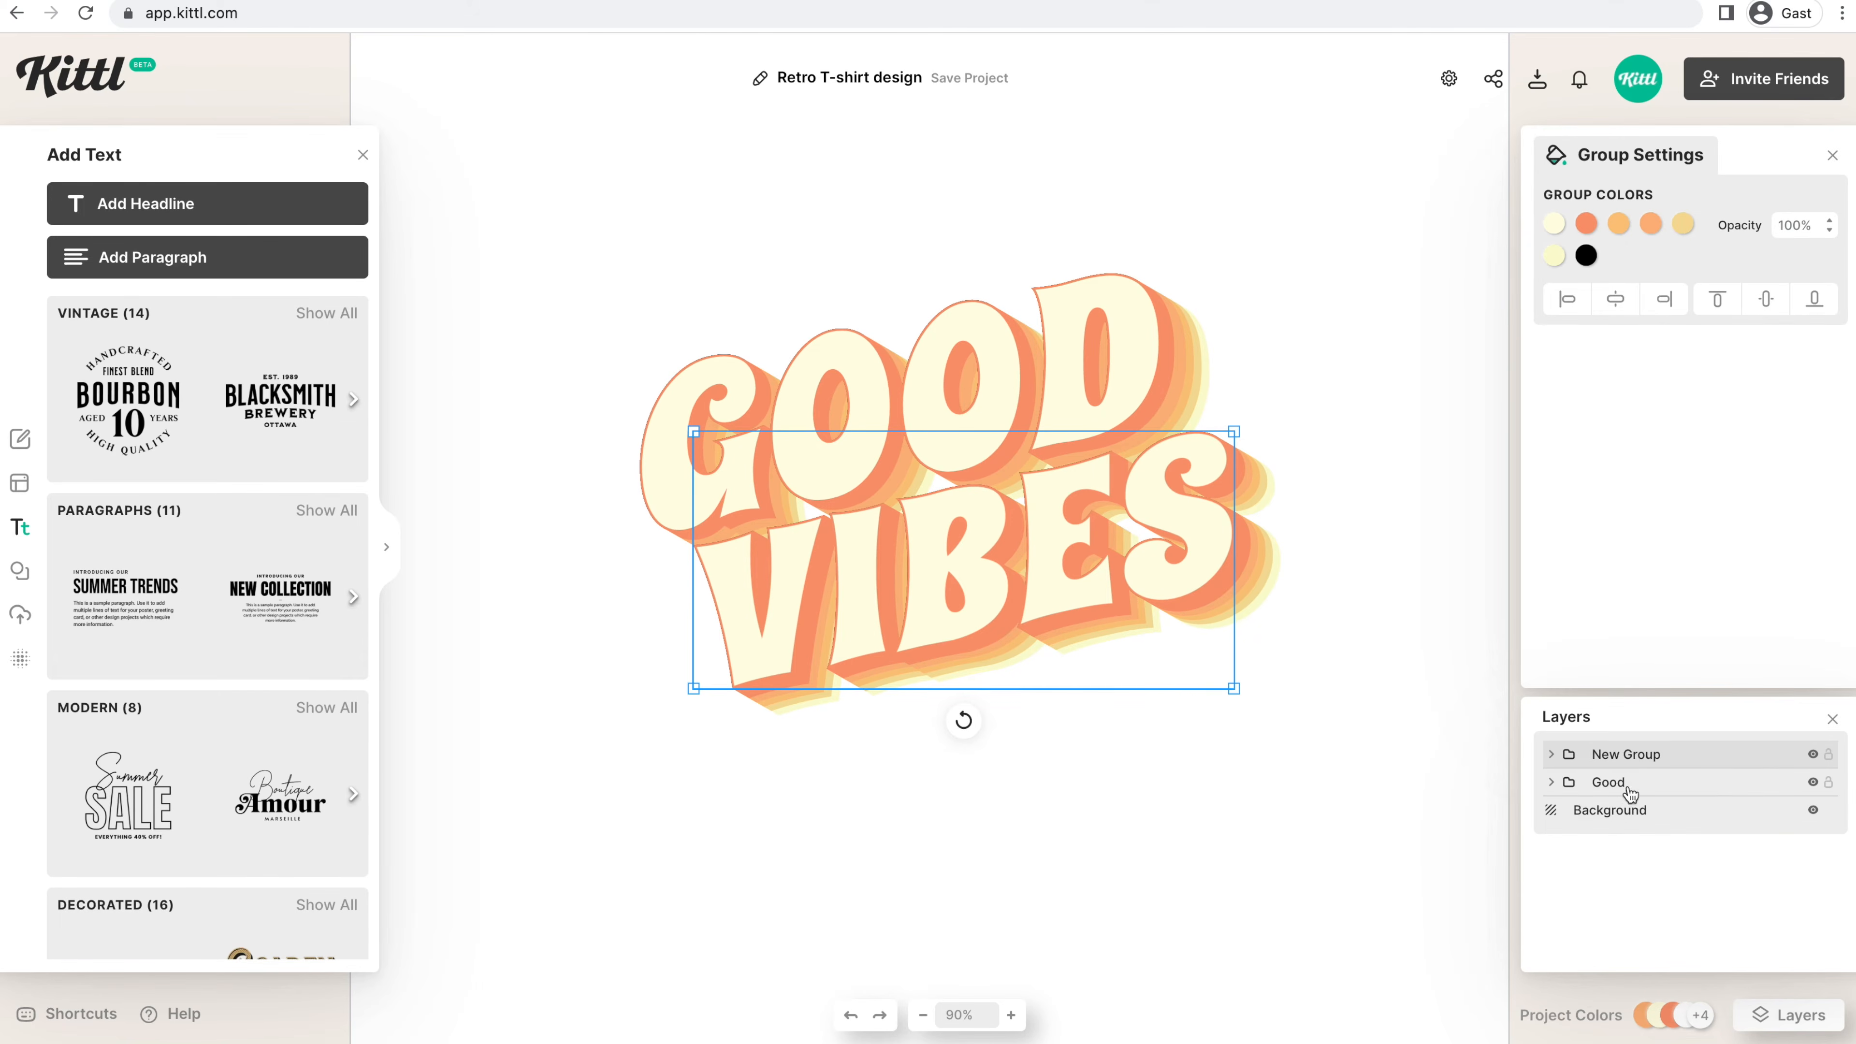
double_click(1632, 755)
text(Vibes)
click(1278, 752)
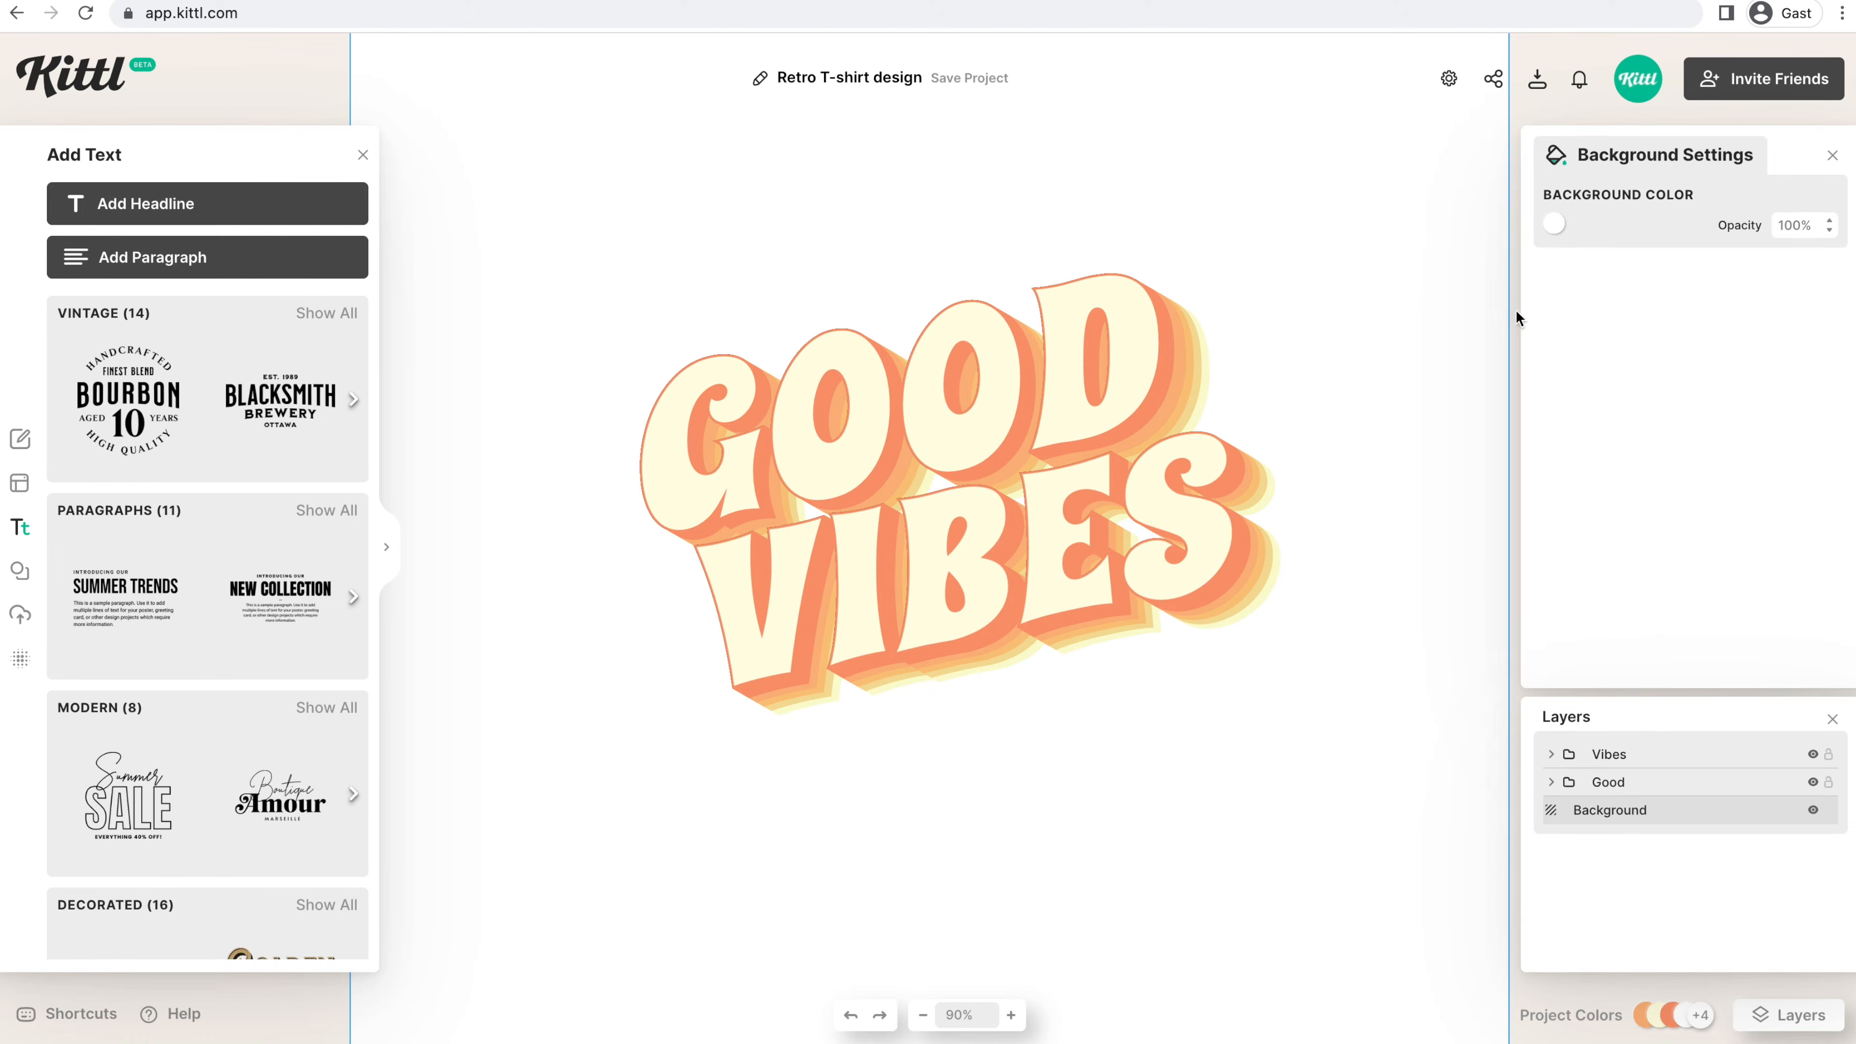
- Change the artboard's background color to a light peach, hex fbd5b3
click(1556, 221)
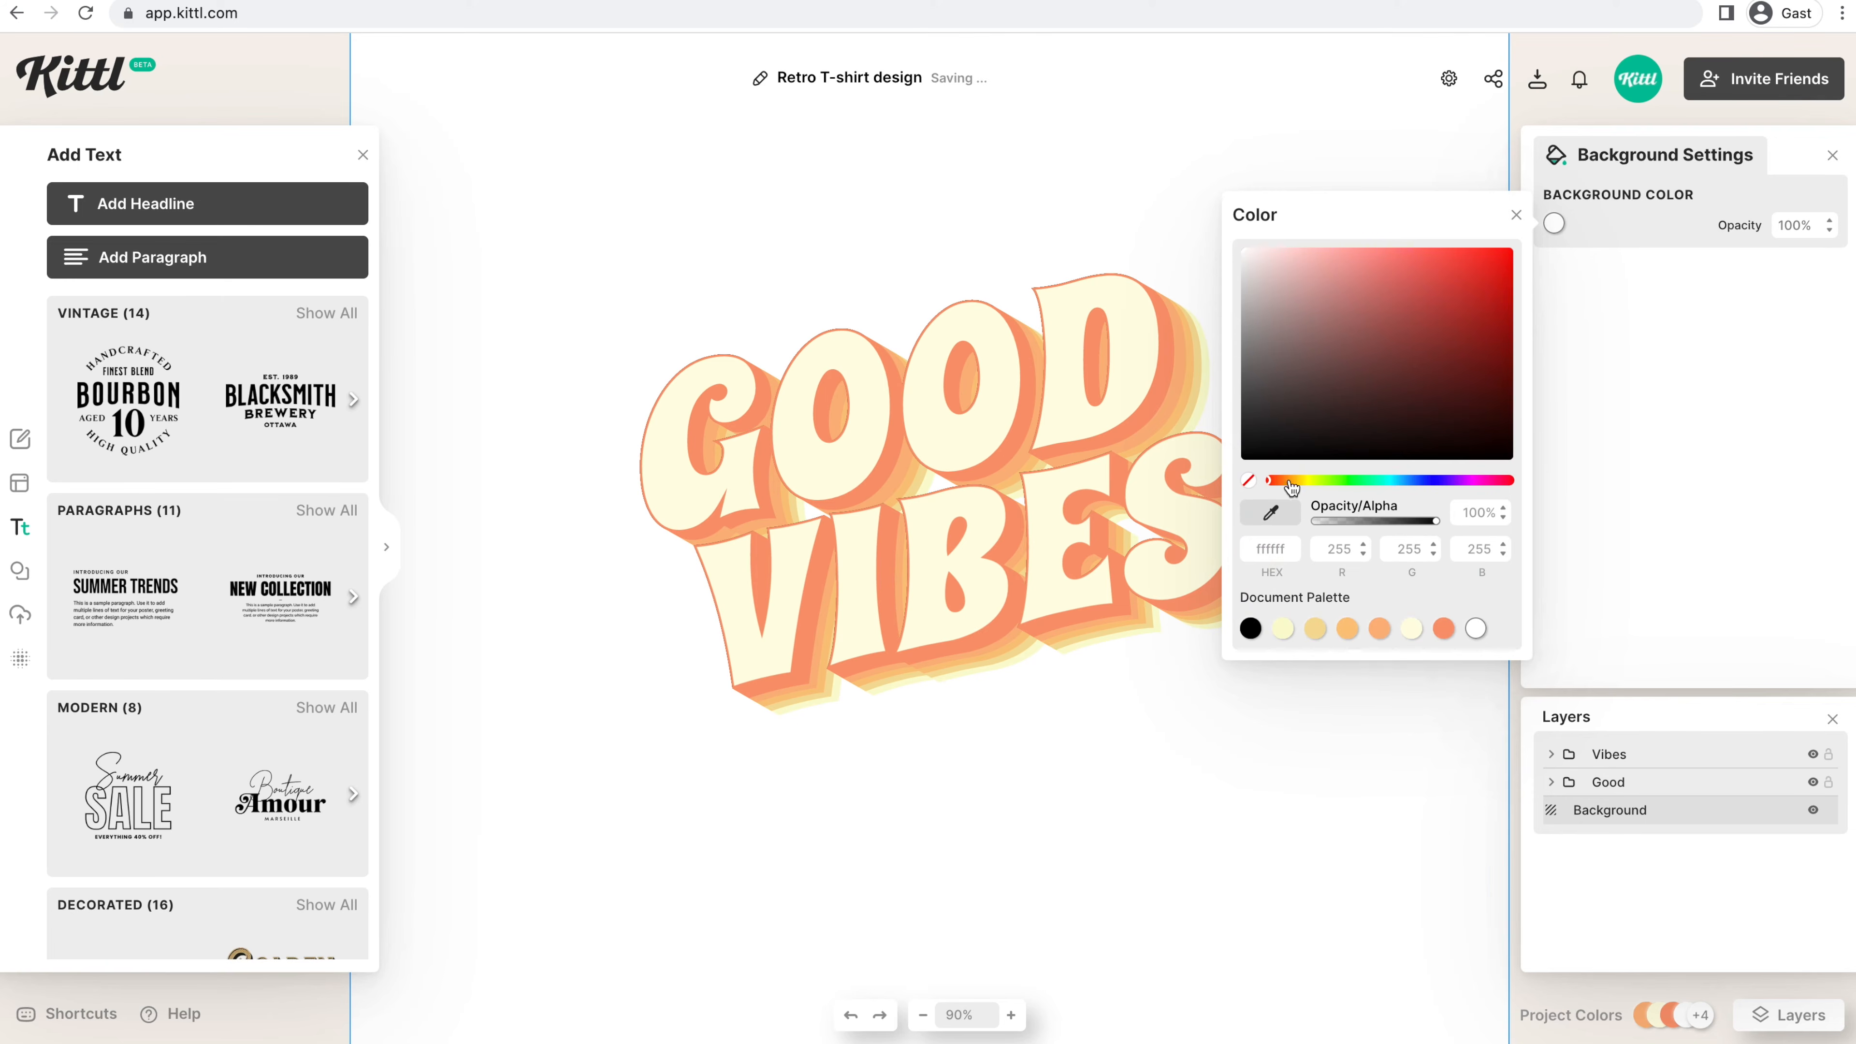
drag(1272, 481, 1285, 480)
drag(1359, 305, 1322, 259)
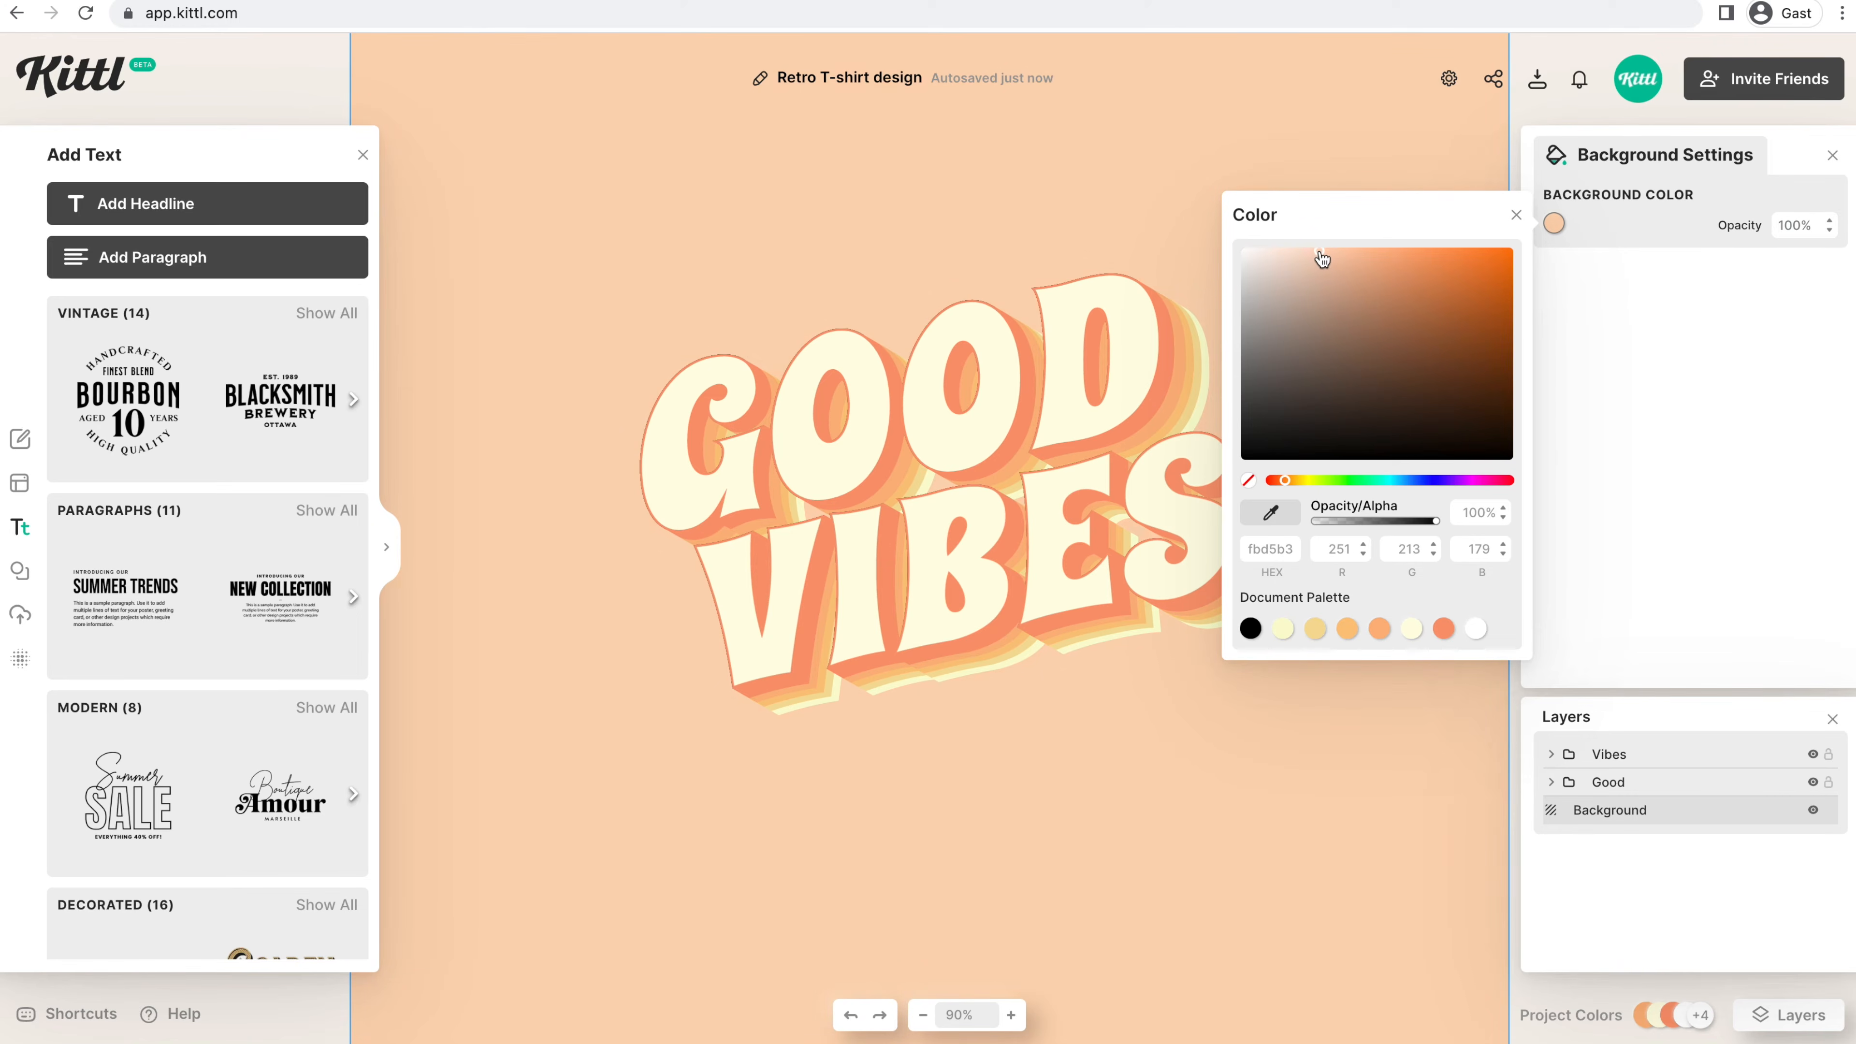
click(1164, 198)
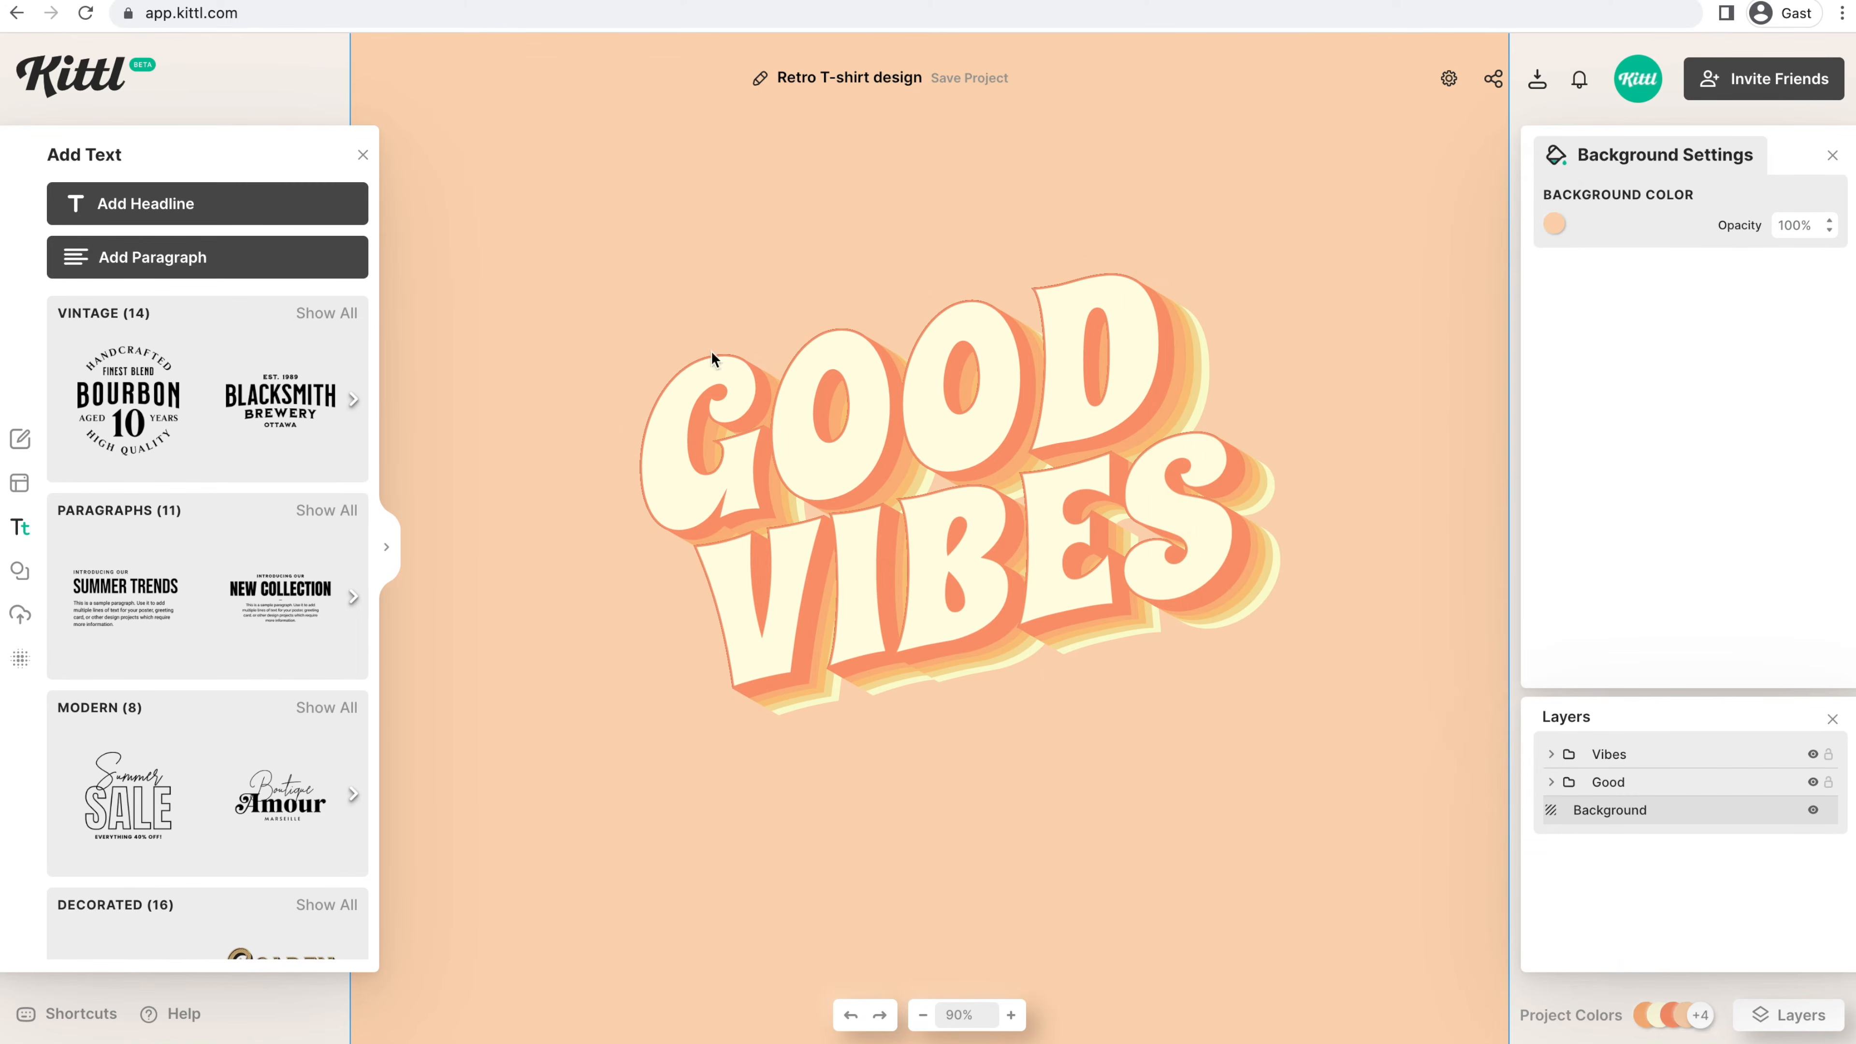
- Search the elements for "star" and place a wide and a narrow four-pointed star beside and below the V of VIBES
click(16, 582)
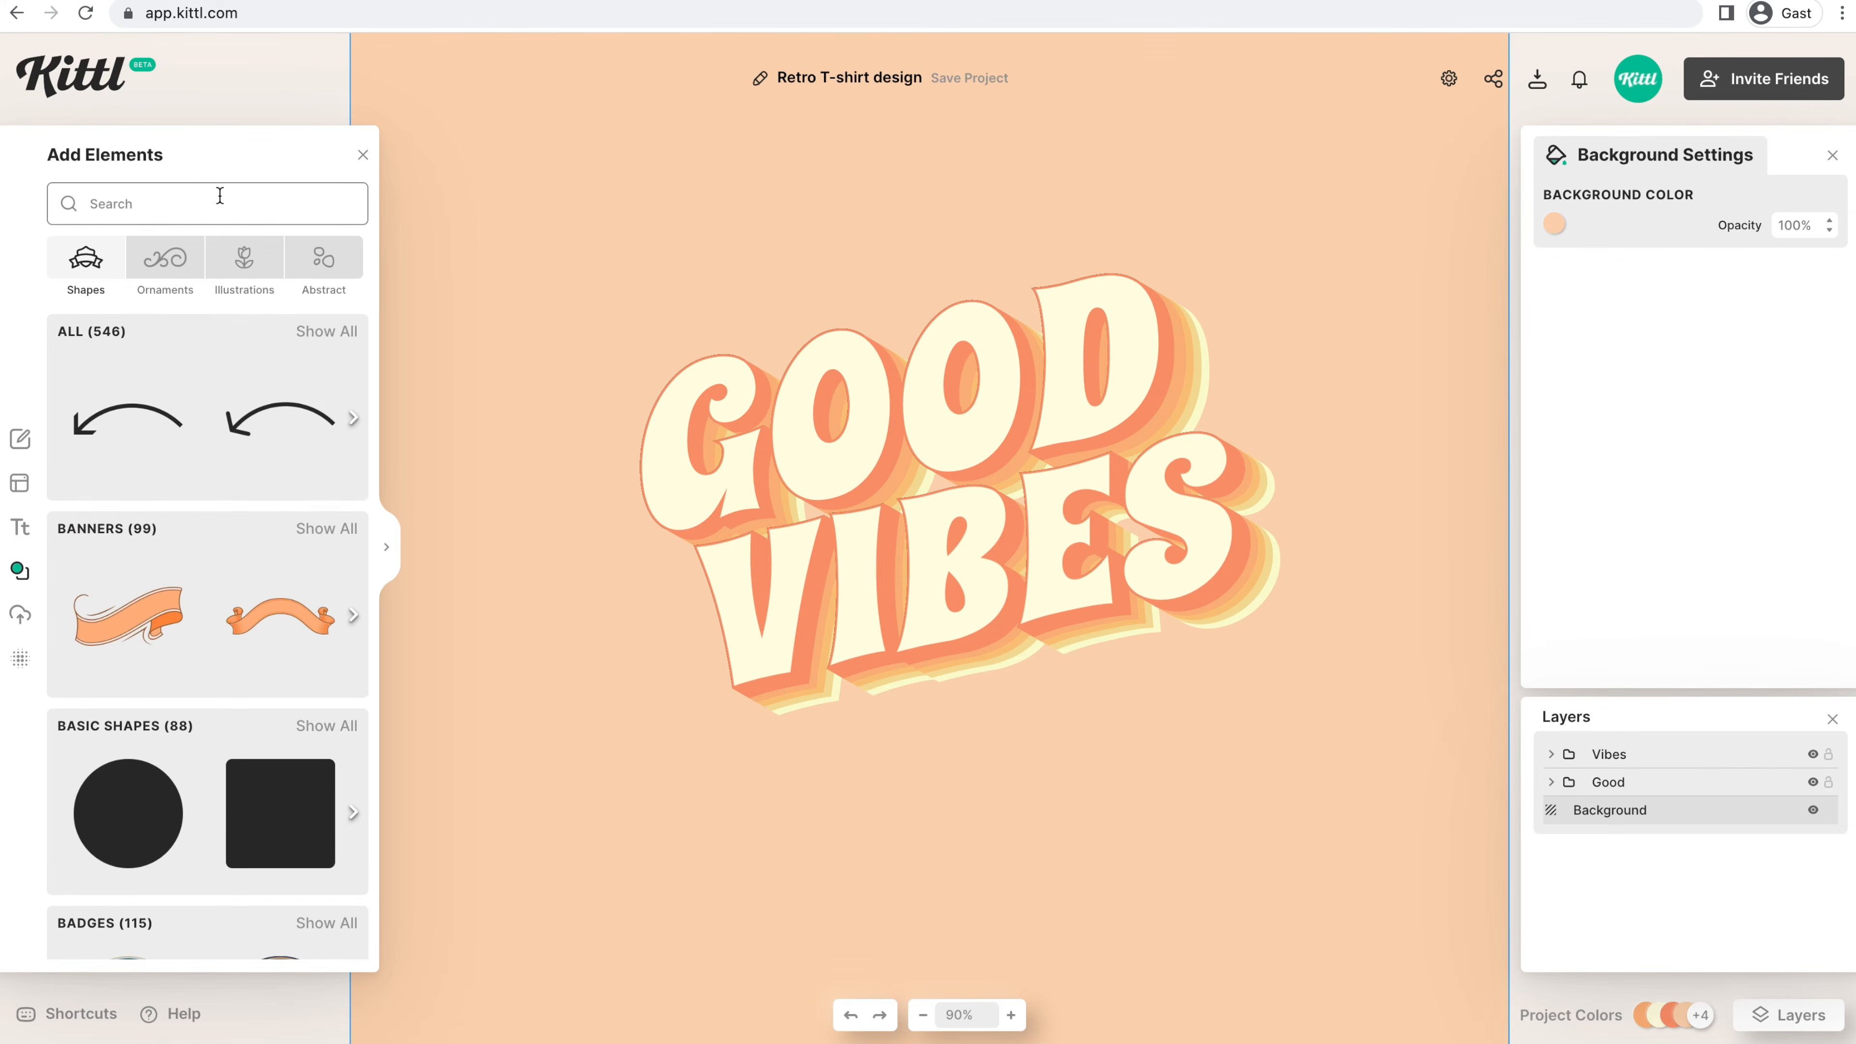
text(star)
key(Return)
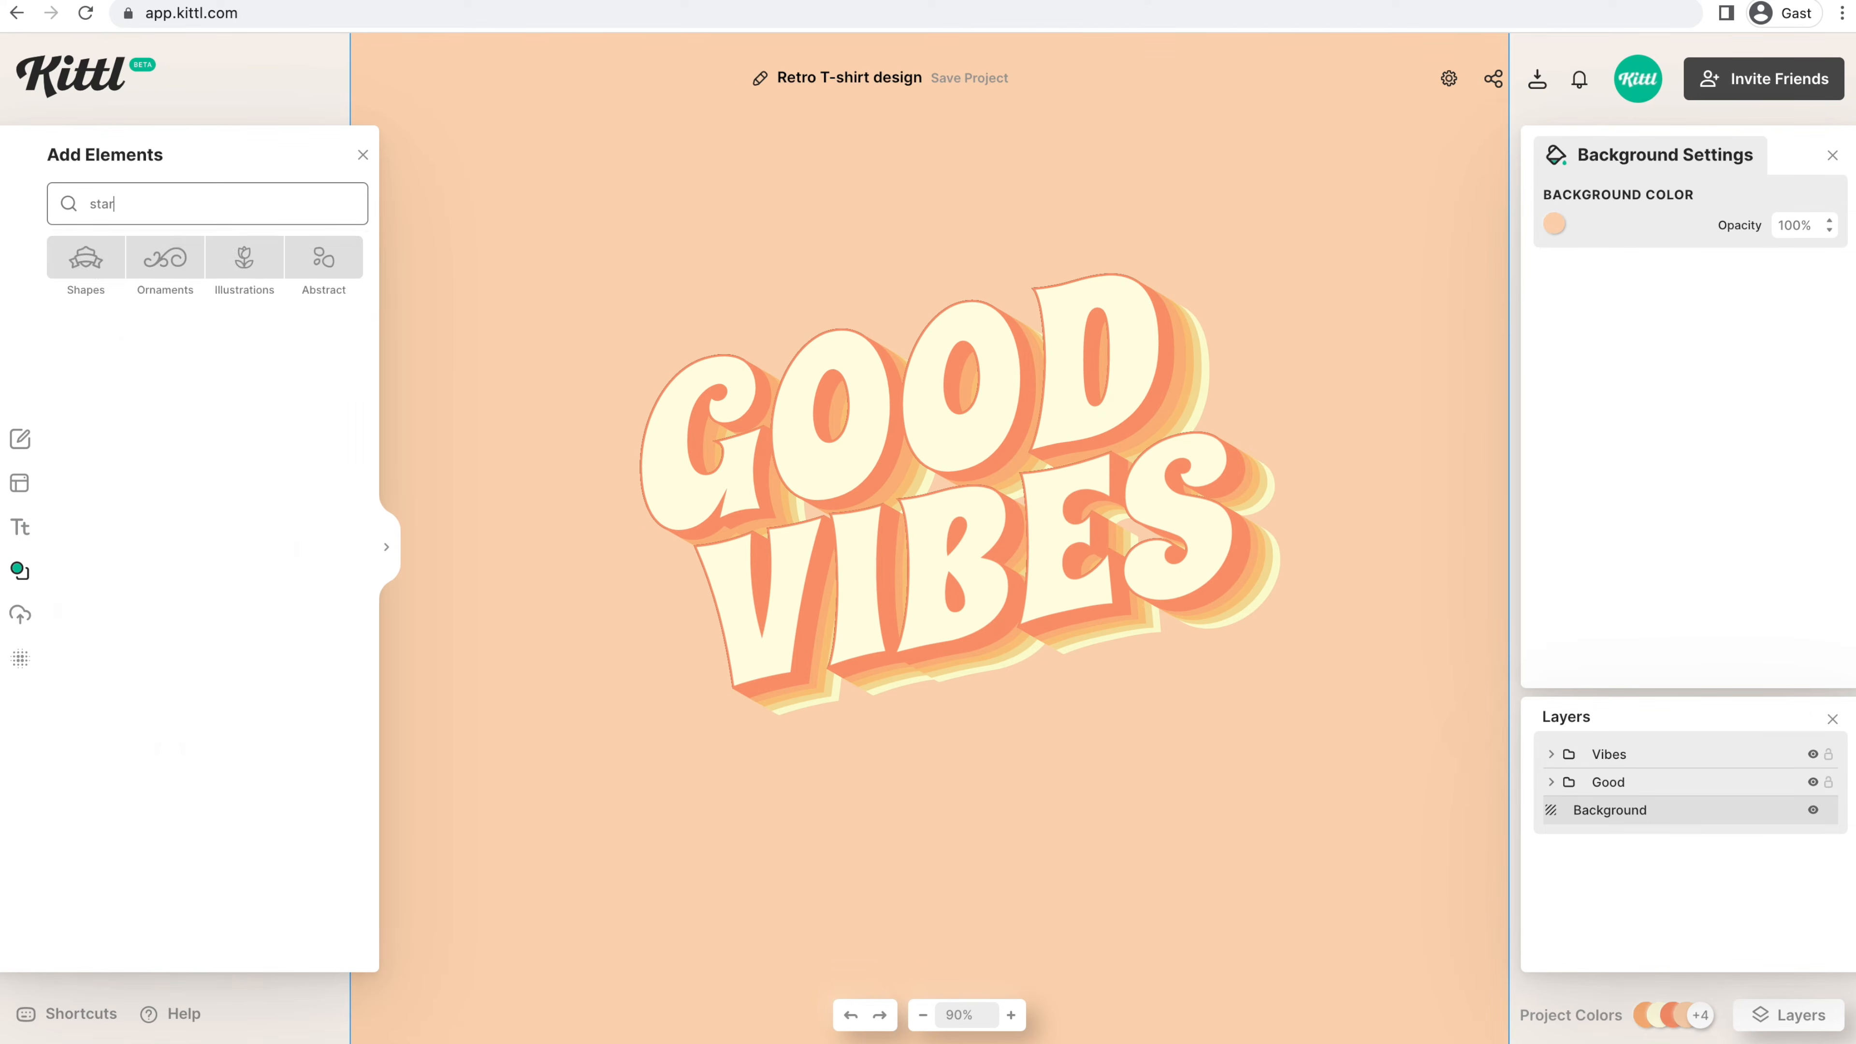
scroll(226, 479, down, 1)
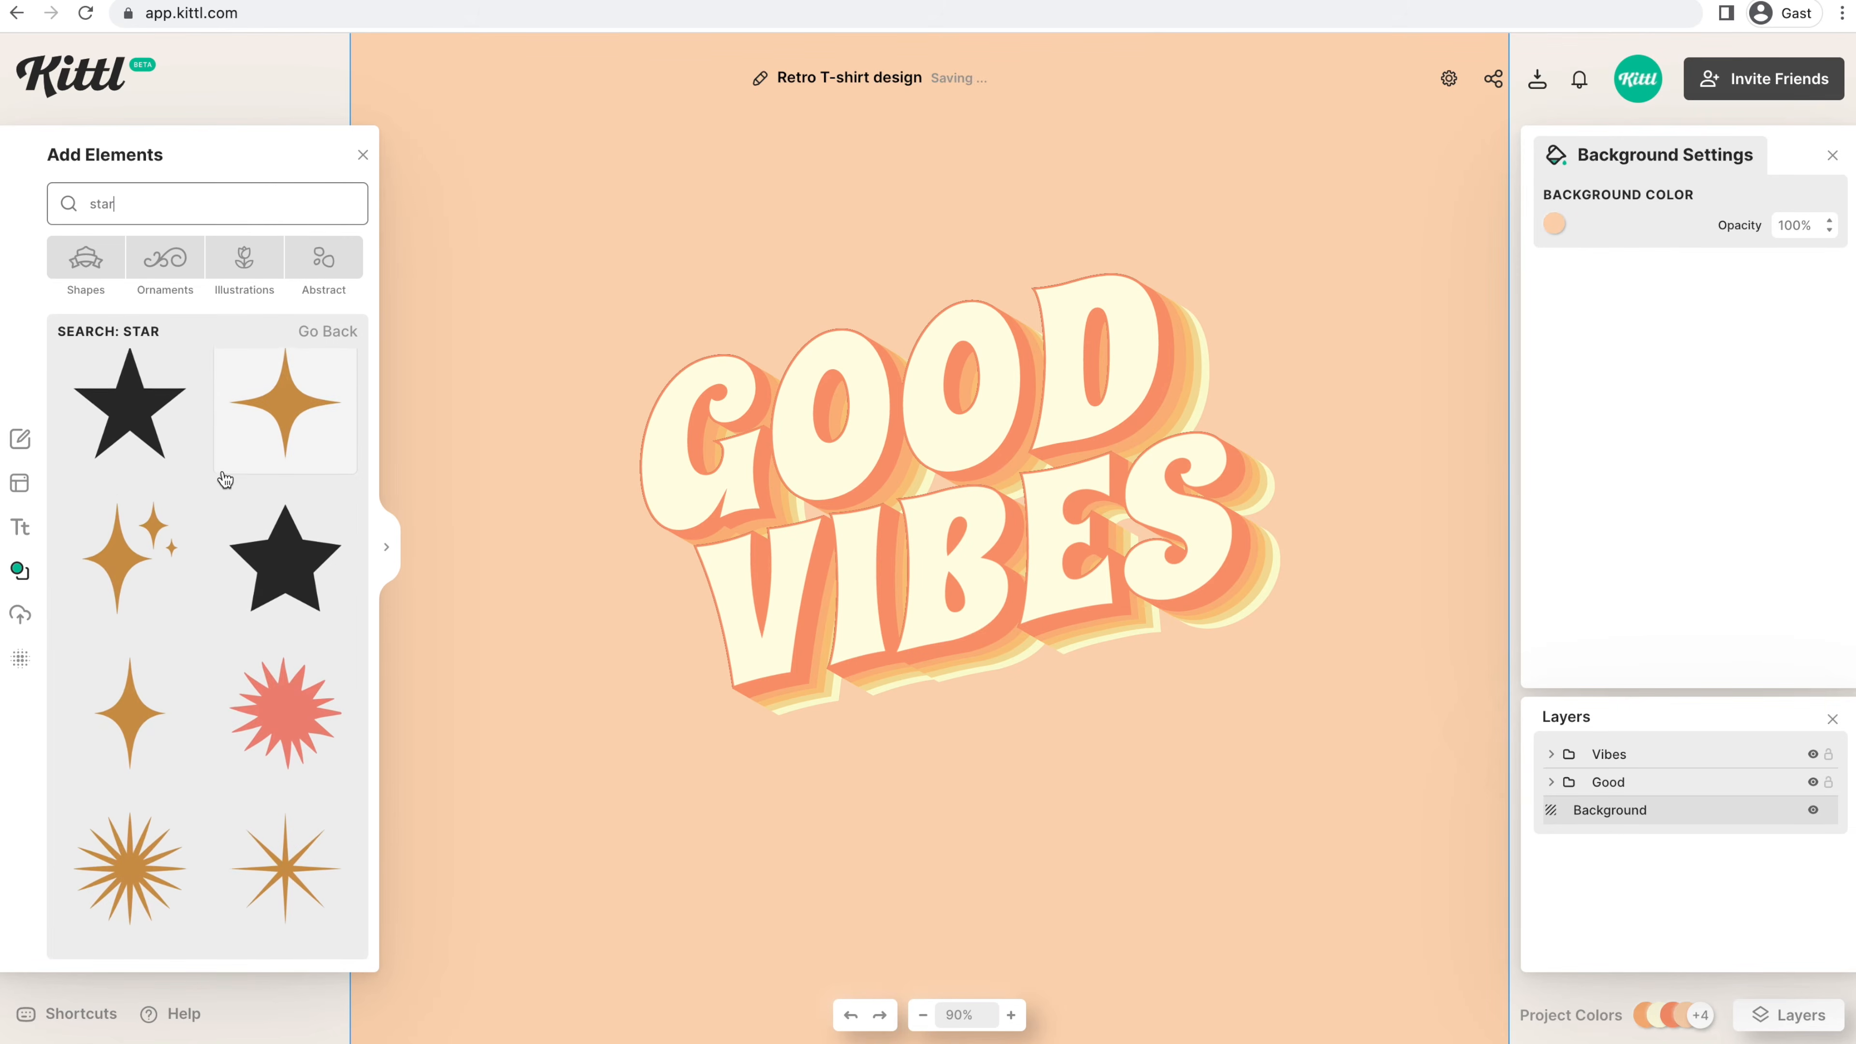
scroll(225, 479, down, 1)
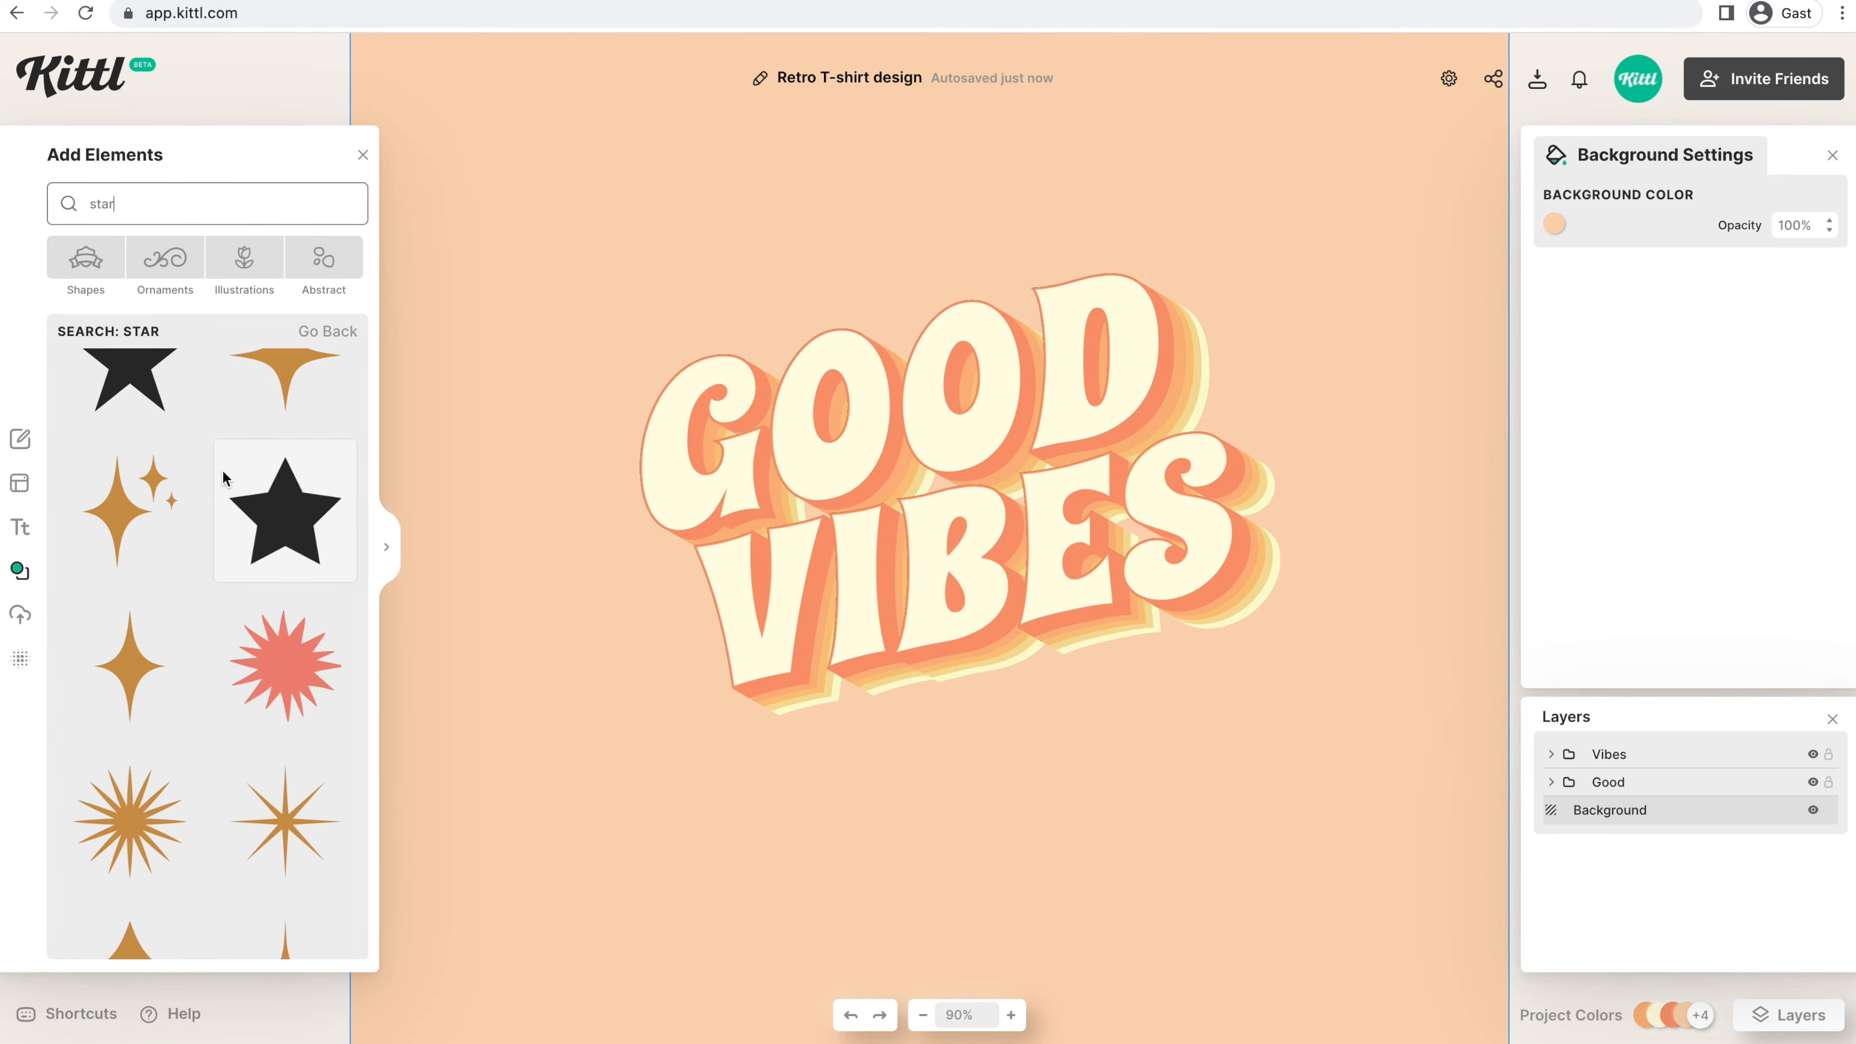
scroll(224, 477, down, 6)
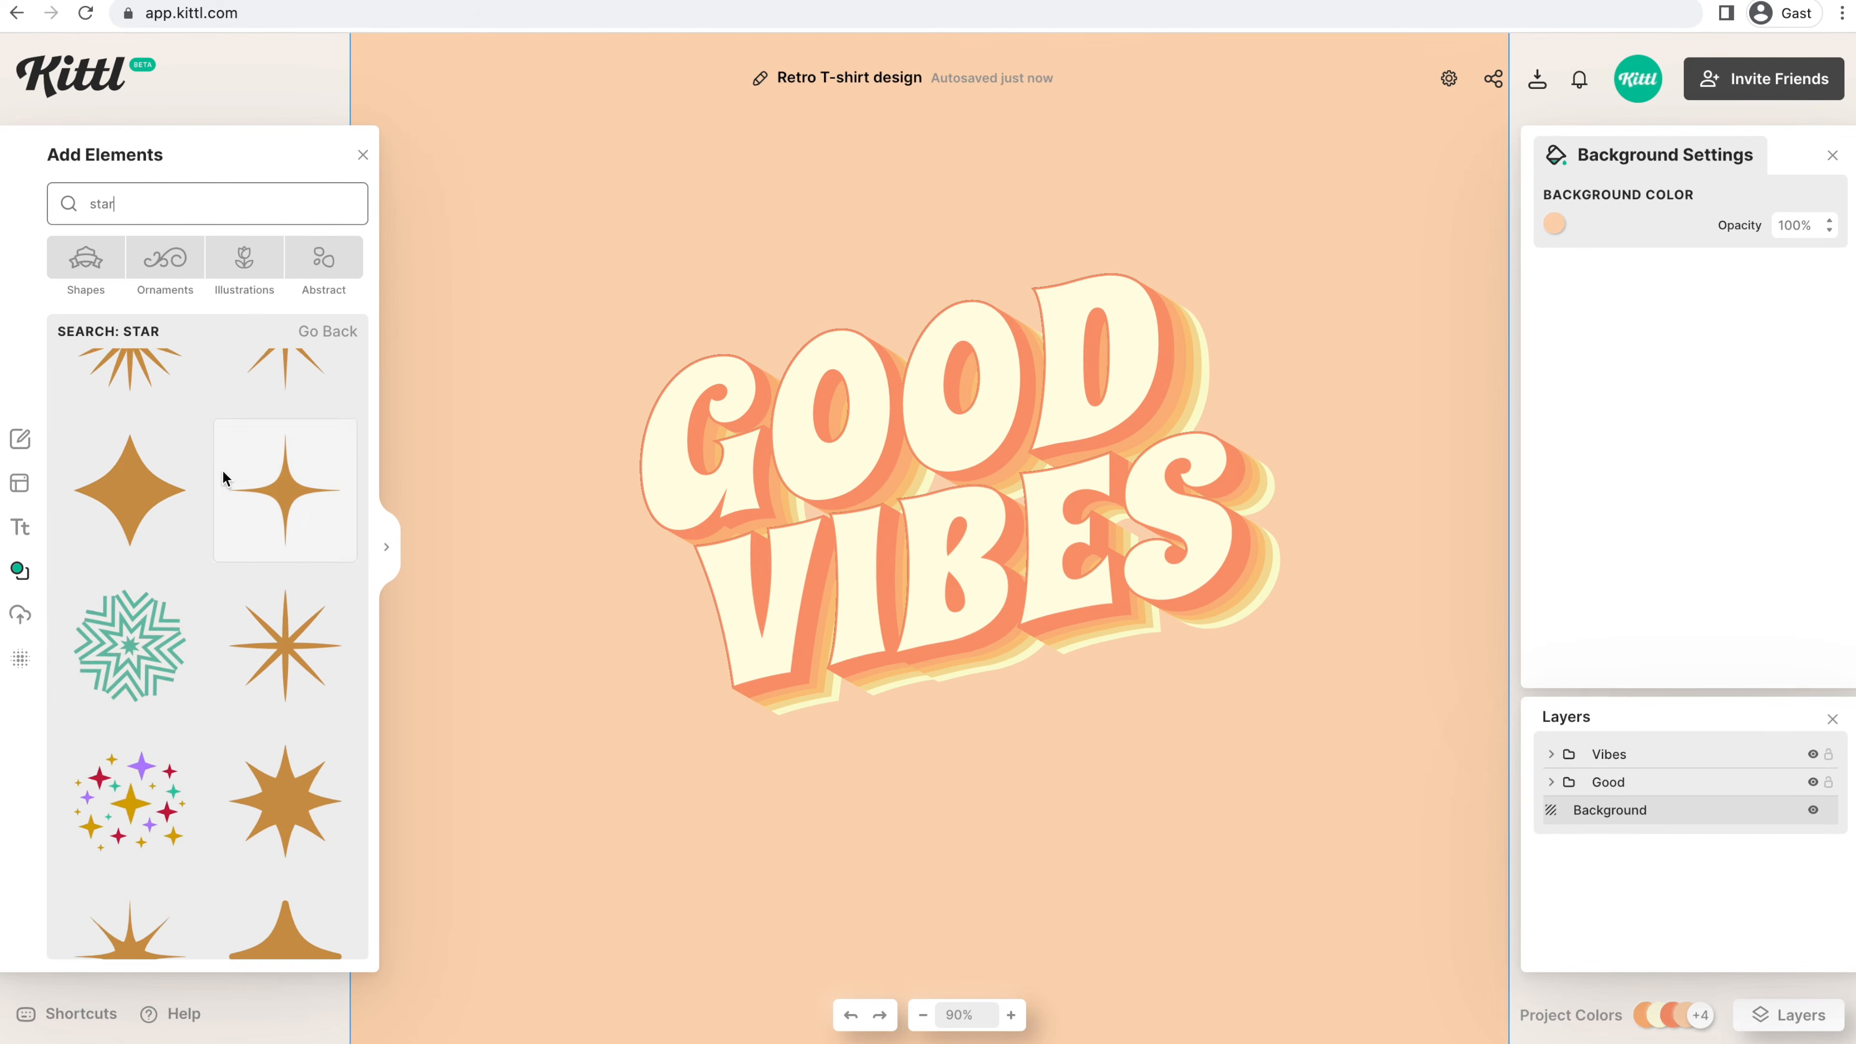
scroll(222, 470, down, 3)
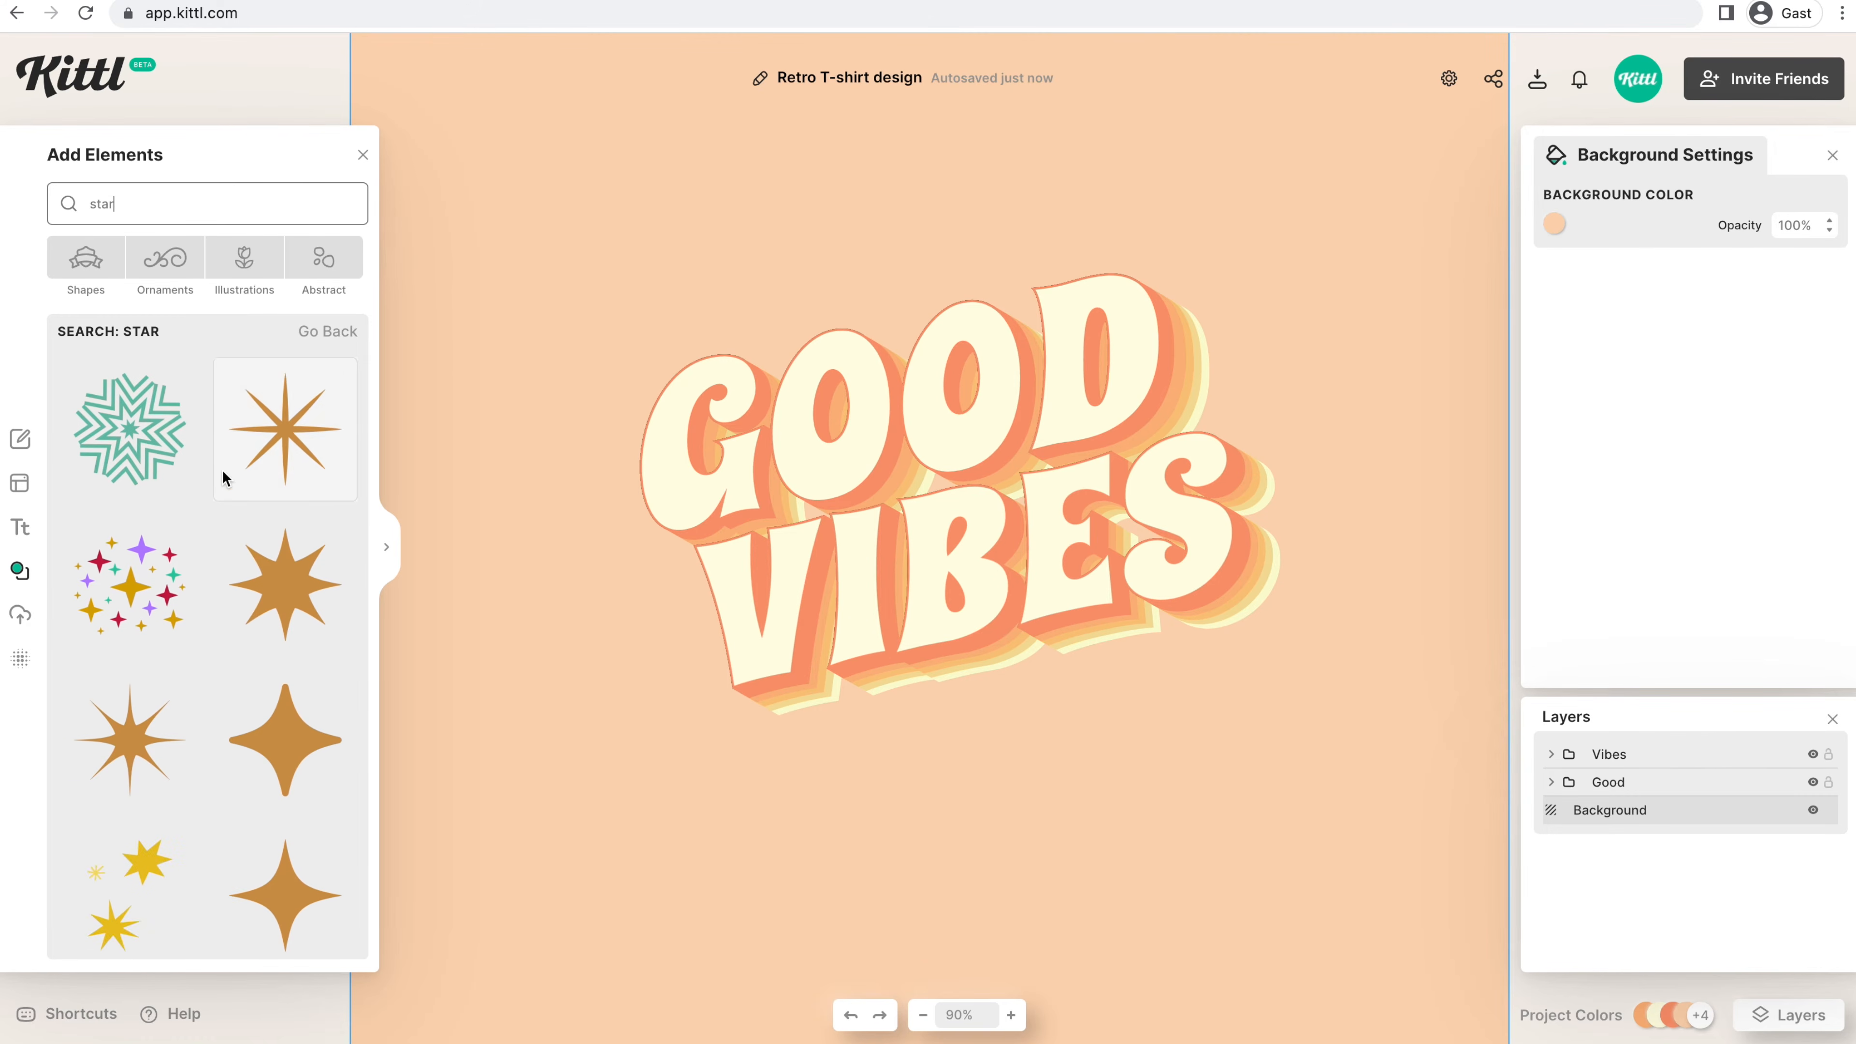
scroll(225, 477, down, 2)
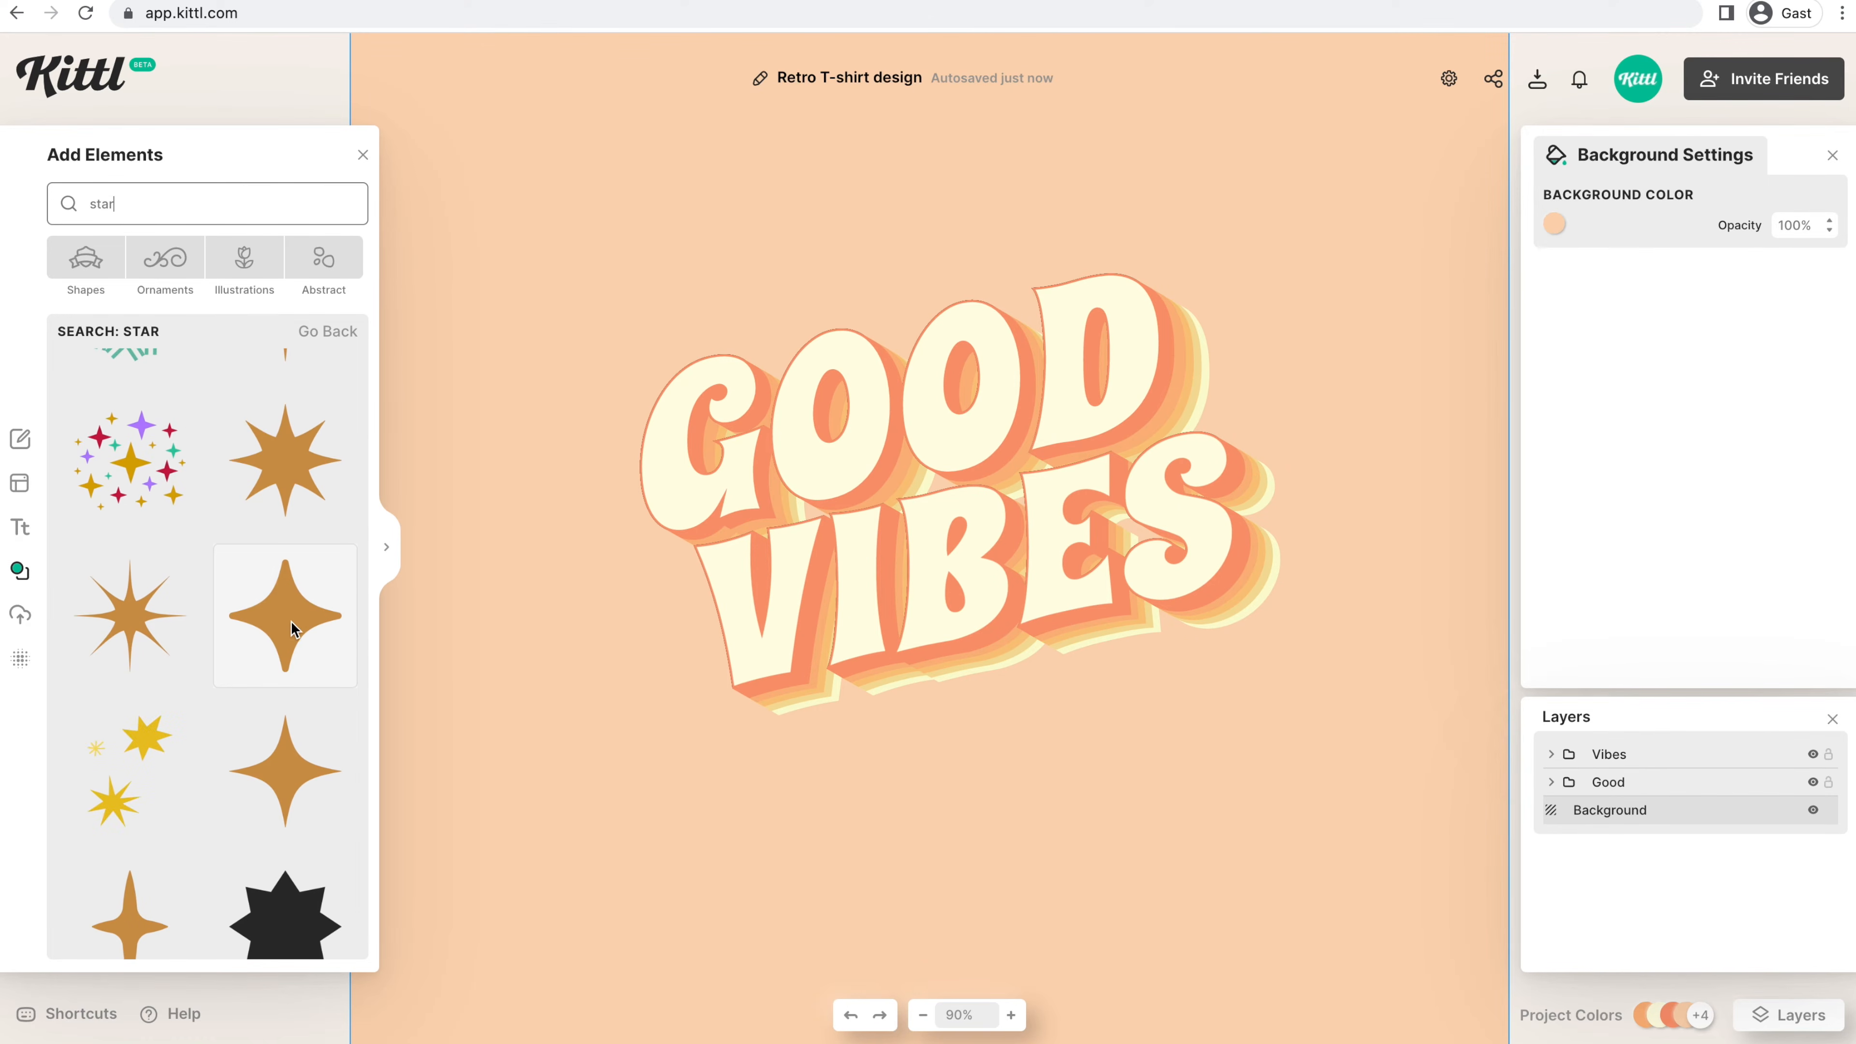
drag(292, 628, 614, 622)
drag(129, 887, 667, 722)
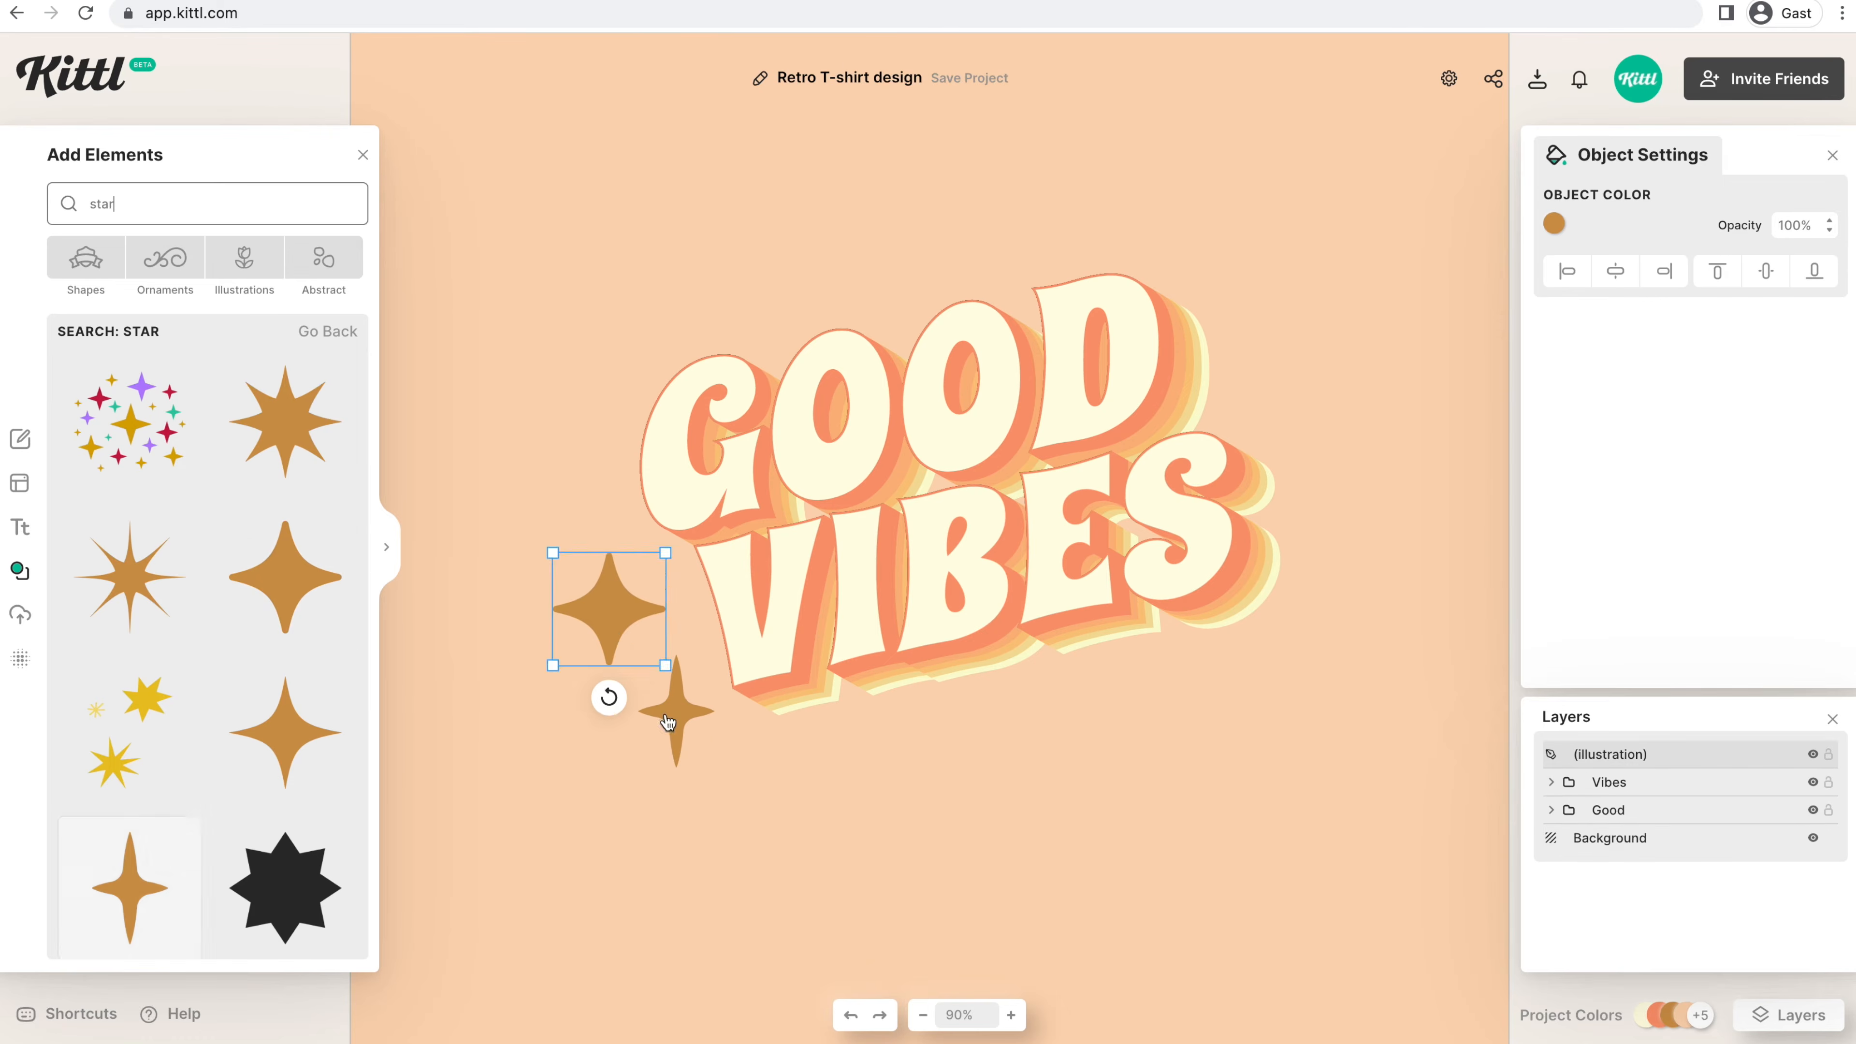
- Shrink the wide star and recolor both stars with the cream from the document palette
drag(665, 553, 640, 599)
click(1554, 224)
click(1409, 632)
click(675, 712)
click(1554, 224)
click(1410, 633)
- Shrink the narrow star, add a smaller copy of the wide star, and arrange the three as a cluster beside the V
mouse_move(676, 711)
mouse_down()
mouse_move(677, 677)
mouse_move(698, 708)
mouse_up()
drag(668, 664, 679, 657)
click(638, 599)
drag(661, 579, 677, 578)
drag(694, 562, 672, 576)
click(575, 533)
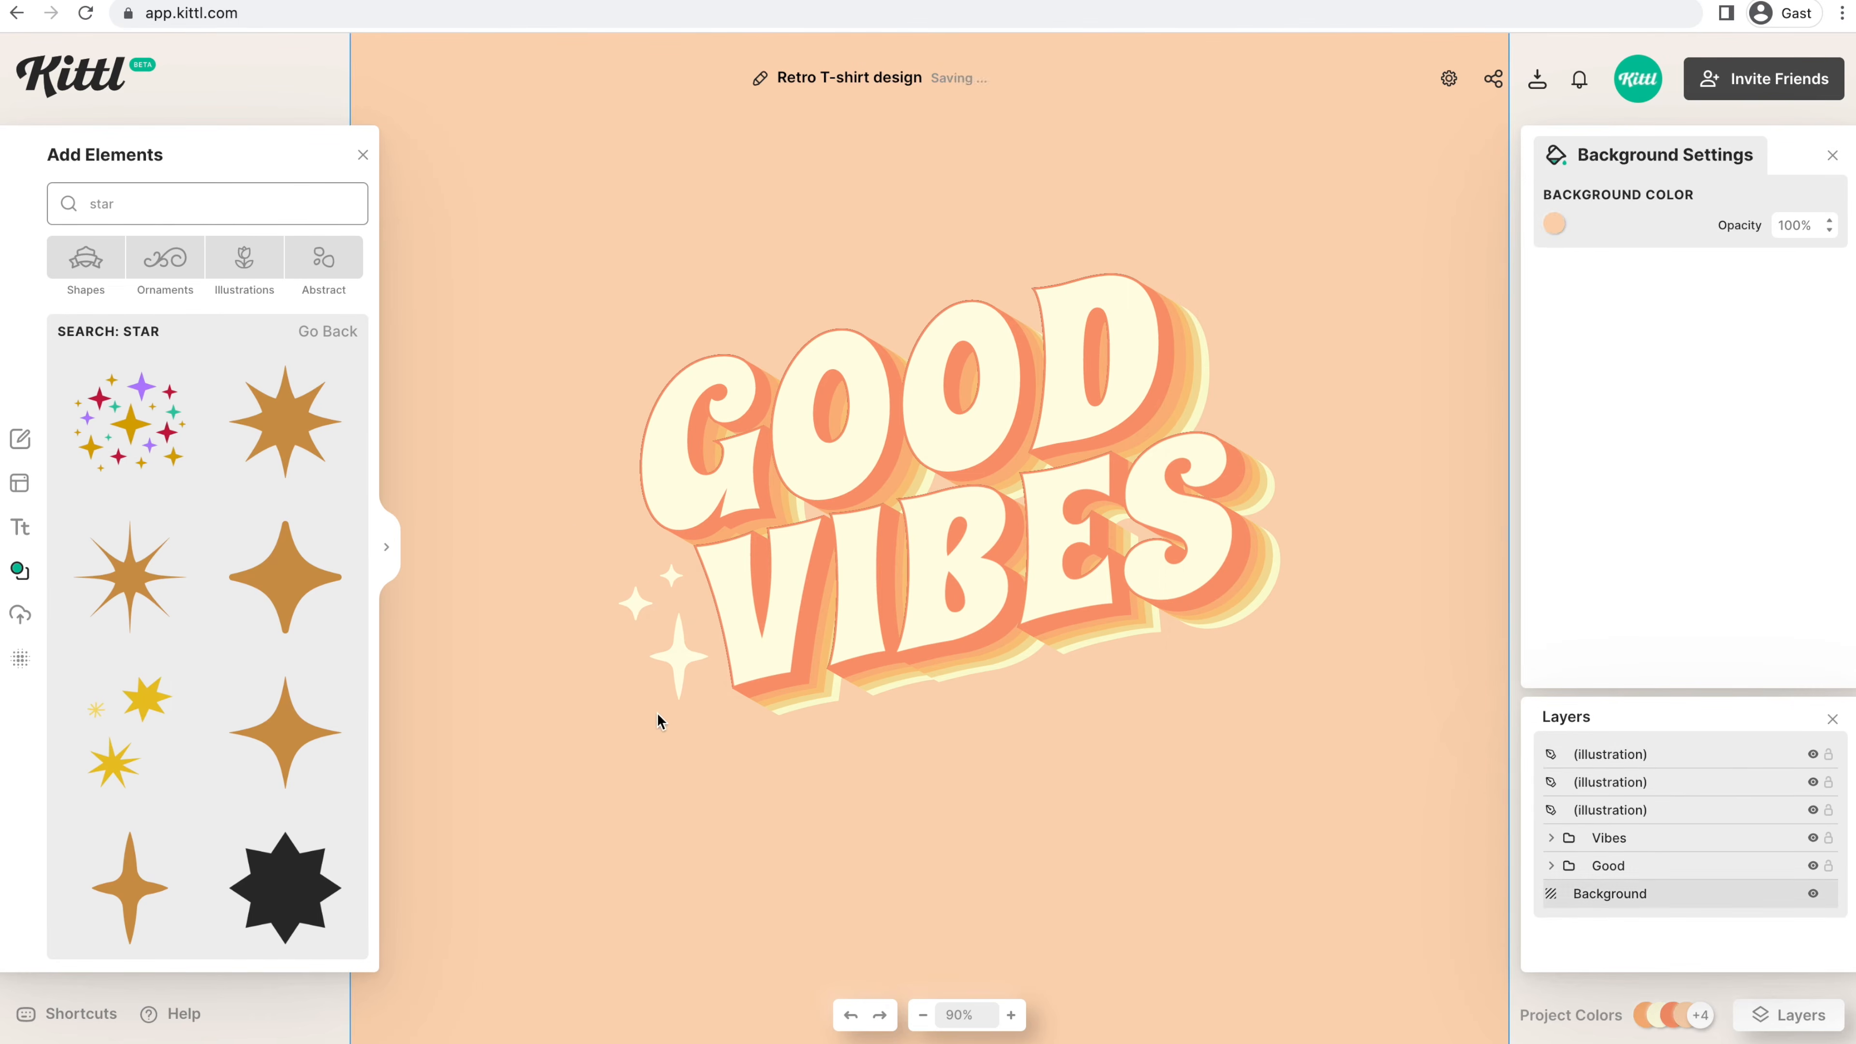
- Copy the three stars to the opposite side of the lettering and arrange them as a cluster beside the D of GOOD
drag(680, 661, 1274, 343)
click(638, 606)
drag(638, 606, 1276, 305)
drag(672, 576, 1231, 320)
scroll(1242, 293, up, 5)
click(1325, 352)
- Select all lettering and stars, center them on the artboard and enlarge them together
scroll(1329, 365, down, 10)
drag(1278, 774, 648, 341)
drag(947, 504, 922, 525)
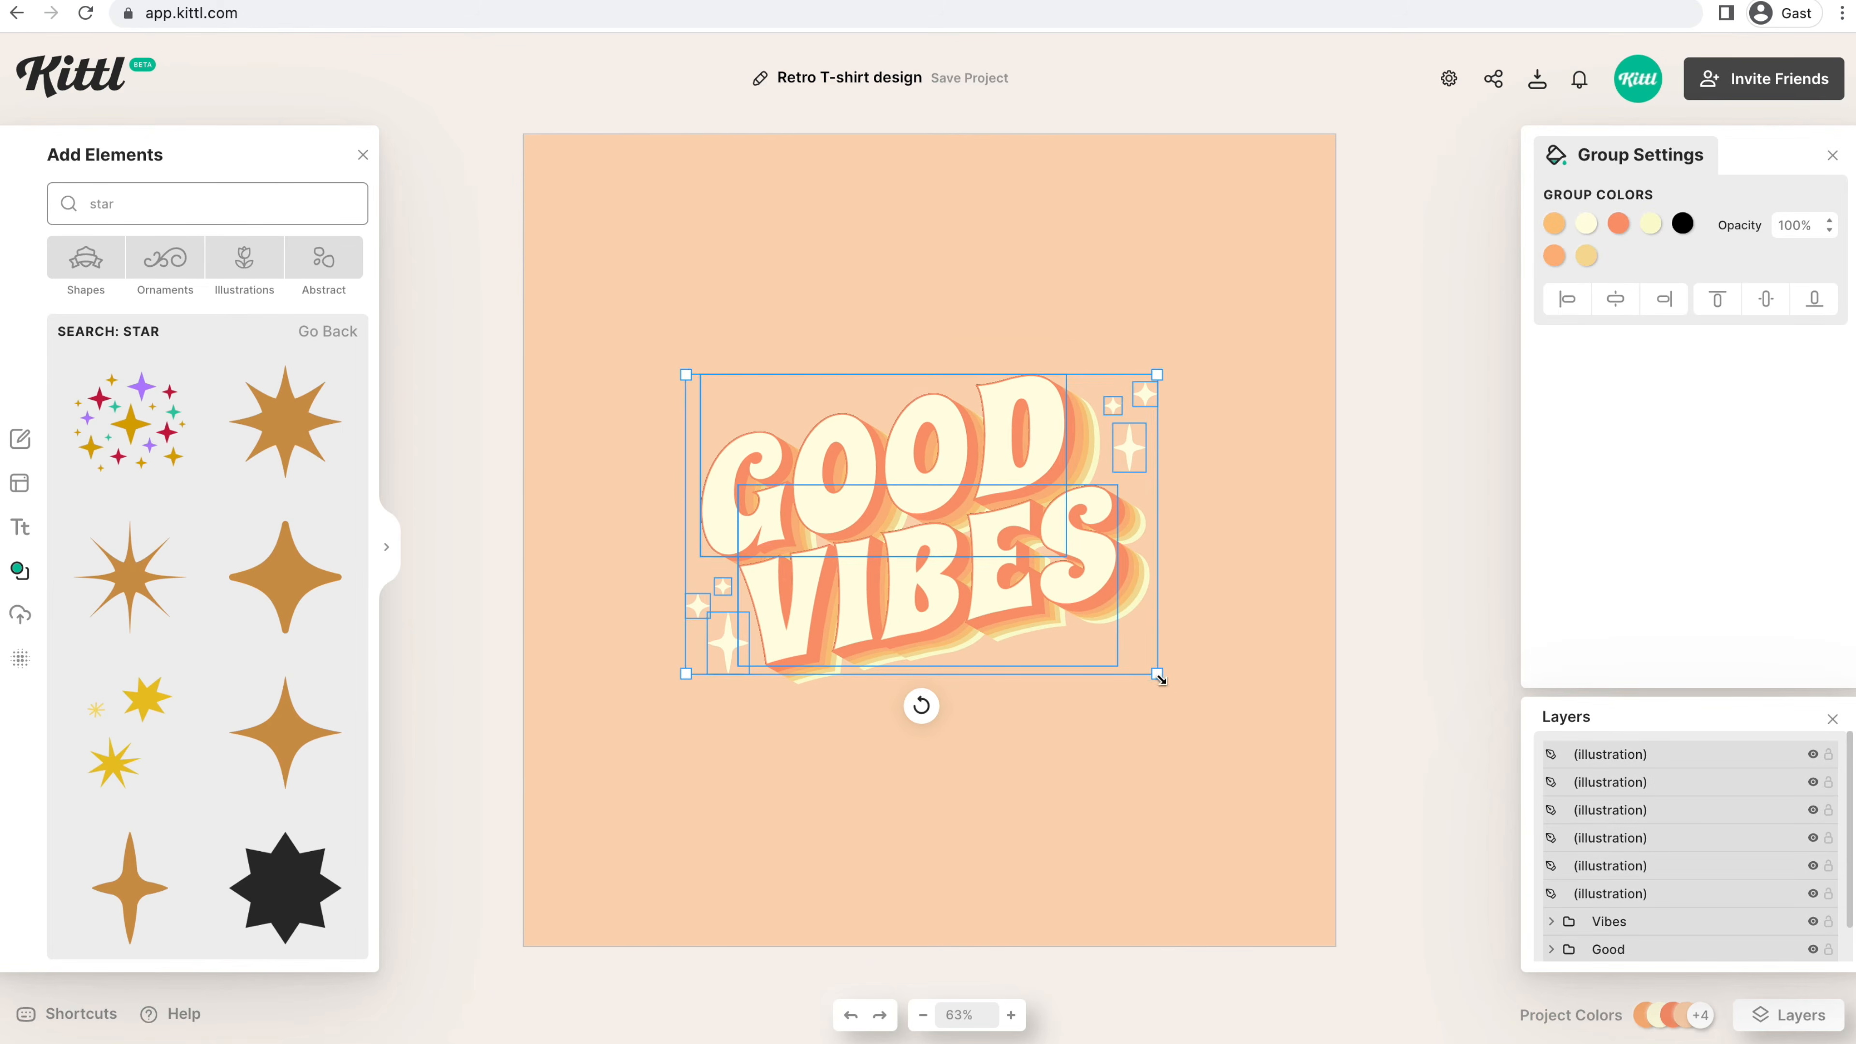
drag(1161, 679, 1228, 722)
click(1083, 748)
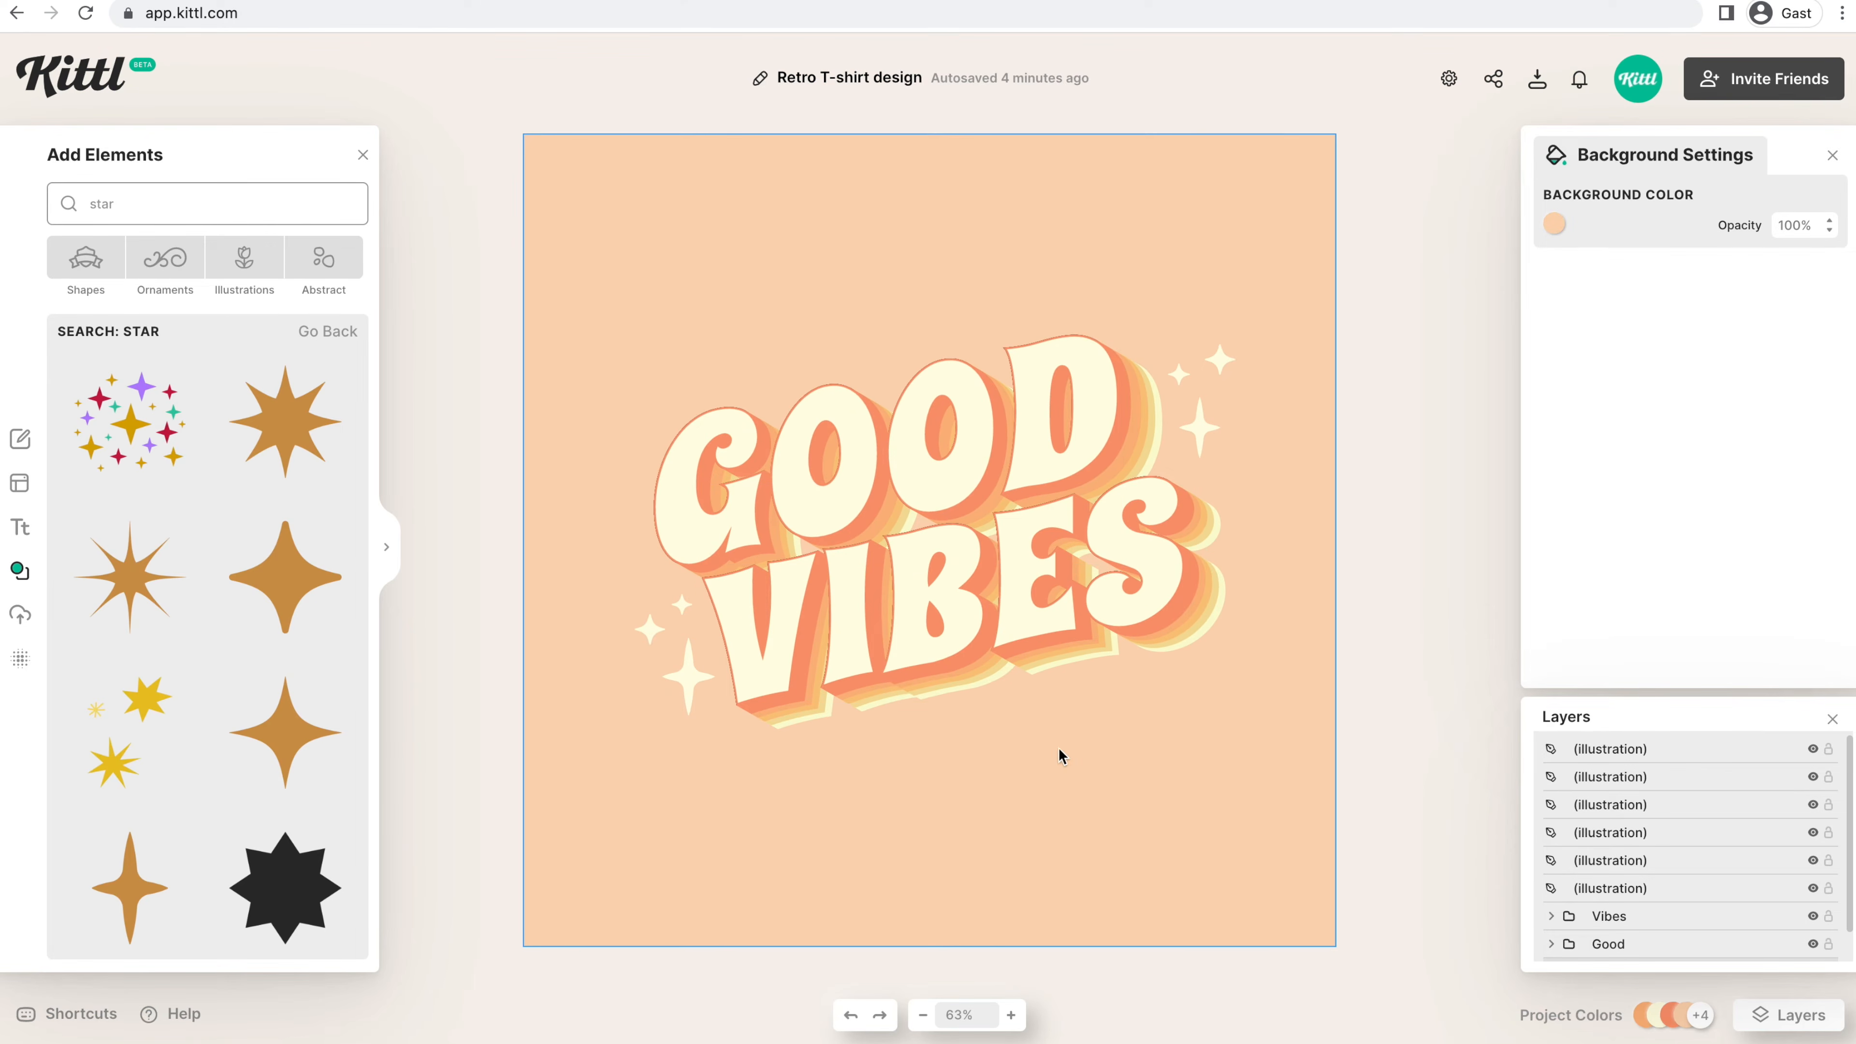
- Recolor the coral outline and nearest shadow of both the Good and Vibes groups to a dark reddish brown
drag(1044, 754, 911, 426)
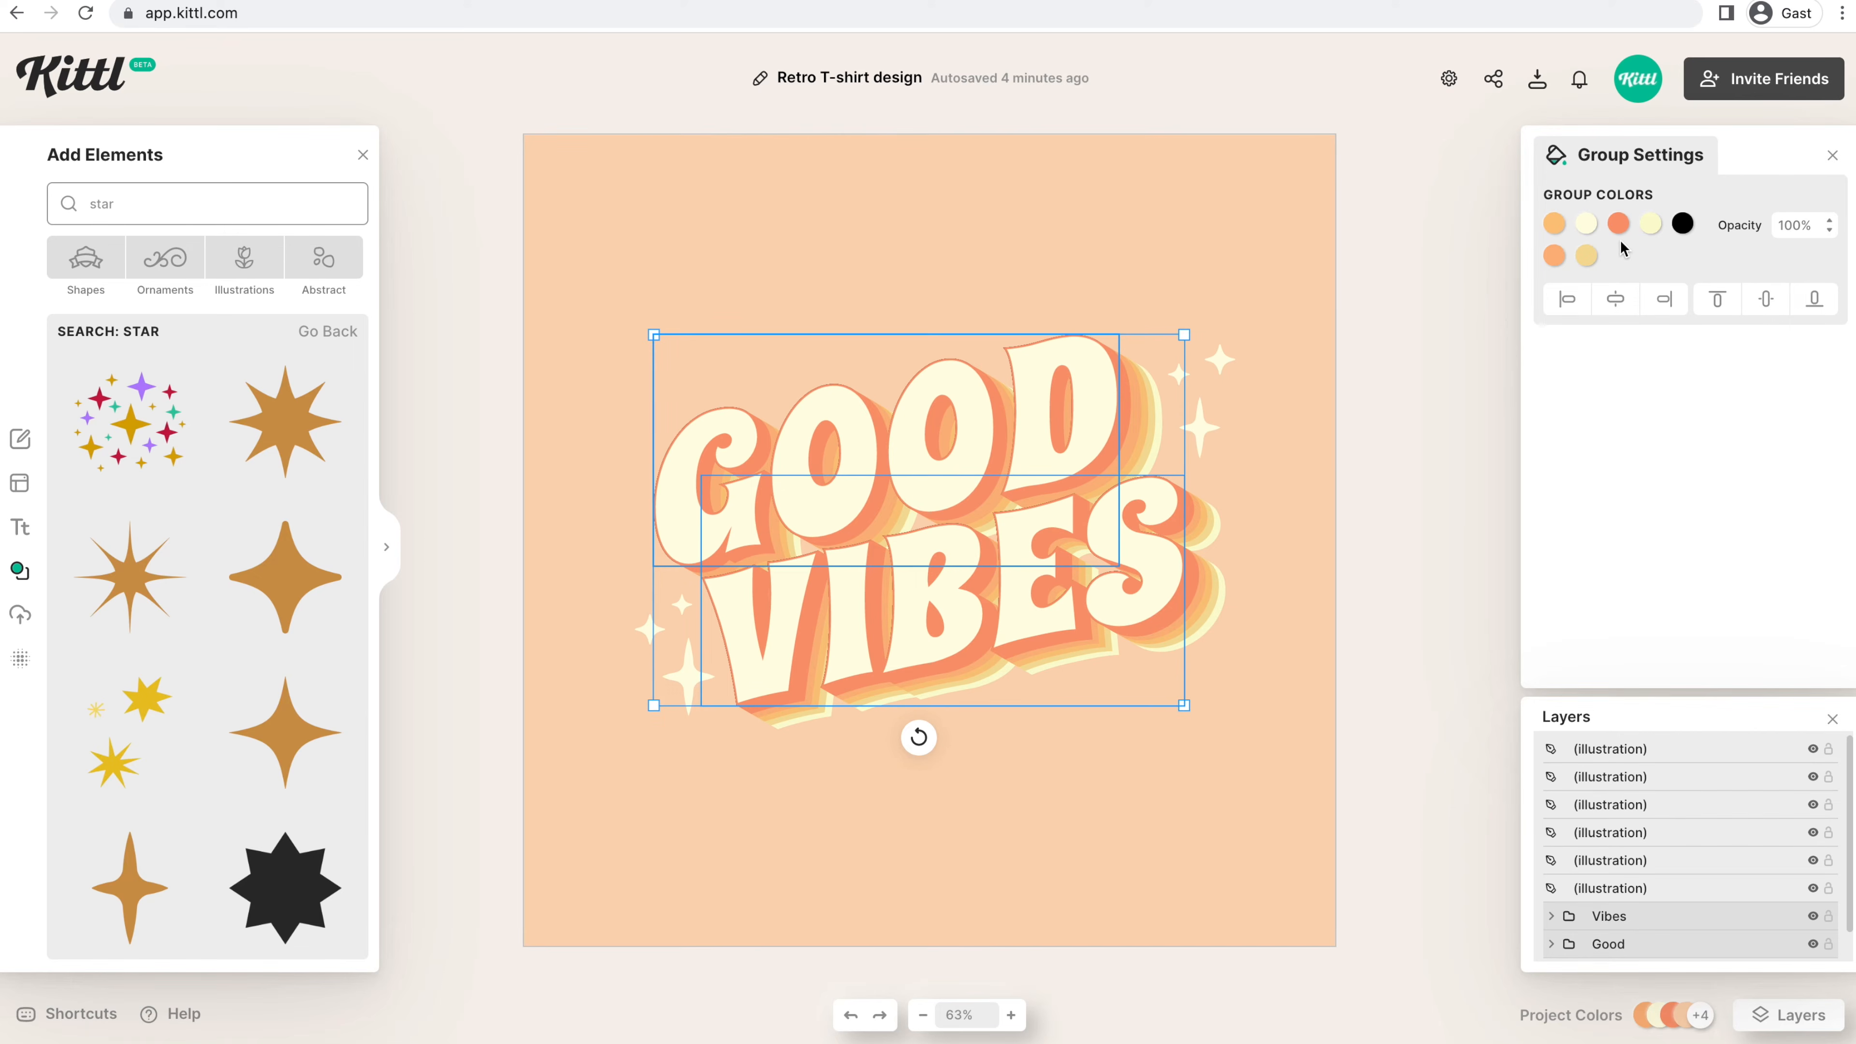
click(1619, 224)
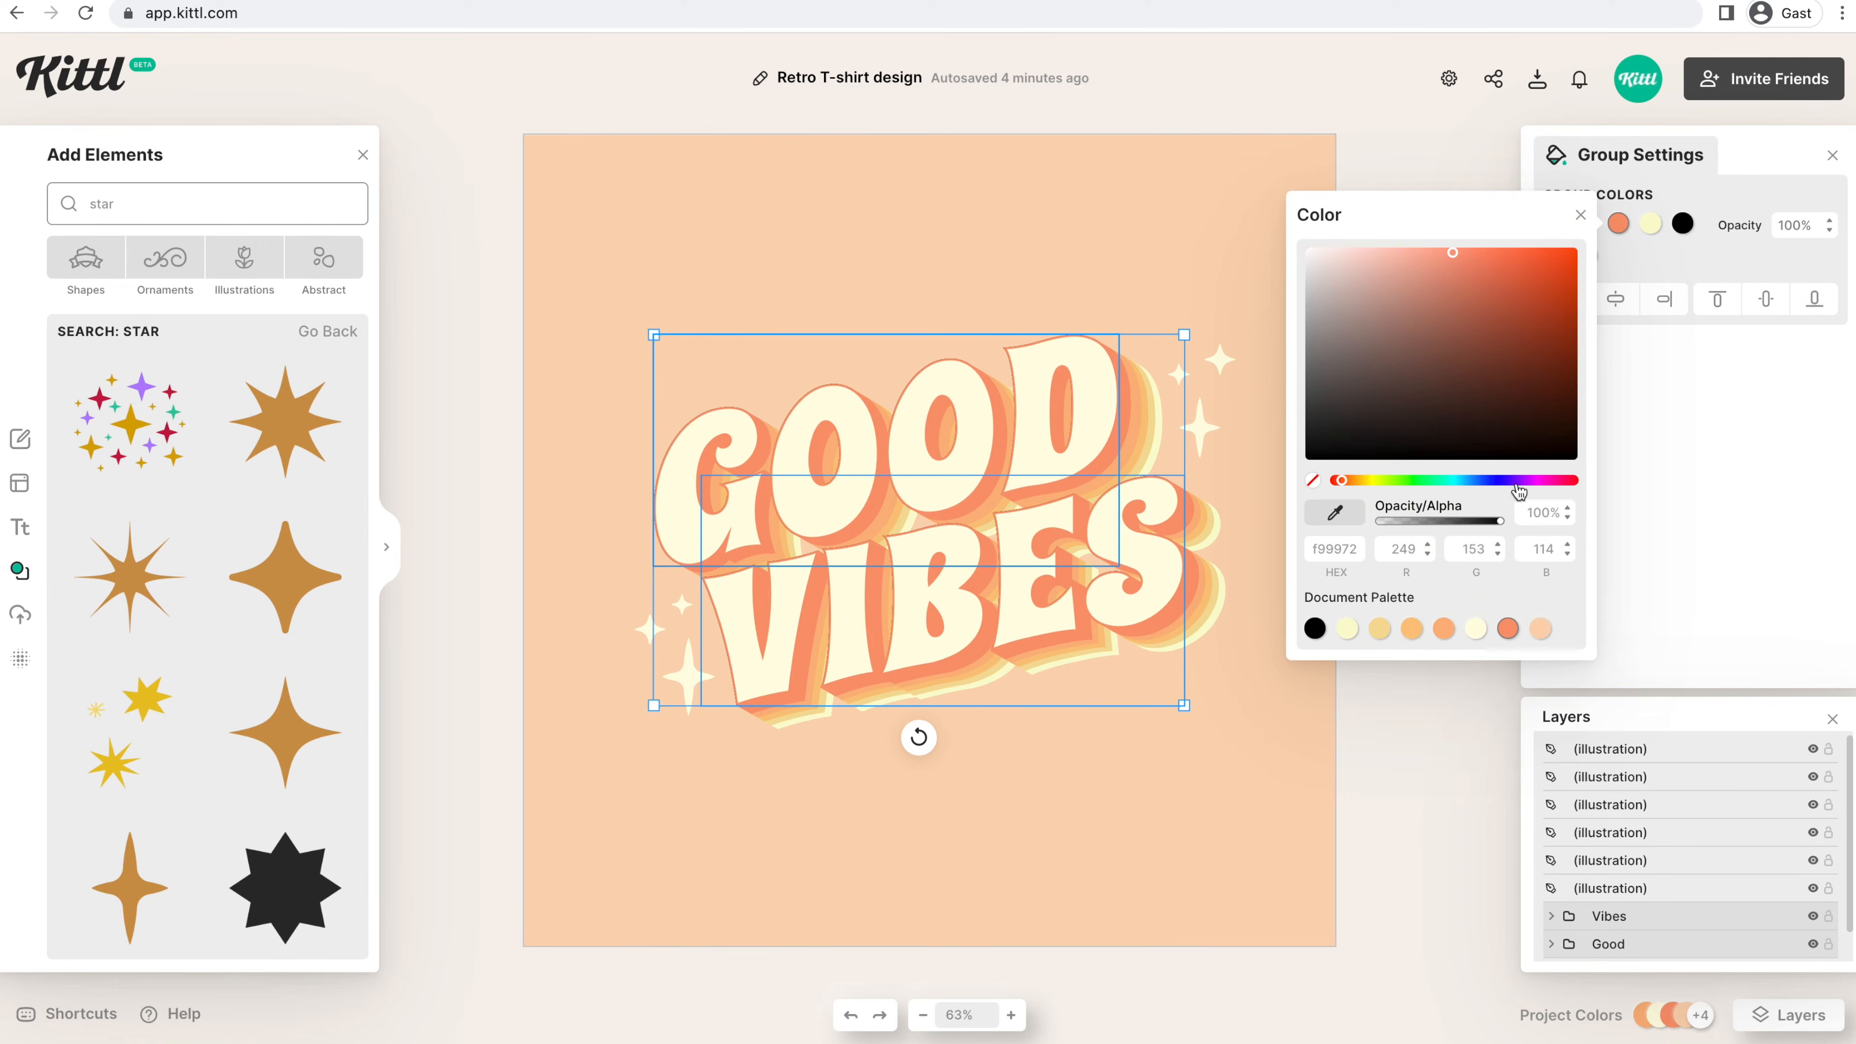
drag(1435, 270, 1493, 332)
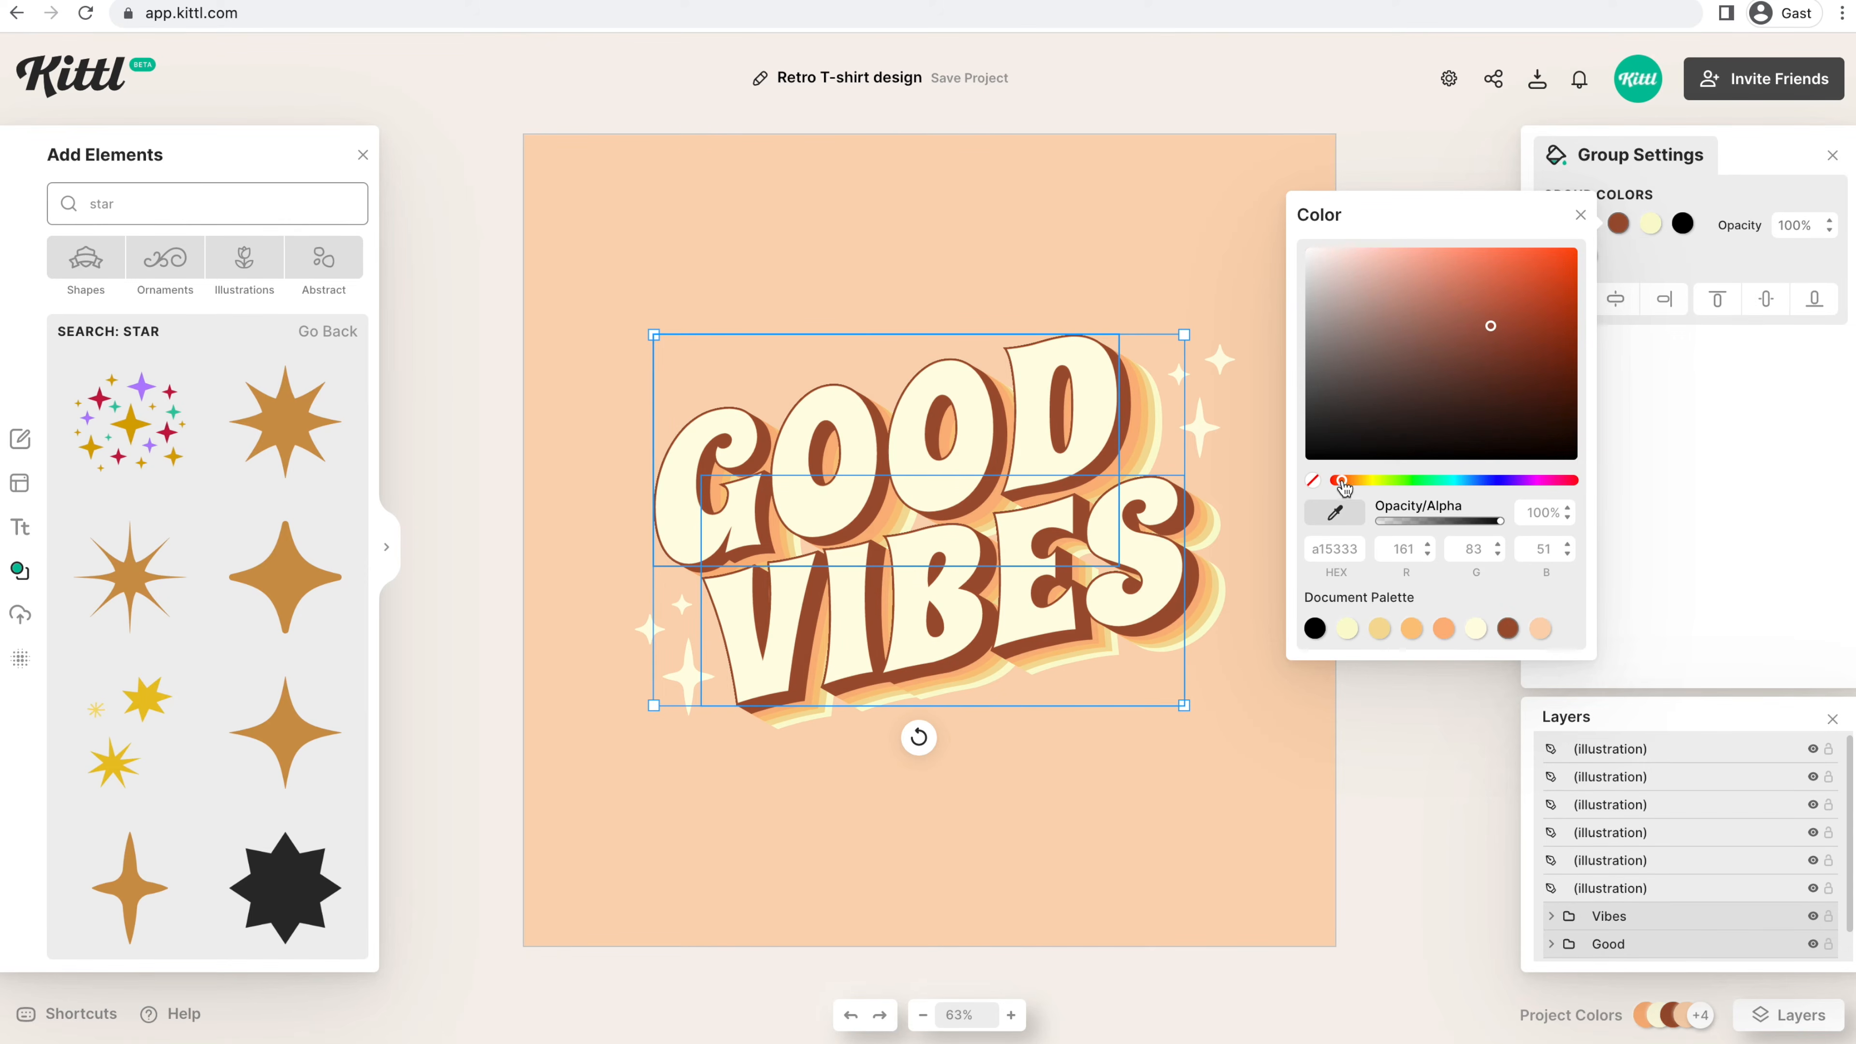
drag(1343, 485, 1340, 486)
click(1638, 247)
- Recolor the two orange shadow layers of the lettering groups to purple, hex cf82f2, and pink, hex fb7fa8
click(1585, 257)
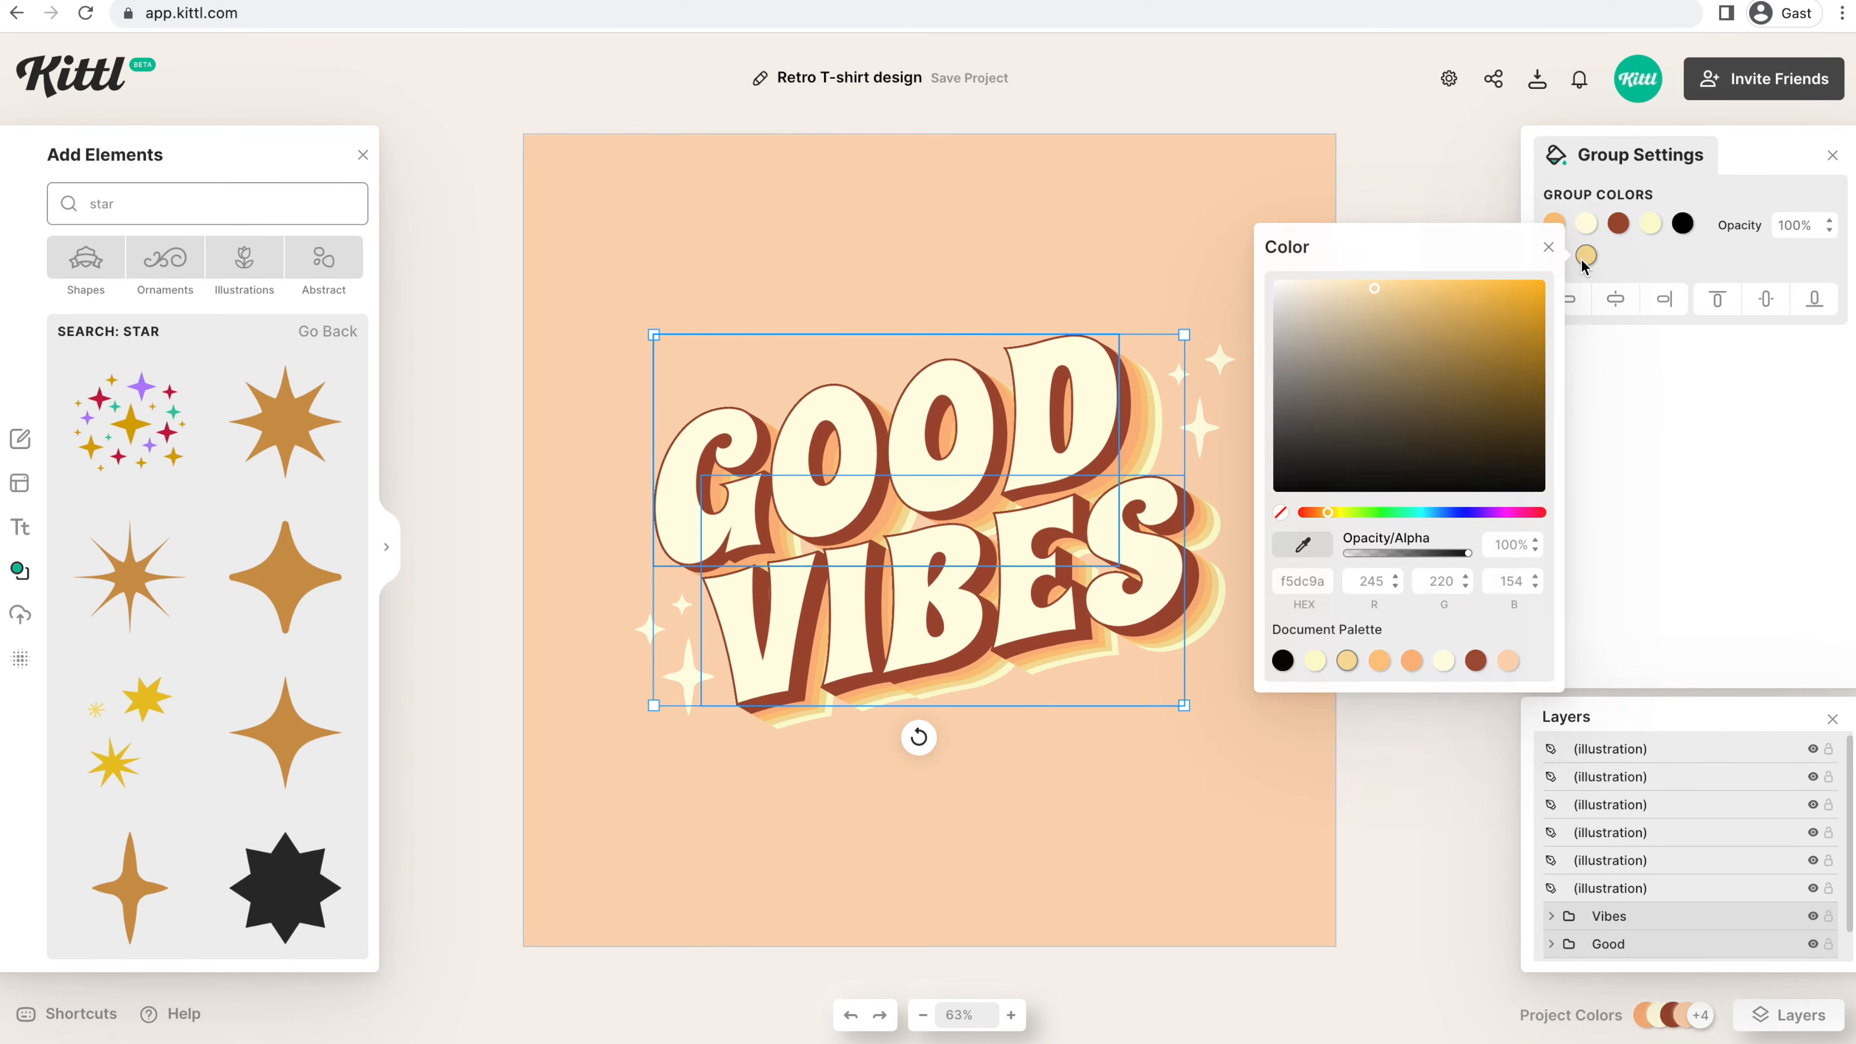
click(1598, 260)
drag(1327, 512, 1460, 514)
click(1555, 256)
drag(1376, 294, 1369, 296)
click(1554, 224)
drag(1460, 481, 1503, 483)
- Change the lettering's cream faces to orange, hex f5b978, and its yellow shadow layer to light orange, hex f9d194
click(1586, 224)
drag(1328, 484, 1318, 480)
click(1618, 225)
click(1580, 215)
click(1585, 225)
click(1584, 255)
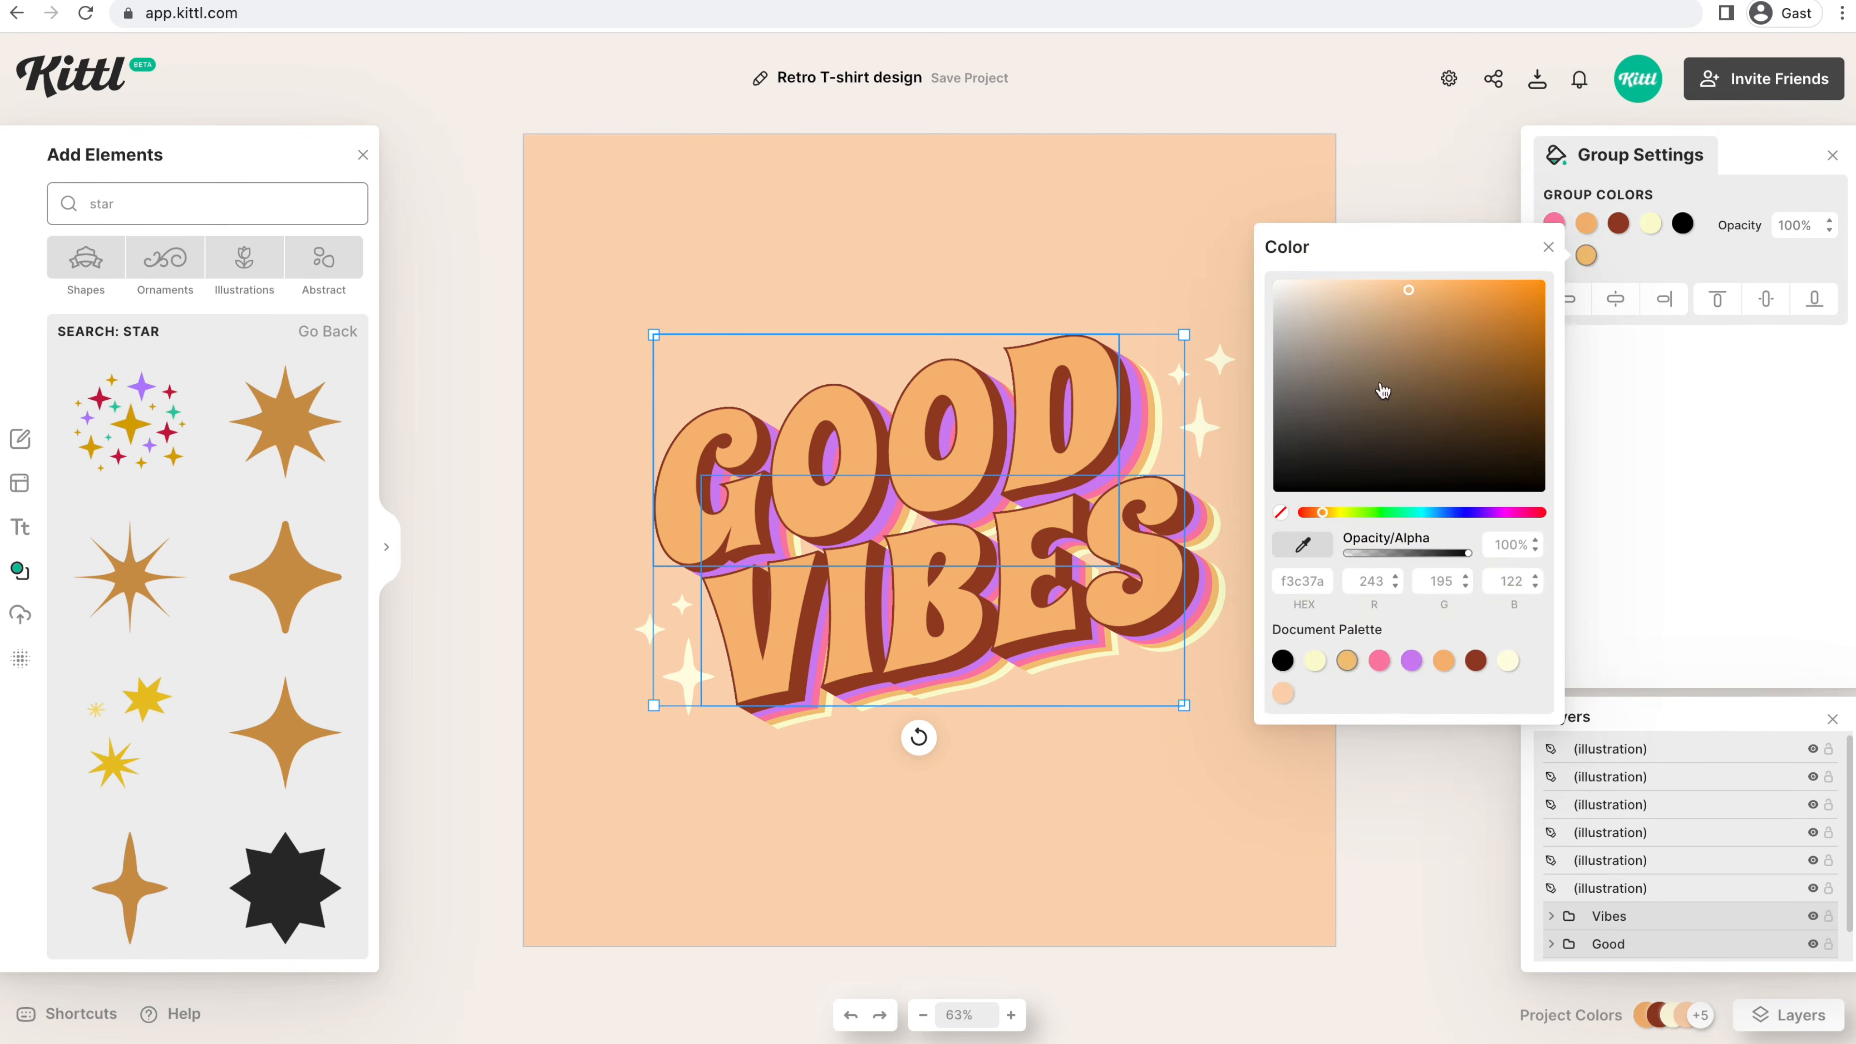
click(1385, 288)
click(731, 307)
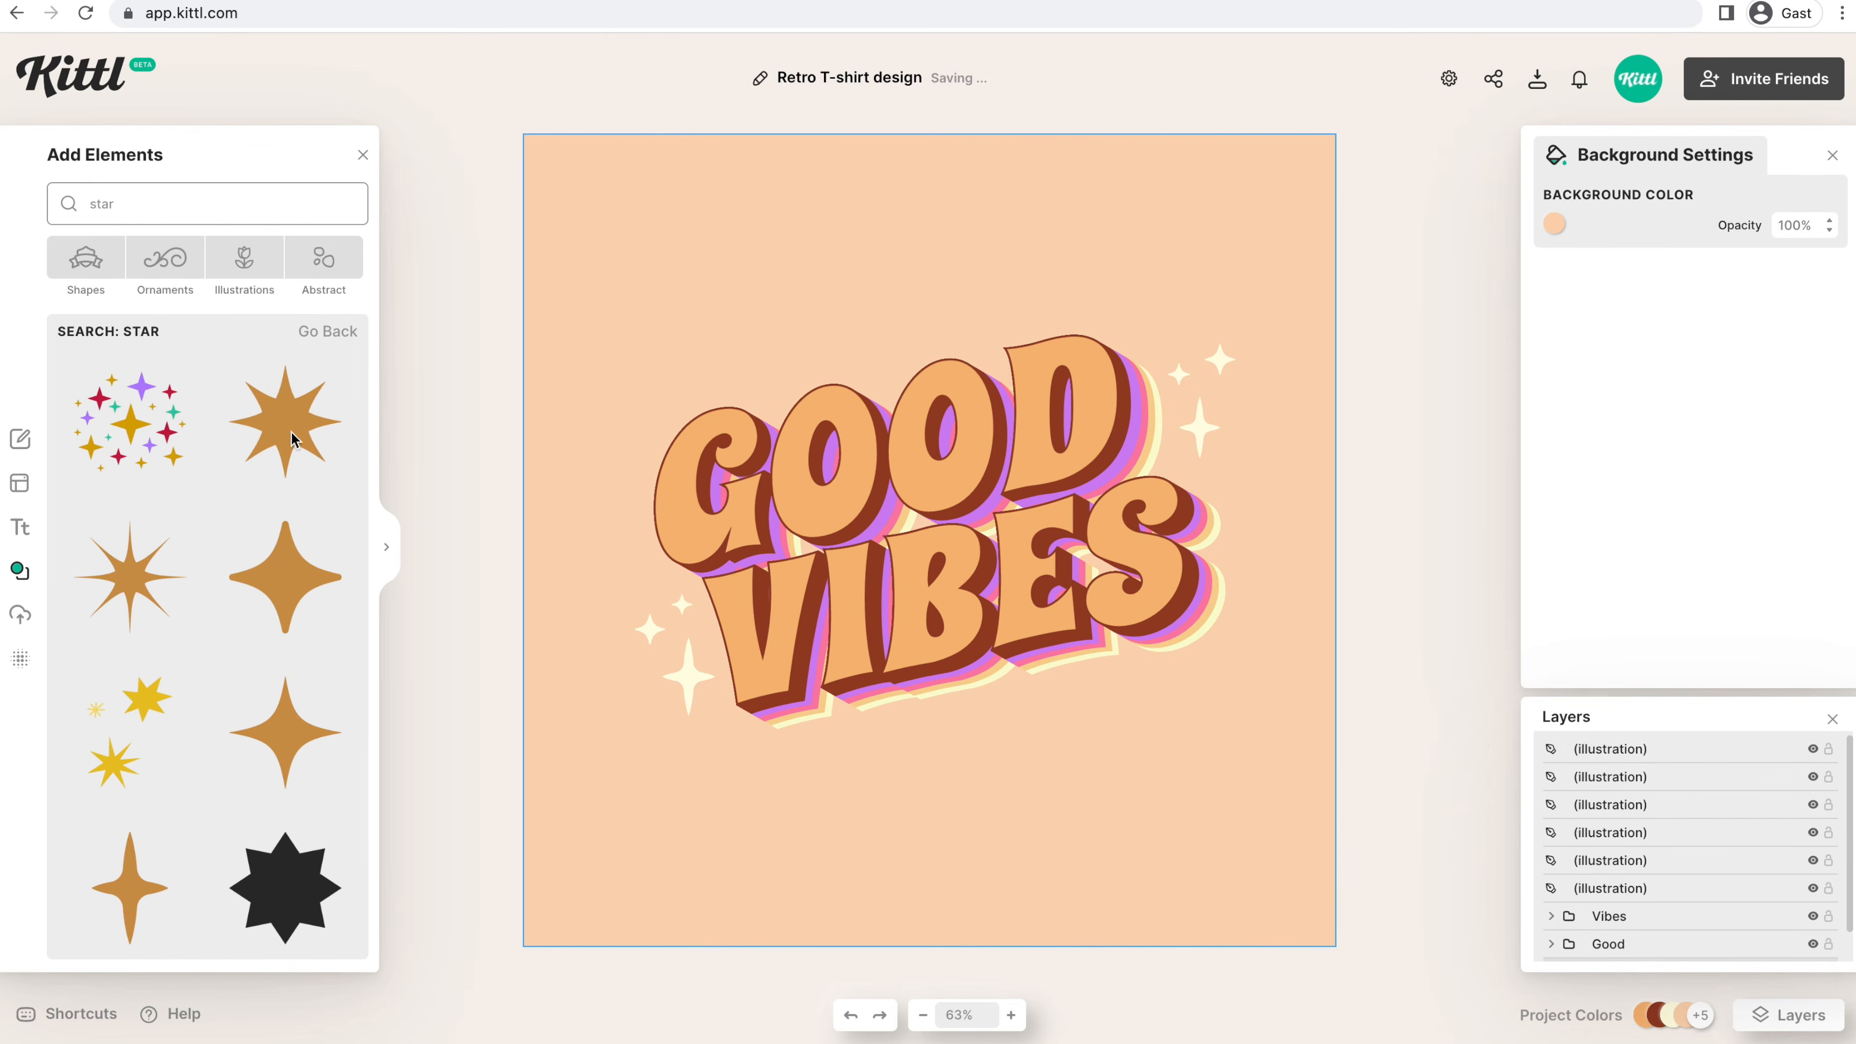
- Search the elements for "rainbow" and place the wide rainbow with the blue inner band, enlarged, over the upper part of GOOD
double_click(248, 204)
text(rainbow)
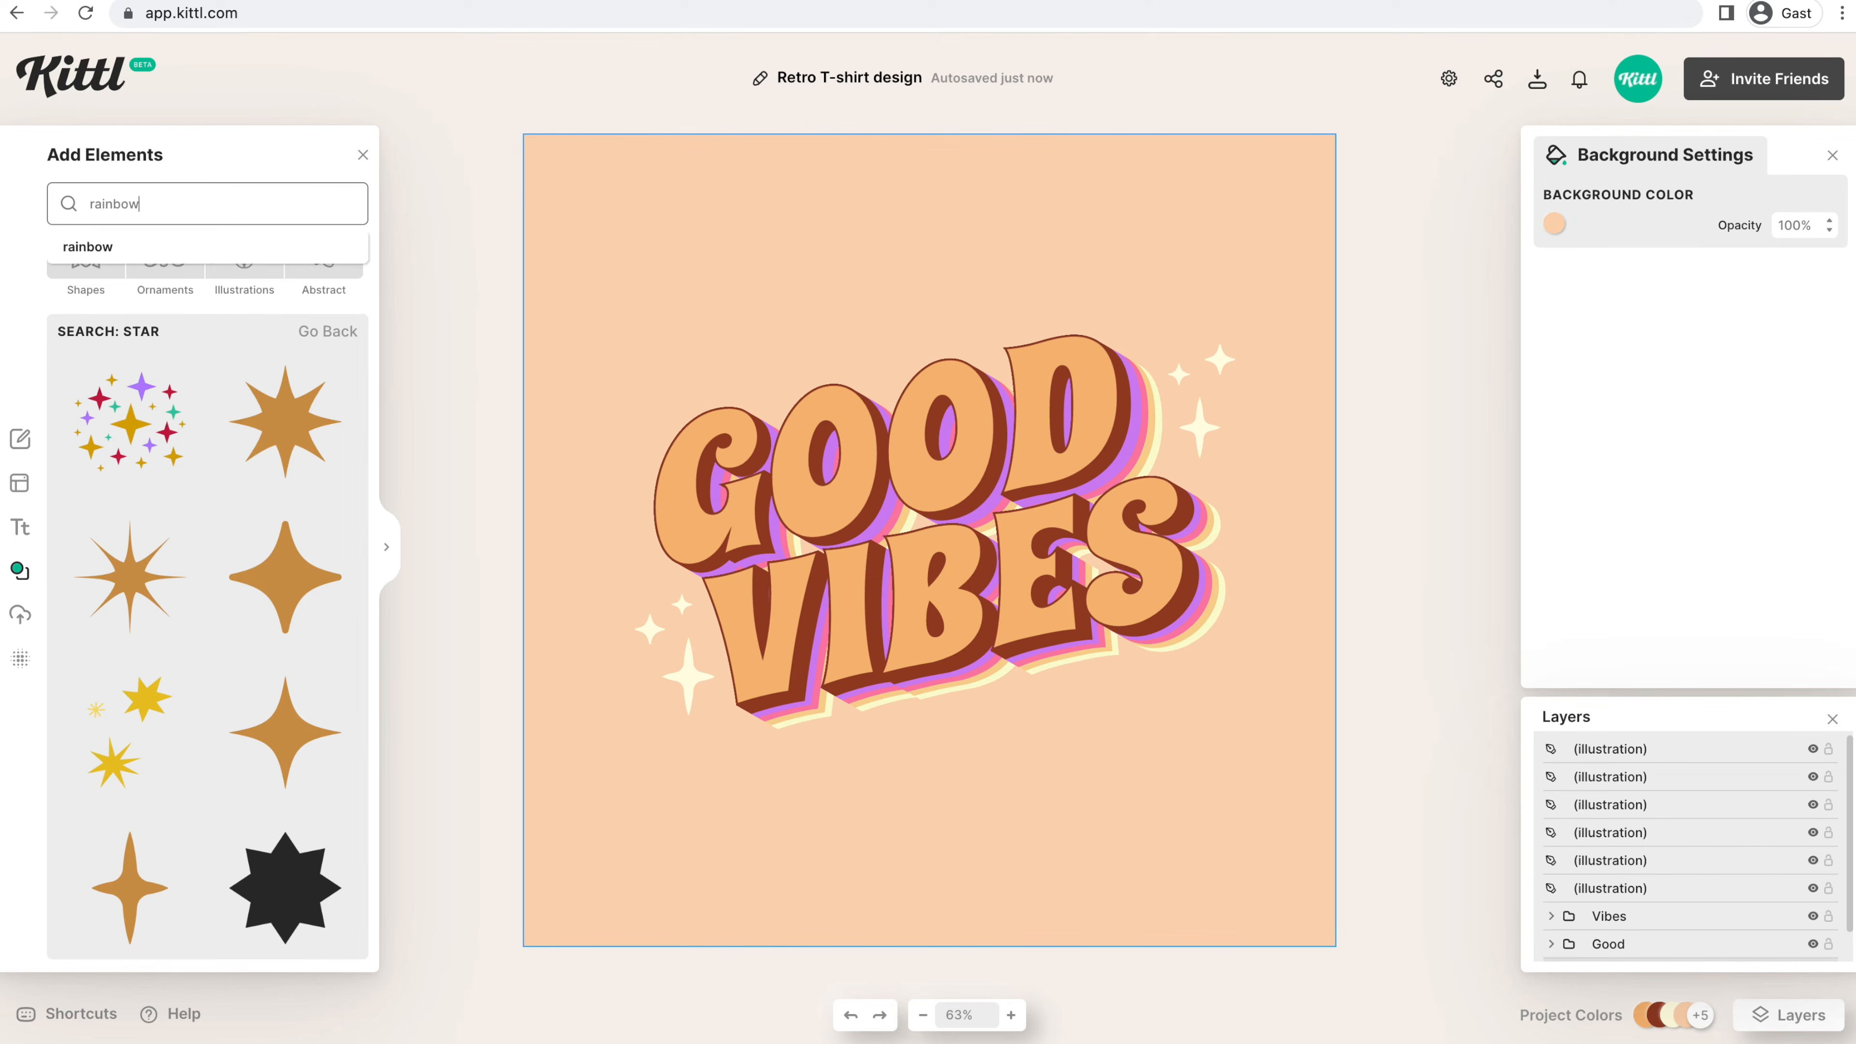
key(Return)
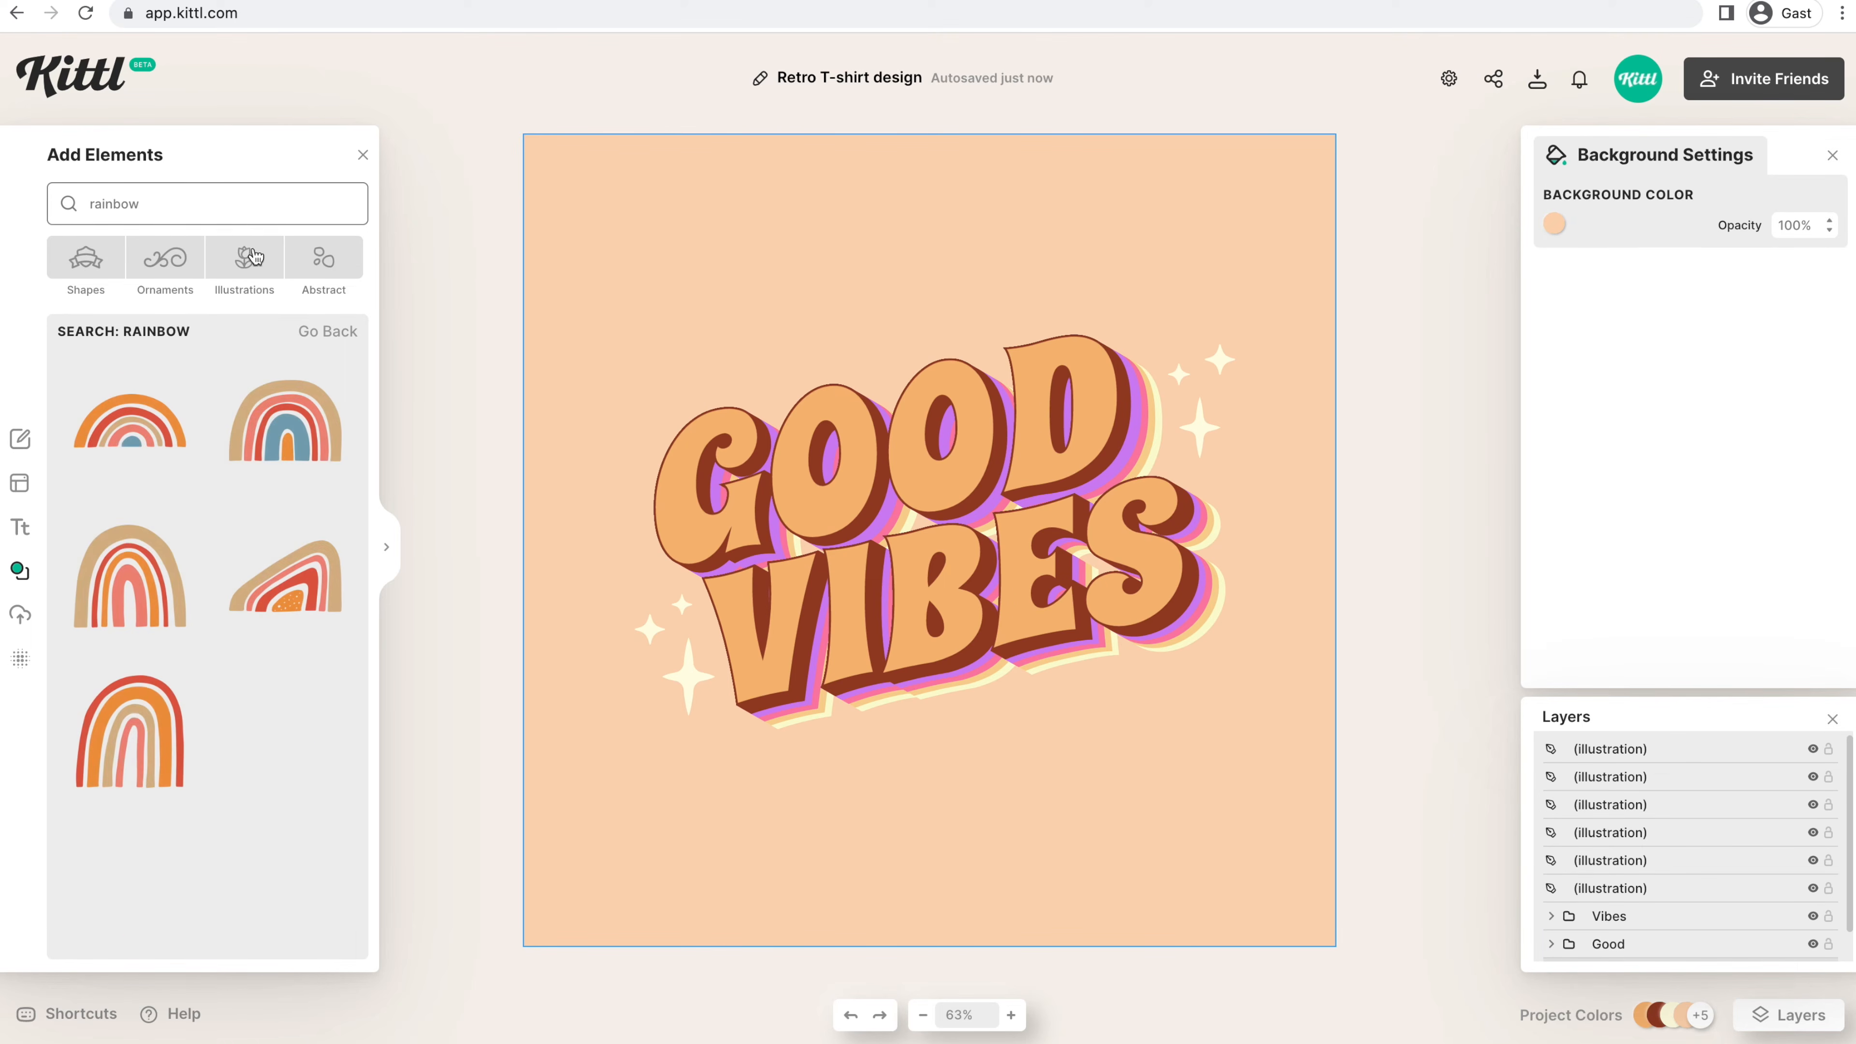
drag(275, 448, 1100, 454)
drag(996, 322, 929, 295)
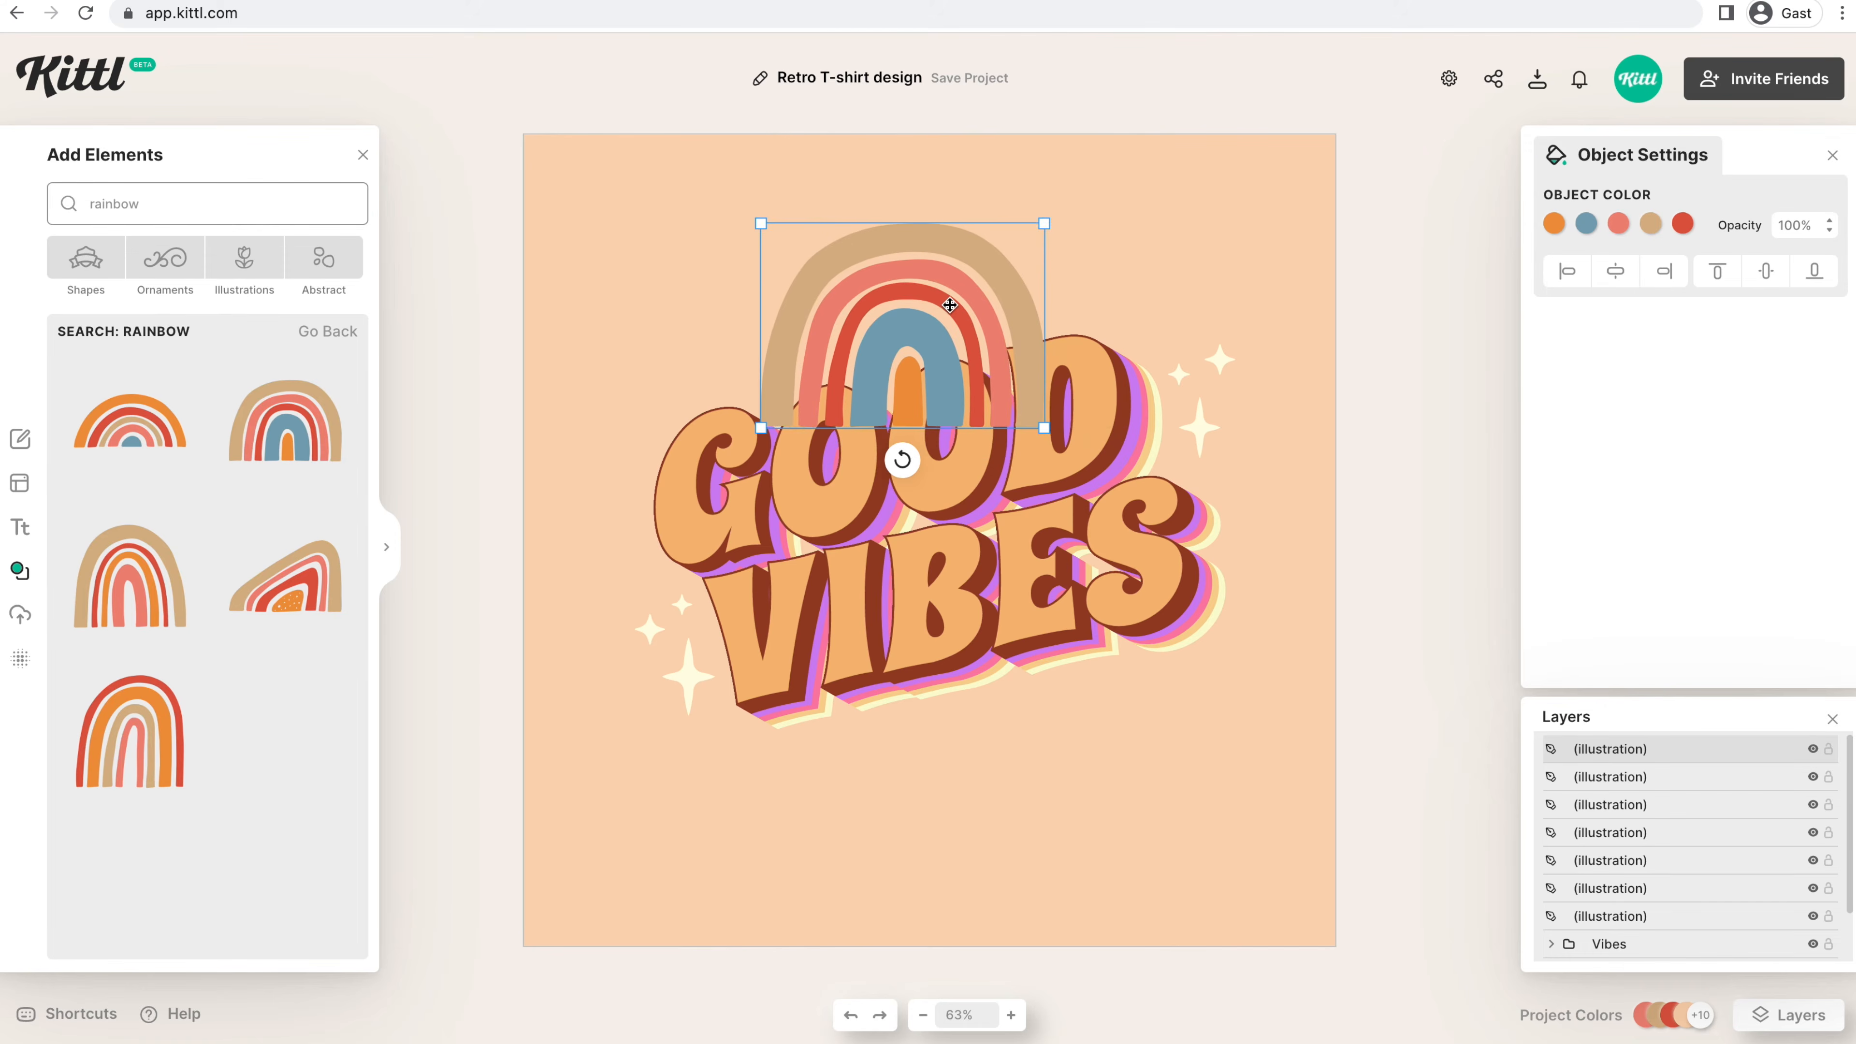
- Send the rainbow behind the lettering, then enlarge and position it so it arches above GOOD
right_click(949, 305)
click(1005, 598)
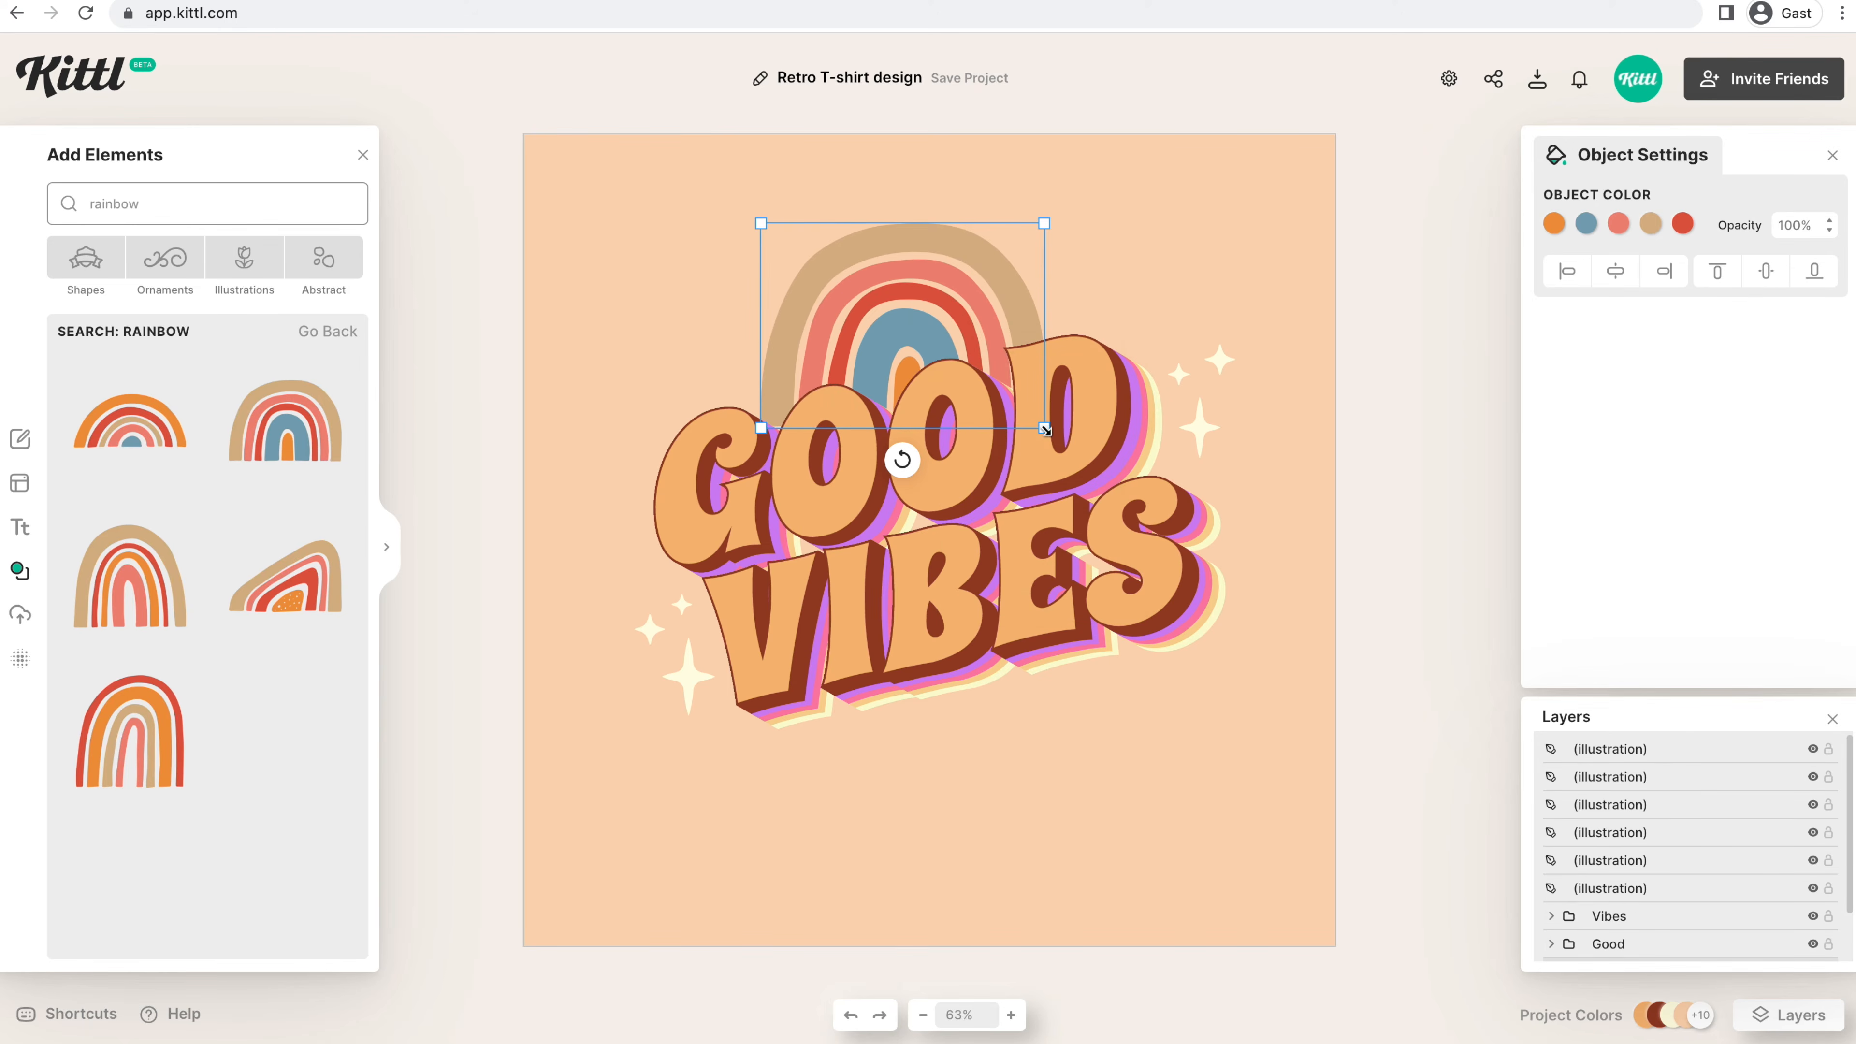
drag(1046, 432, 1128, 479)
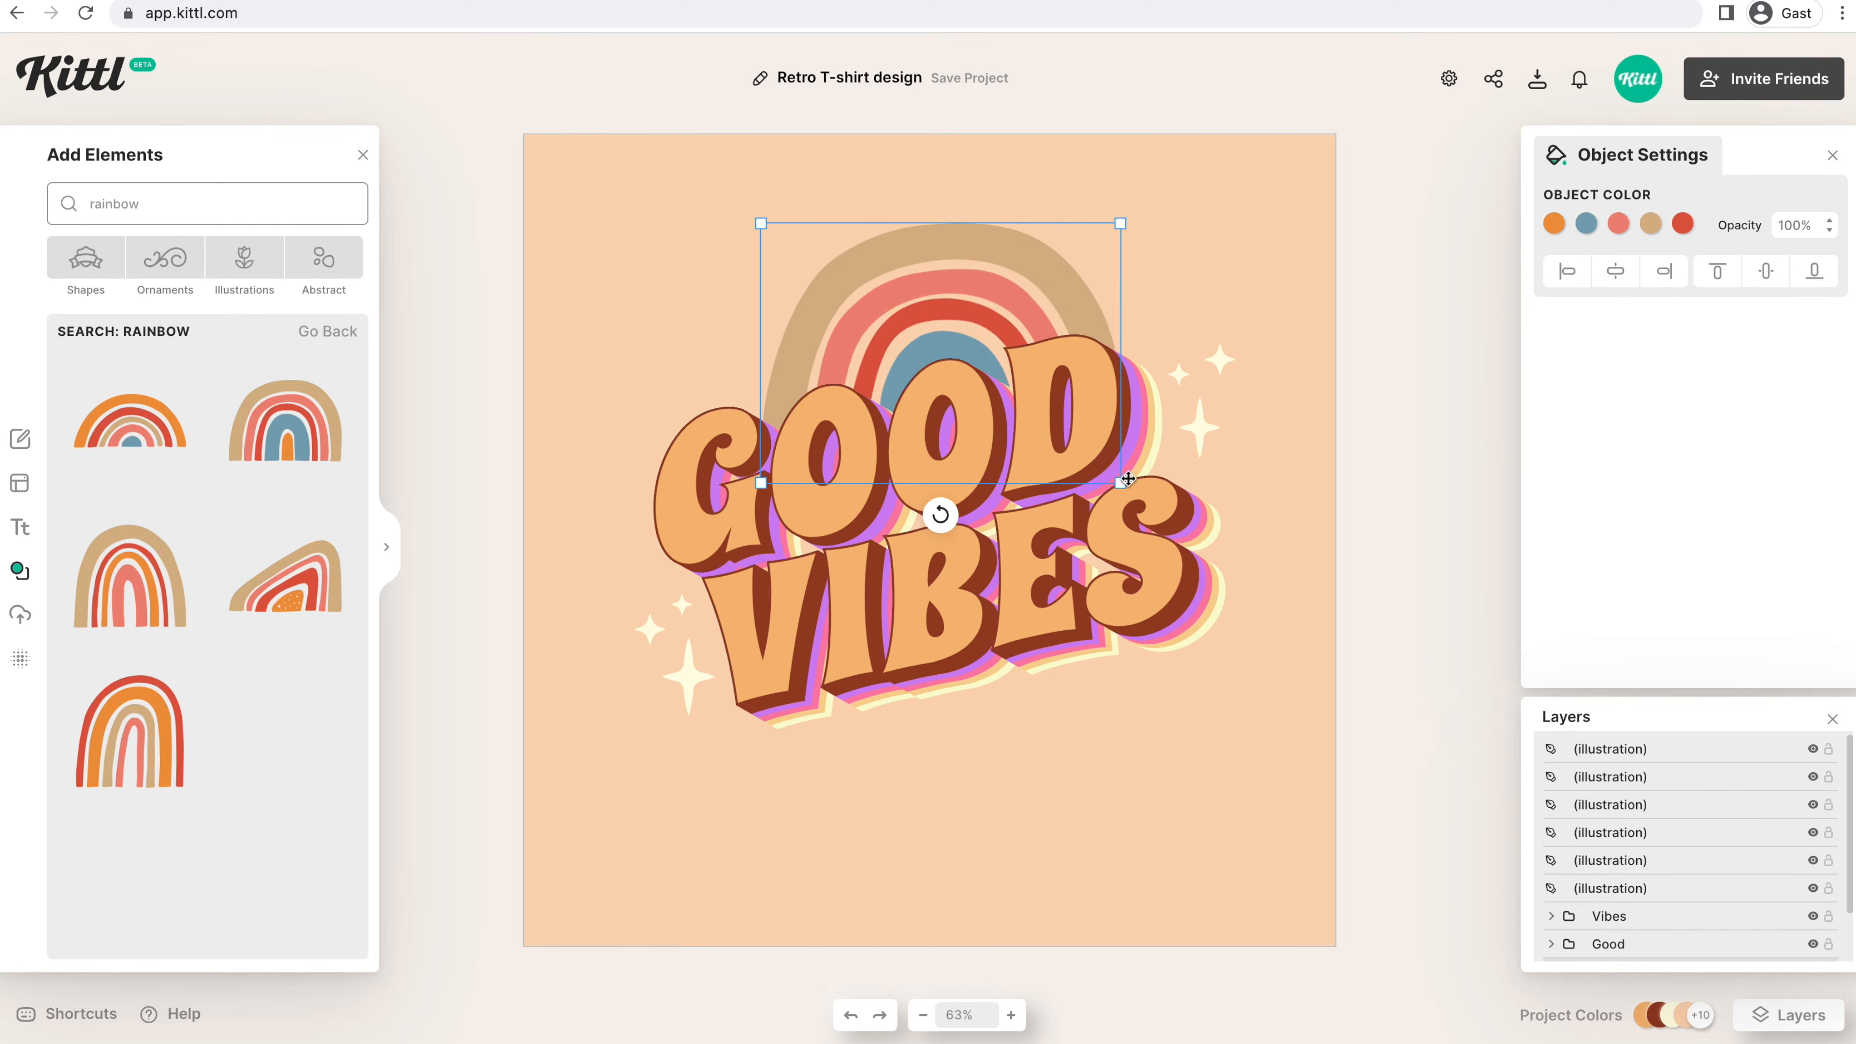
drag(1026, 257, 1024, 263)
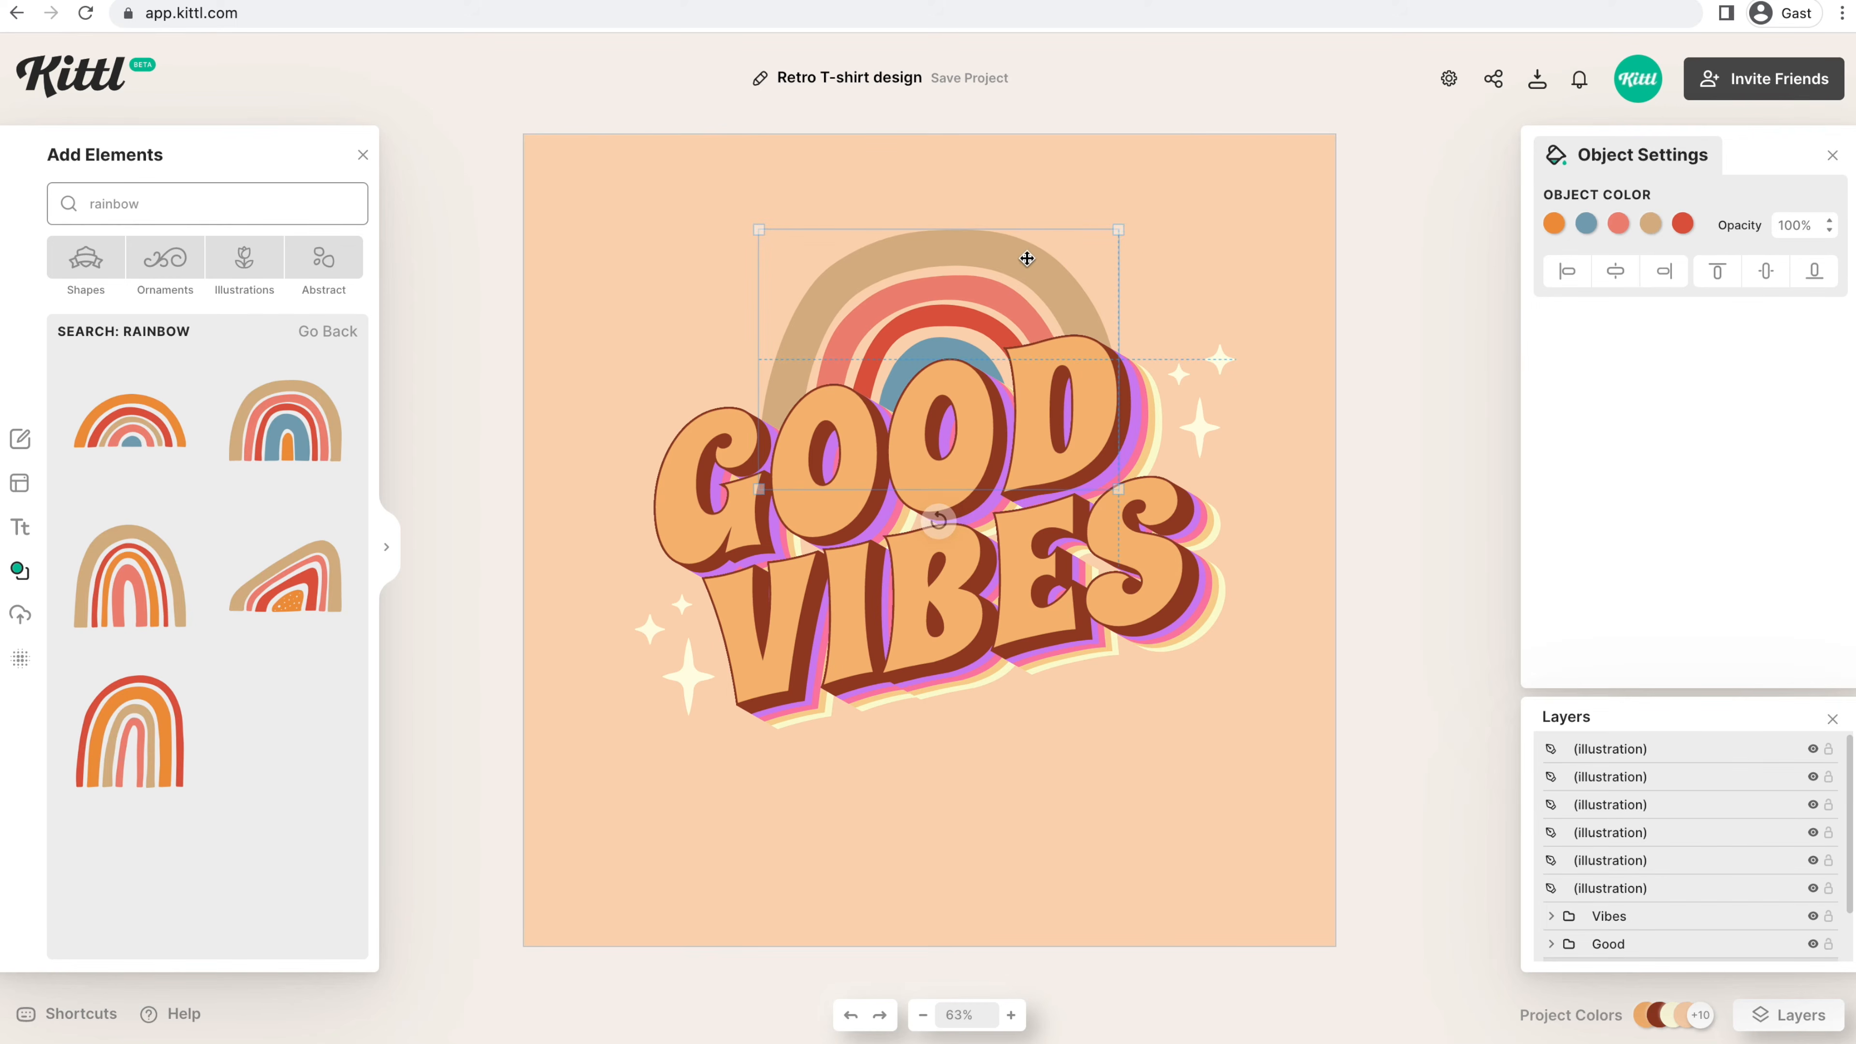
- Recolor the rainbow's tan outer band and blue inner band to the lettering orange, hex f5b978
click(1651, 225)
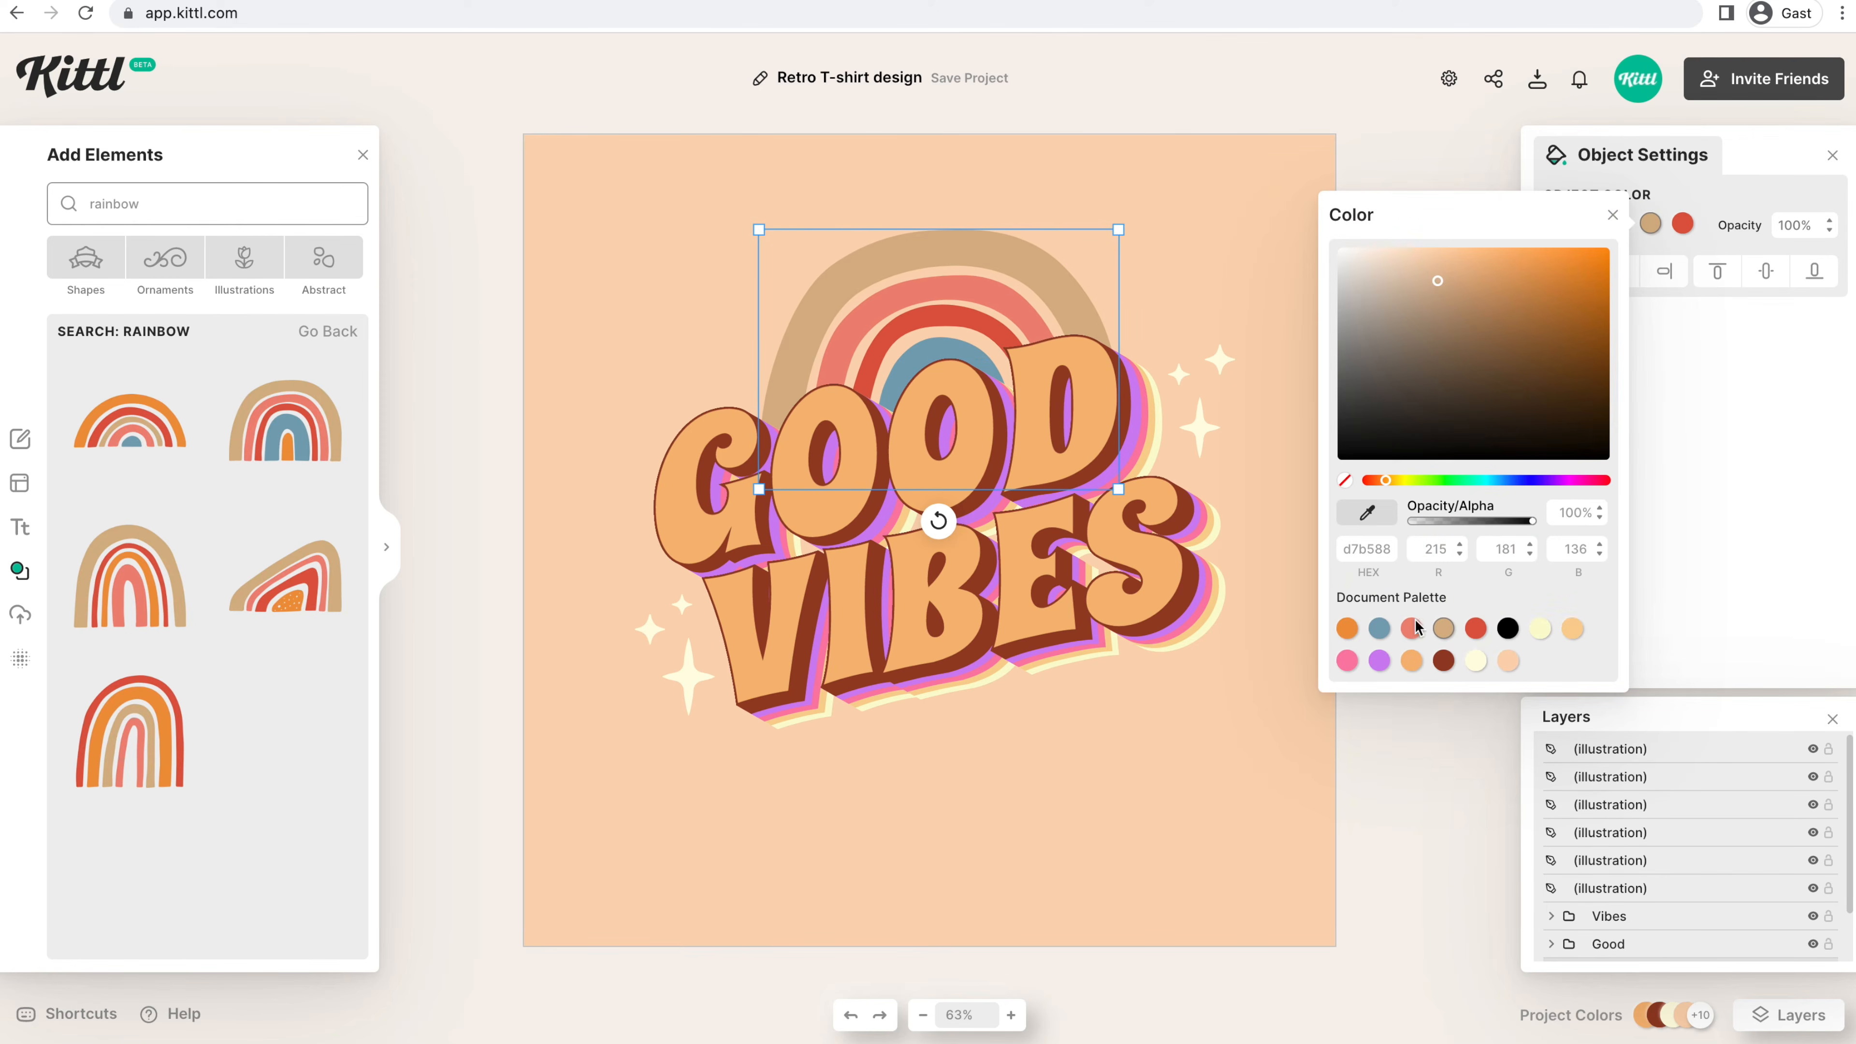
click(1411, 662)
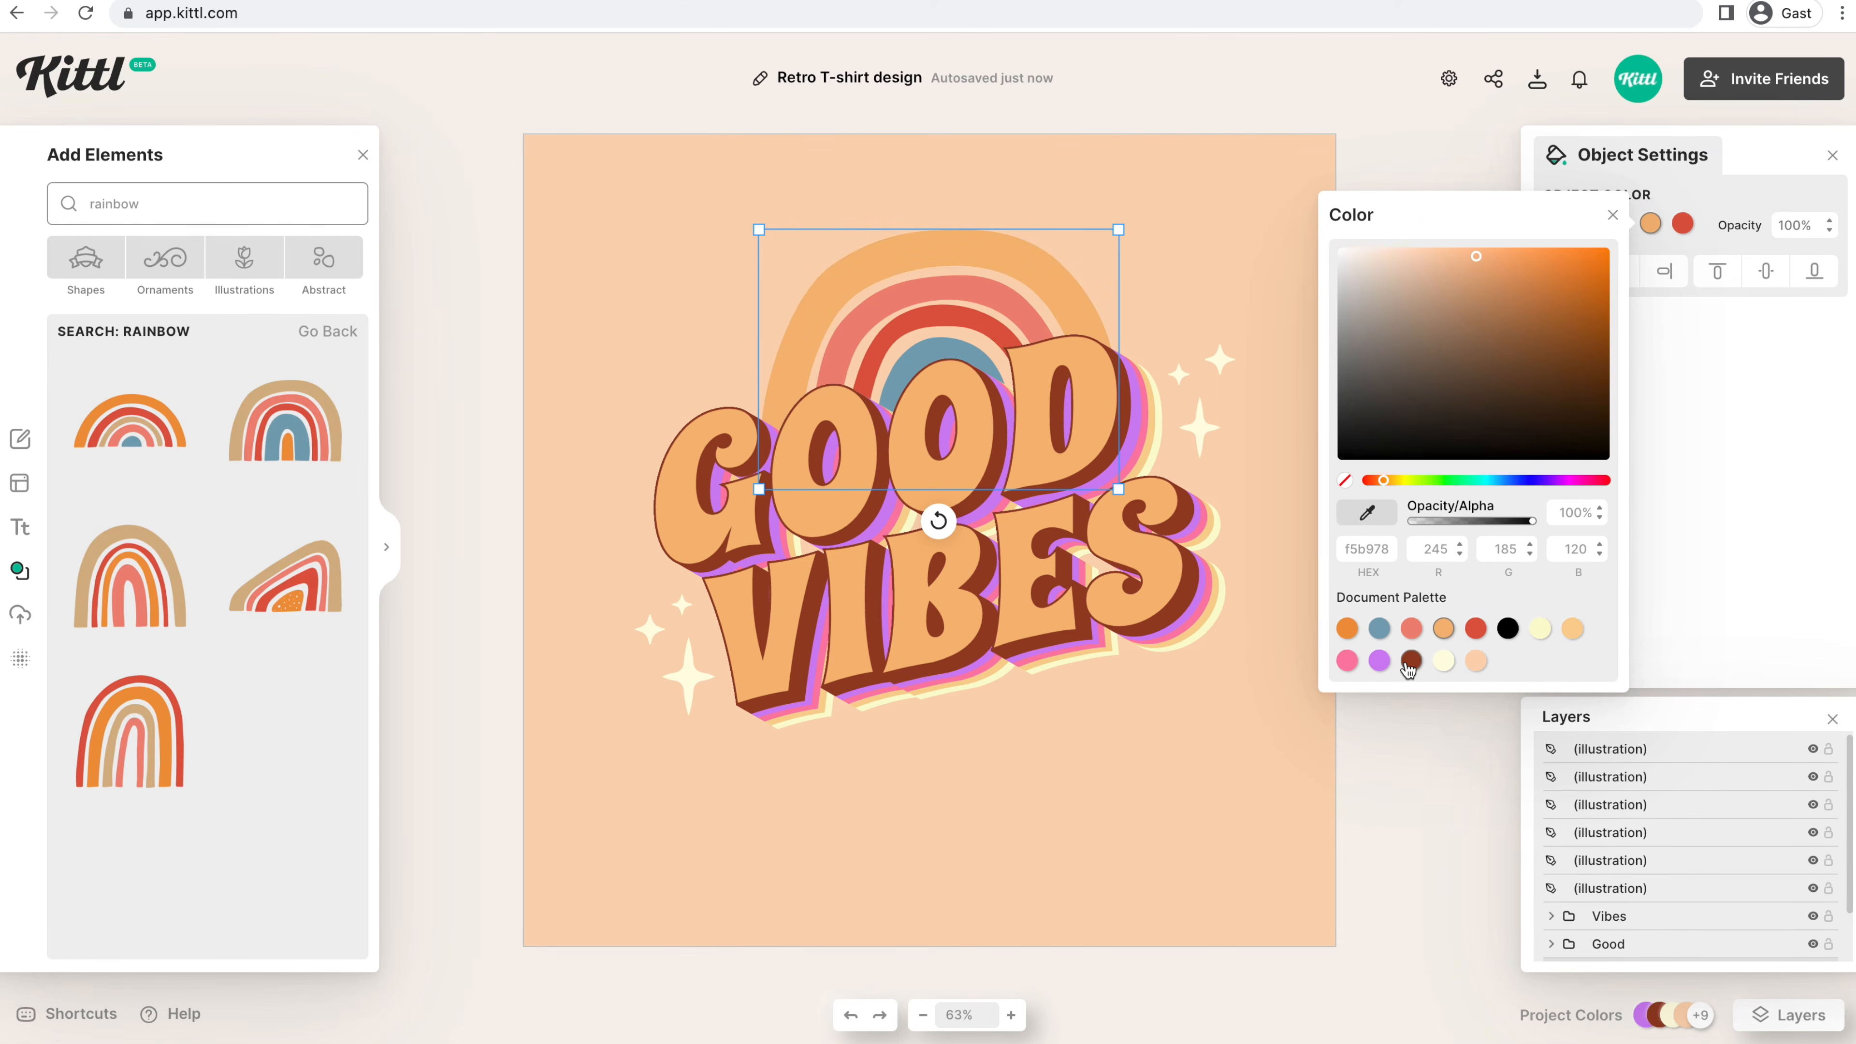
click(1681, 253)
click(1586, 224)
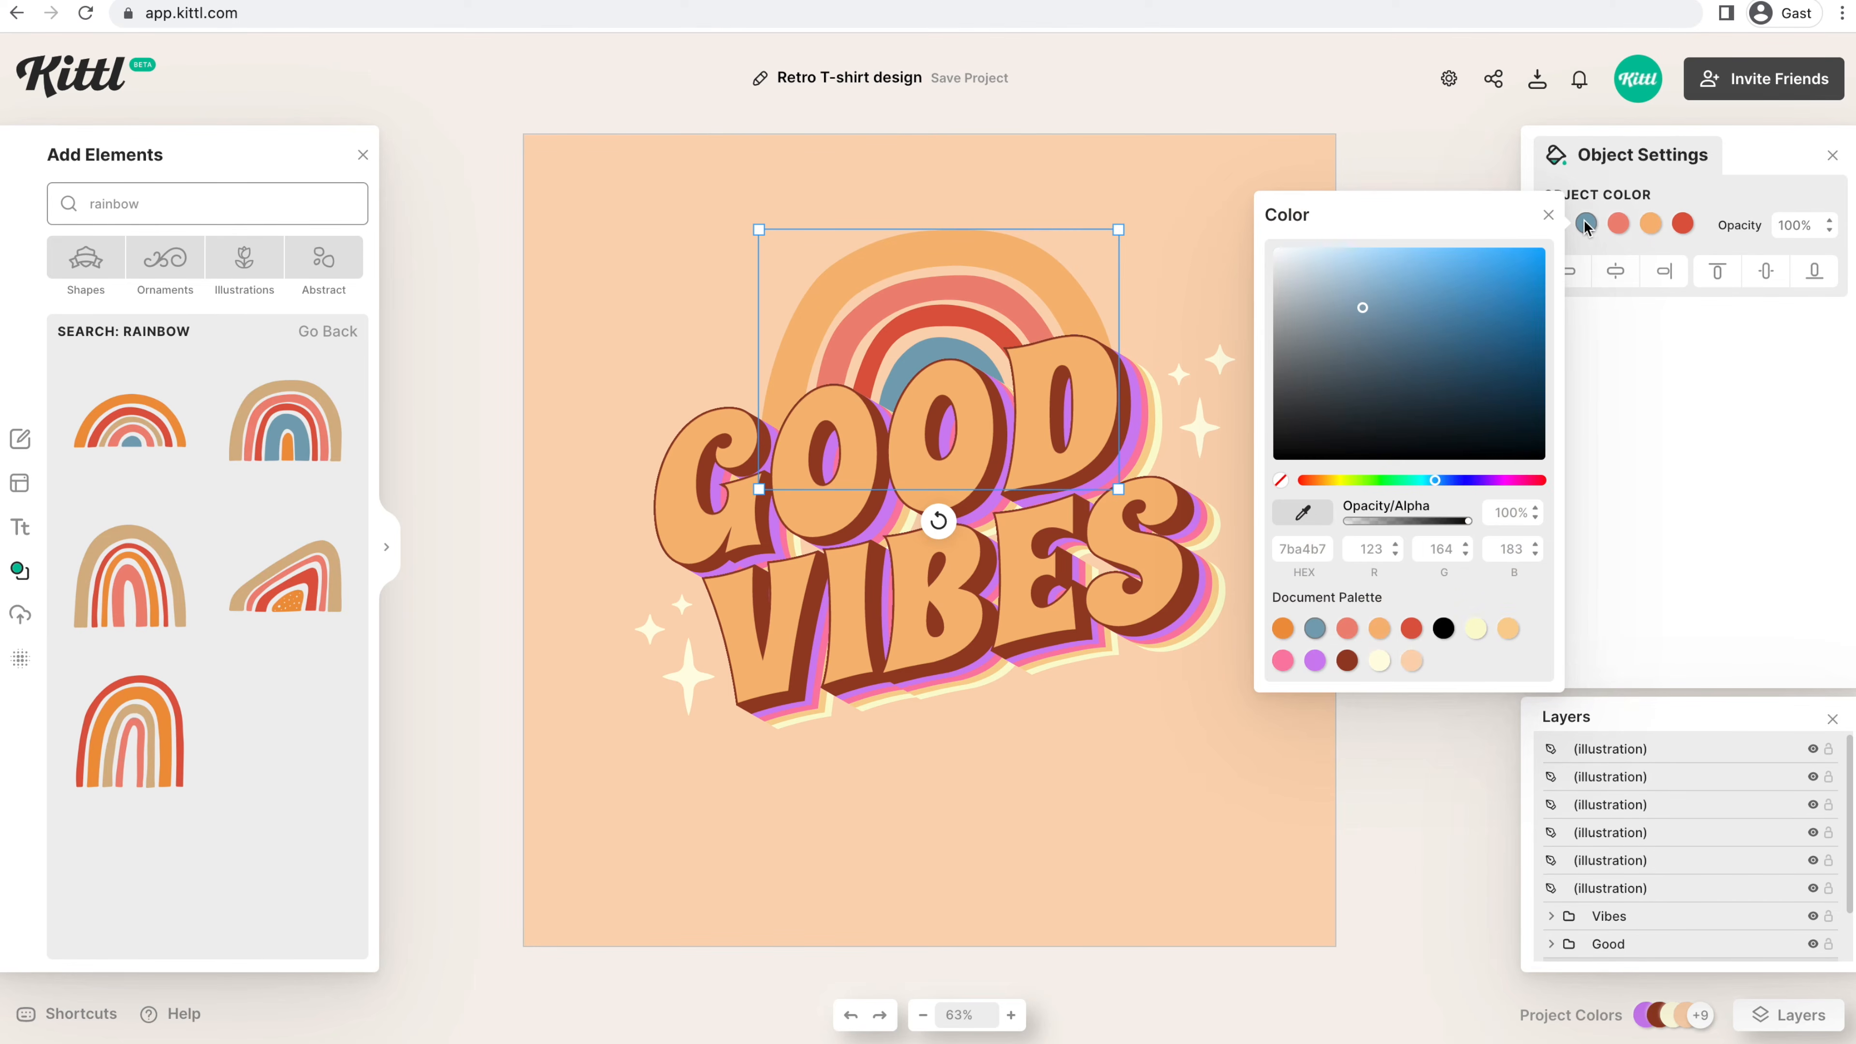
click(1508, 630)
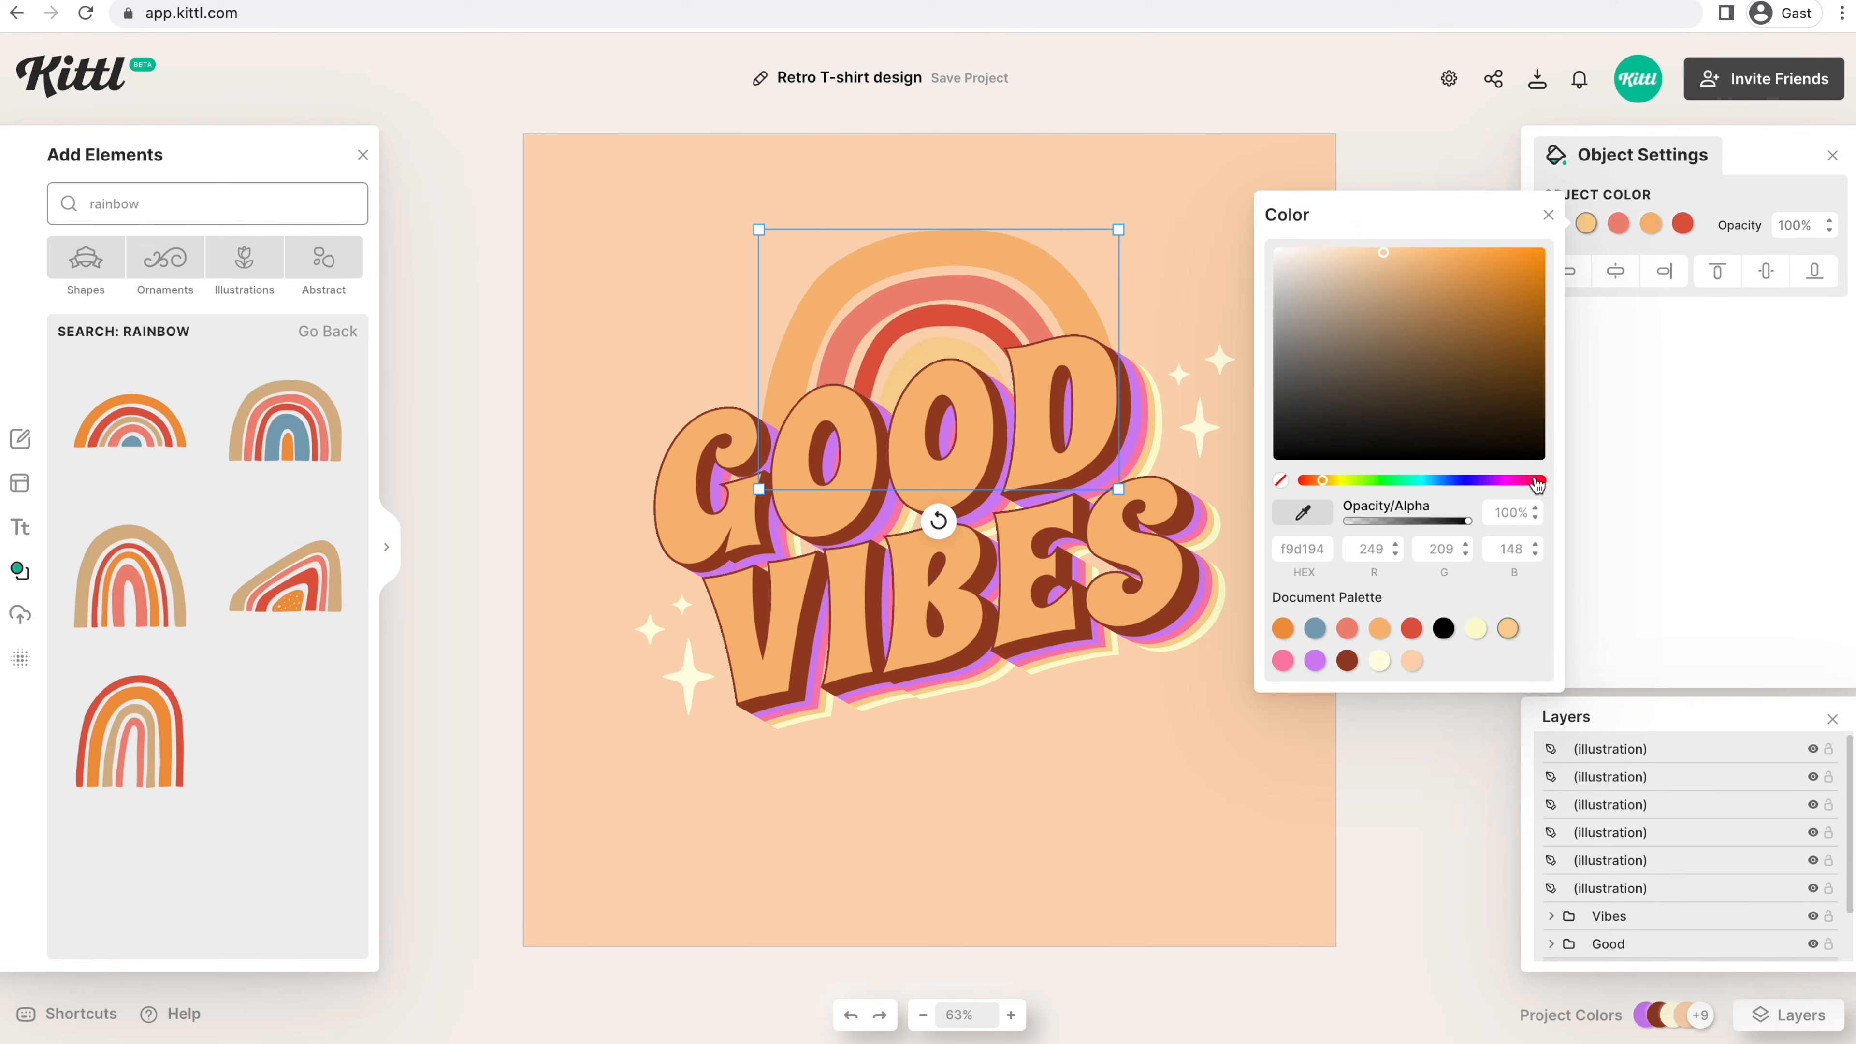
click(1383, 628)
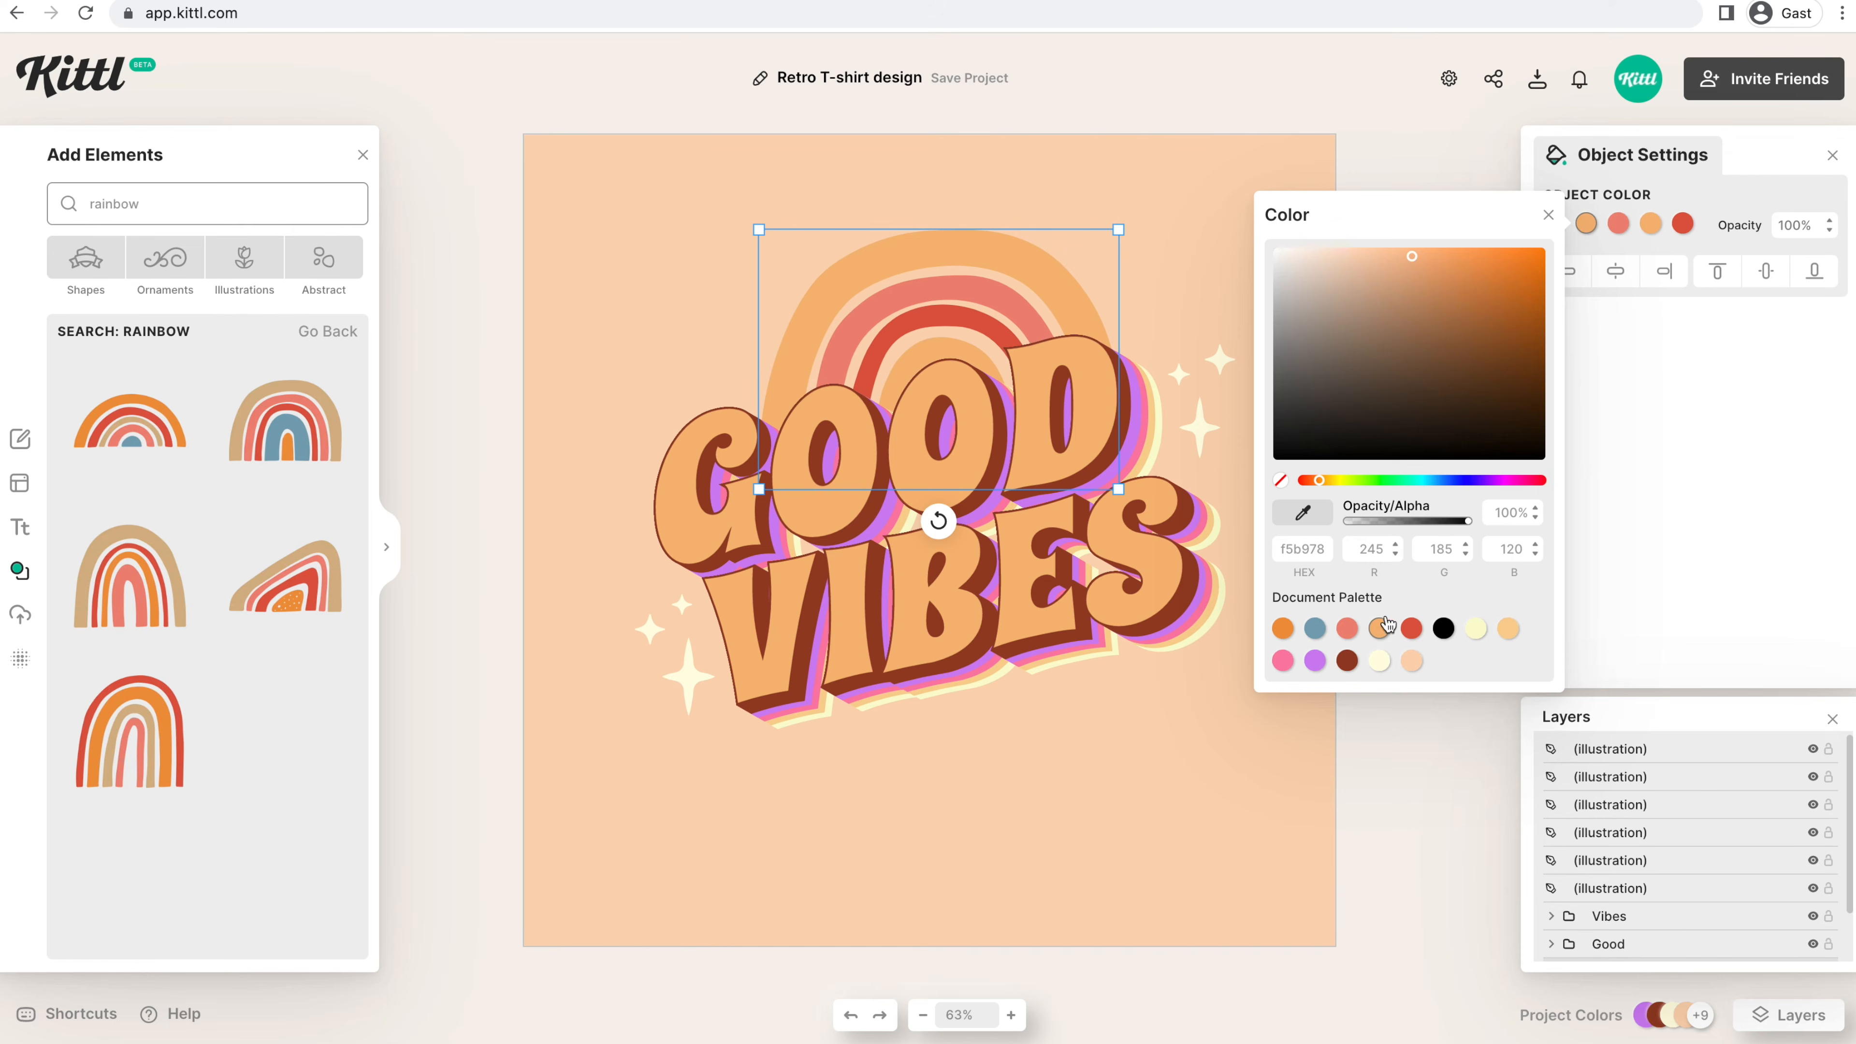
- Recolor the rainbow's salmon band to pink, hex fb7fa8, and its red band to purple, hex cf82f2
click(1615, 227)
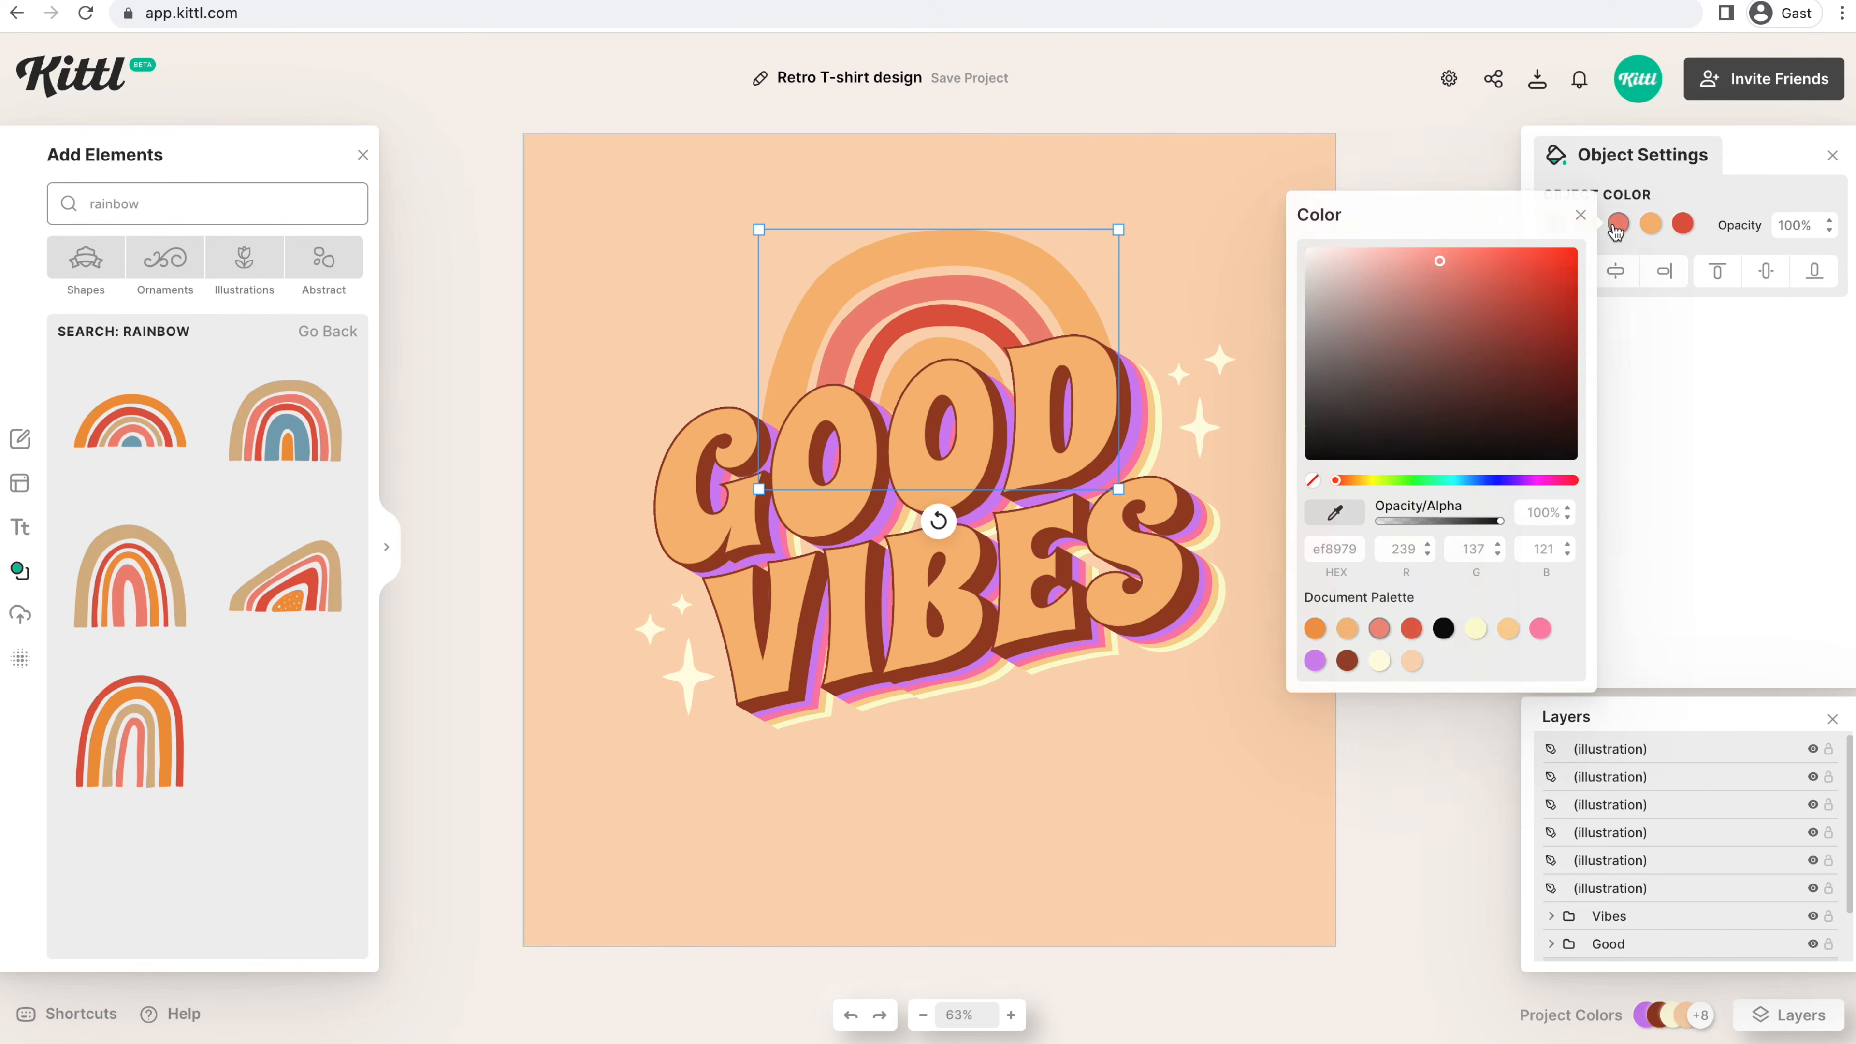
click(1540, 630)
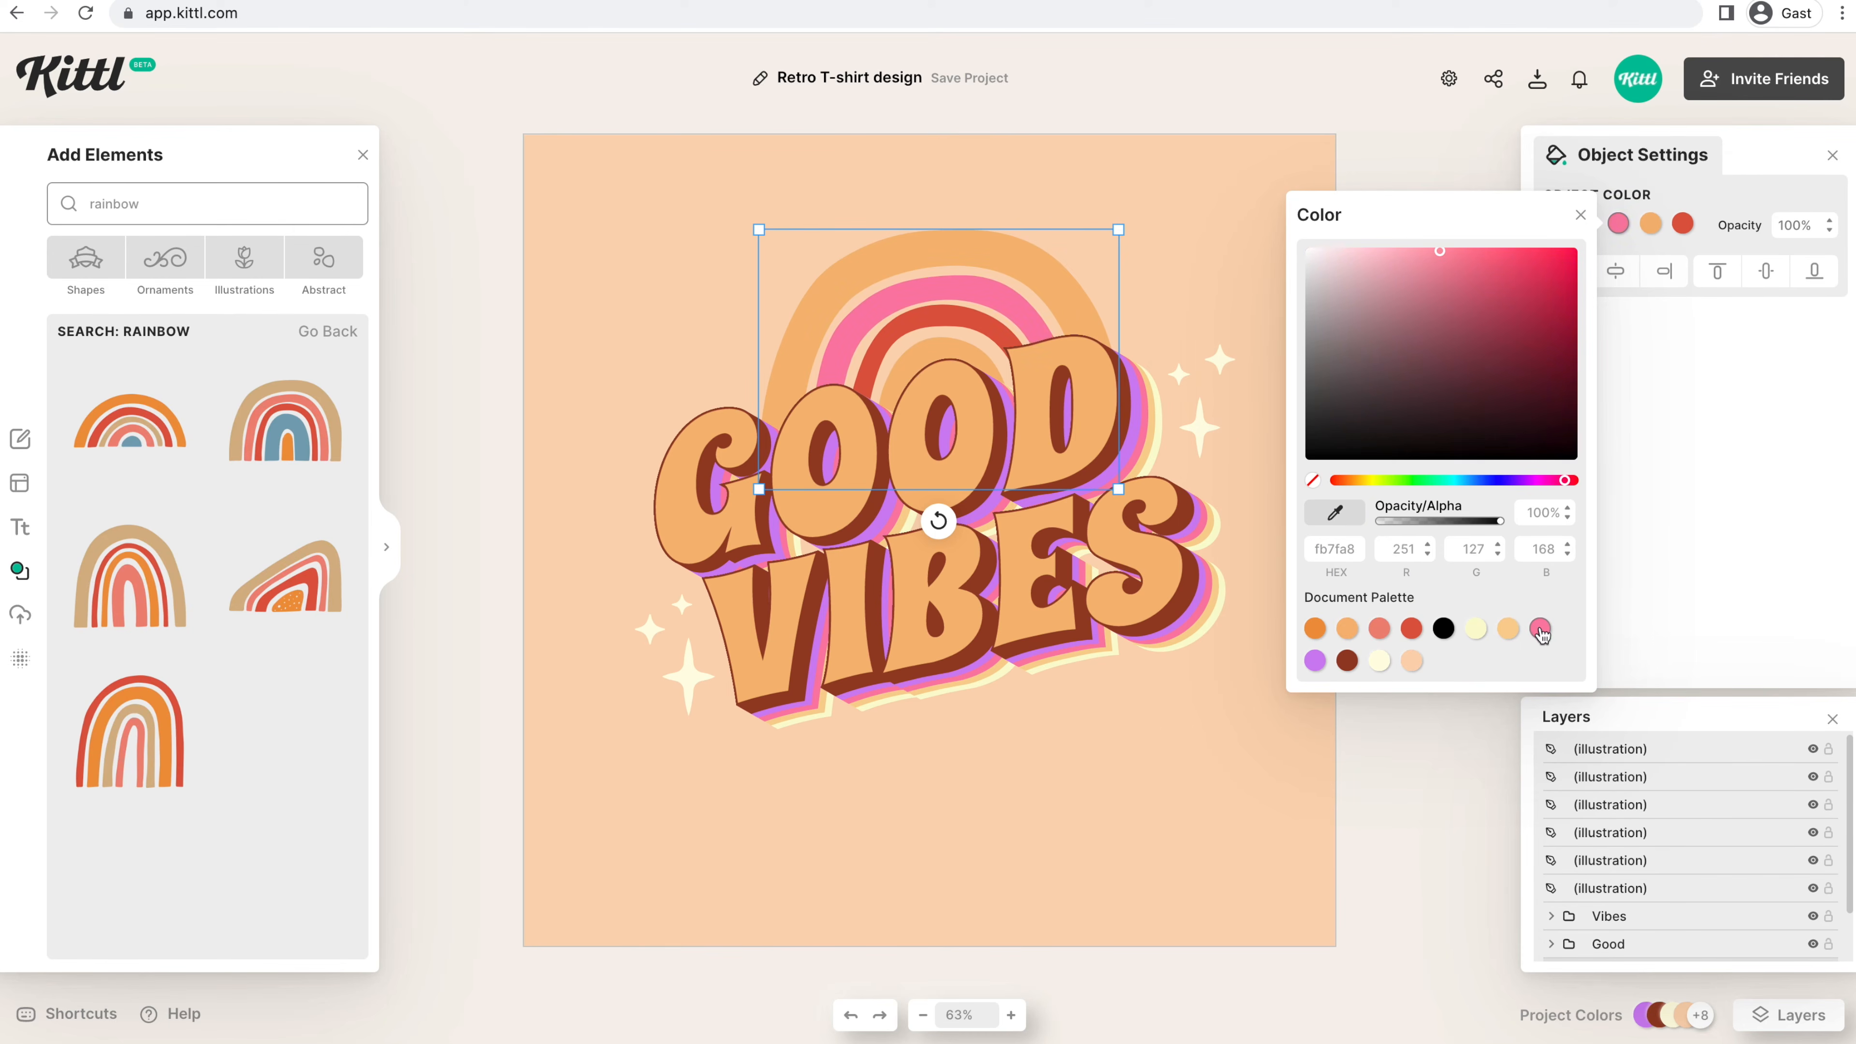
click(1647, 351)
click(1683, 224)
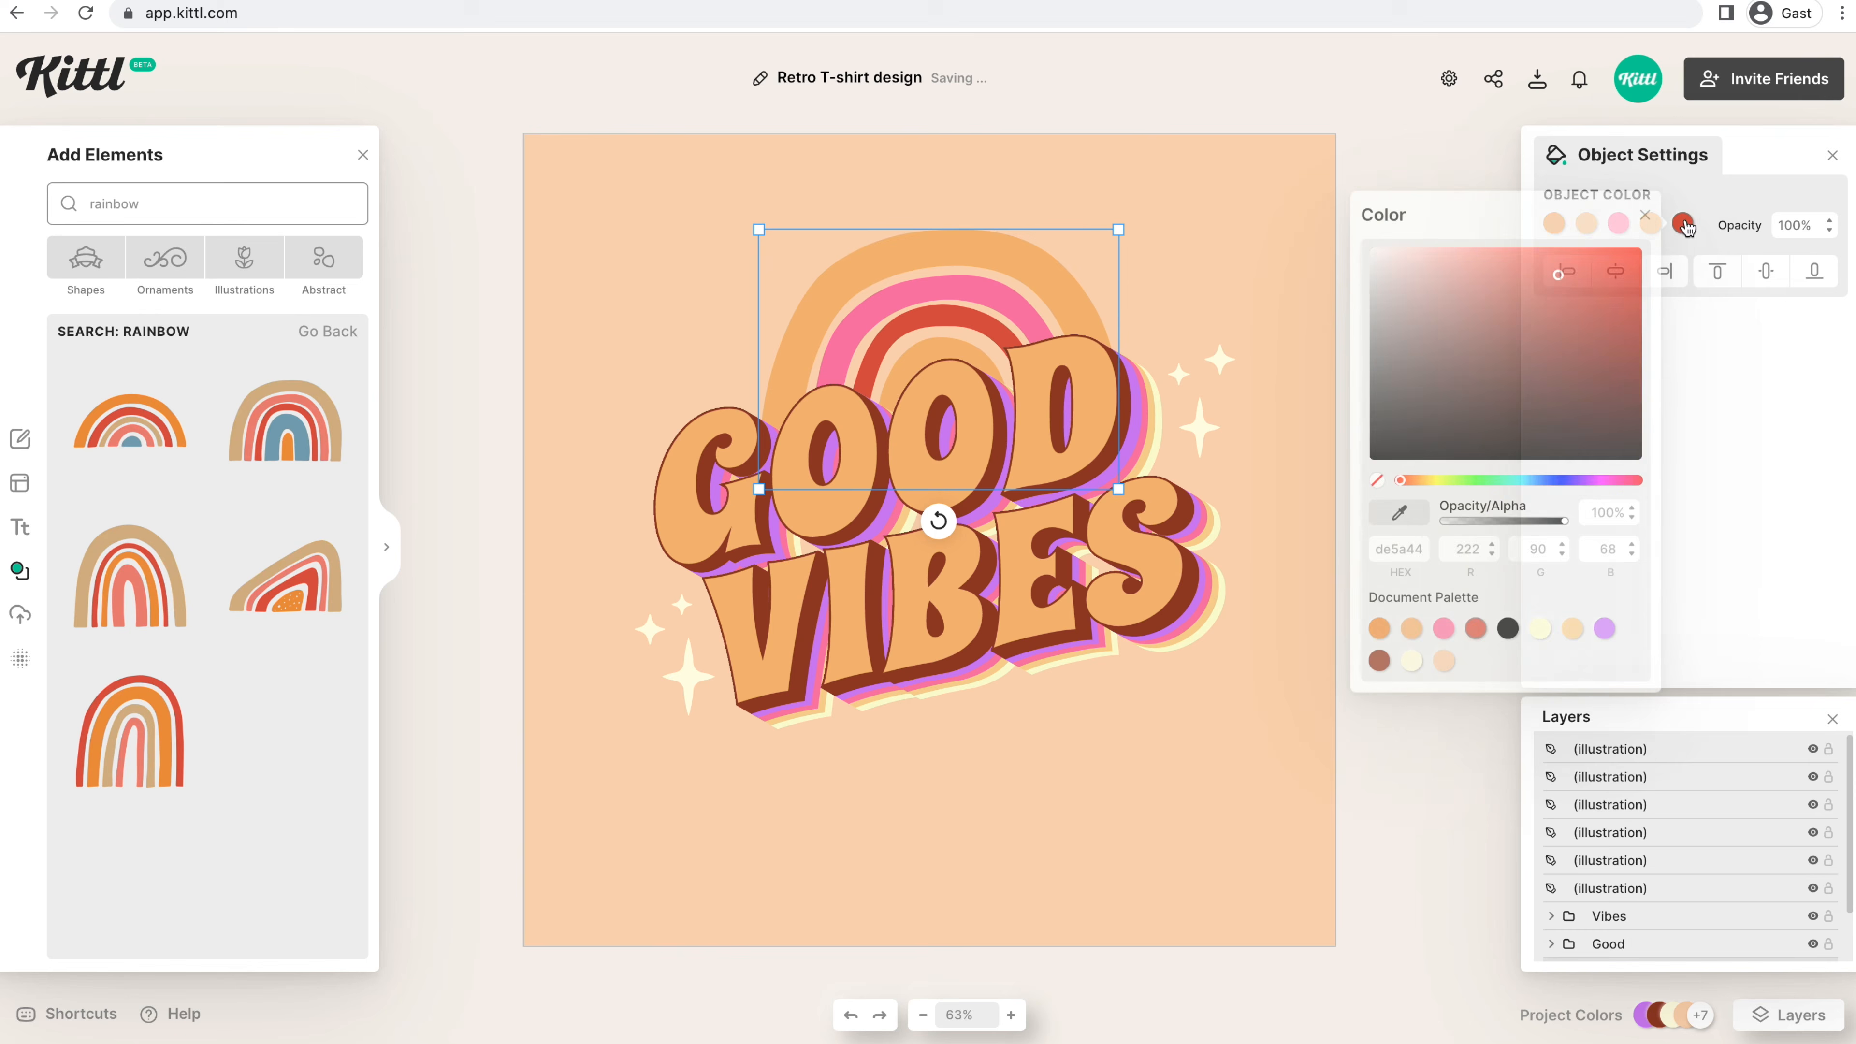
click(1604, 630)
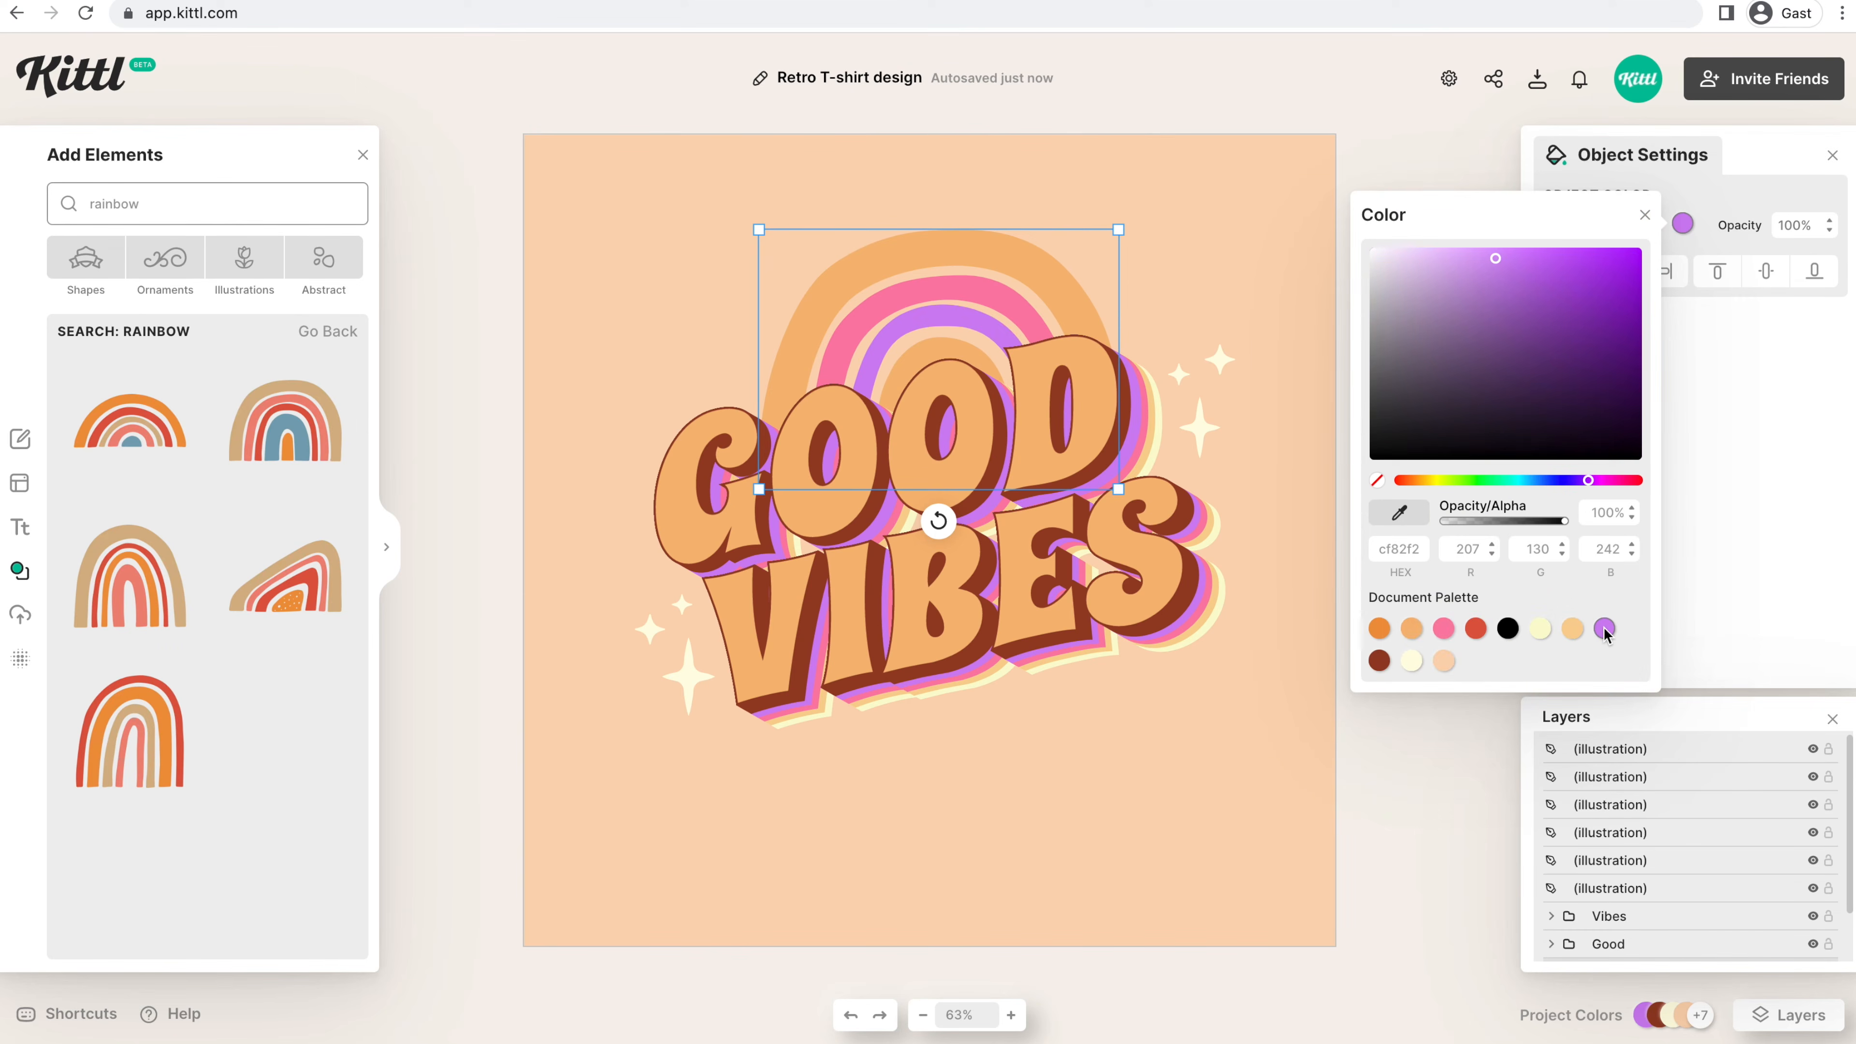
click(1052, 261)
click(1057, 264)
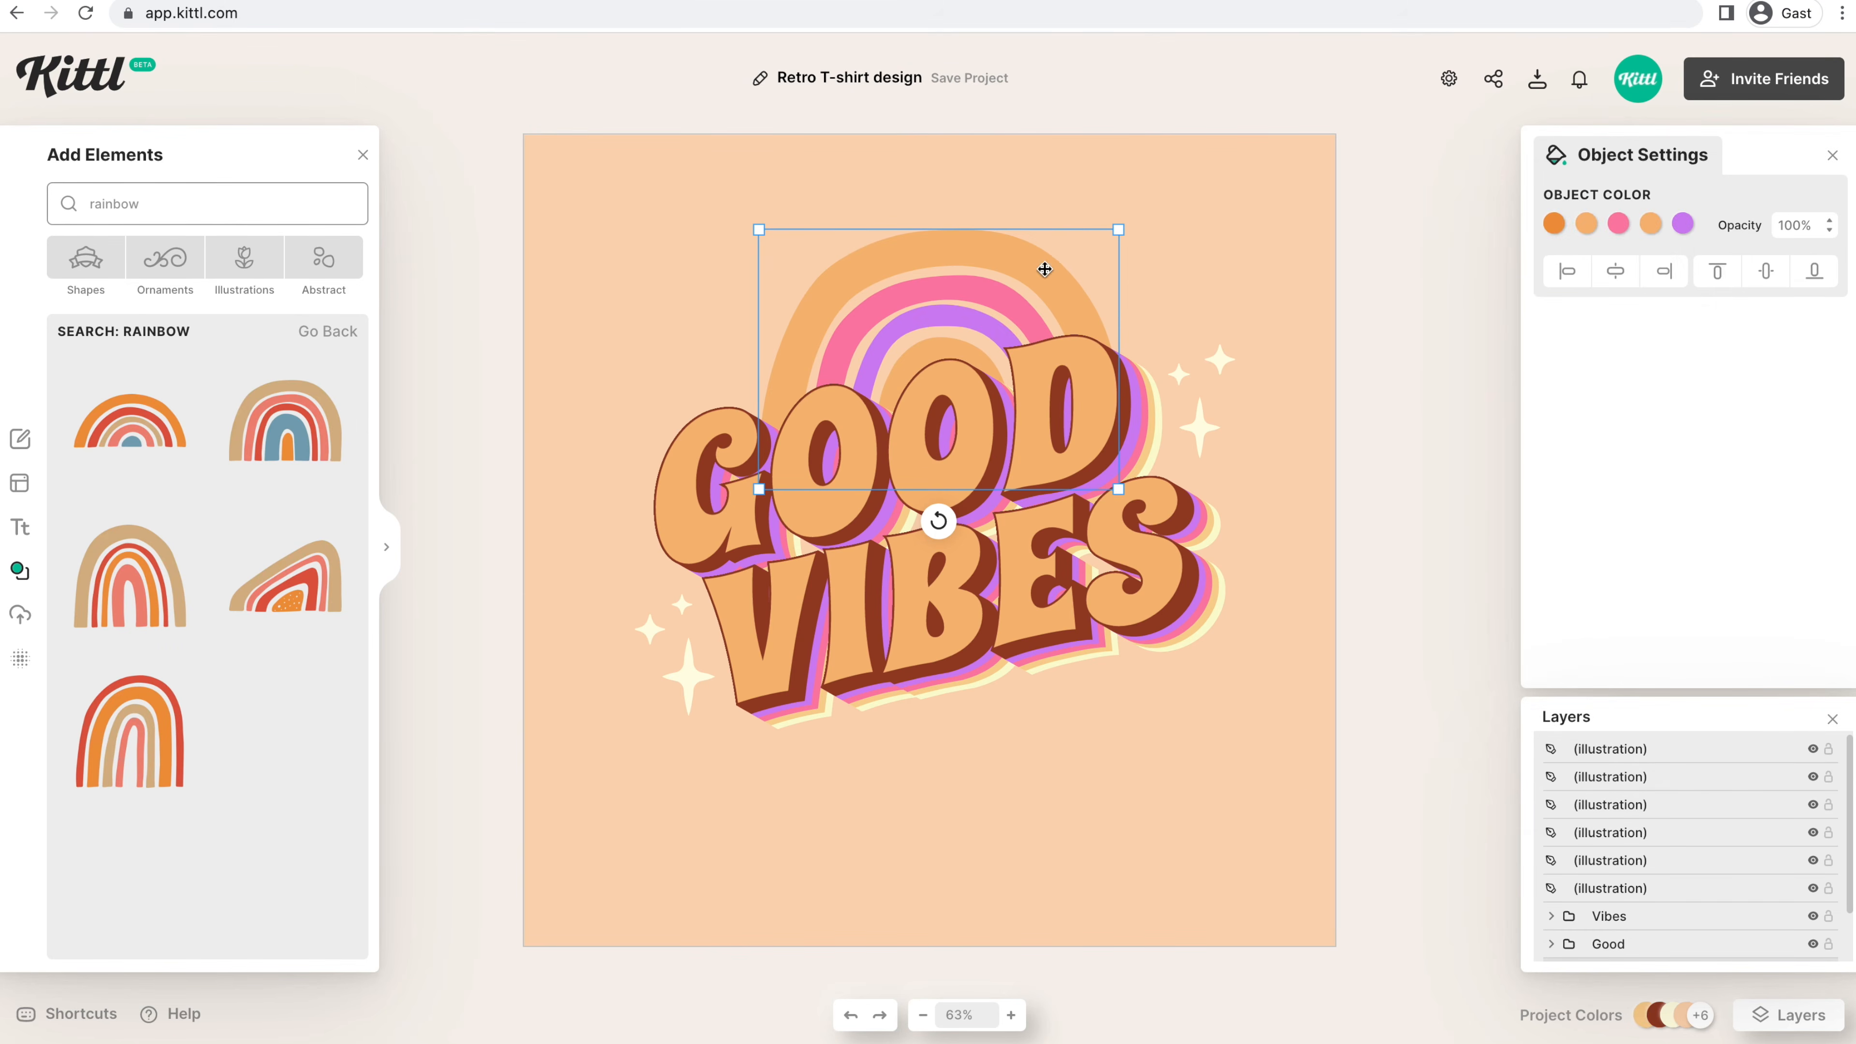
- Duplicate the rainbow below, rotate the copy upside down and position it behind VIBES to mirror the upper arch
drag(1045, 285, 1045, 643)
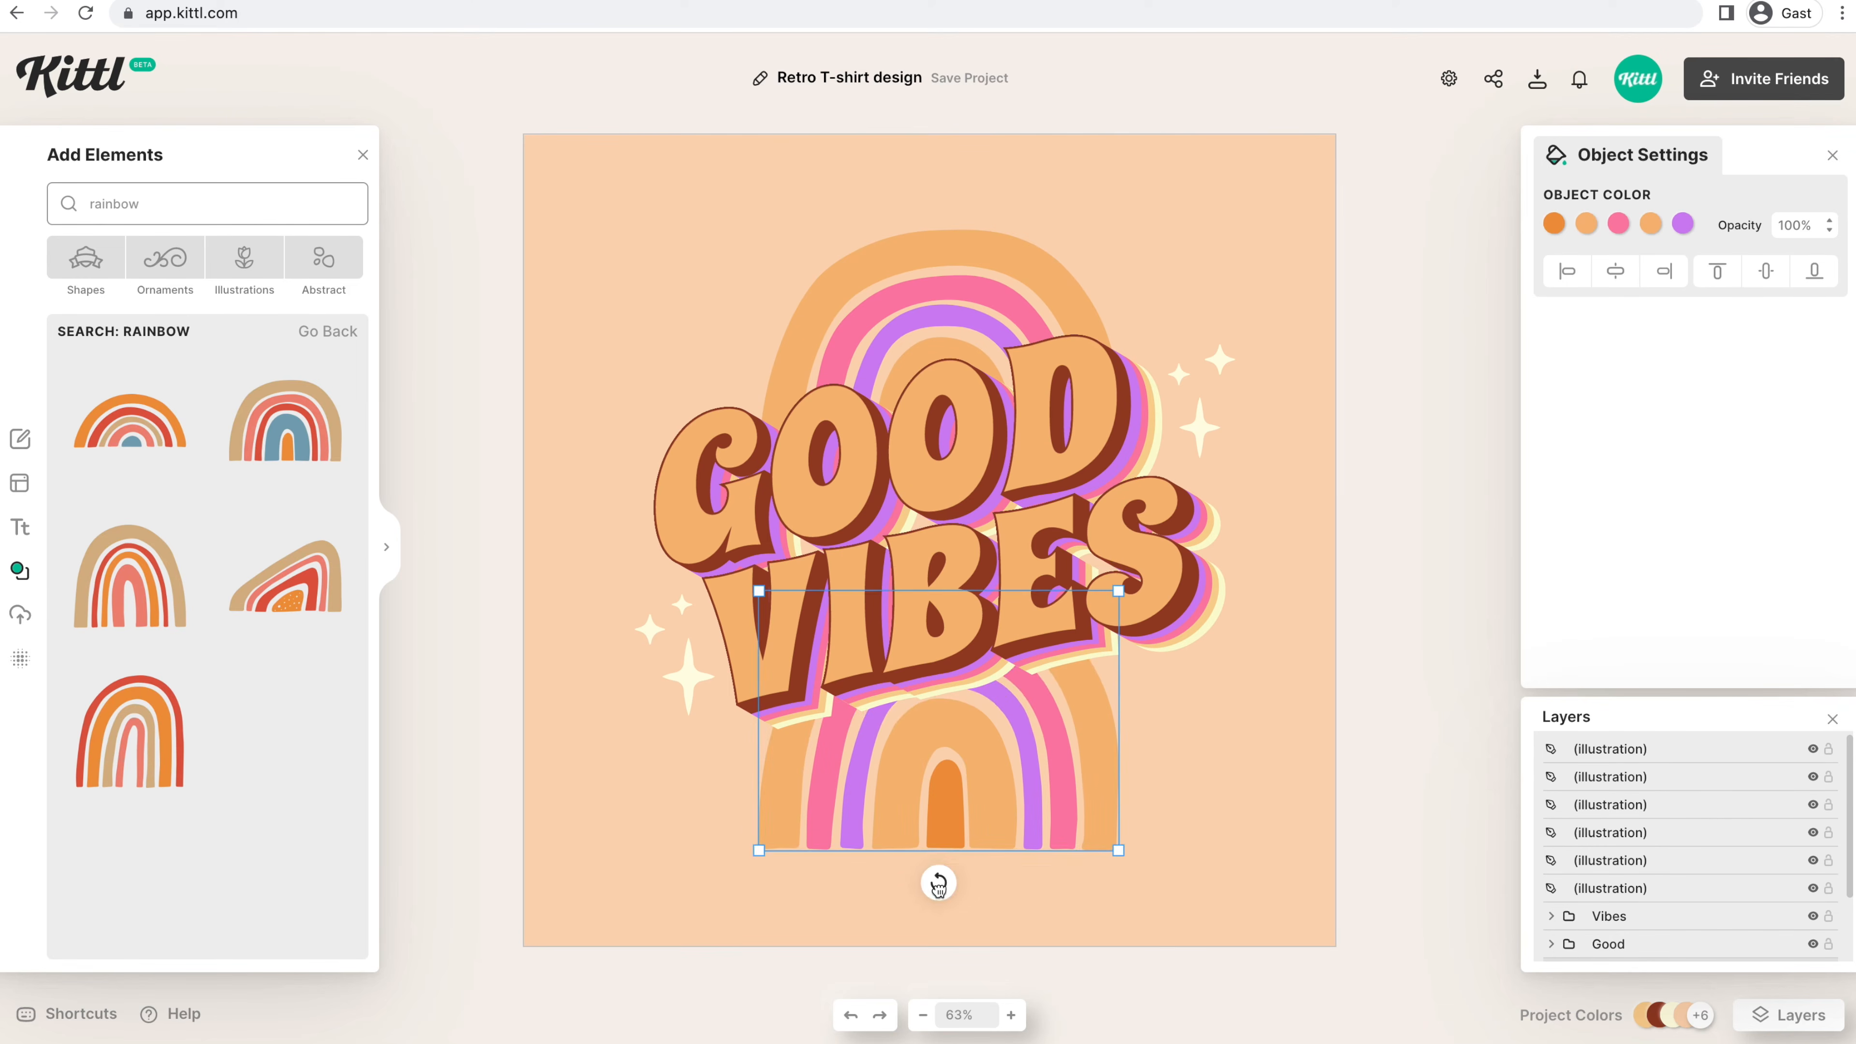
drag(938, 881, 954, 591)
drag(1007, 789, 1018, 738)
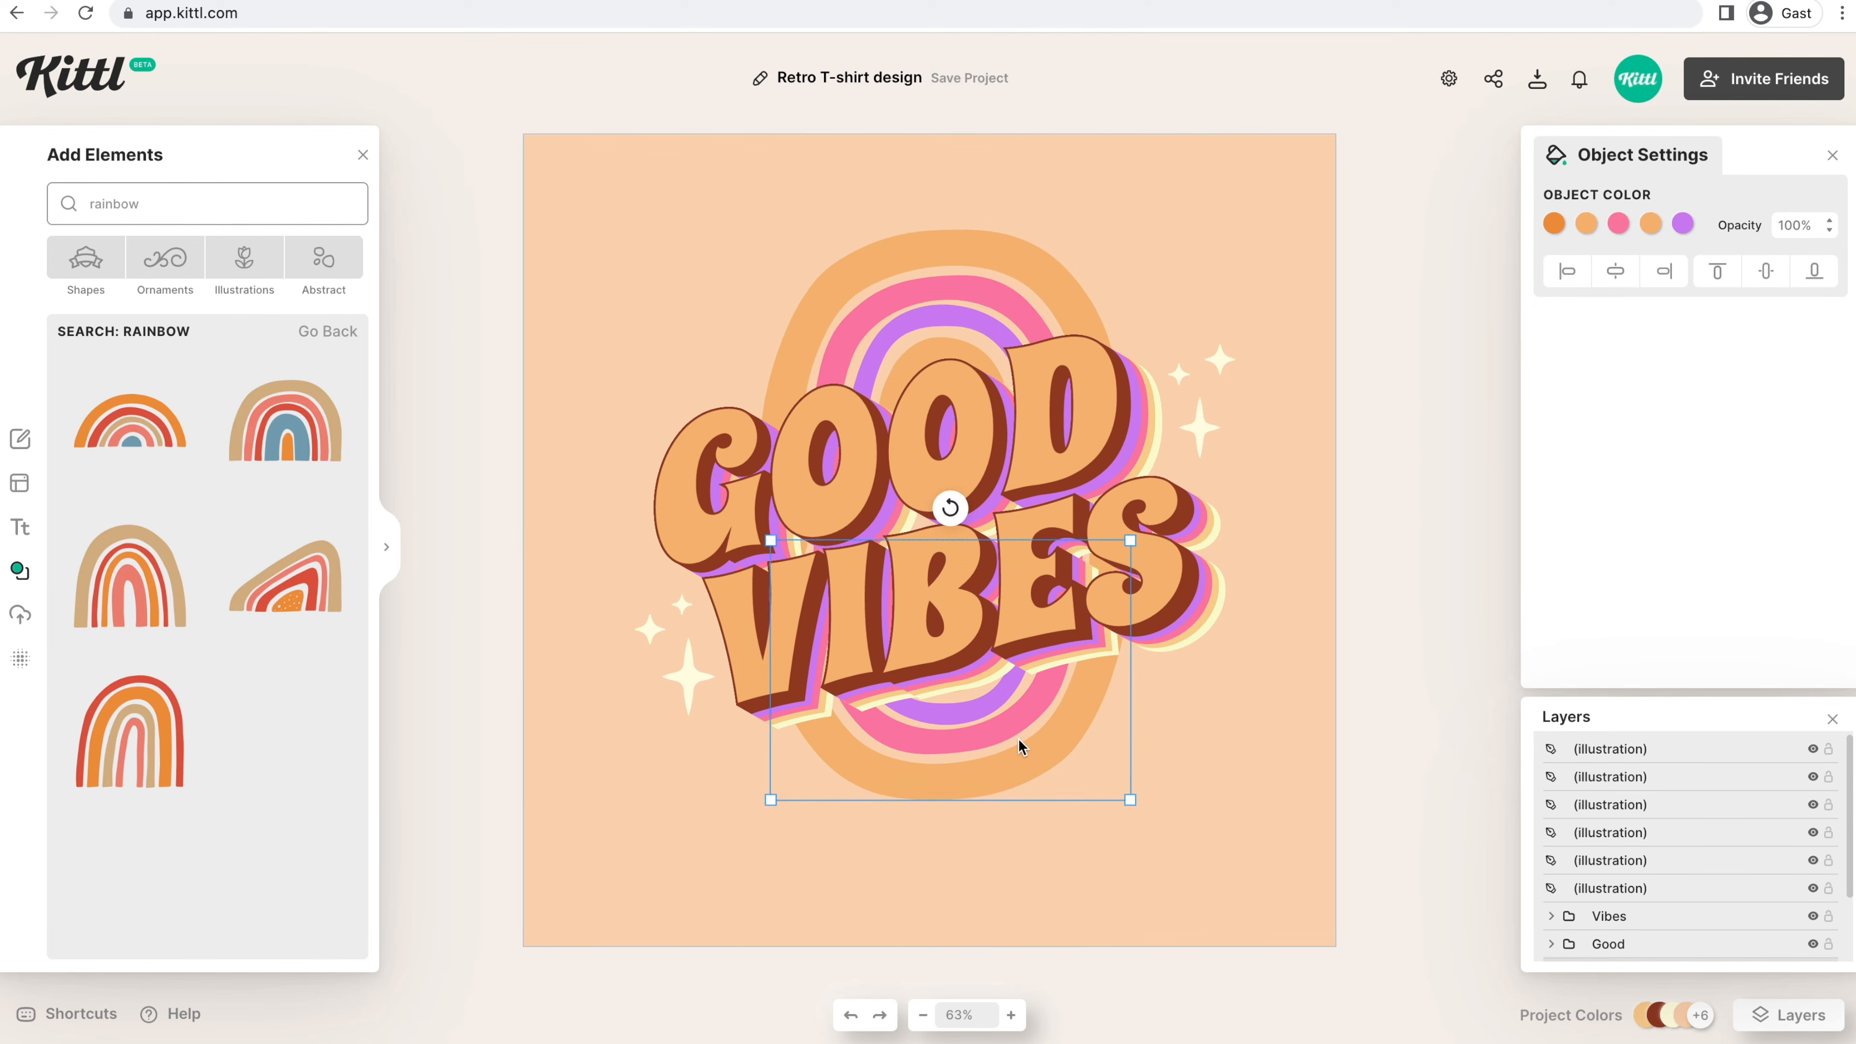
- Recolor the artboard background from orange-beige to a light peachy pink
click(1012, 225)
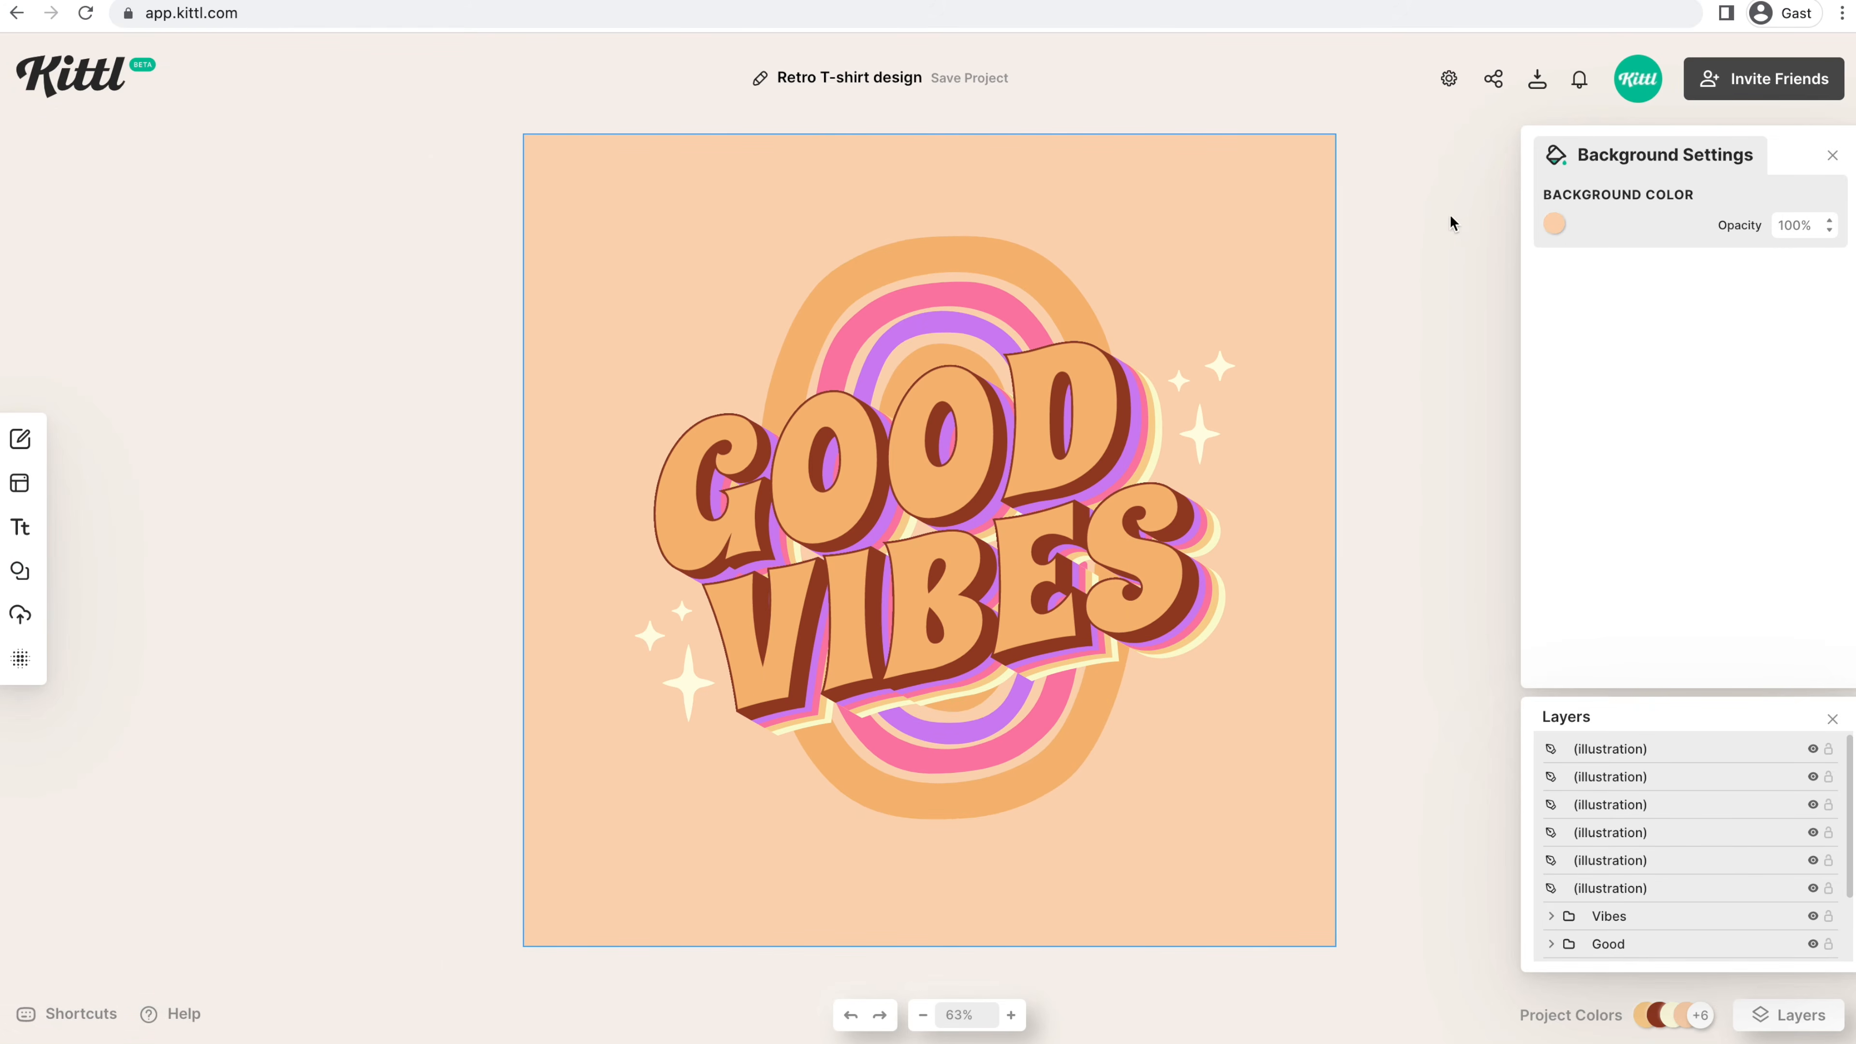
click(1554, 224)
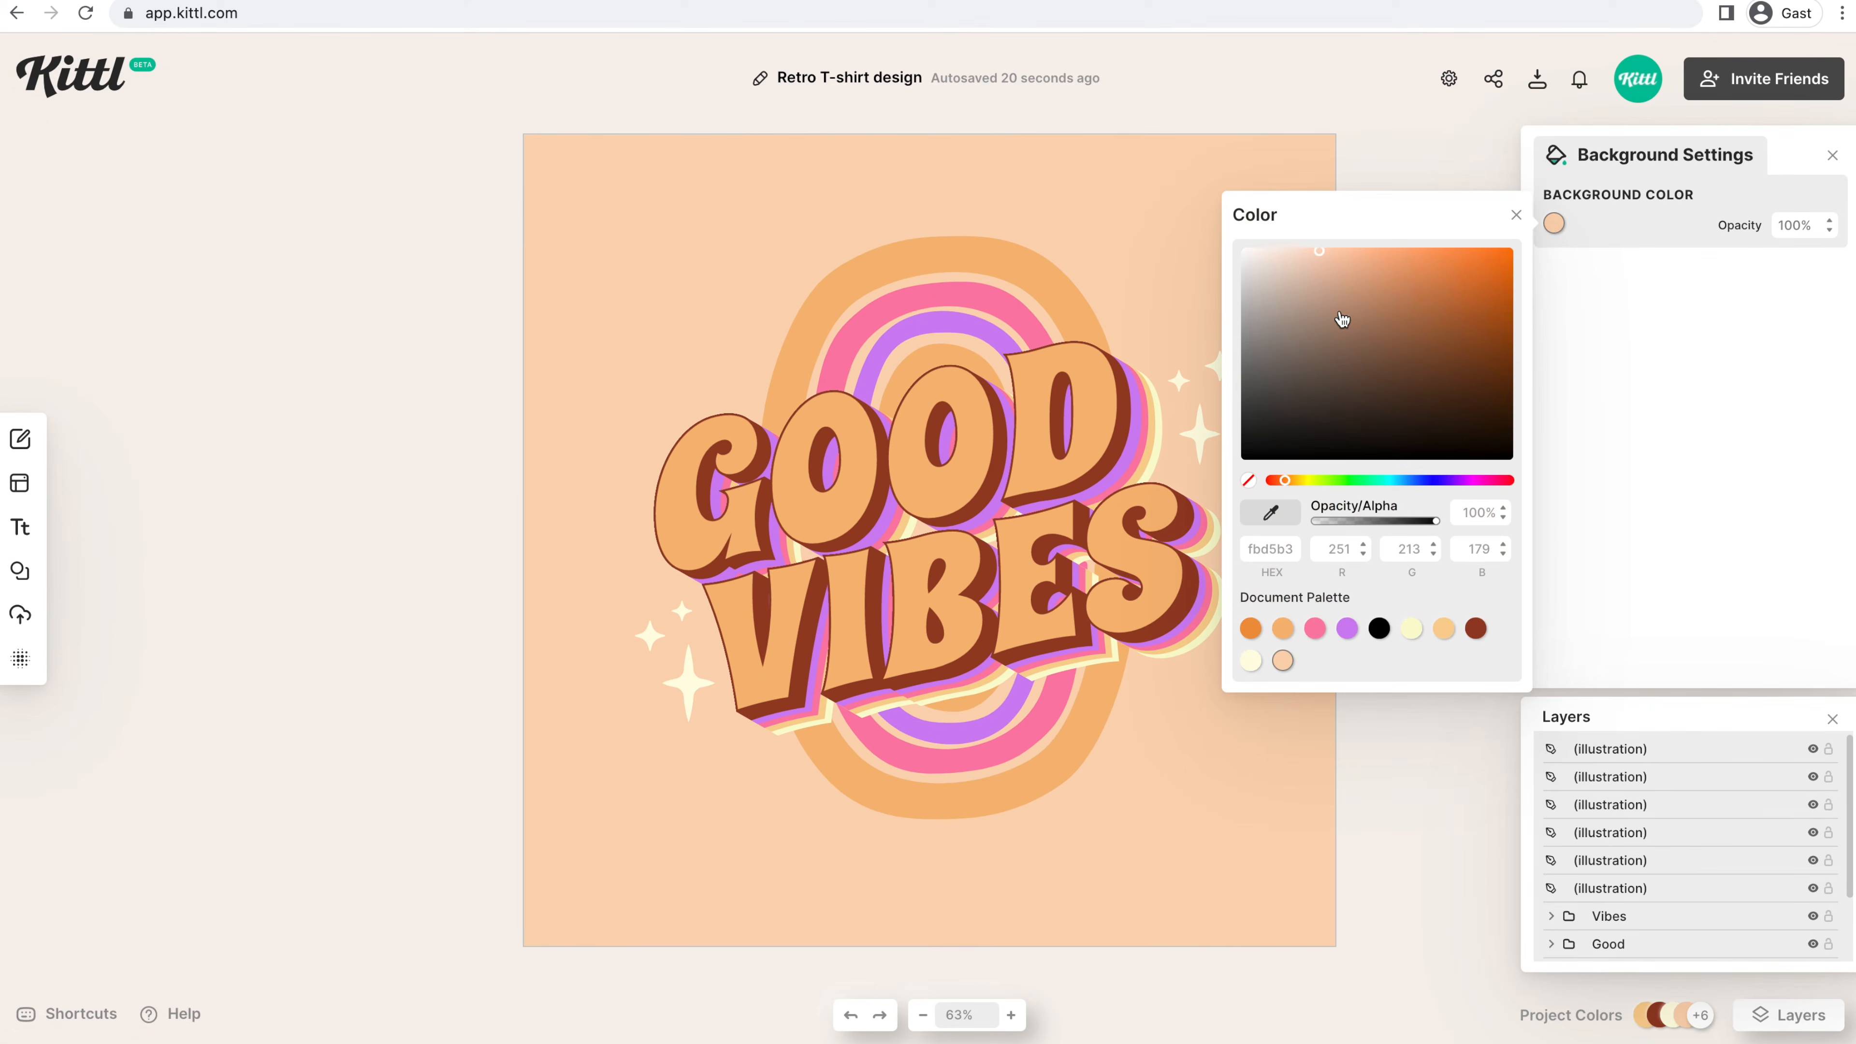
click(1307, 322)
mouse_move(1297, 338)
mouse_down()
mouse_move(1222, 482)
mouse_move(1214, 238)
mouse_move(1251, 315)
mouse_move(1306, 247)
mouse_up()
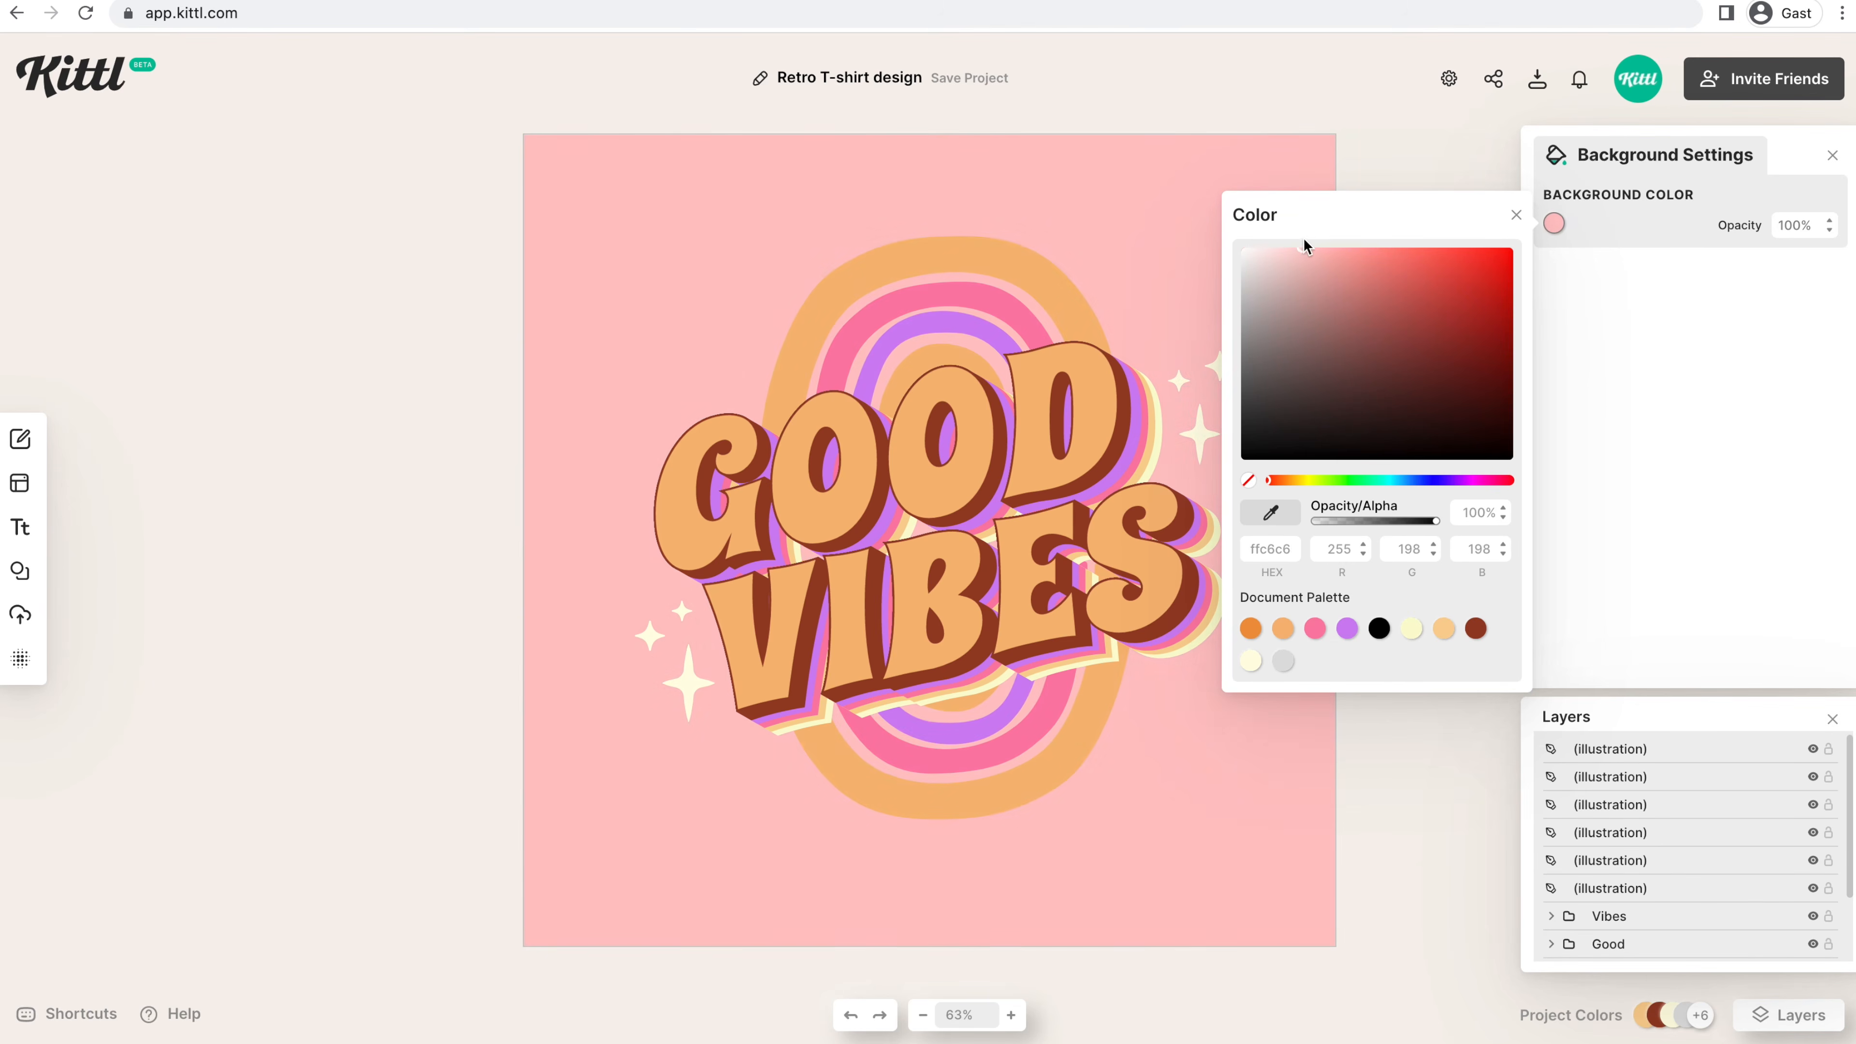
drag(1286, 484, 1280, 487)
click(1118, 284)
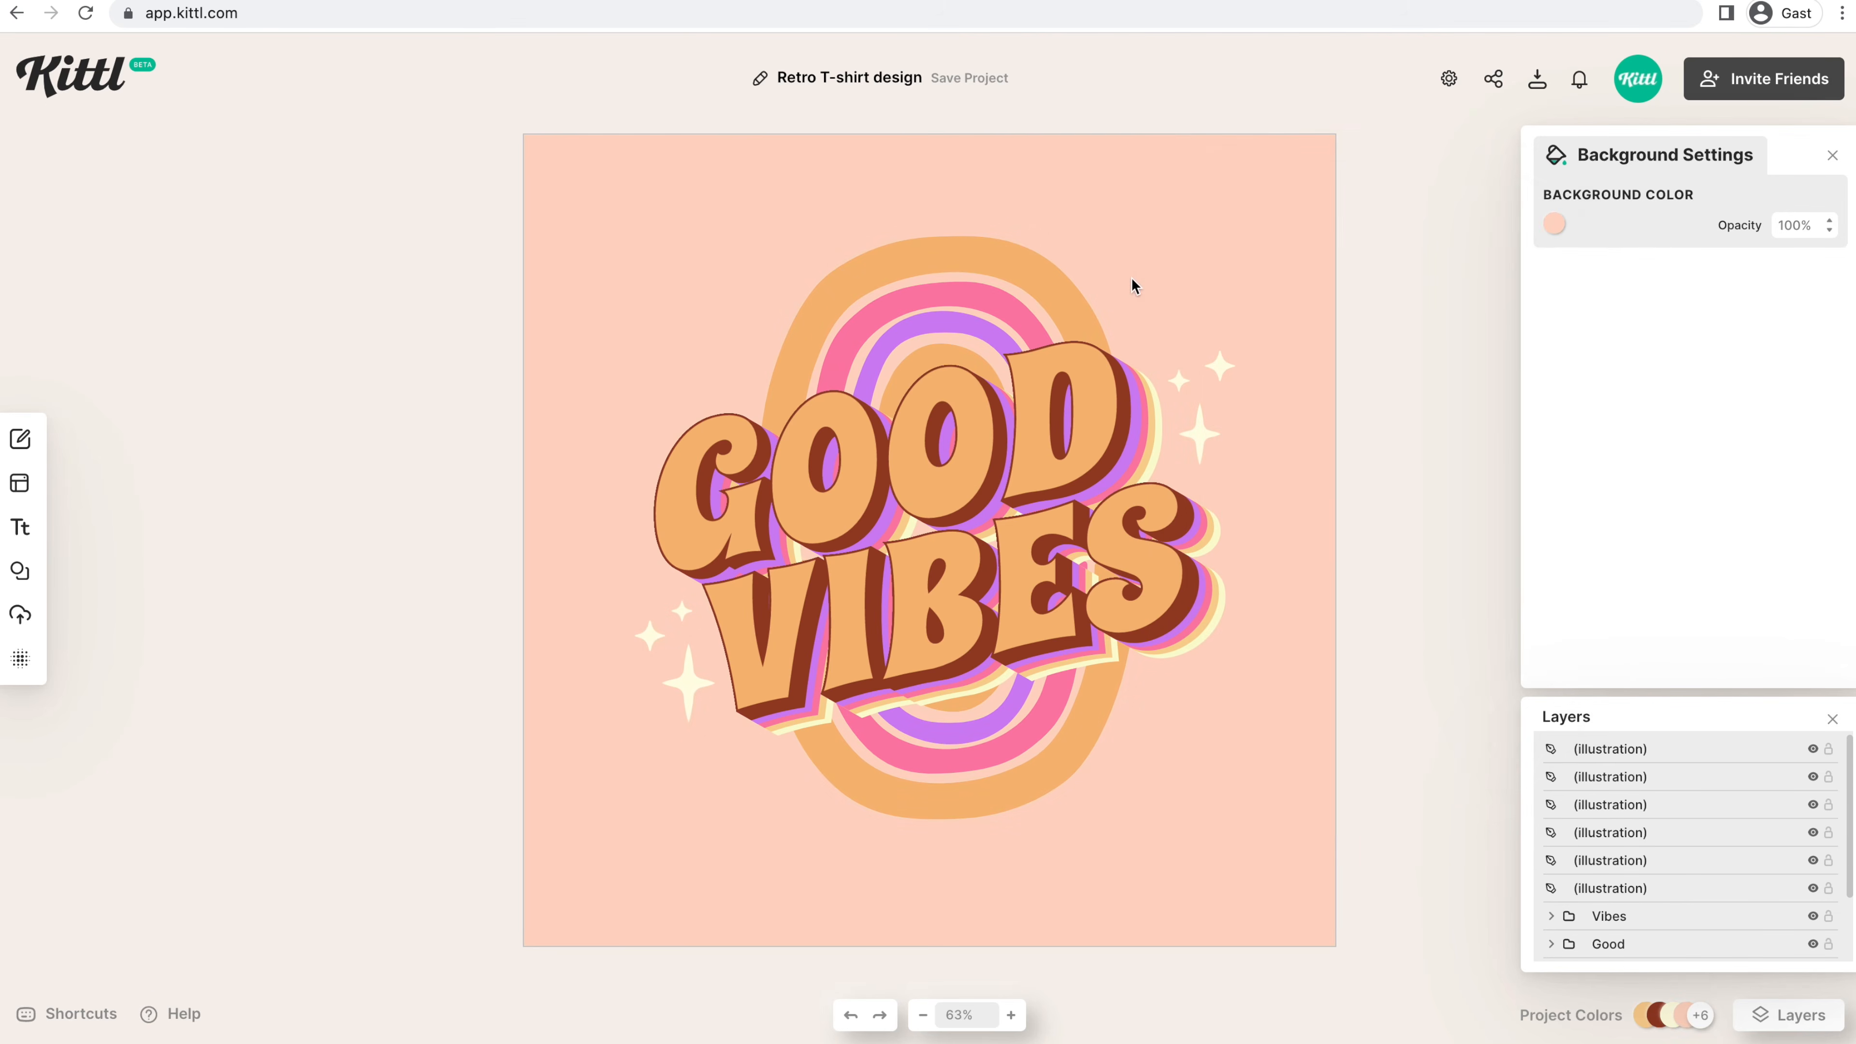
- Enable background removal in the download options and open the export width for editing
click(1535, 81)
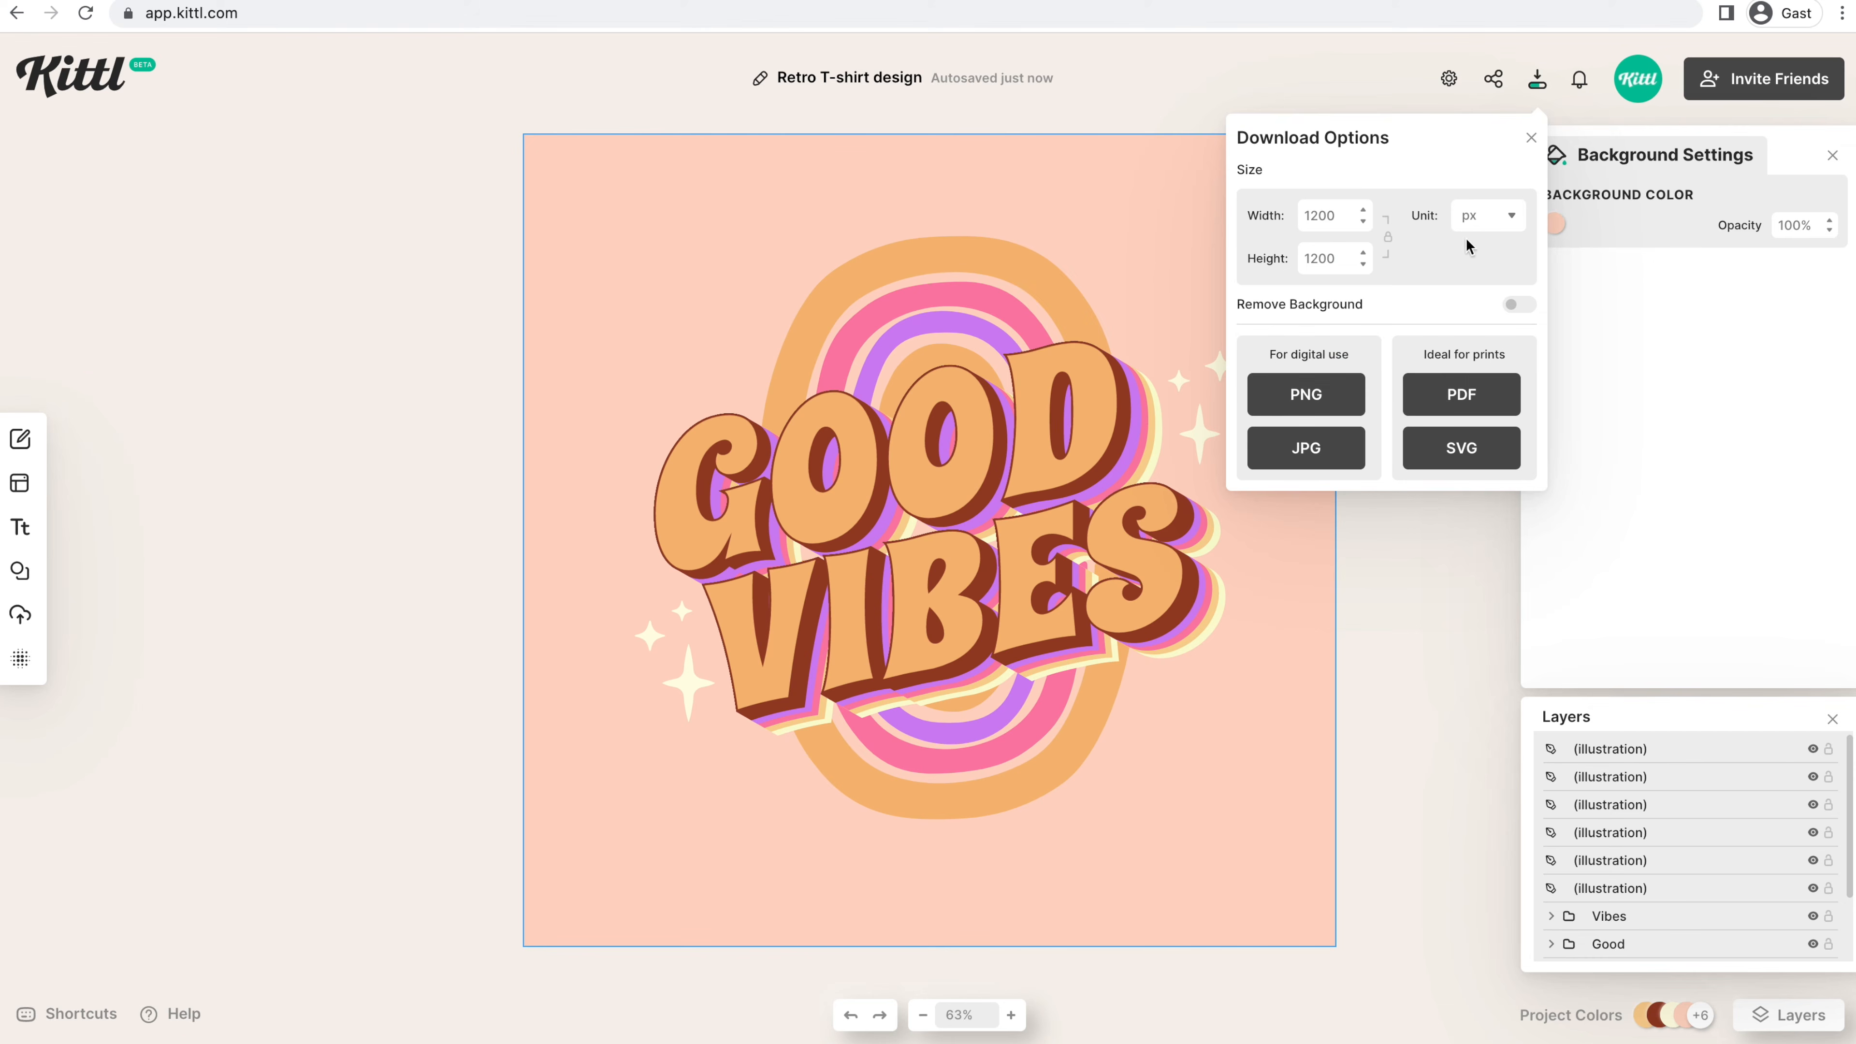
click(1519, 313)
double_click(1344, 218)
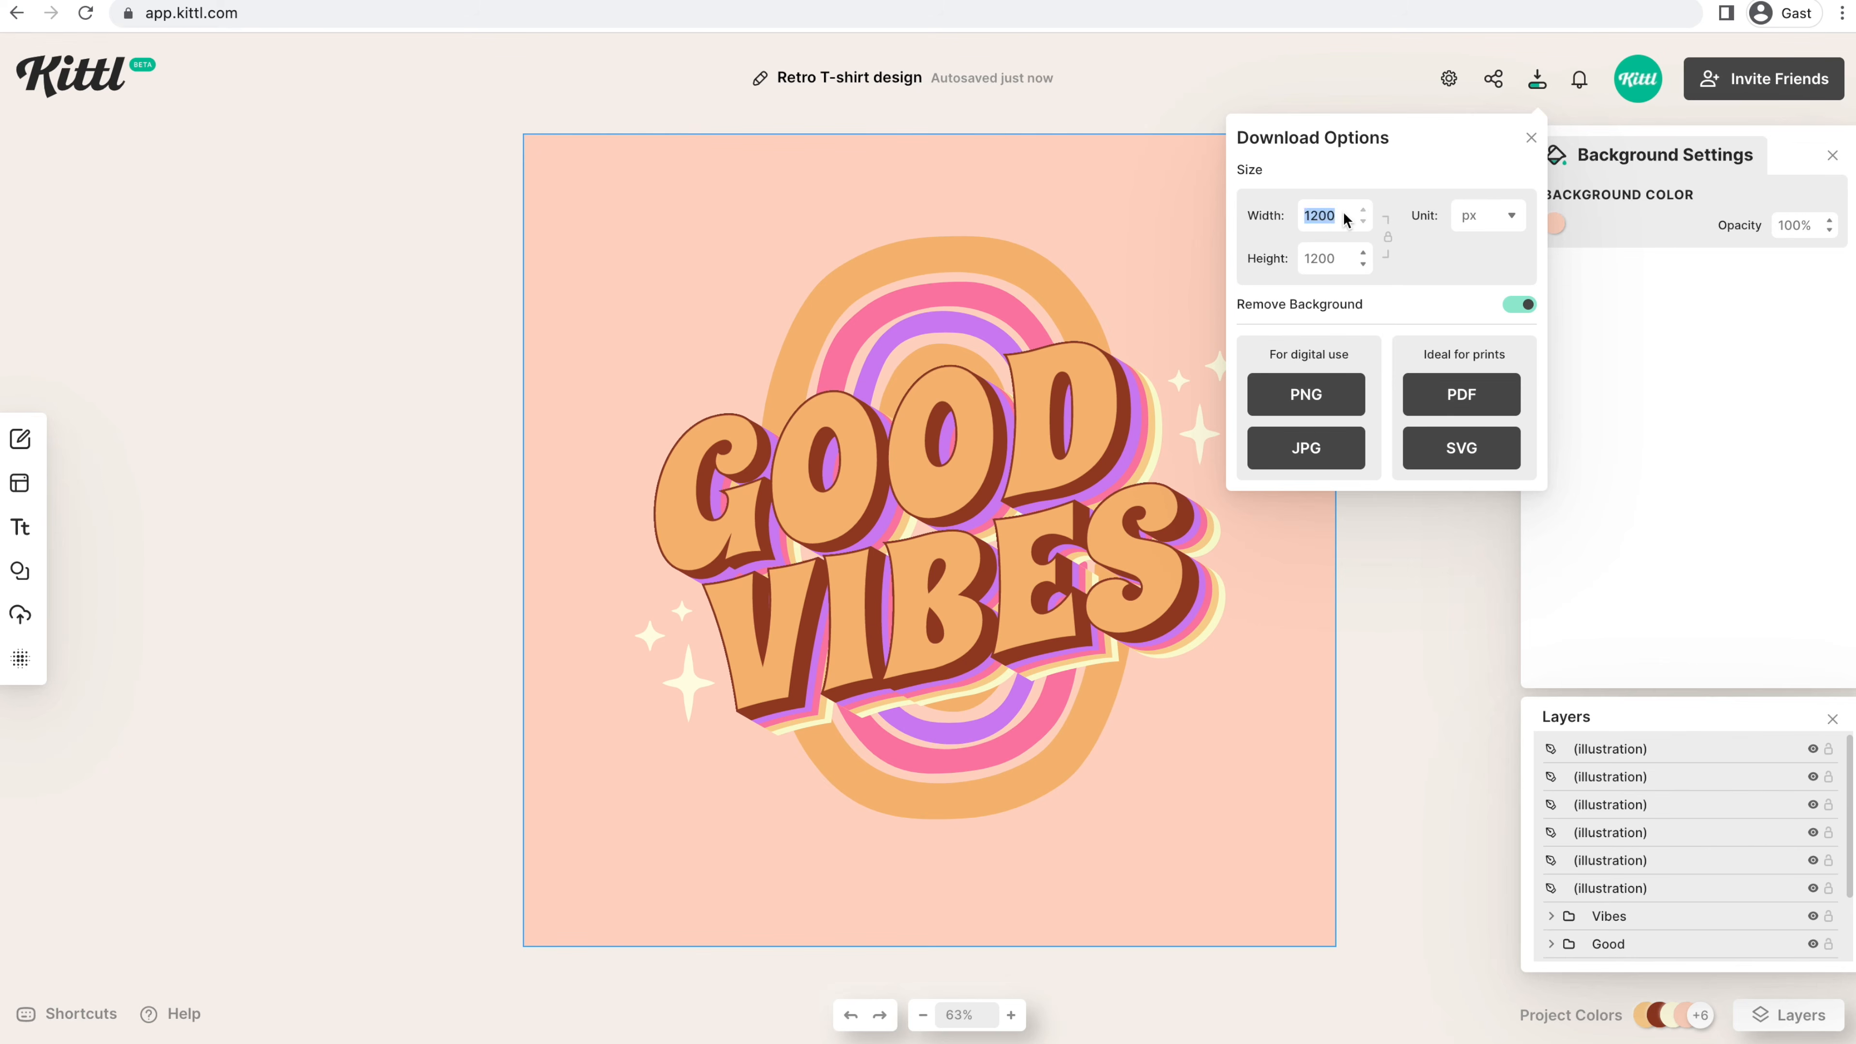